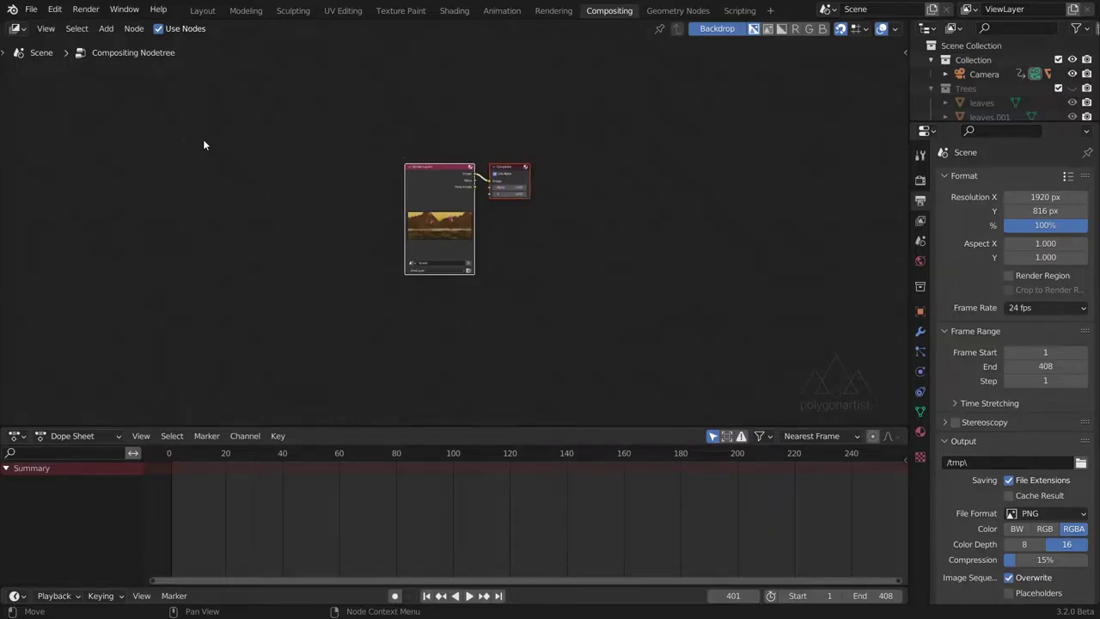
Move the Render Layers node well to the left of the Composite node to leave room between them.
{"action": "left_click", "coordinate": [421, 186]}
{"action": "key", "text": "g"}
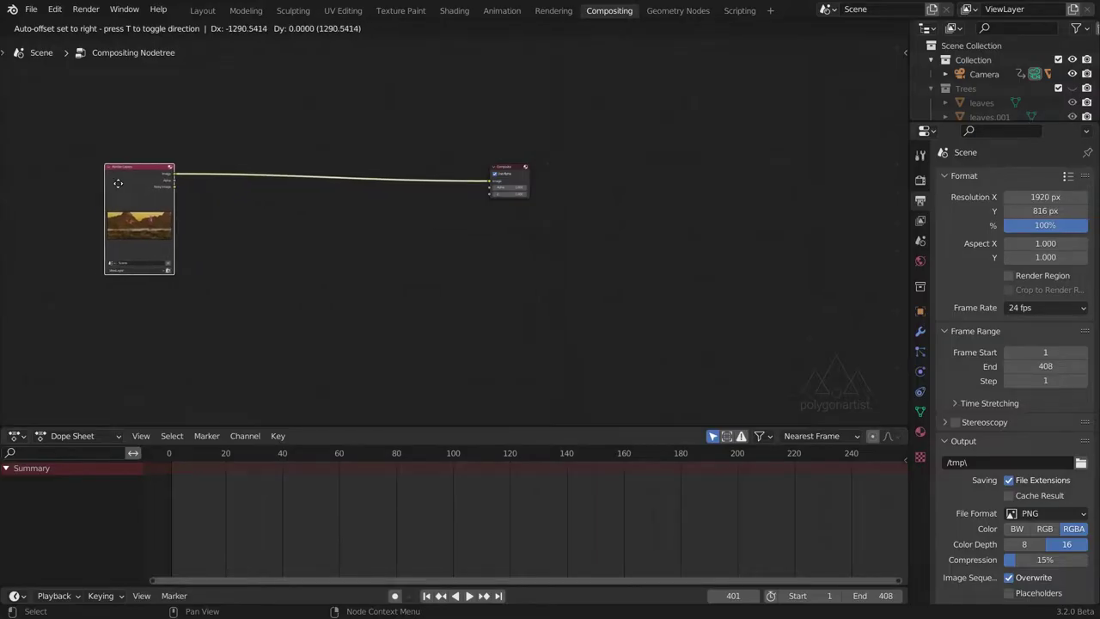
{"action": "left_click", "coordinate": [50, 196]}
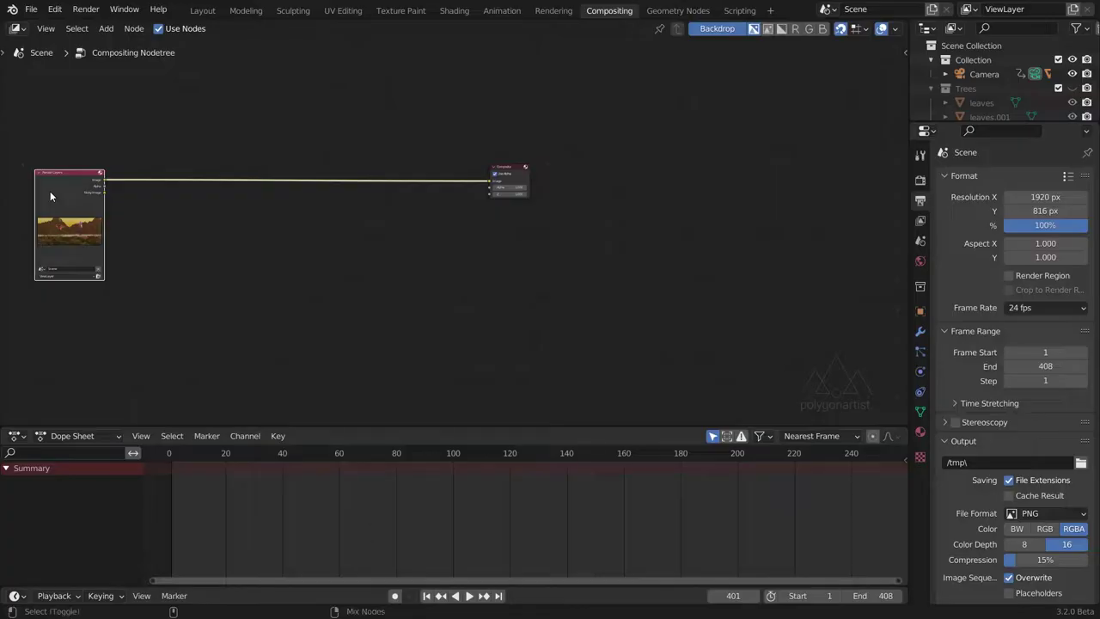
Connect a Viewer node to the Render Layers image and place it just above the Composite node.
{"action": "left_click", "coordinate": [49, 196], "text": "ctrl+shift"}
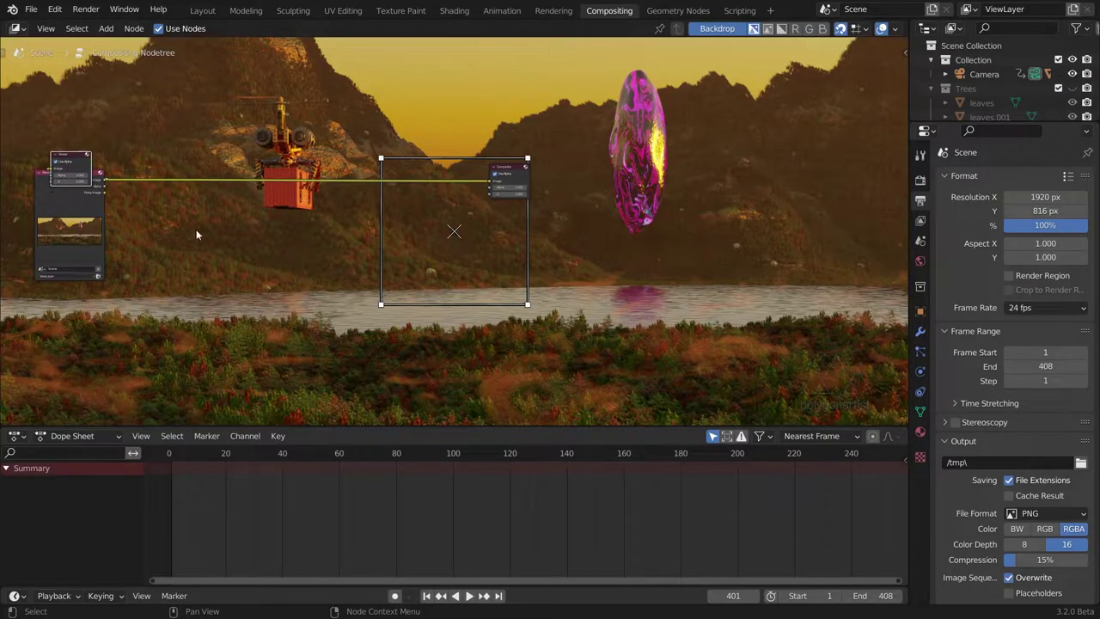
{"action": "left_click_drag", "start_coordinate": [86, 165], "coordinate": [513, 128]}
{"action": "scroll", "coordinate": [497, 232], "scroll_direction": "down", "scroll_amount": 2}
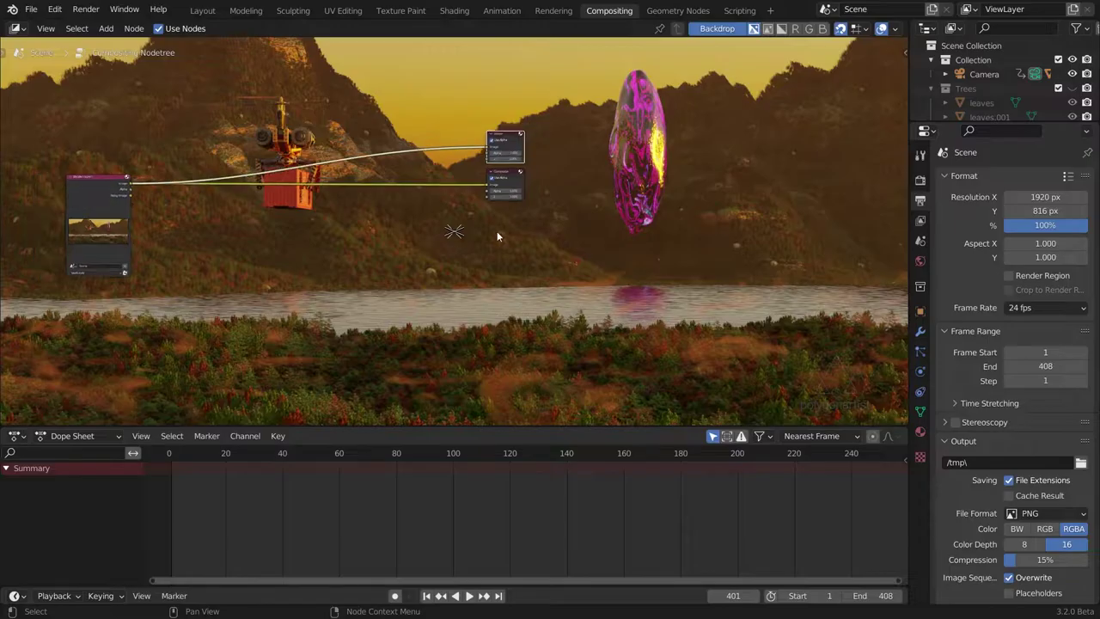
{"action": "scroll", "coordinate": [497, 231], "scroll_direction": "up", "scroll_amount": 3}
{"action": "scroll", "coordinate": [496, 236], "scroll_direction": "down", "scroll_amount": 1}
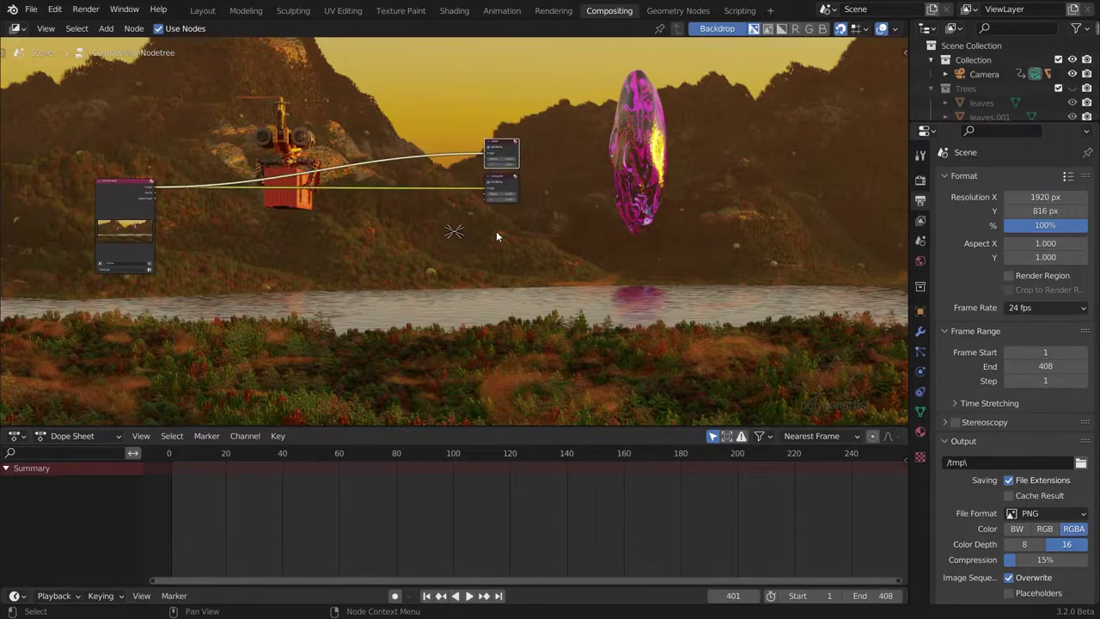
Zoom the backdrop out three times and back in, and shift it slightly.
{"action": "key", "text": "v"}
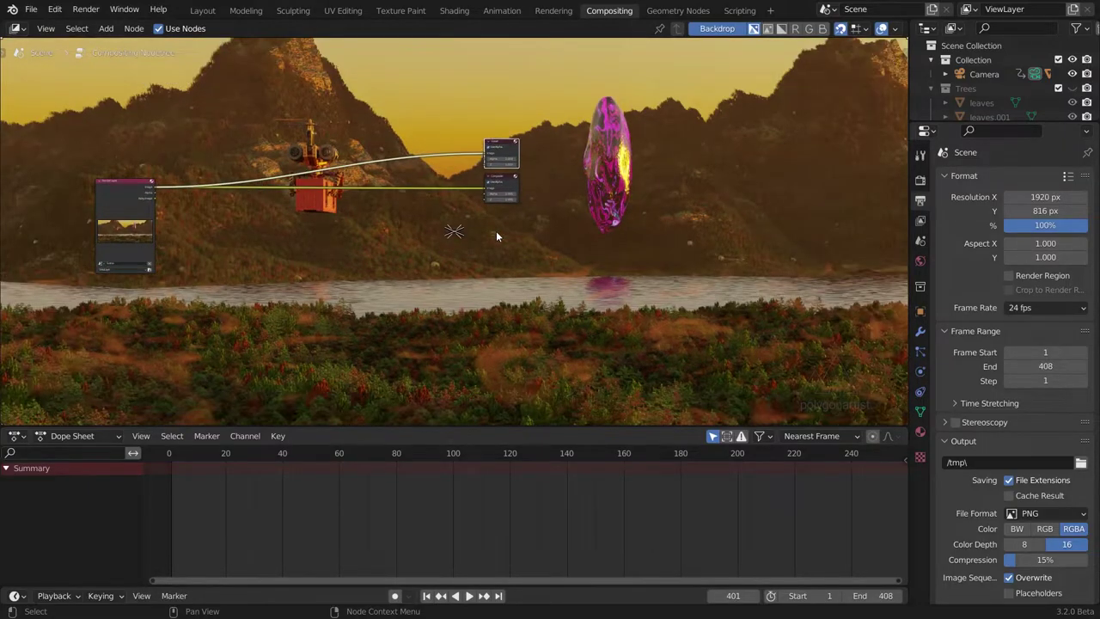
{"action": "key", "text": "v"}
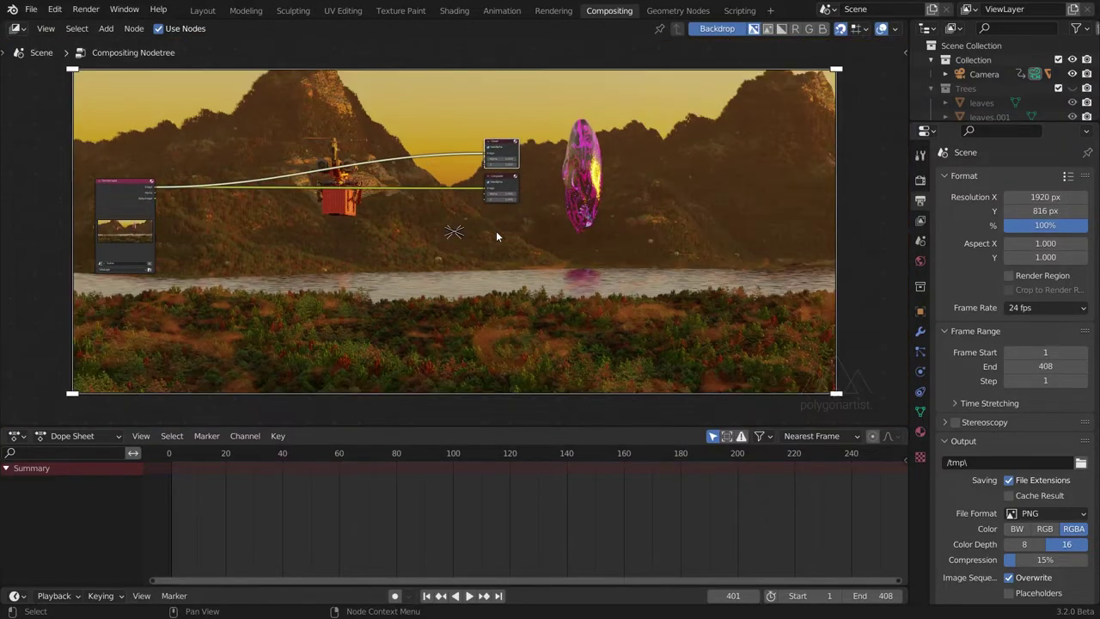
{"action": "key", "text": "v"}
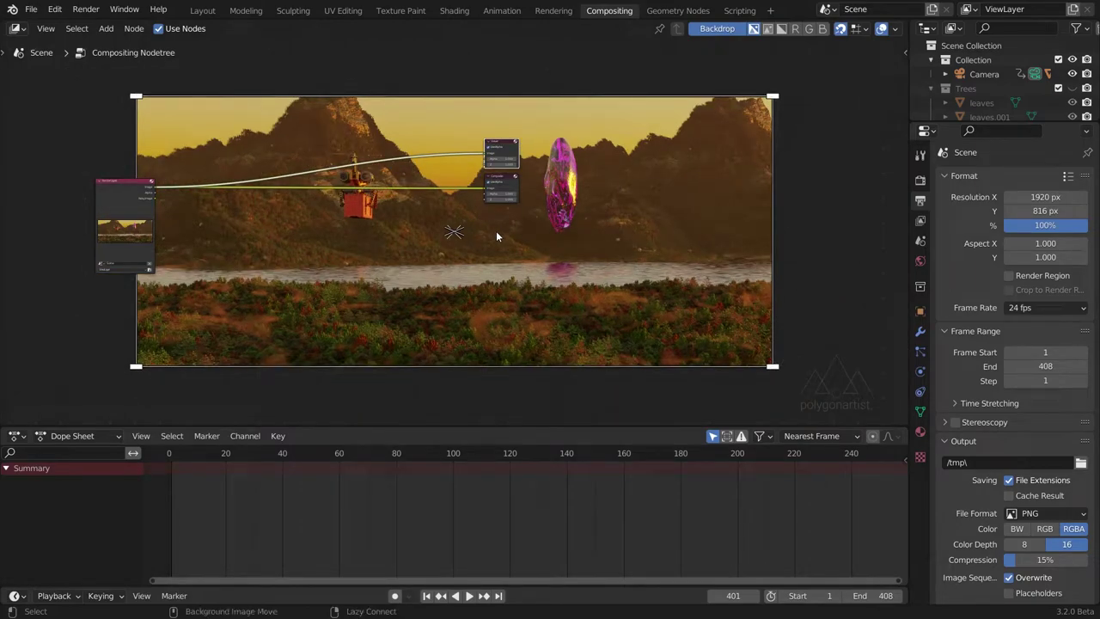
{"action": "key", "text": "alt+v"}
{"action": "key", "text": "alt+v"}
{"action": "key", "text": "alt+v"}
{"action": "key", "text": "alt"}
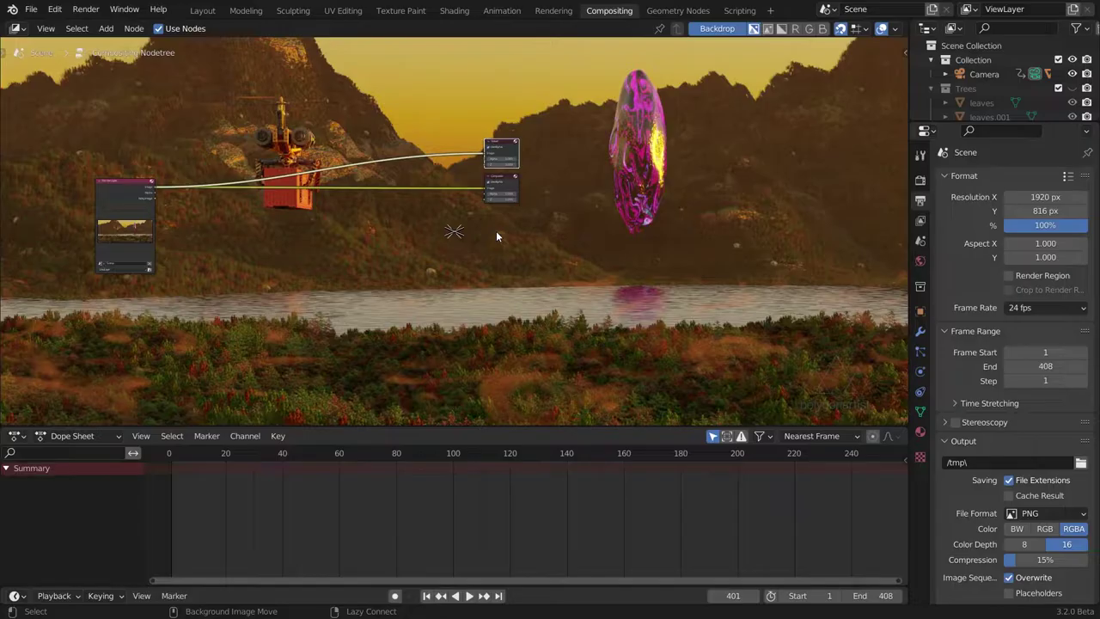
{"action": "mouse_move", "coordinate": [495, 232]}
{"action": "middle_mouse_down", "text": "alt"}
{"action": "mouse_move", "coordinate": [734, 229]}
{"action": "mouse_move", "coordinate": [501, 232]}
{"action": "middle_mouse_up", "text": "alt"}
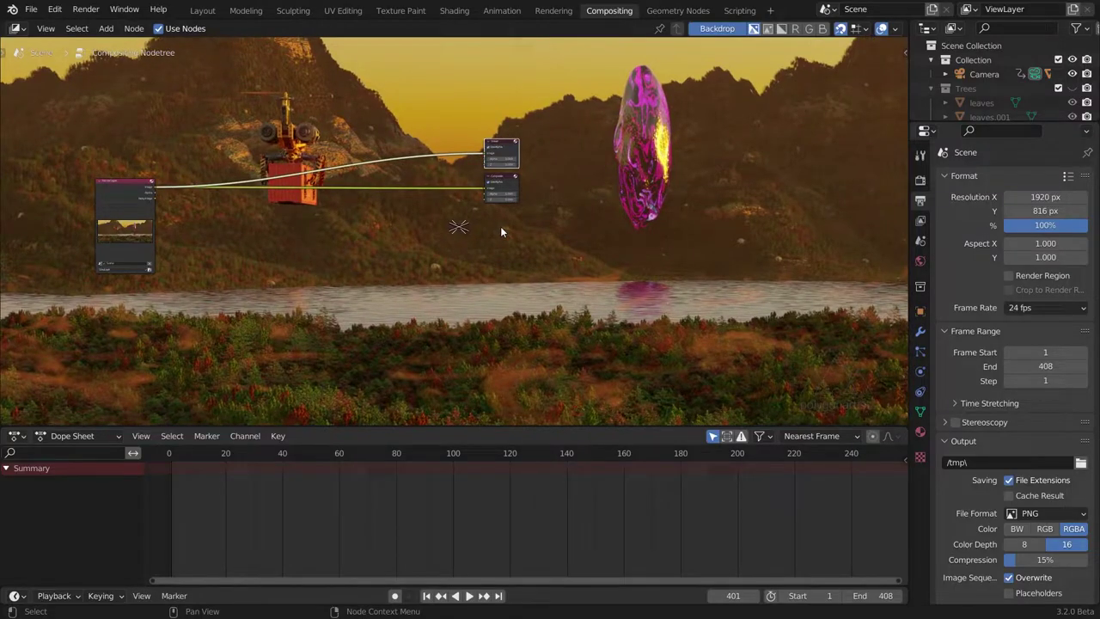
Try a backdrop zoom of 1.44 and a different backdrop position, and reset the backdrop to its defaults.
{"action": "key", "text": "n"}
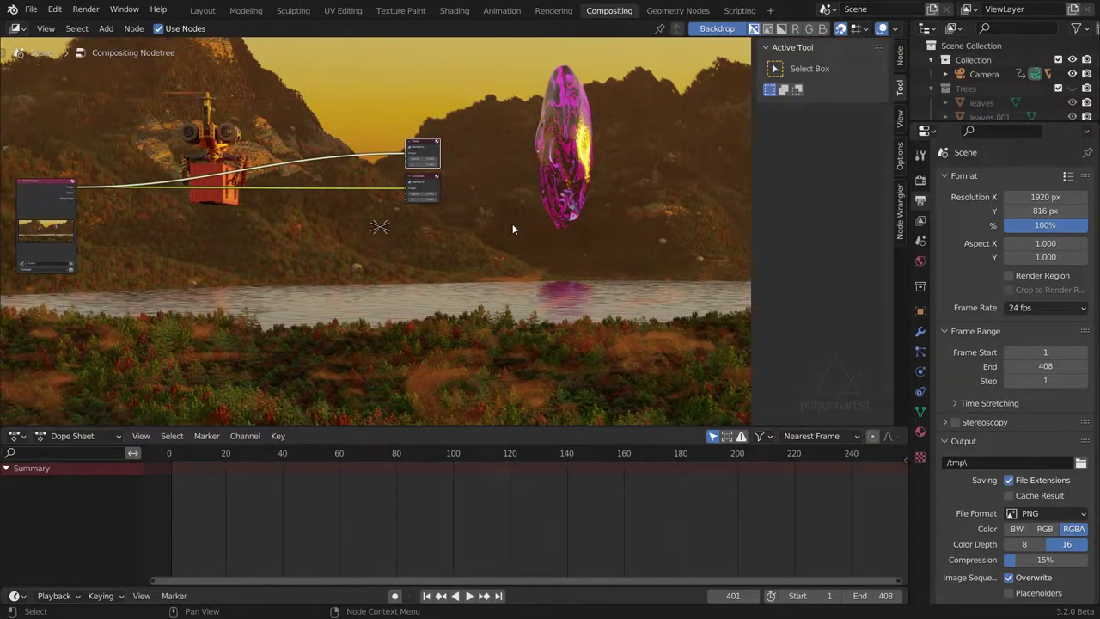
{"action": "left_click", "coordinate": [900, 119]}
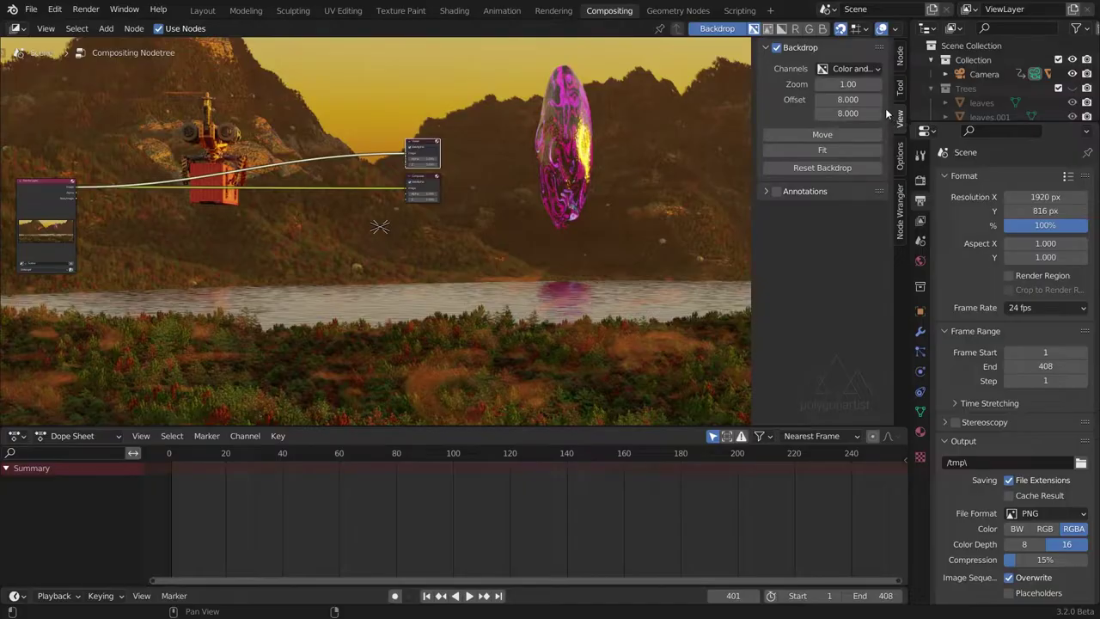
{"action": "left_click_drag", "start_coordinate": [825, 83], "coordinate": [821, 129]}
{"action": "left_click", "coordinate": [821, 134]}
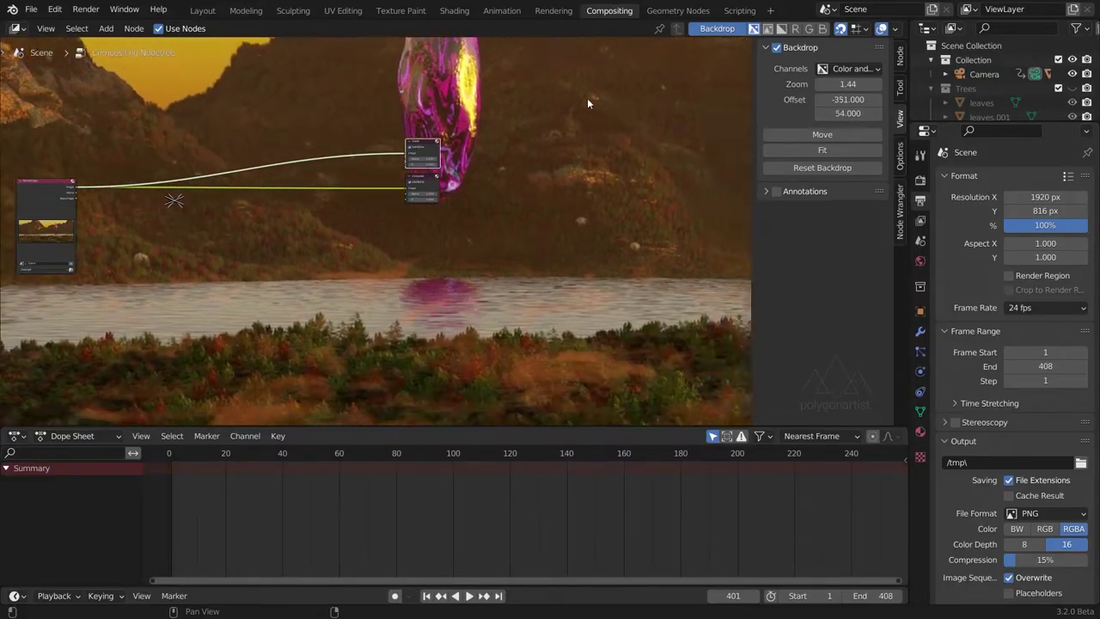
{"action": "key", "text": "Escape"}
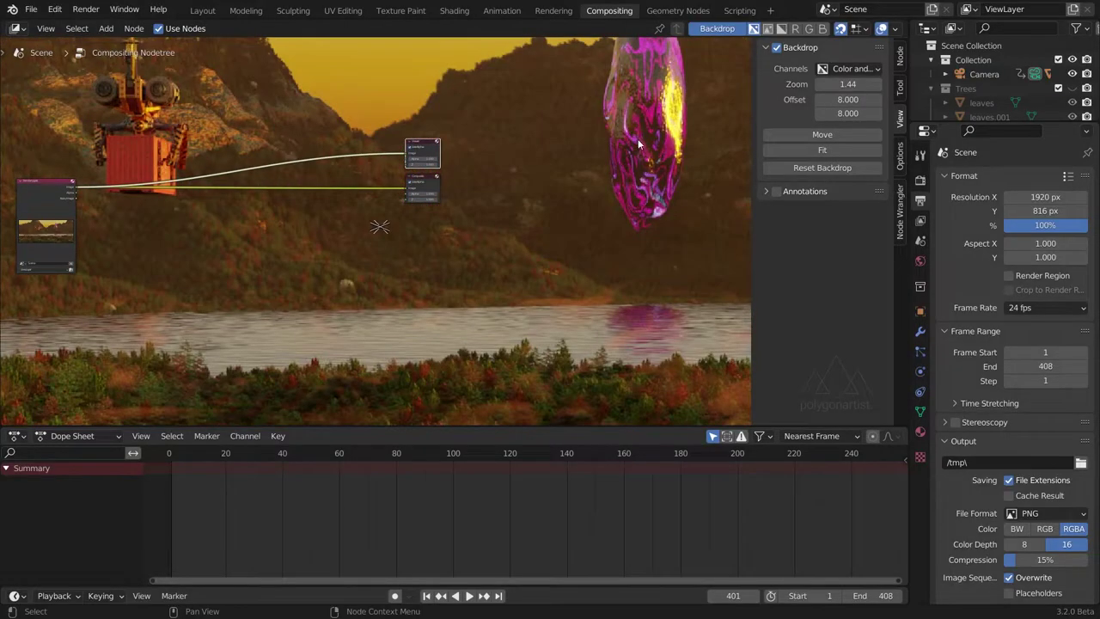
{"action": "left_click", "coordinate": [803, 168]}
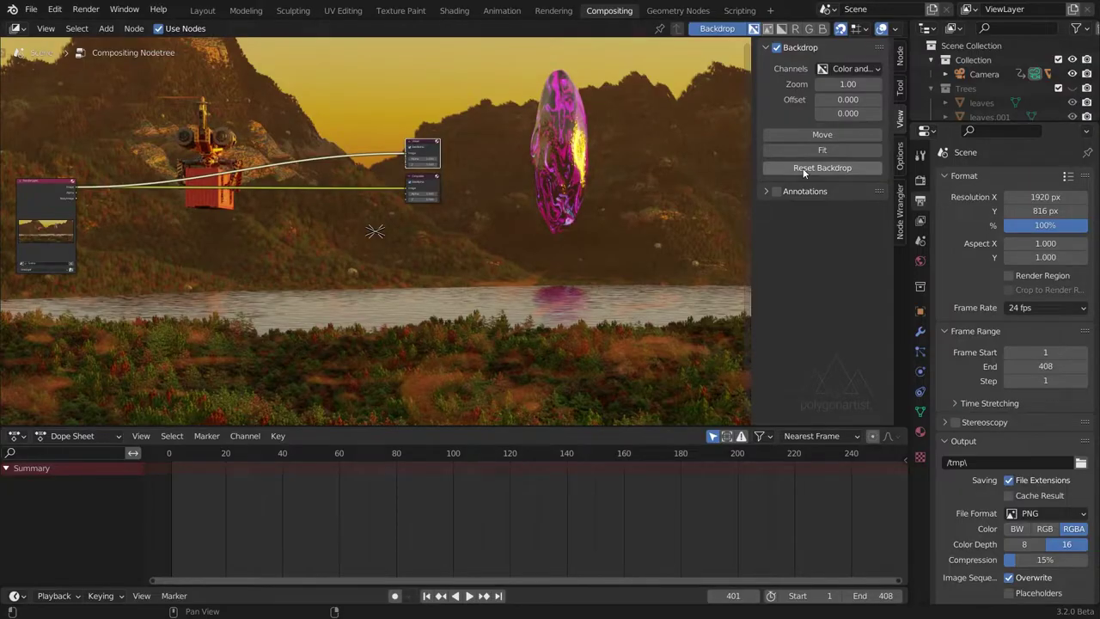
{"action": "key", "text": "n"}
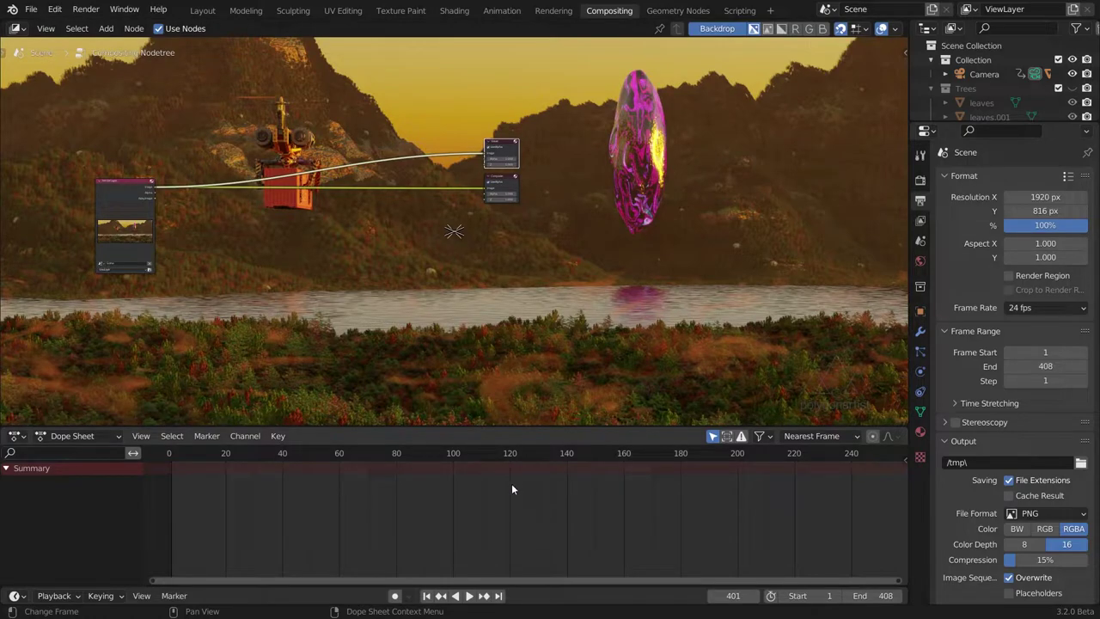
Split the Dope Sheet area vertically in two and make the new area a Graph Editor.
{"action": "middle_click_drag", "start_coordinate": [539, 496], "coordinate": [397, 535], "text": "ctrl"}
{"action": "left_click_drag", "start_coordinate": [906, 432], "coordinate": [474, 447]}
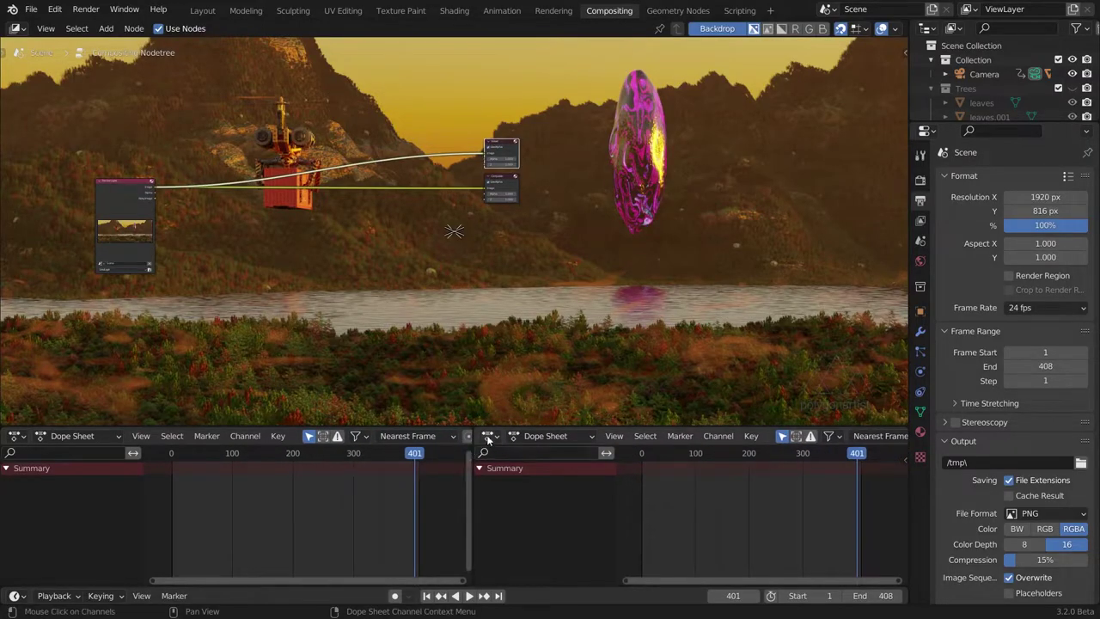
{"action": "left_click", "coordinate": [488, 437]}
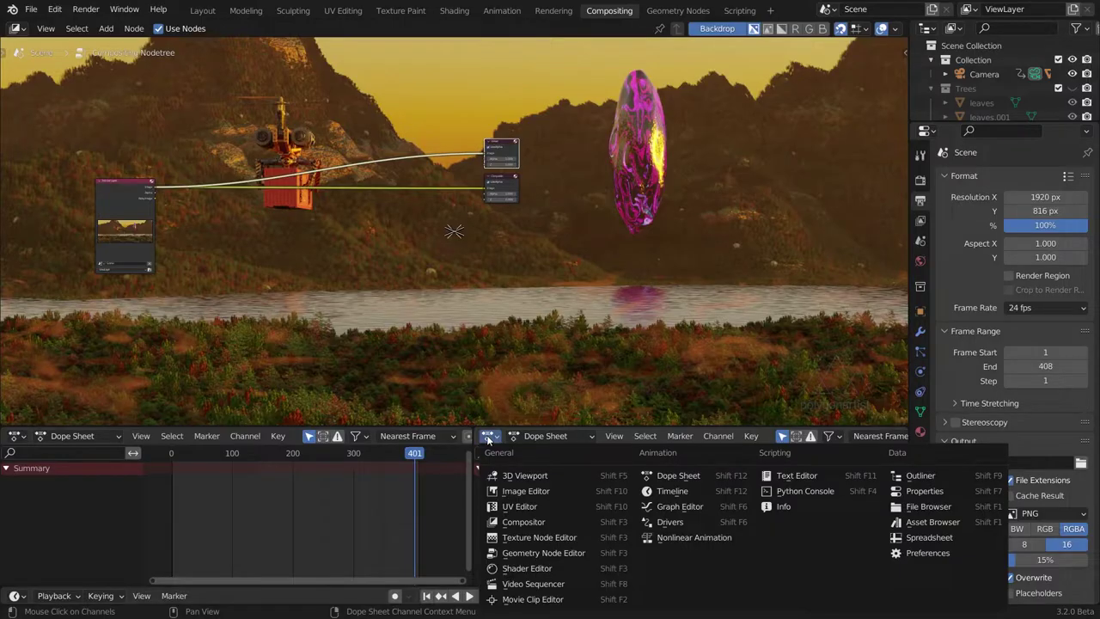
{"action": "left_click", "coordinate": [661, 506]}
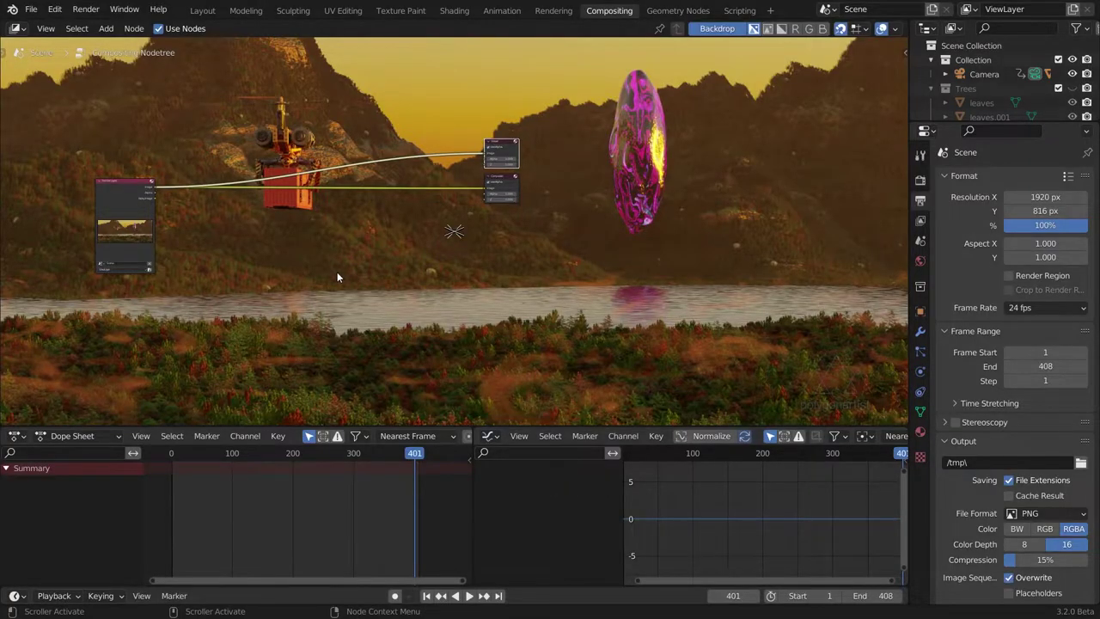
Disconnect the Composite node from Render Layers and move it well clear of the Viewer node.
{"action": "scroll", "coordinate": [388, 212], "scroll_direction": "up", "scroll_amount": 2}
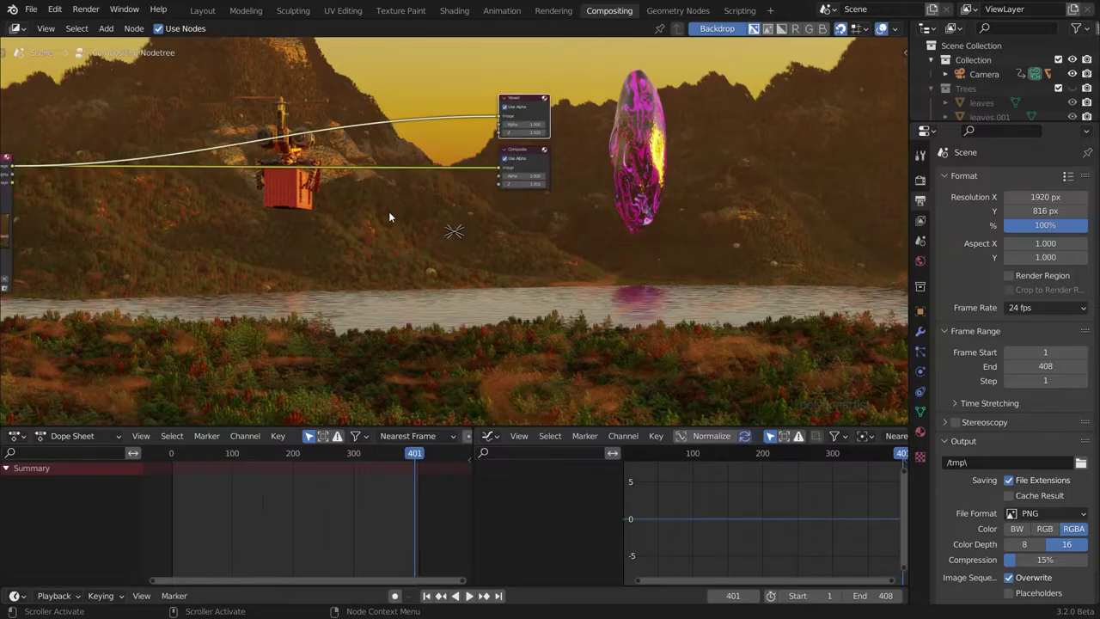
{"action": "scroll", "coordinate": [422, 195], "scroll_direction": "down", "scroll_amount": 4}
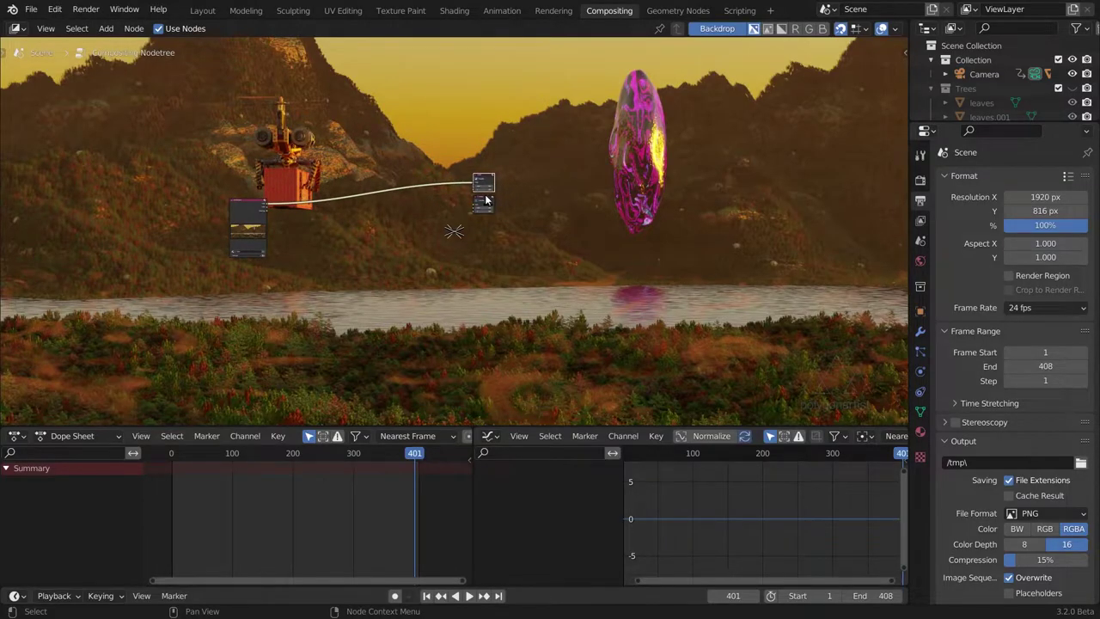
{"action": "left_click", "coordinate": [484, 203]}
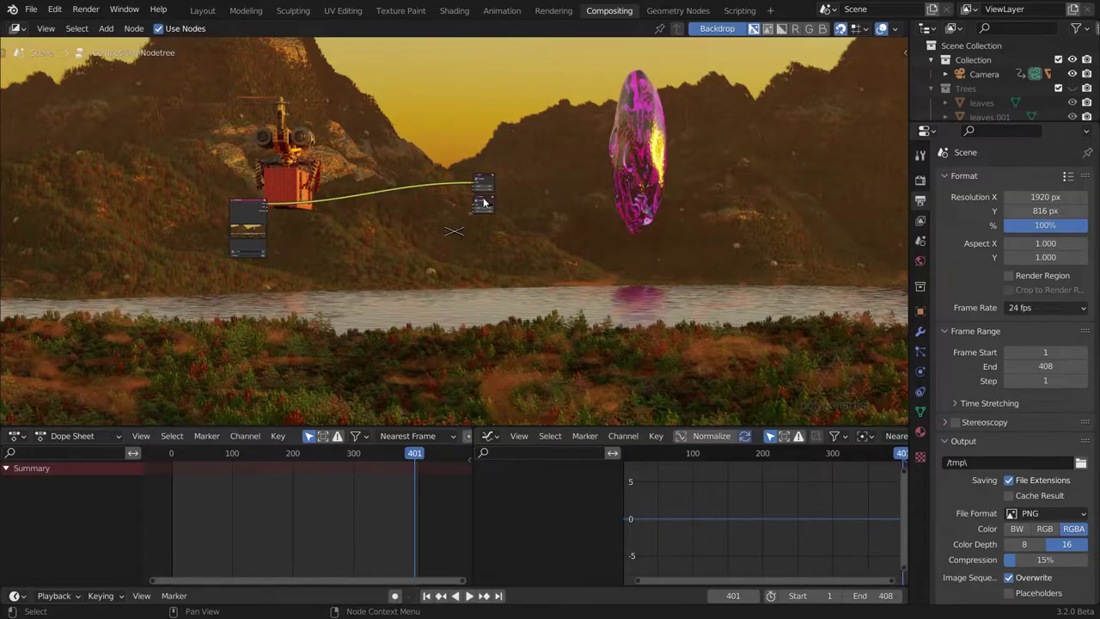
{"action": "left_click", "coordinate": [484, 202]}
{"action": "left_click_drag", "start_coordinate": [484, 203], "coordinate": [859, 79]}
{"action": "scroll", "coordinate": [284, 246], "scroll_direction": "up", "scroll_amount": 5}
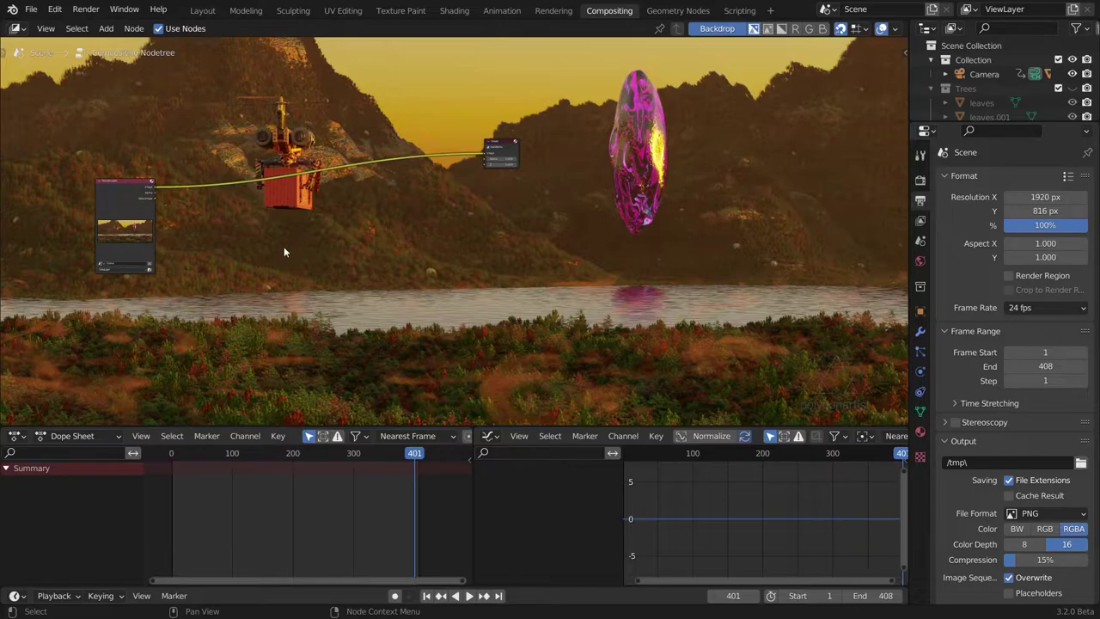
Add a Glare node and insert it on the link between Render Layers and the Viewer.
{"action": "scroll", "coordinate": [316, 210], "scroll_direction": "up", "scroll_amount": 3}
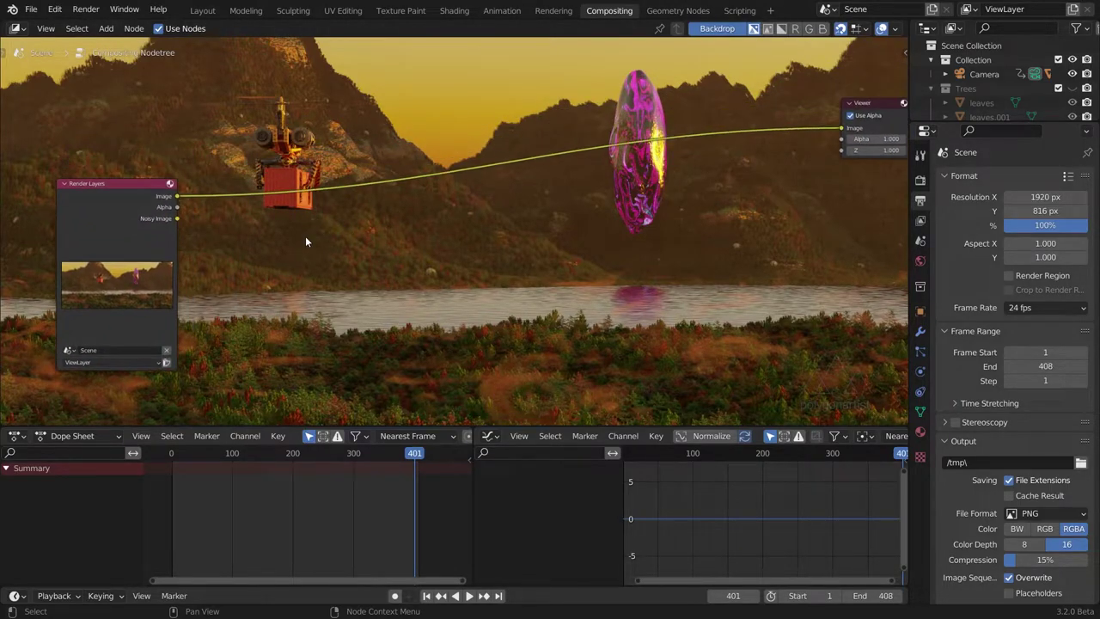
{"action": "scroll", "coordinate": [306, 238], "scroll_direction": "up", "scroll_amount": 1}
{"action": "key", "text": "shift+a"}
{"action": "left_click", "coordinate": [305, 238]}
{"action": "type", "text": "glare"}
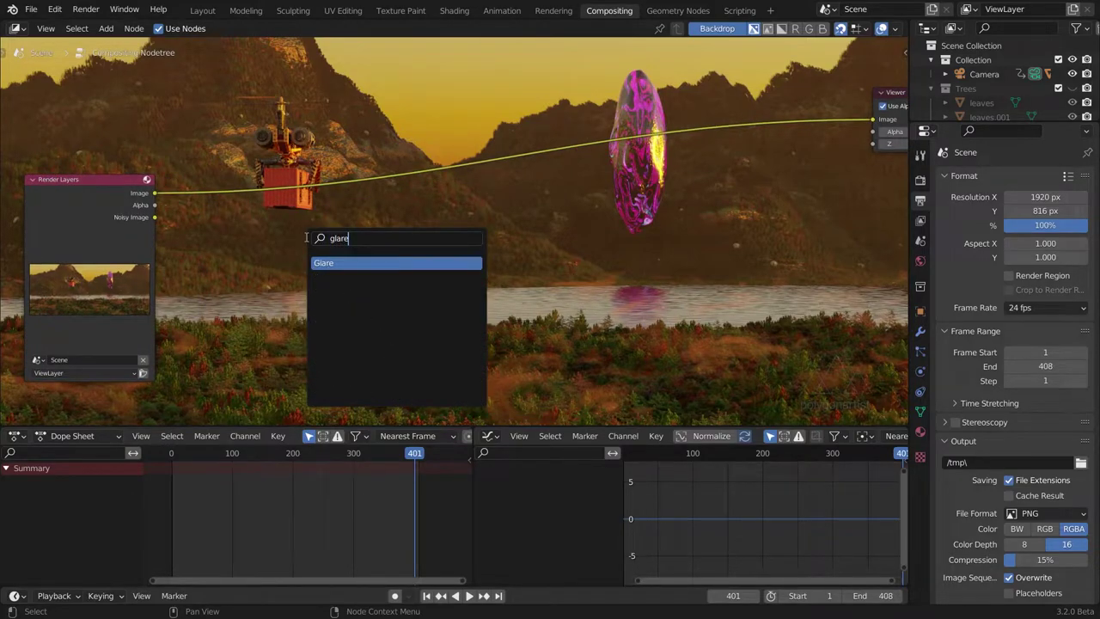
{"action": "key", "text": "Return"}
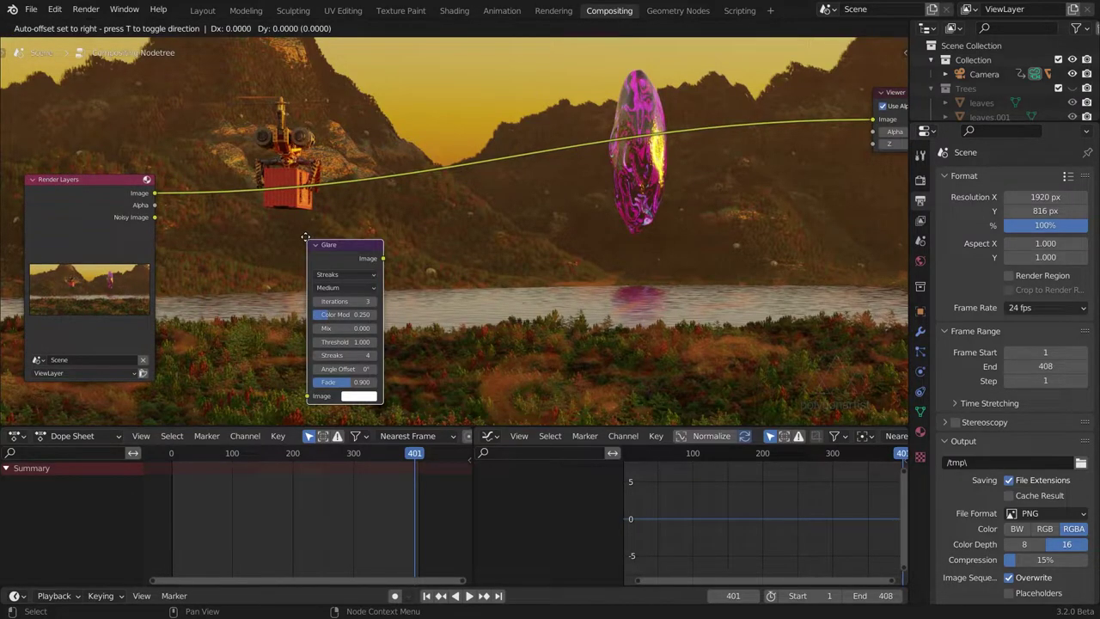
{"action": "left_click", "coordinate": [353, 179]}
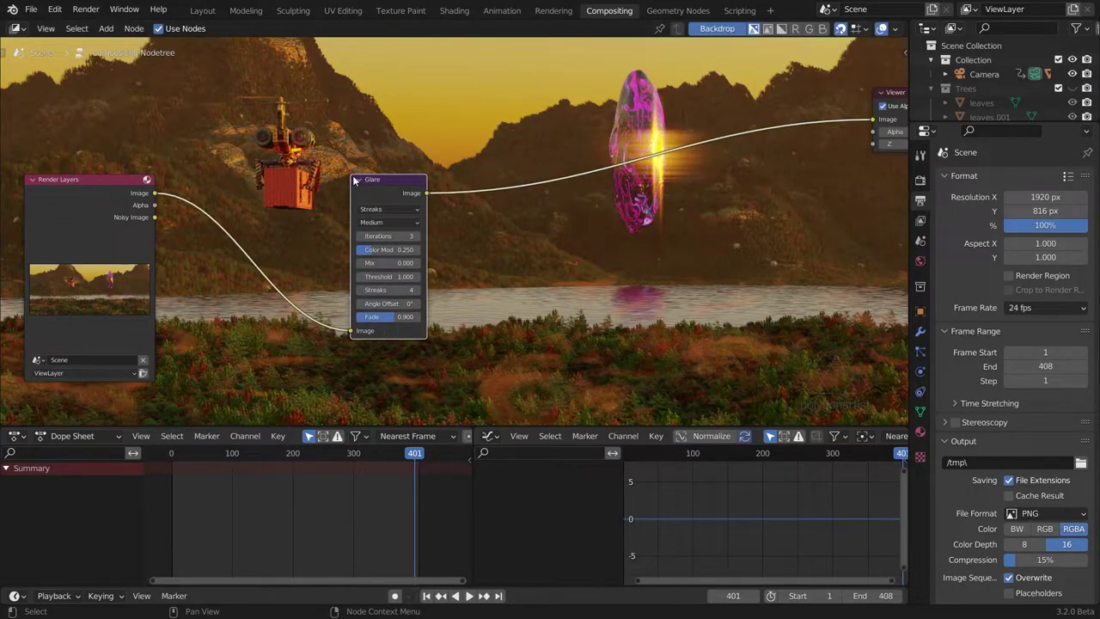
Configure the Glare node as Fog Glow with Mix 1, Threshold 0.4 and Size 9.
{"action": "scroll", "coordinate": [363, 185], "scroll_direction": "up", "scroll_amount": 2}
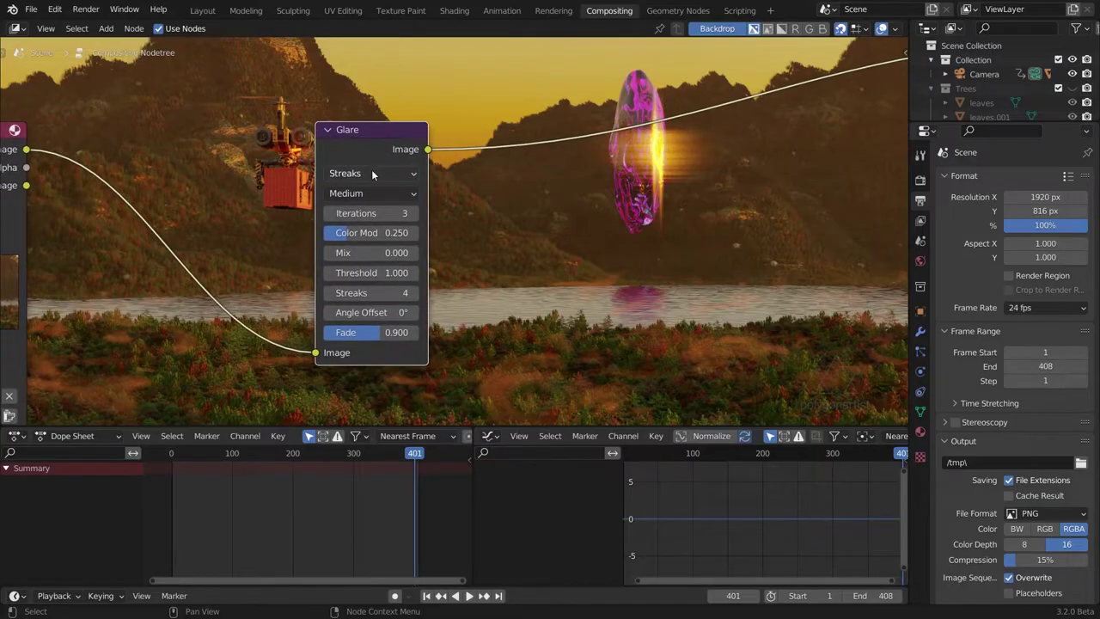
{"action": "left_click", "coordinate": [372, 173]}
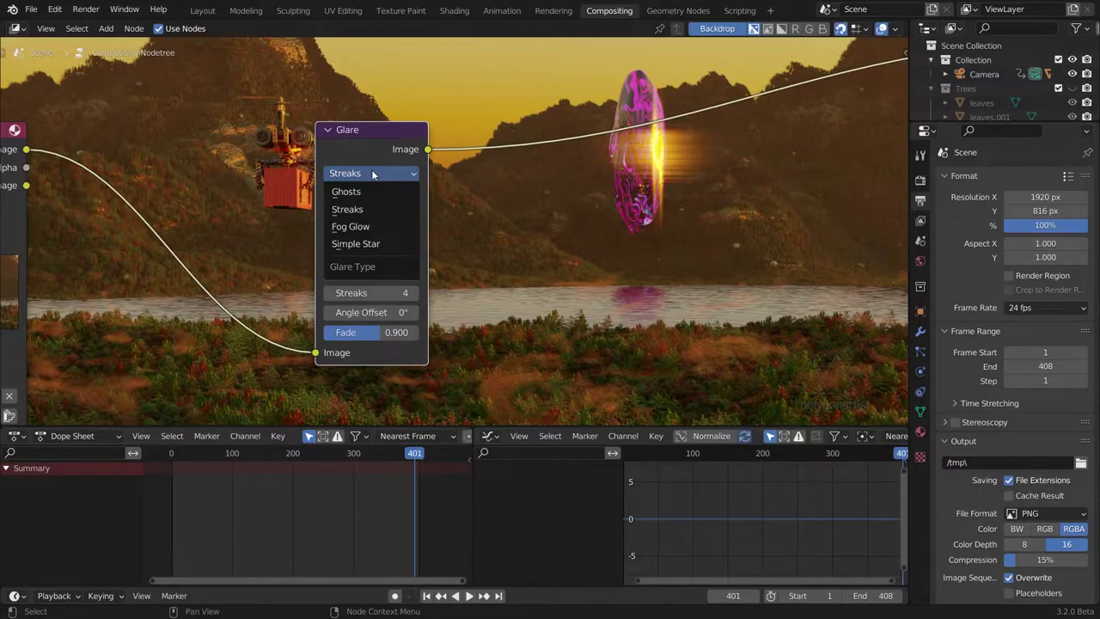
{"action": "left_click", "coordinate": [361, 226]}
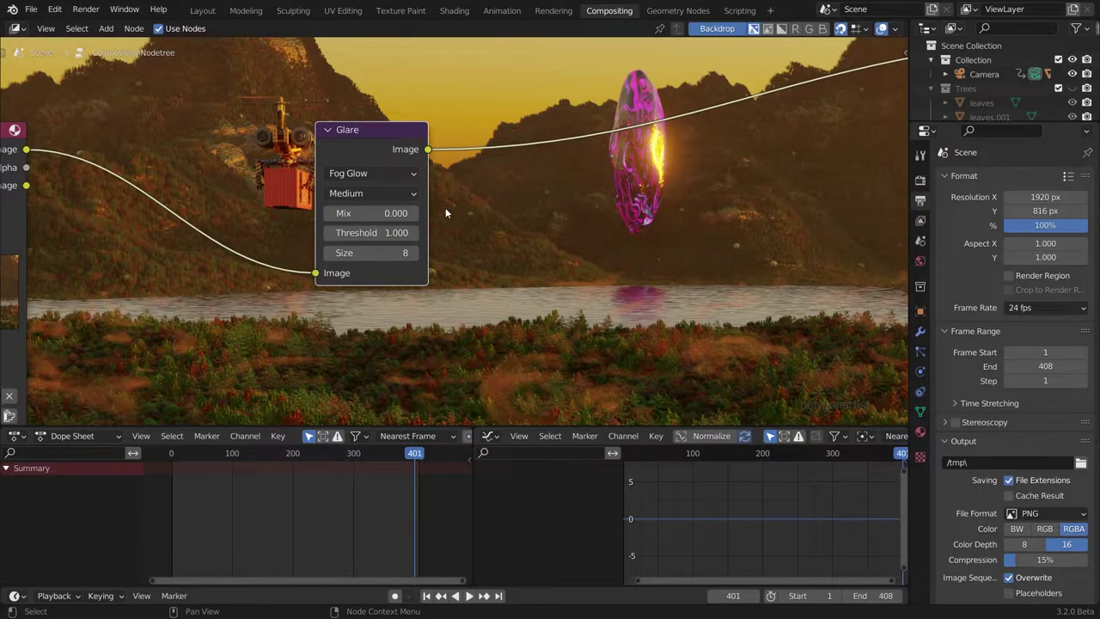
{"action": "left_click", "coordinate": [390, 212]}
{"action": "type", "text": "1"}
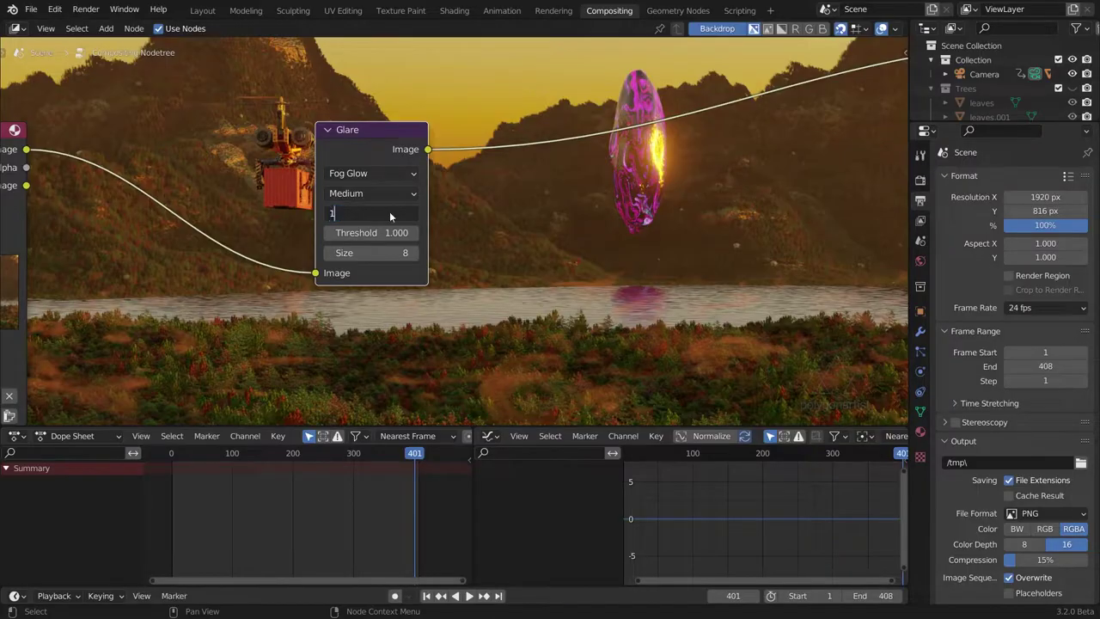
{"action": "key", "text": "Return"}
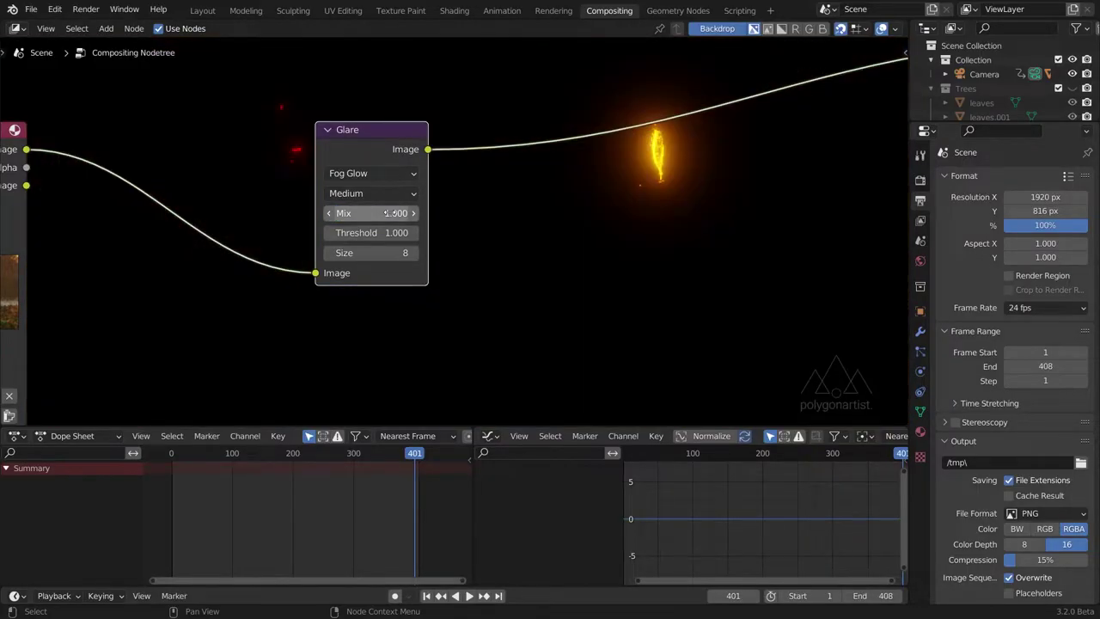
{"action": "left_click", "coordinate": [392, 232]}
{"action": "type", "text": "0.4"}
{"action": "key", "text": "Return"}
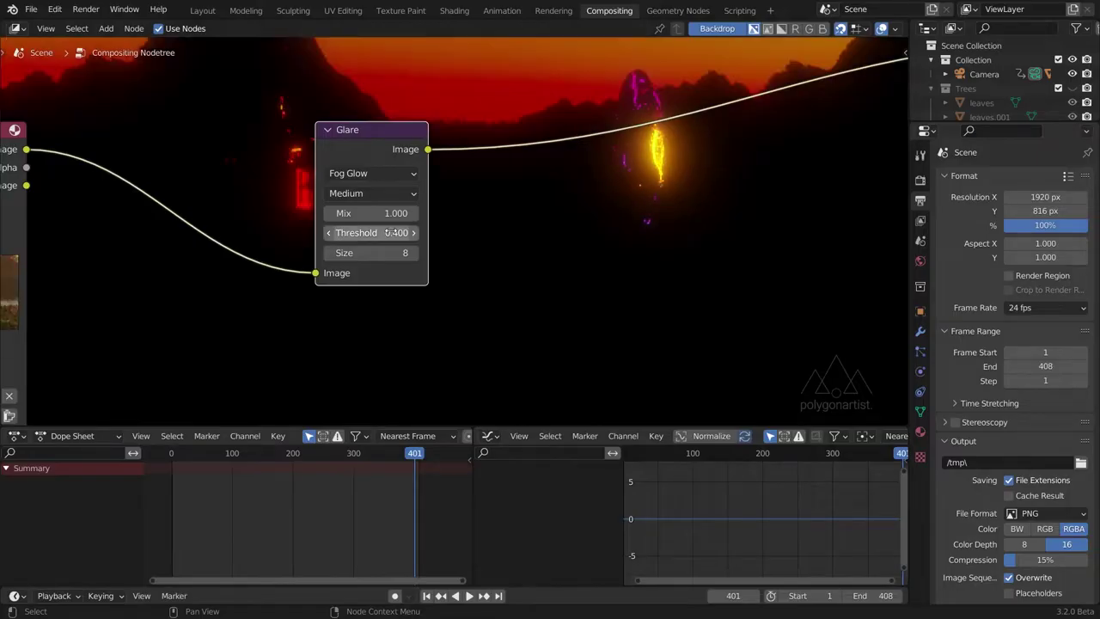
{"action": "left_click", "coordinate": [412, 252]}
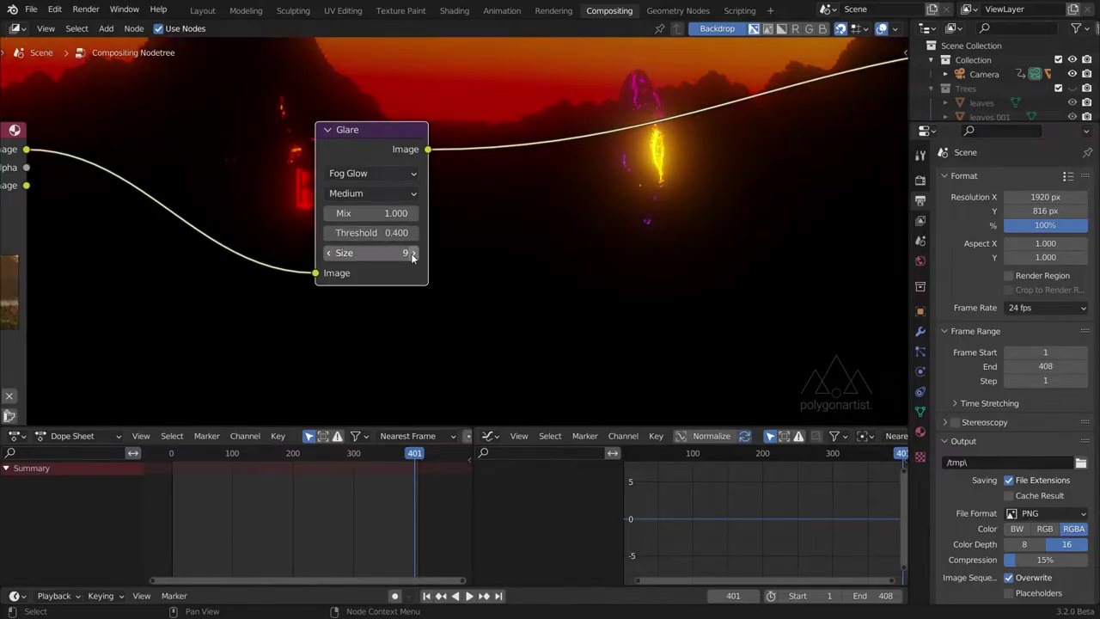
Duplicate the Glare node, insert the copy on the link after the original, and mute the original.
{"action": "key", "text": "shift+d"}
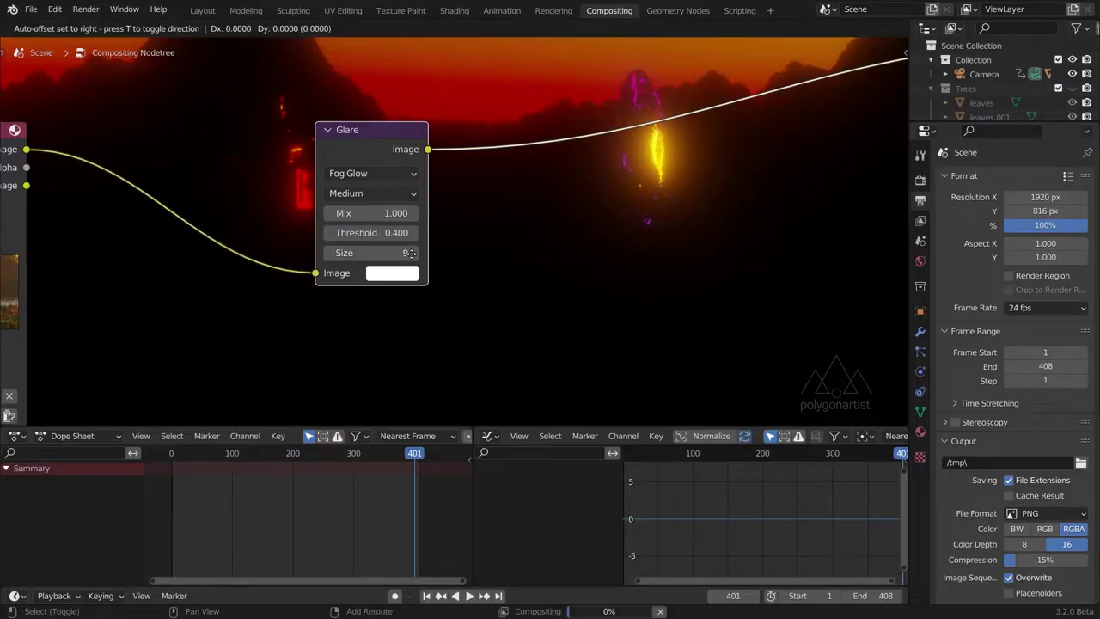
{"action": "left_click", "coordinate": [550, 250]}
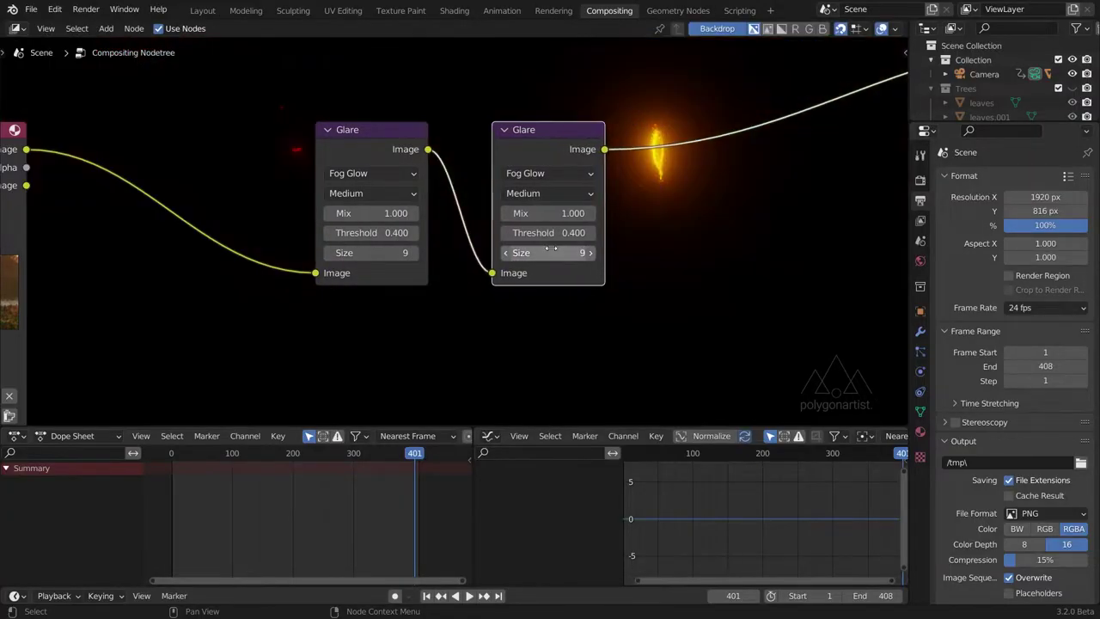
{"action": "left_click", "coordinate": [372, 129]}
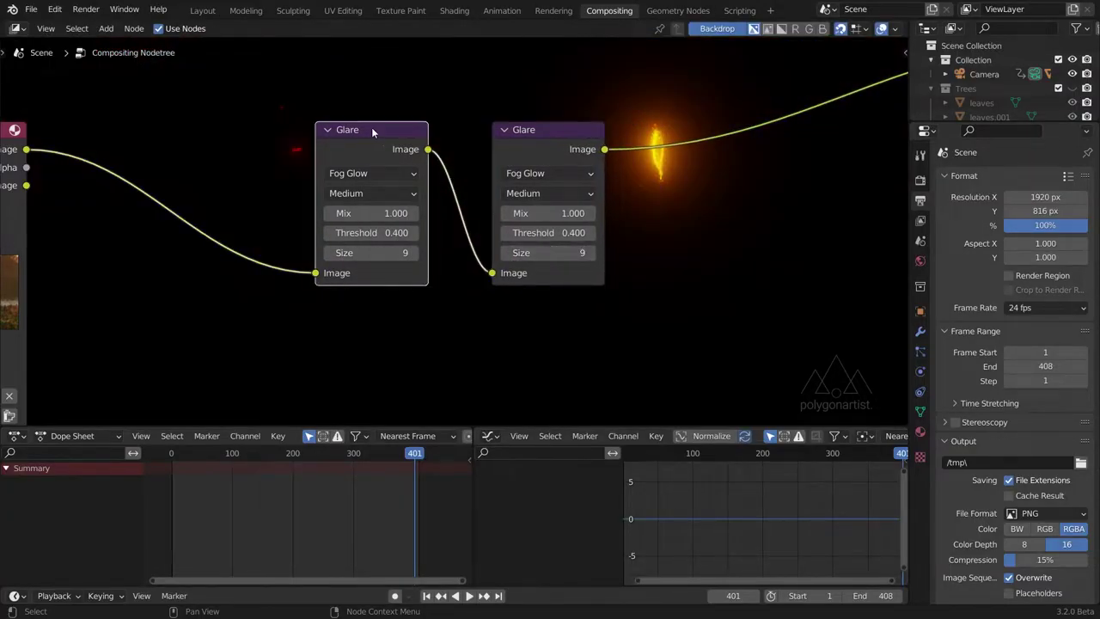
{"action": "key", "text": "m"}
Set the second Glare's Mix to 0.1 and Threshold to 0.1, and unmute the first Glare.
{"action": "middle_click_drag", "start_coordinate": [617, 208], "coordinate": [481, 227]}
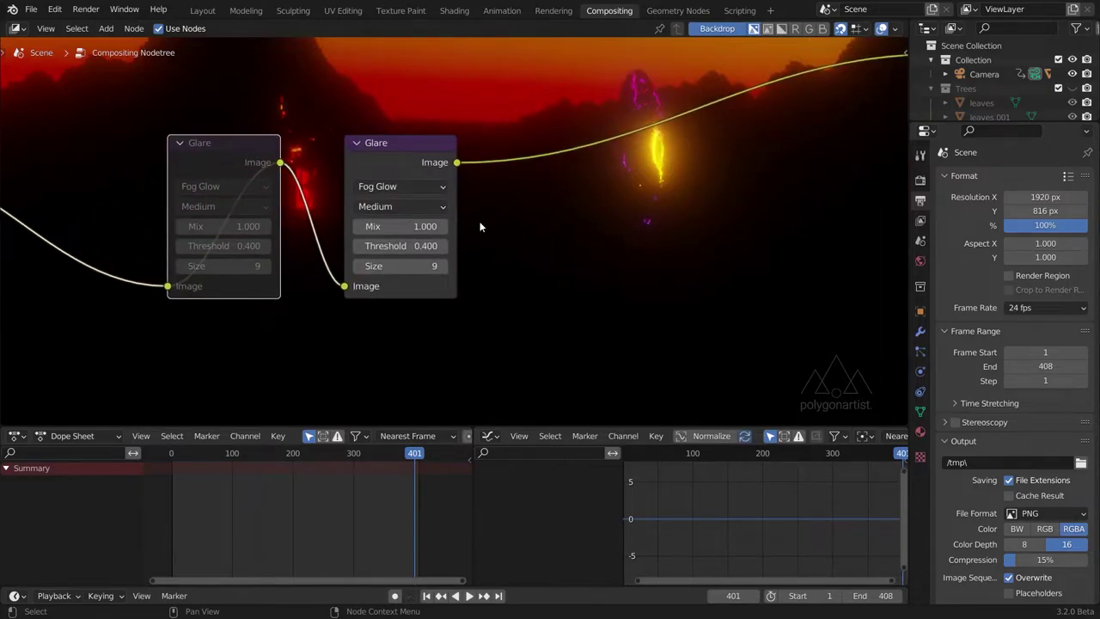
{"action": "left_click", "coordinate": [359, 226]}
{"action": "left_click", "coordinate": [359, 226]}
{"action": "left_click", "coordinate": [359, 227]}
{"action": "left_click", "coordinate": [359, 226]}
{"action": "left_click", "coordinate": [359, 226]}
{"action": "left_click", "coordinate": [359, 226]}
{"action": "left_click", "coordinate": [358, 226]}
{"action": "left_click", "coordinate": [359, 226]}
{"action": "left_click", "coordinate": [358, 226]}
{"action": "left_click", "coordinate": [358, 246]}
{"action": "left_click", "coordinate": [359, 246]}
{"action": "left_click", "coordinate": [359, 246]}
{"action": "left_click", "coordinate": [359, 246]}
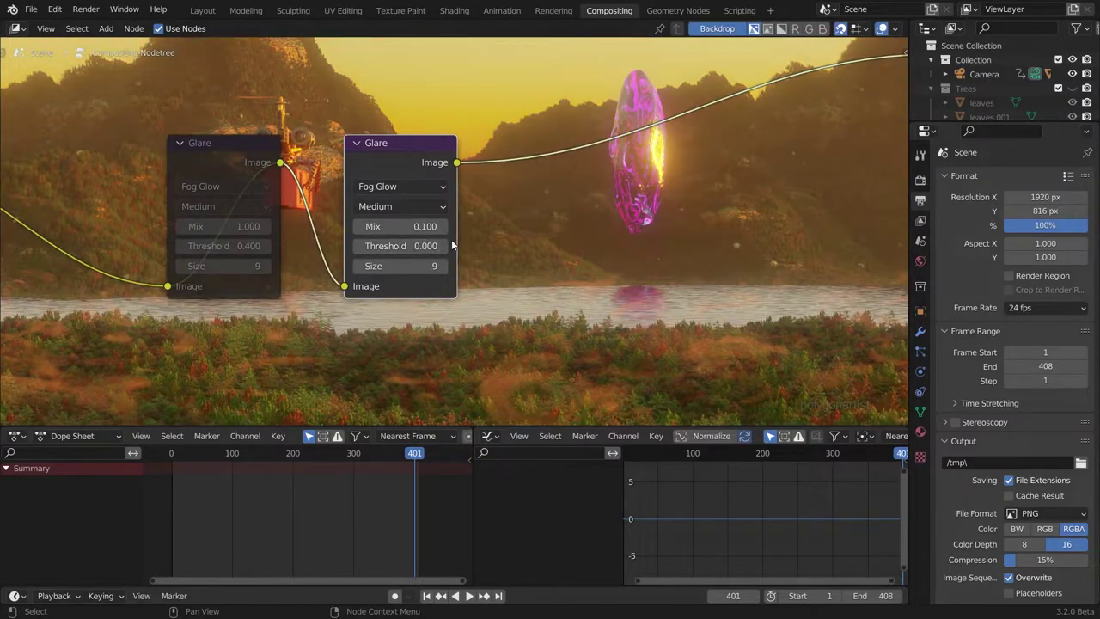
{"action": "left_click", "coordinate": [444, 246]}
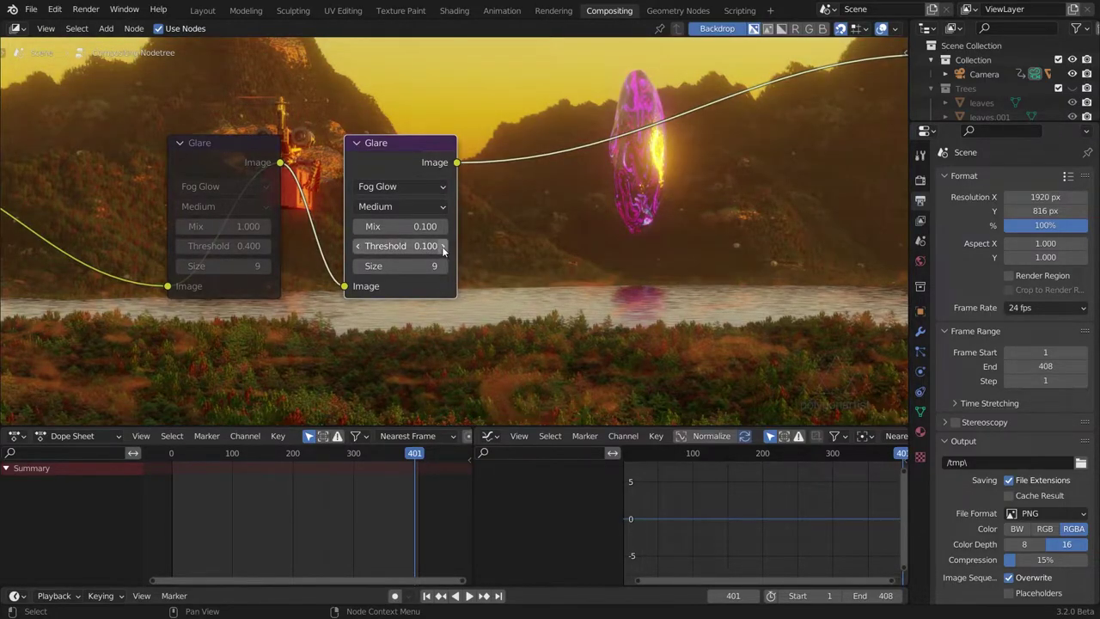
{"action": "left_click", "coordinate": [215, 153]}
{"action": "key", "text": "m"}
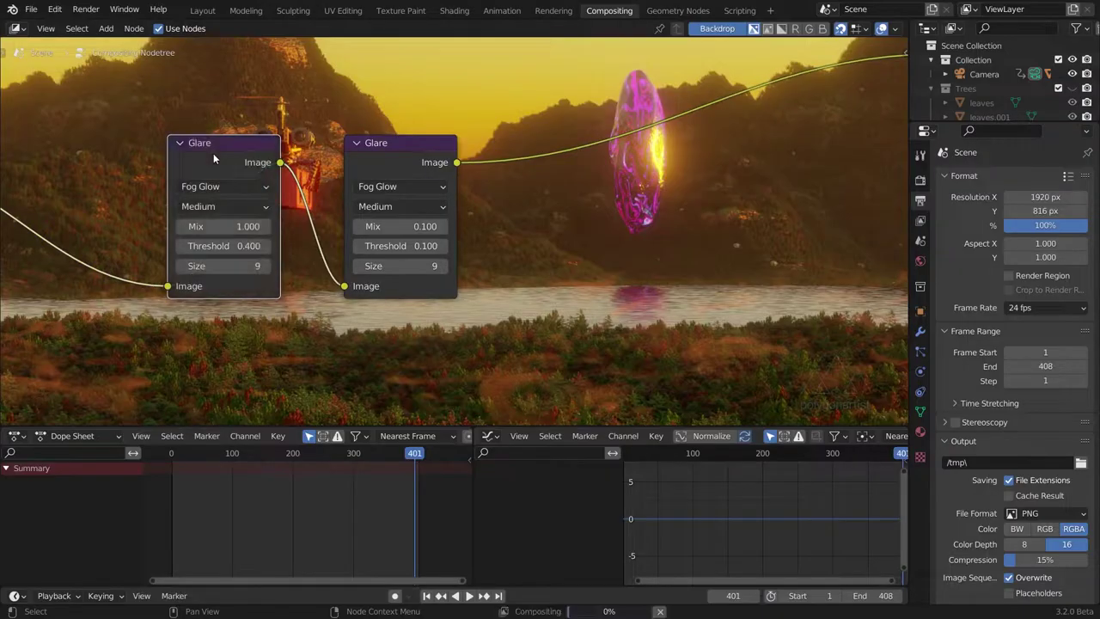
Add a Blur node and insert it on the link between the second Glare and the Viewer.
{"action": "key", "text": "shift+a"}
{"action": "left_click", "coordinate": [559, 215]}
{"action": "type", "text": "blur"}
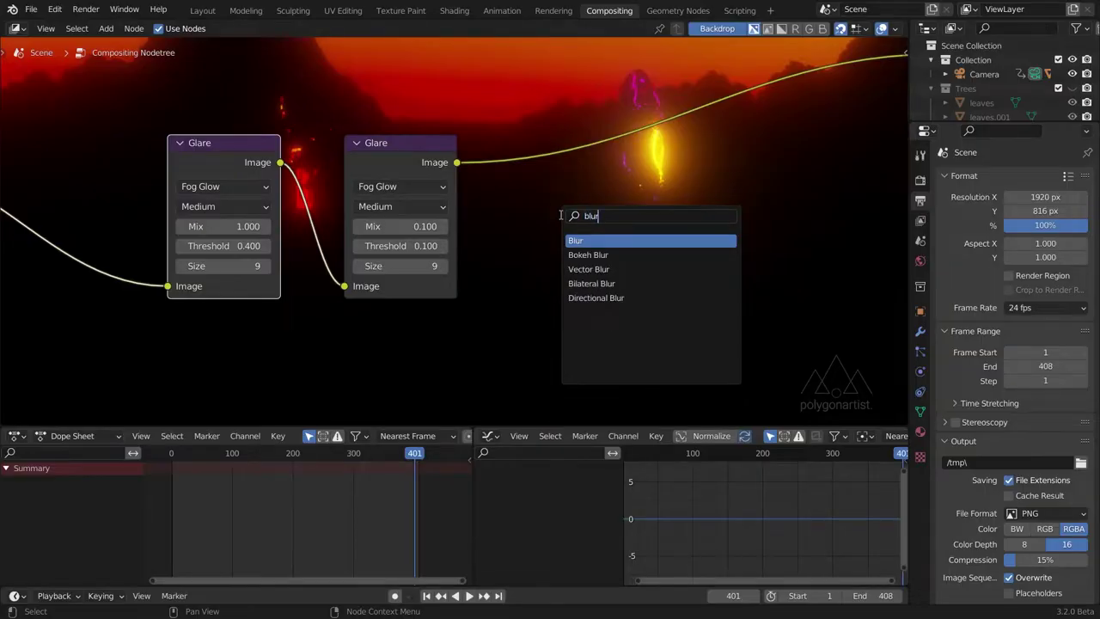
{"action": "key", "text": "Return"}
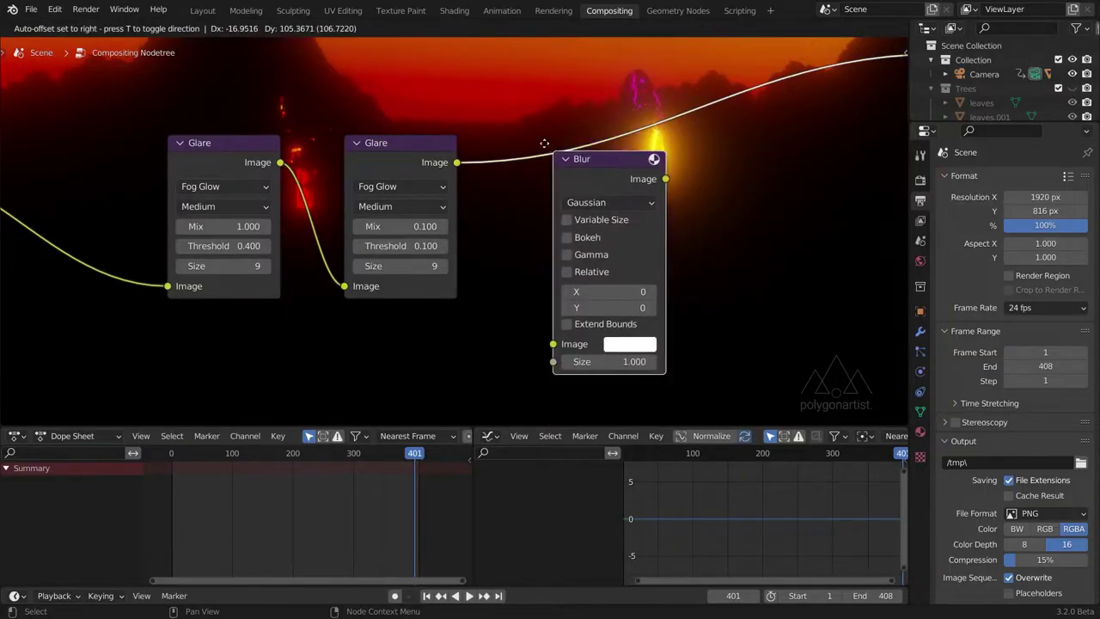
{"action": "left_click", "coordinate": [520, 137]}
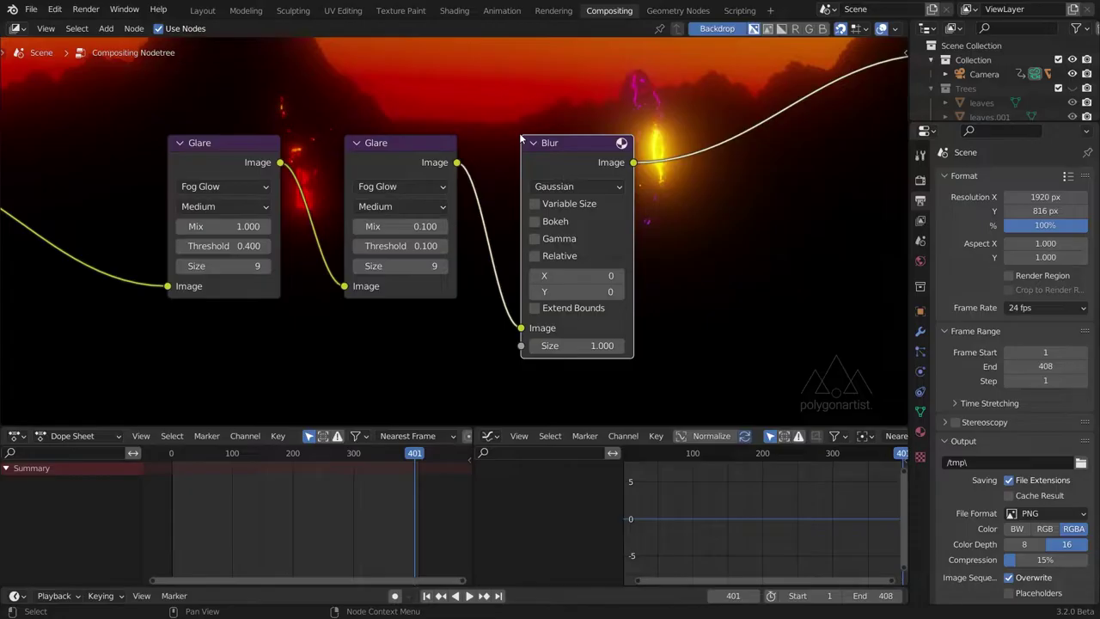
Set the Gaussian Blur's X and Y sizes to 100 each.
{"action": "left_click", "coordinate": [578, 275]}
{"action": "type", "text": "100"}
{"action": "key", "text": "Tab"}
{"action": "type", "text": "100"}
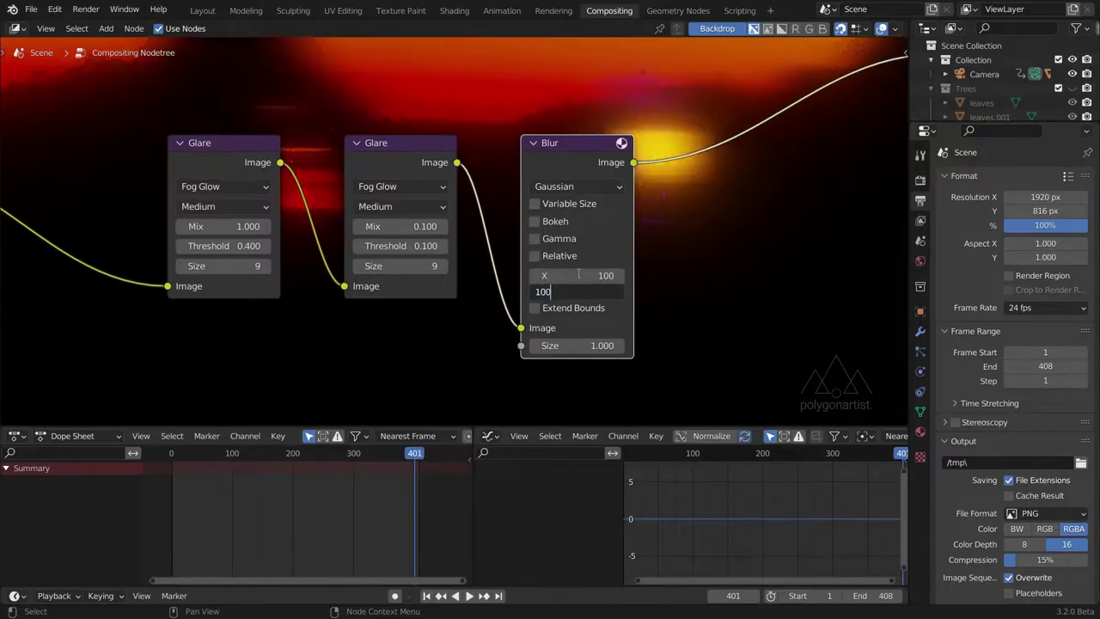
{"action": "key", "text": "Return"}
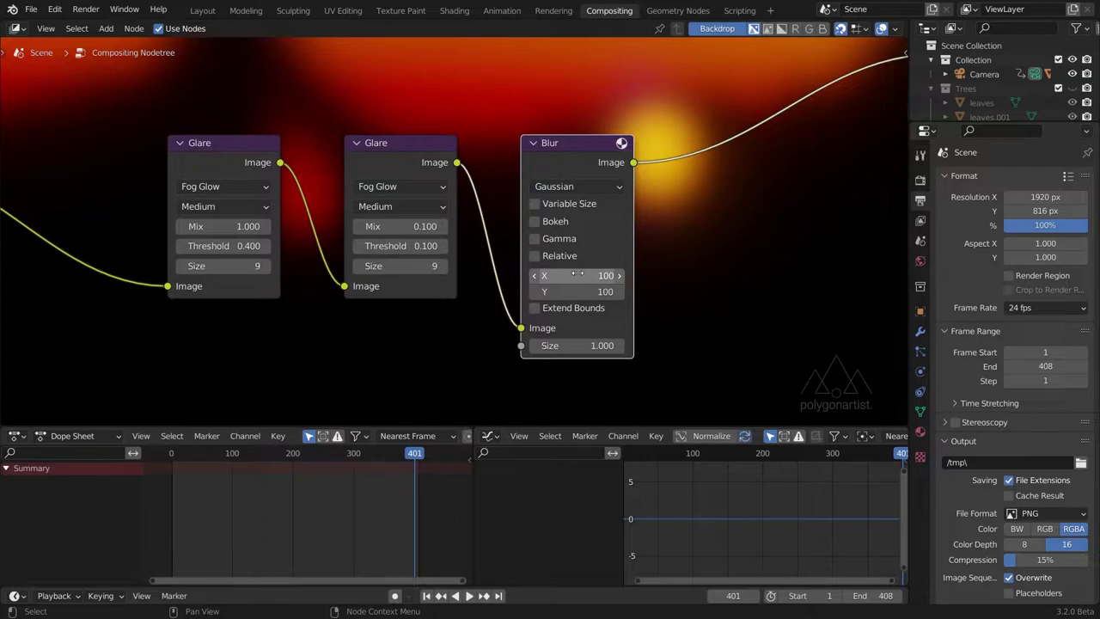
Compare the raw Render Layers image with the Blur output by switching which node feeds the Viewer.
{"action": "scroll", "coordinate": [481, 257], "scroll_direction": "down", "scroll_amount": 3}
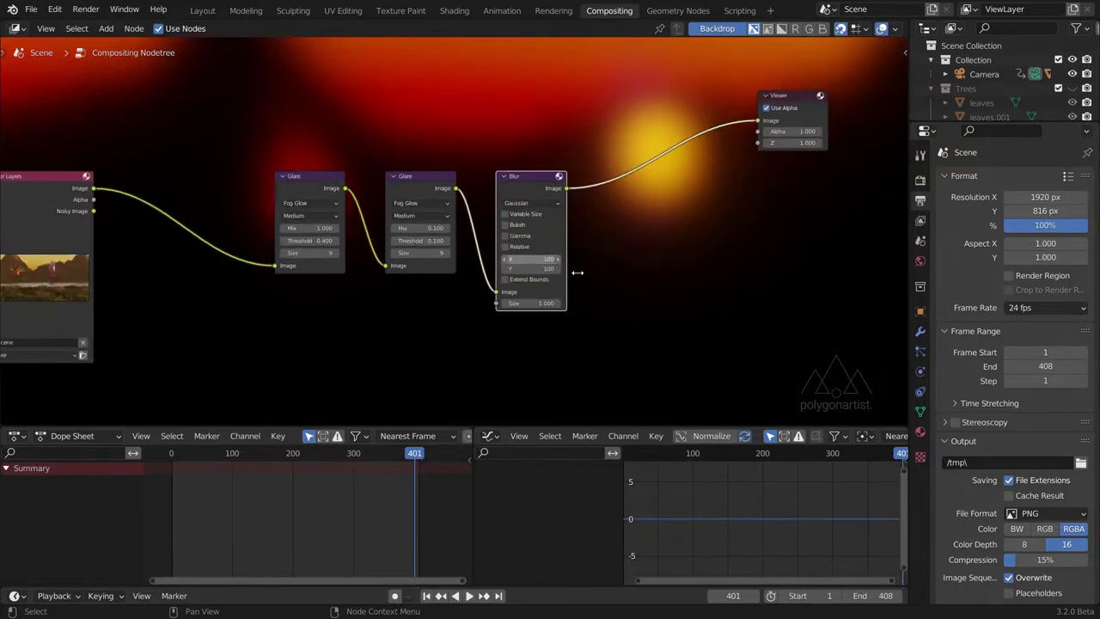
{"action": "left_click", "coordinate": [158, 195], "text": "ctrl+shift"}
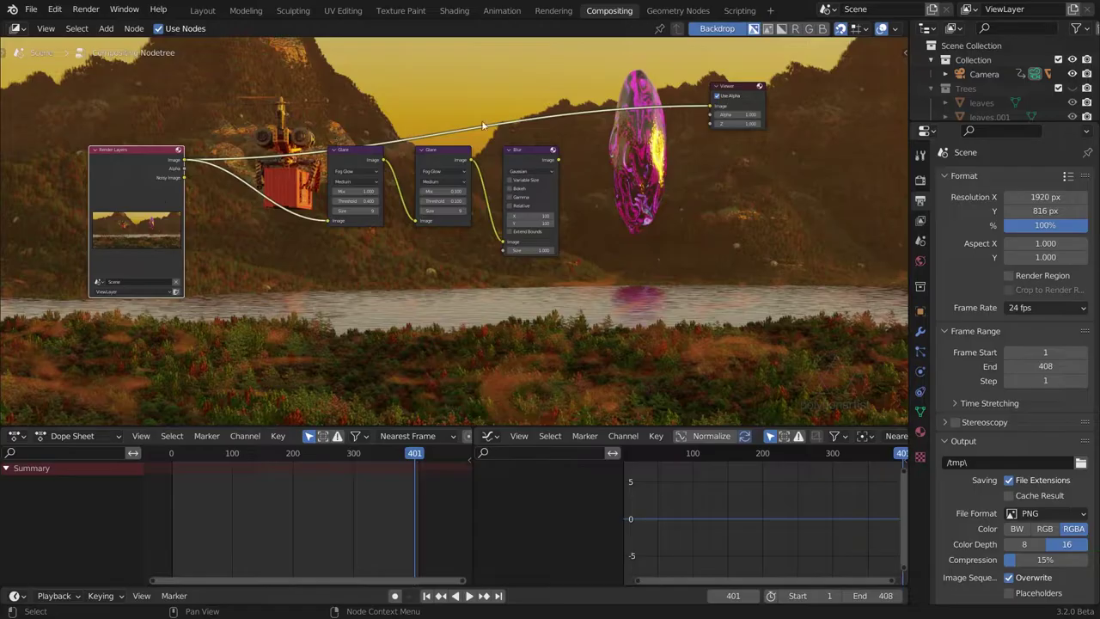
{"action": "left_click", "coordinate": [523, 151], "text": "ctrl+shift"}
Add a Mix node and insert it on the link between Blur and the Viewer.
{"action": "scroll", "coordinate": [496, 251], "scroll_direction": "up", "scroll_amount": 2}
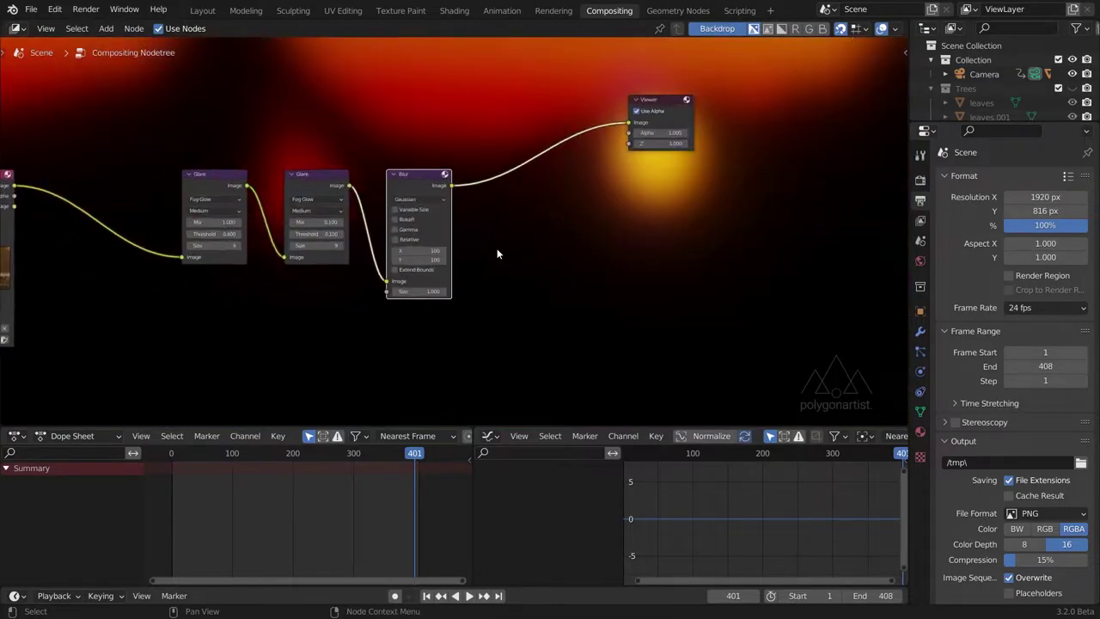
{"action": "scroll", "coordinate": [496, 253], "scroll_direction": "up", "scroll_amount": 1}
{"action": "key", "text": "shift+a"}
{"action": "left_click", "coordinate": [497, 247]}
{"action": "type", "text": "mix"}
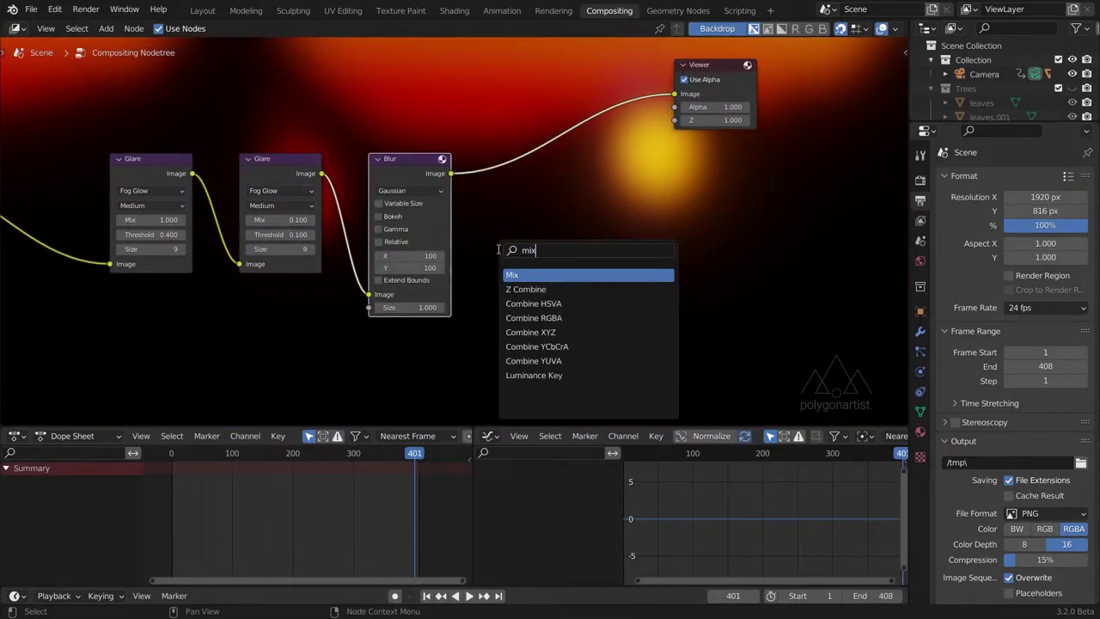
{"action": "key", "text": "Return"}
{"action": "left_click", "coordinate": [504, 166]}
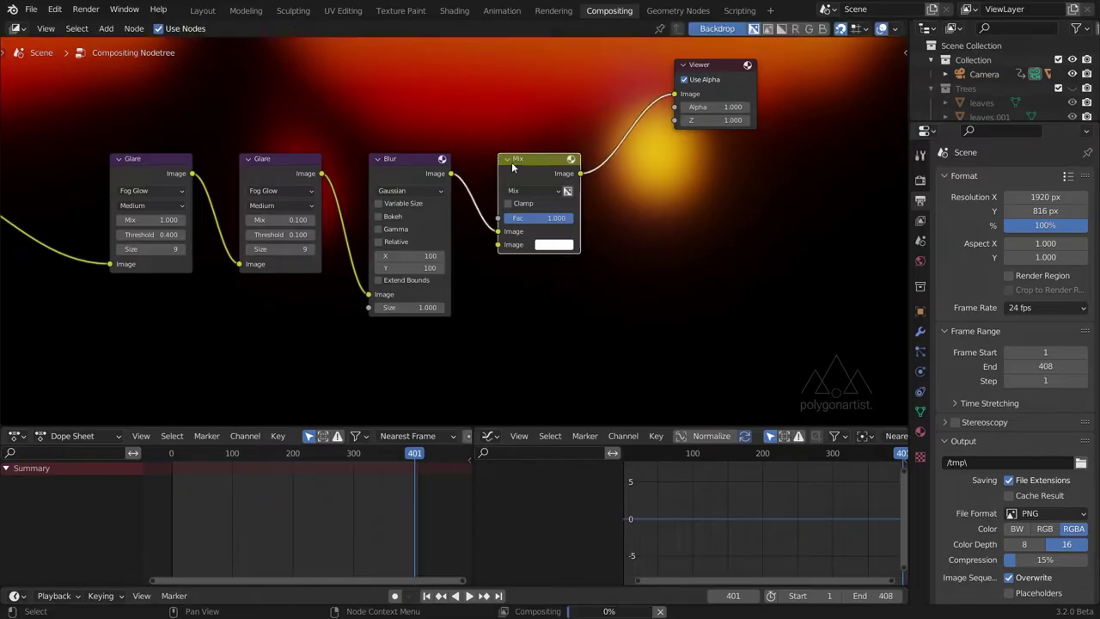
Lower the Mix node and feed Blur into its second Image input and Render Layers into its first, through reroutes running beneath the nodes.
{"action": "left_click_drag", "start_coordinate": [530, 167], "coordinate": [565, 308]}
{"action": "middle_click_drag", "start_coordinate": [432, 357], "coordinate": [542, 293]}
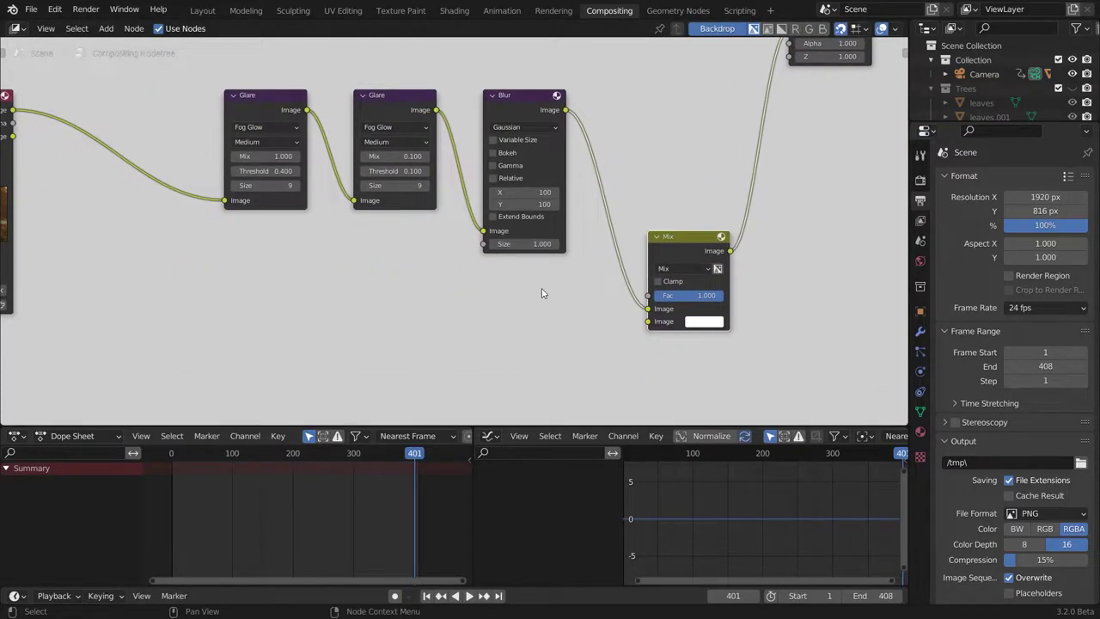
{"action": "left_click_drag", "start_coordinate": [649, 309], "coordinate": [648, 324]}
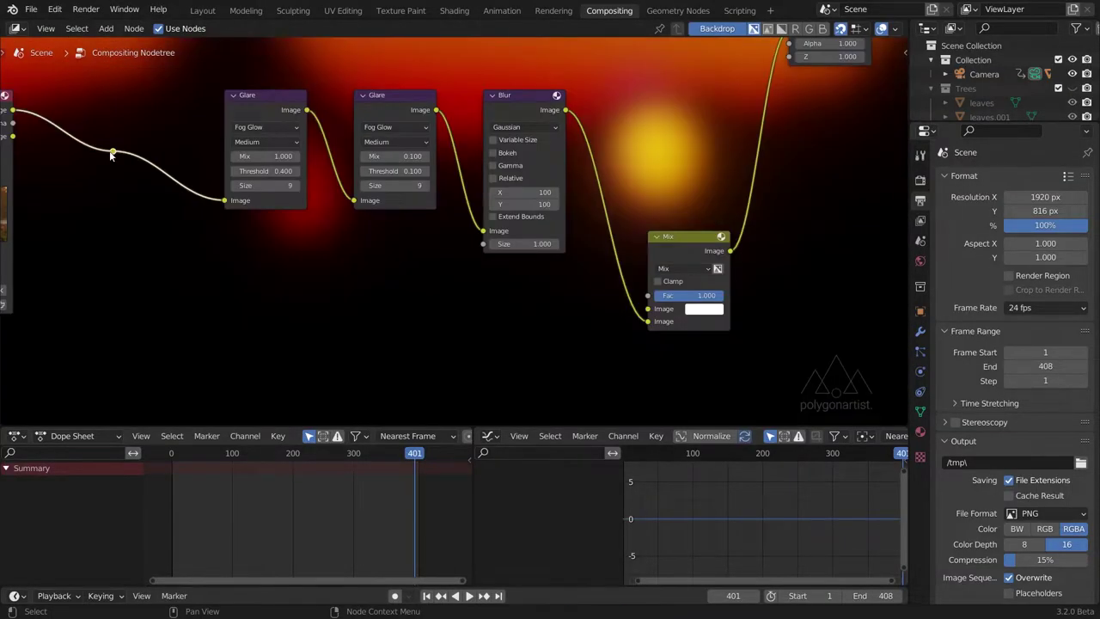
{"action": "left_click_drag", "start_coordinate": [113, 152], "coordinate": [631, 323]}
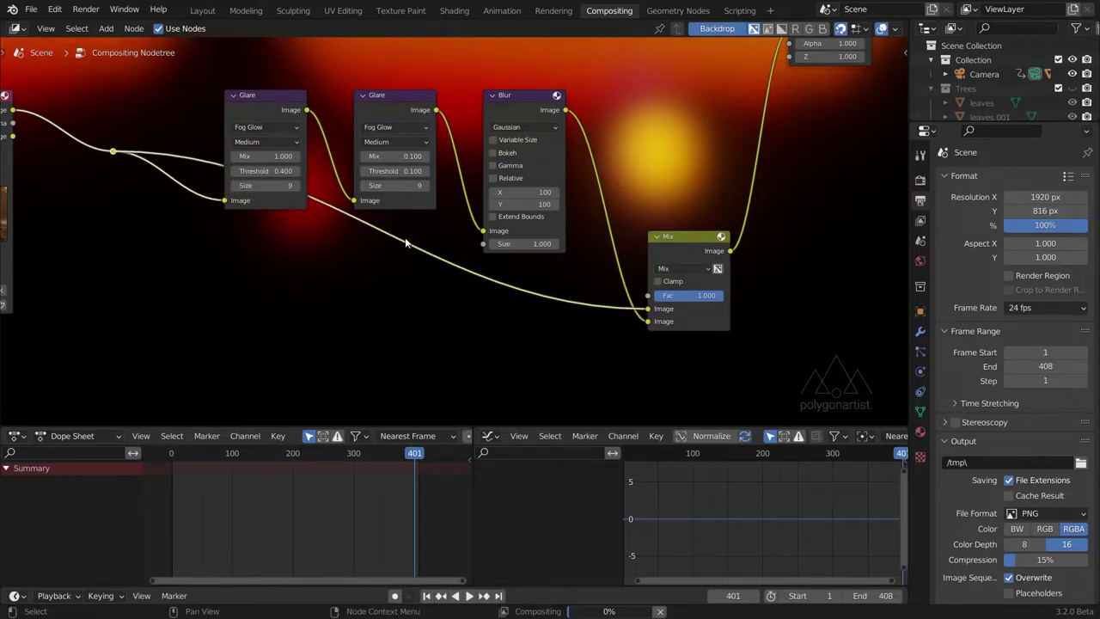
{"action": "right_click_drag", "start_coordinate": [408, 230], "coordinate": [390, 251], "text": "shift"}
{"action": "left_click_drag", "start_coordinate": [400, 245], "coordinate": [111, 309]}
Set the Mix node's factor to 0.23 to blend the blurred glow over the original render.
{"action": "scroll", "coordinate": [351, 361], "scroll_direction": "right", "scroll_amount": 3, "text": "ctrl"}
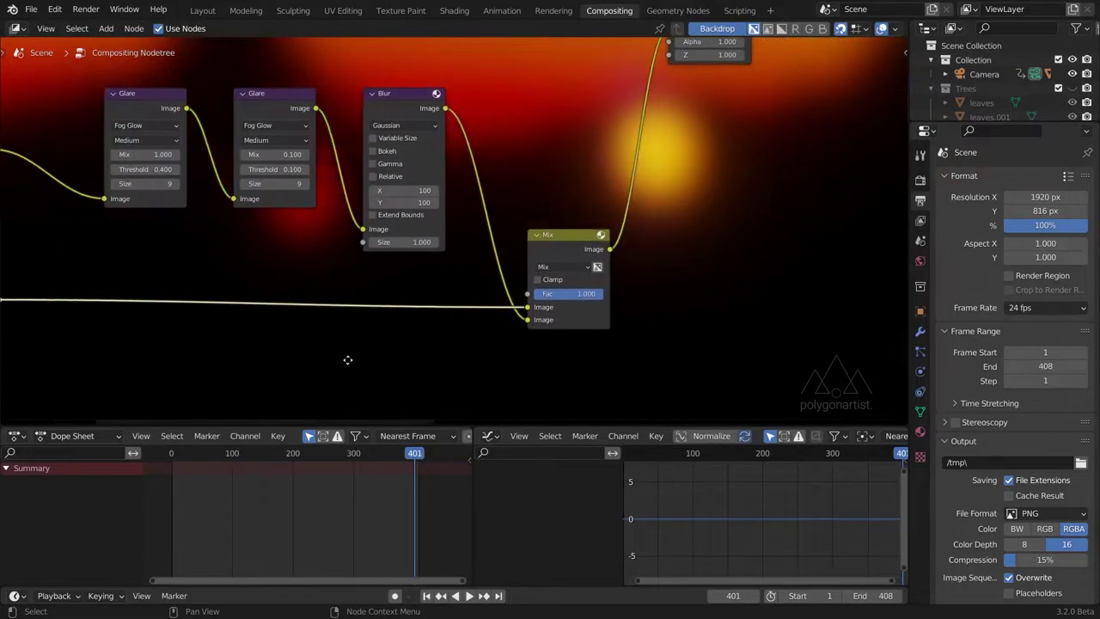
{"action": "scroll", "coordinate": [442, 359], "scroll_direction": "up", "scroll_amount": 2}
{"action": "mouse_move", "coordinate": [559, 336]}
{"action": "left_mouse_down"}
{"action": "mouse_move", "coordinate": [525, 336]}
{"action": "mouse_move", "coordinate": [538, 335]}
{"action": "left_mouse_up"}
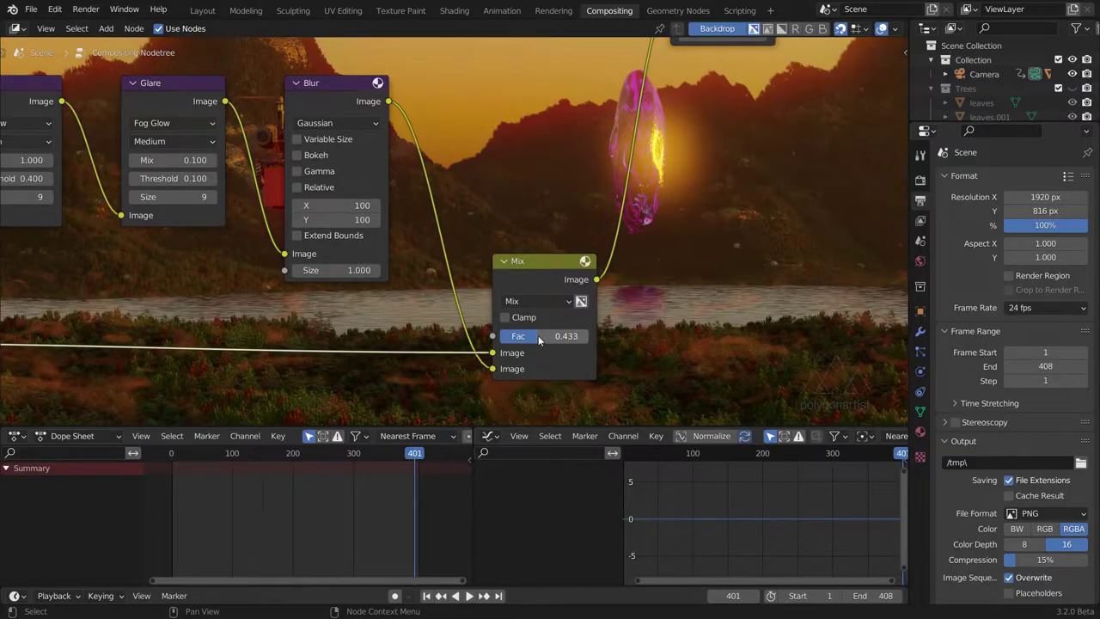
{"action": "key", "text": "alt+v"}
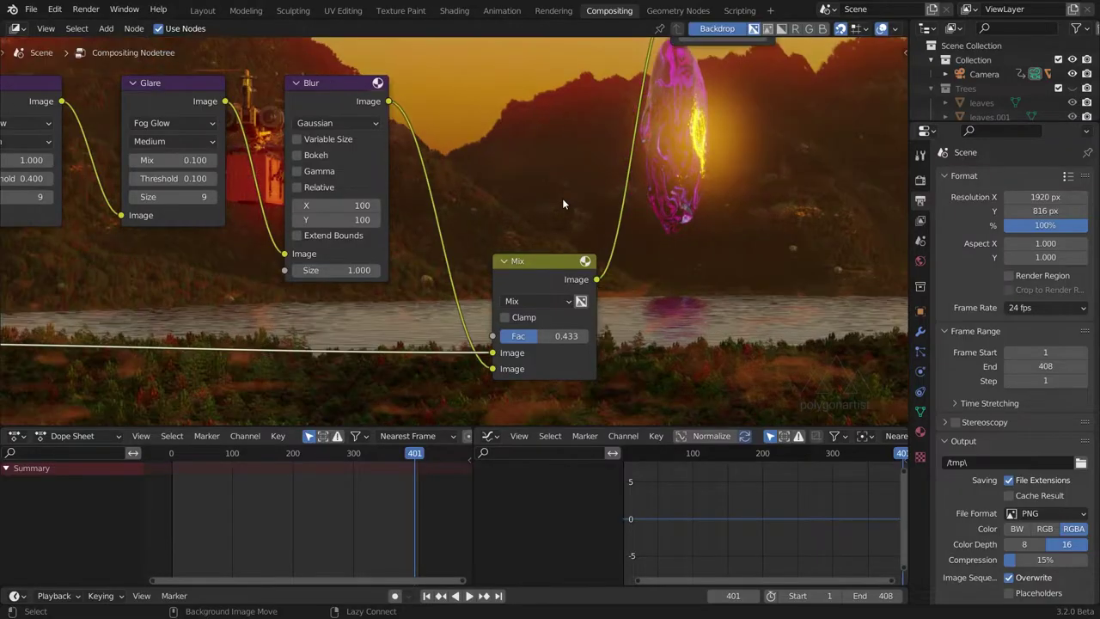
{"action": "mouse_move", "coordinate": [535, 336]}
{"action": "left_mouse_down"}
{"action": "mouse_move", "coordinate": [514, 336]}
{"action": "mouse_move", "coordinate": [526, 341]}
{"action": "left_mouse_up"}
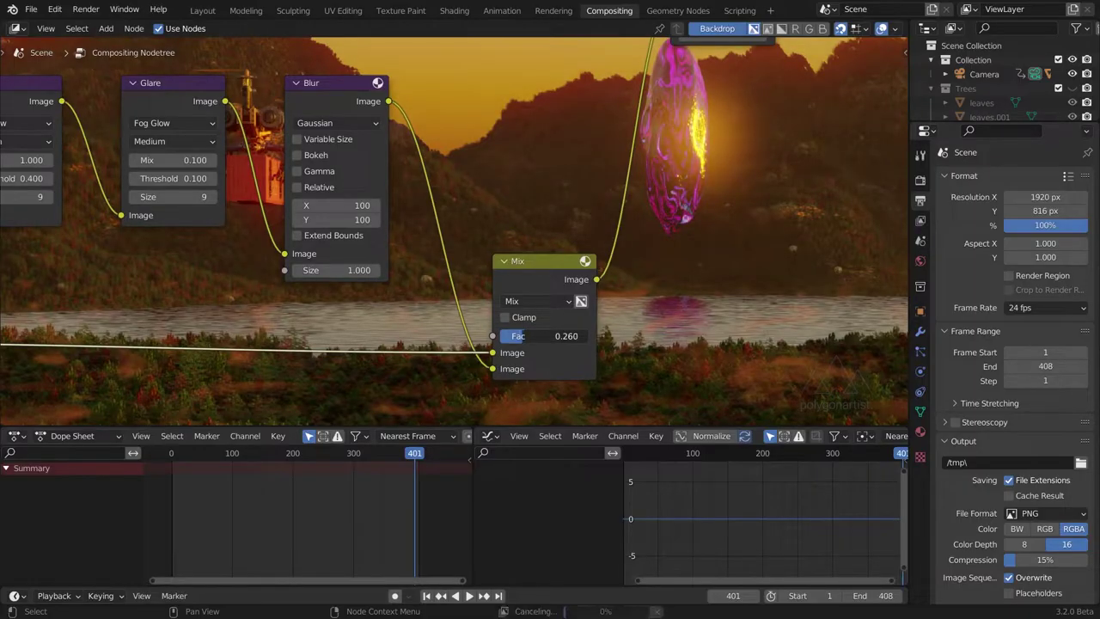
{"action": "left_click", "coordinate": [535, 331]}
{"action": "type", "text": "0.24"}
{"action": "key", "text": "BackSpace"}
{"action": "type", "text": "3"}
{"action": "key", "text": "Return"}
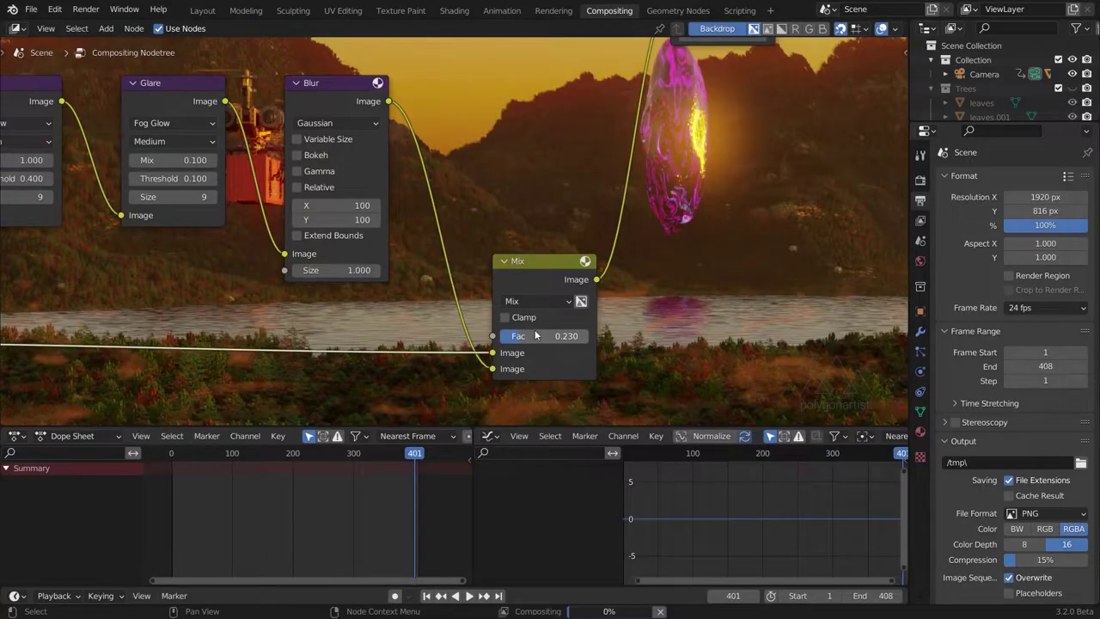
Shrink the backdrop to show the whole frame and compare the raw Render Layers image with the Mix output in the Viewer.
{"action": "scroll", "coordinate": [547, 311], "scroll_direction": "down", "scroll_amount": 3}
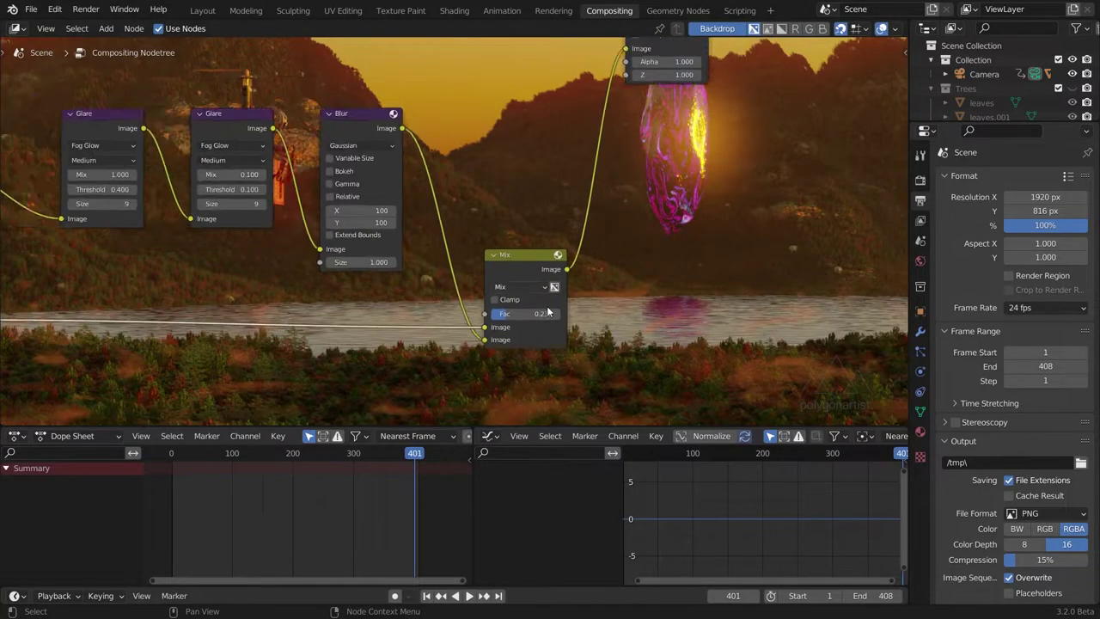
{"action": "middle_click_drag", "start_coordinate": [502, 254], "coordinate": [554, 246]}
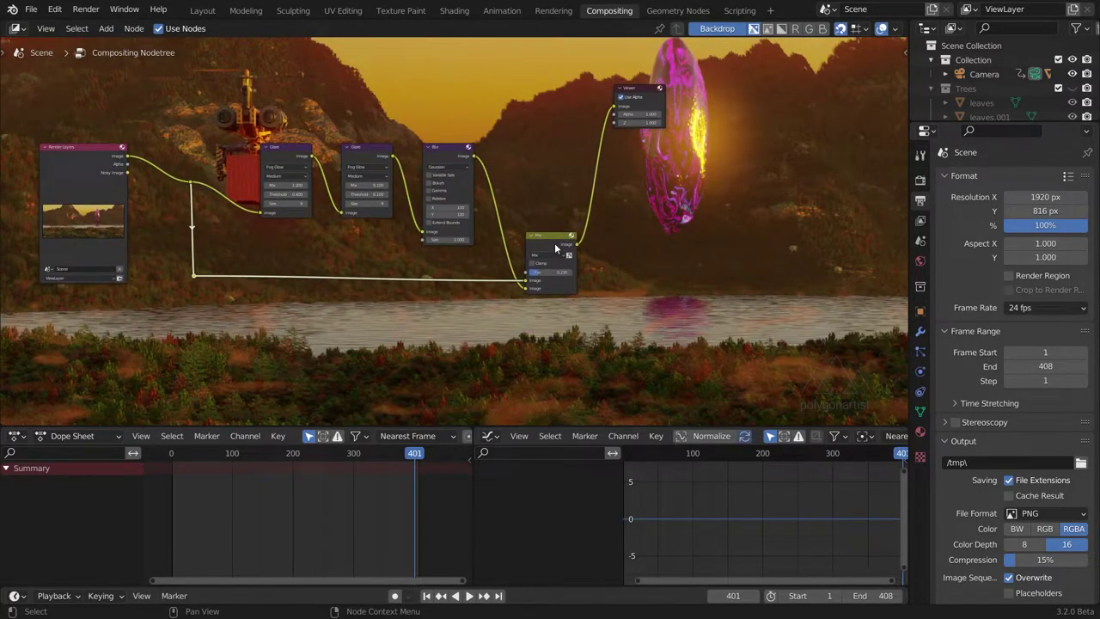
{"action": "left_click", "coordinate": [99, 170], "text": "ctrl+shift"}
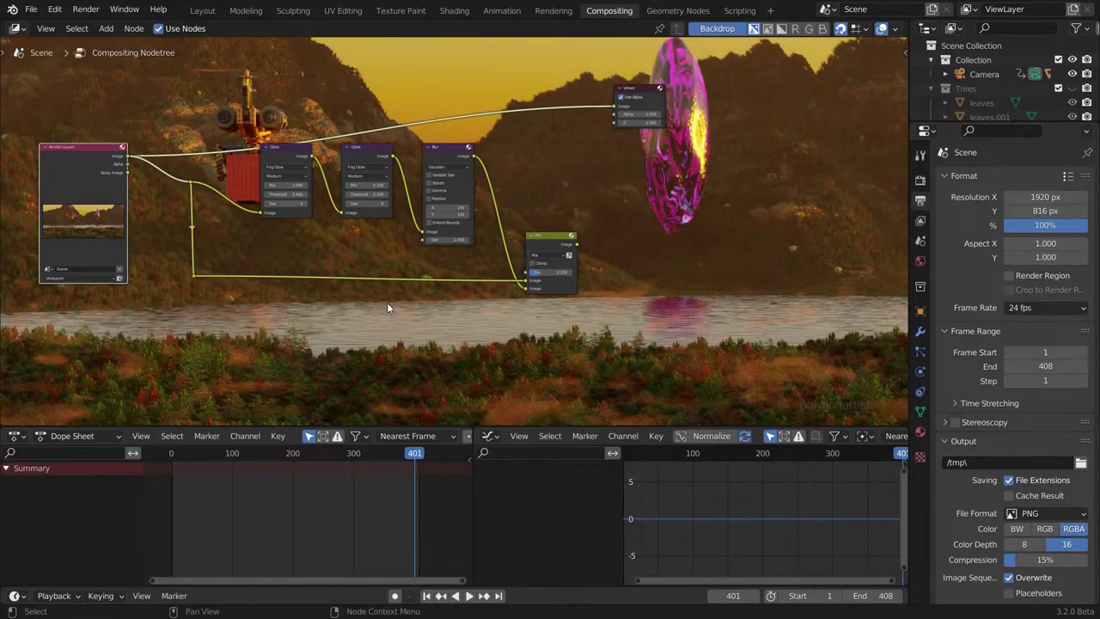
{"action": "key", "text": "v"}
{"action": "key", "text": "v"}
{"action": "key", "text": "v"}
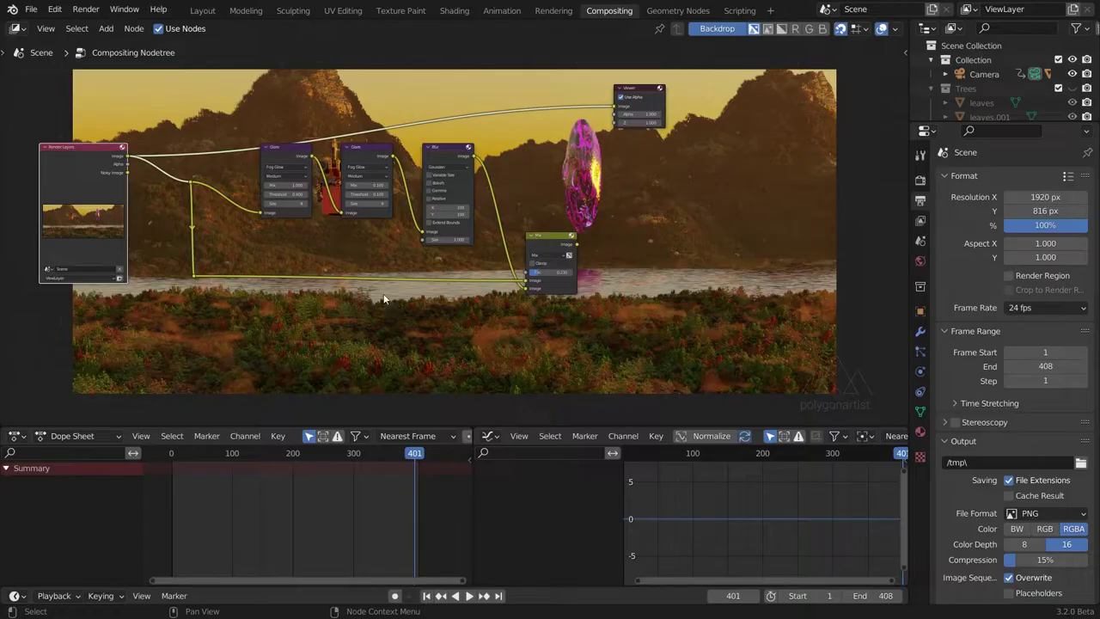
{"action": "left_click", "coordinate": [546, 245], "text": "ctrl+shift"}
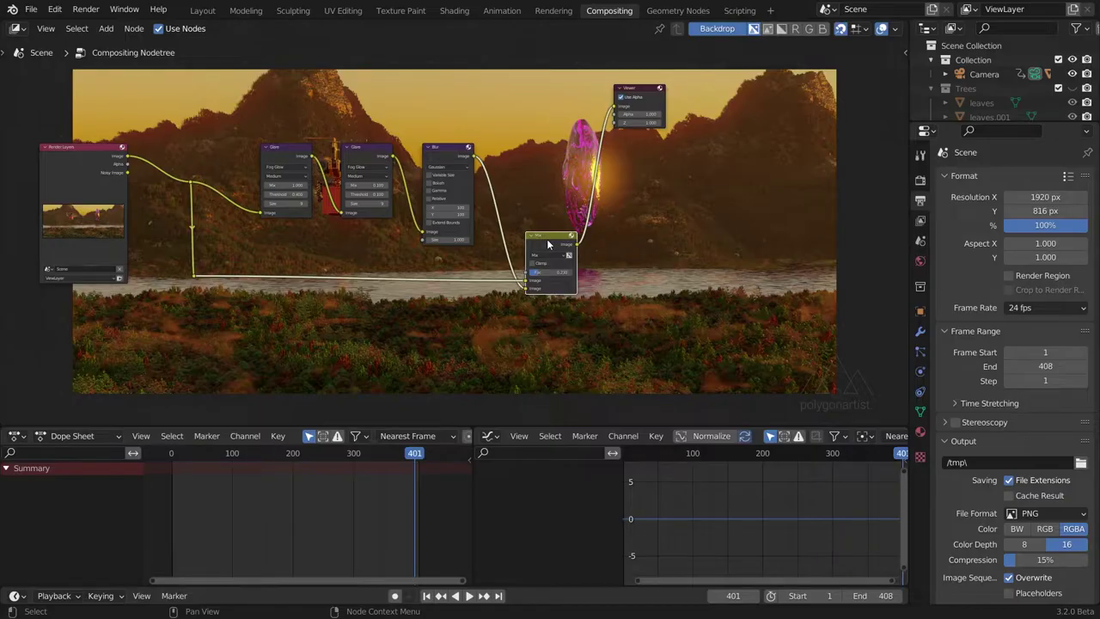
{"action": "scroll", "coordinate": [549, 245], "scroll_direction": "down", "scroll_amount": 1}
{"action": "middle_click_drag", "start_coordinate": [521, 191], "coordinate": [547, 252]}
{"action": "left_click", "coordinate": [143, 237], "text": "ctrl+shift"}
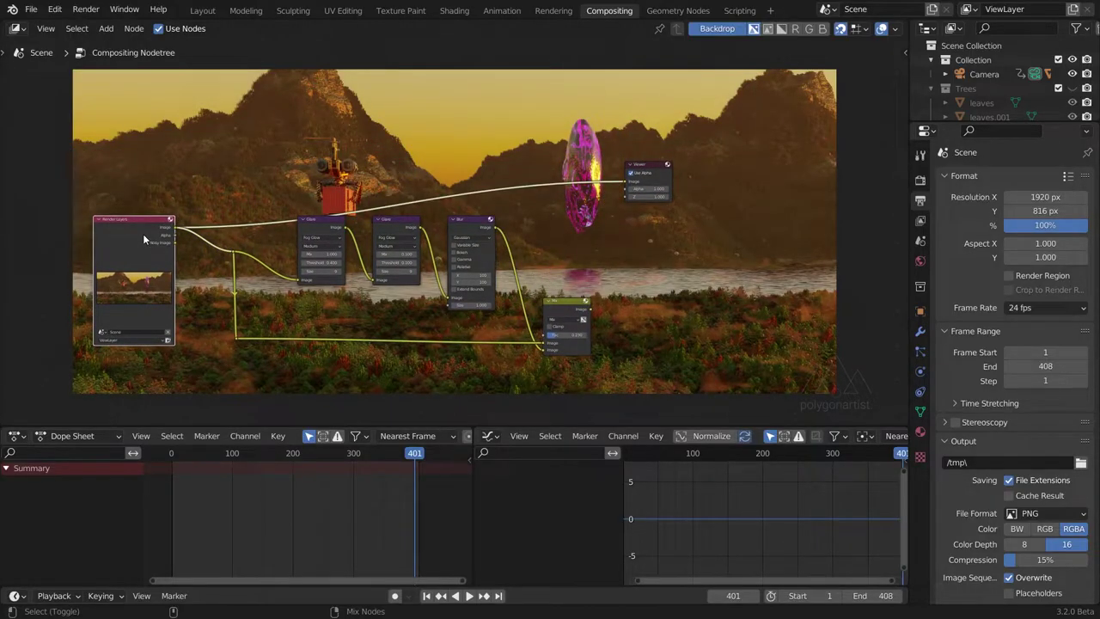
{"action": "left_click", "coordinate": [572, 307], "text": "ctrl+shift"}
{"action": "middle_click_drag", "start_coordinate": [573, 312], "coordinate": [530, 228], "text": "shift"}
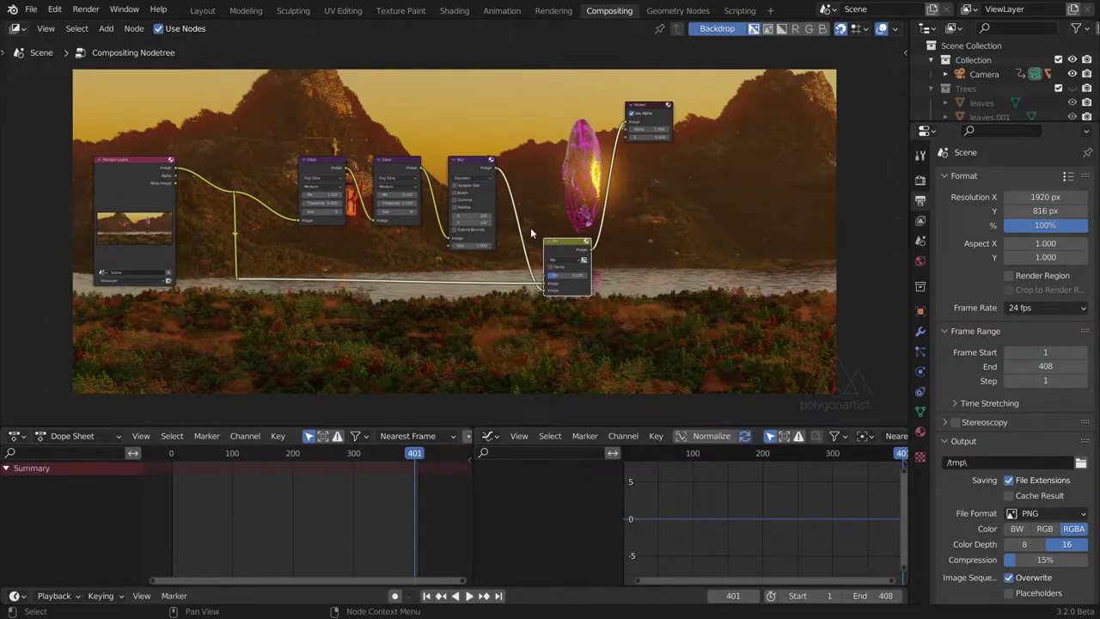
Change the Mix node's blend mode to Screen.
{"action": "scroll", "coordinate": [530, 227], "scroll_direction": "up", "scroll_amount": 4}
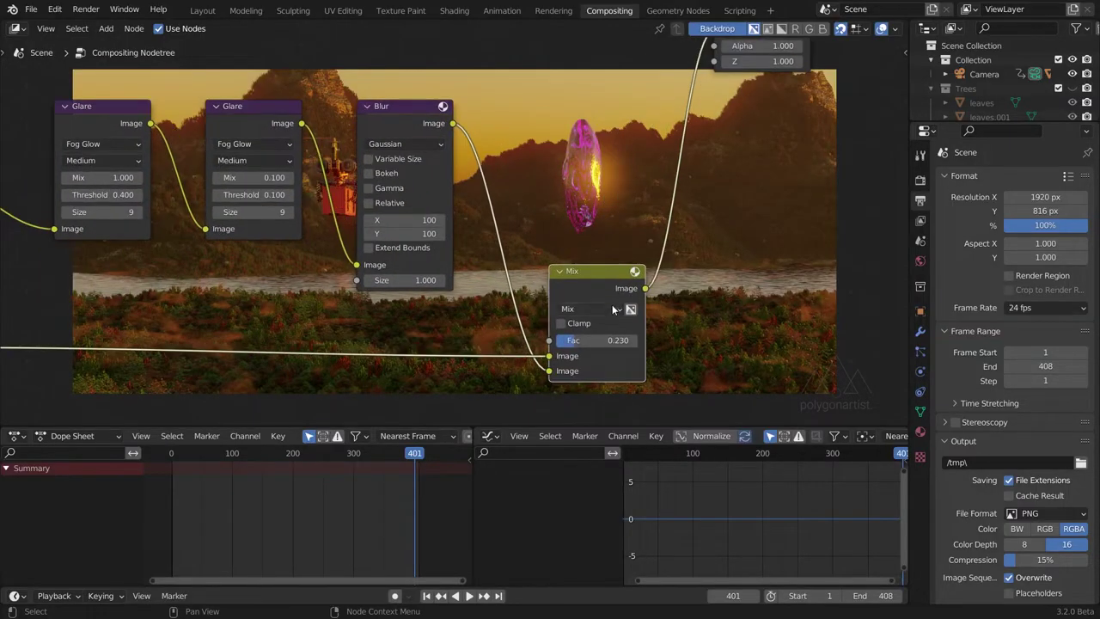
{"action": "left_click", "coordinate": [611, 308]}
{"action": "left_click", "coordinate": [595, 407]}
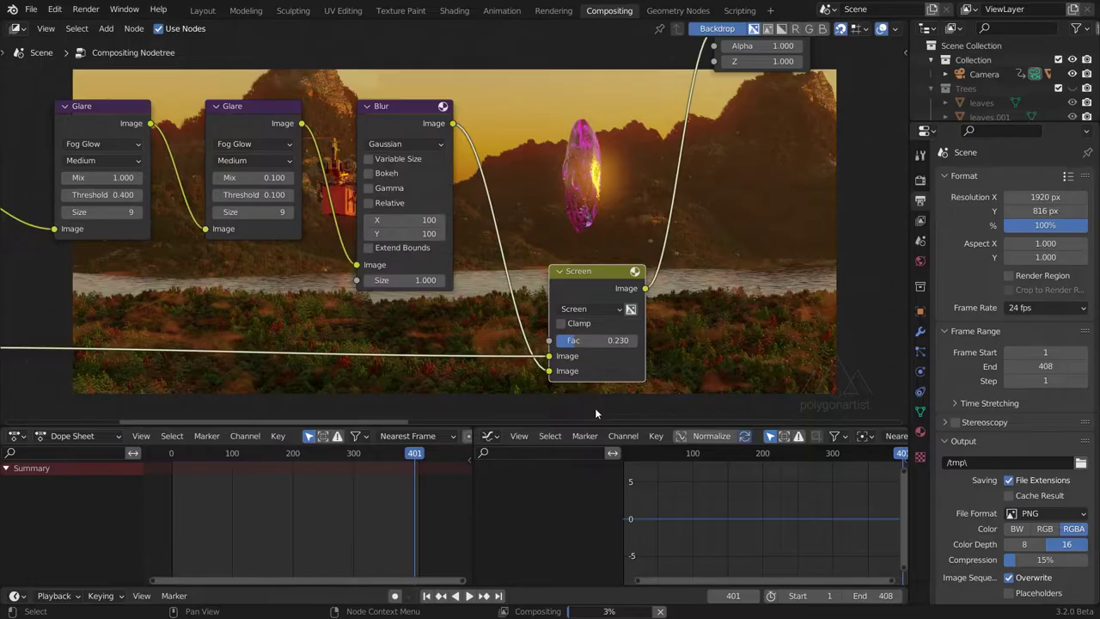
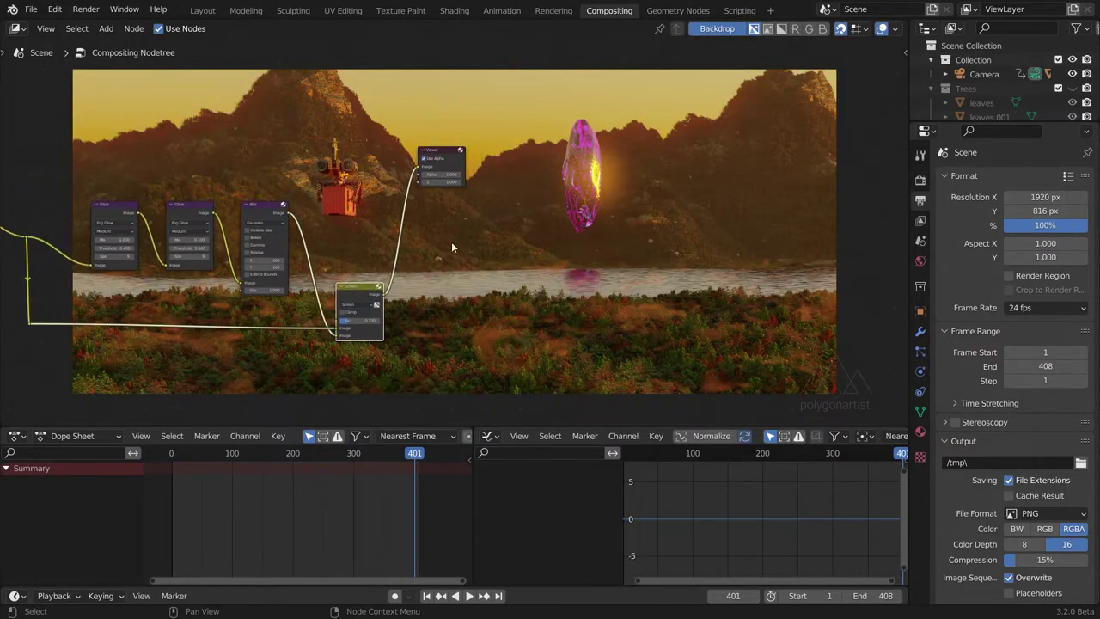
Move the Viewer node well away from the Screen node and insert an RGB Curves node on the link between them.
{"action": "scroll", "coordinate": [437, 168], "scroll_direction": "down", "scroll_amount": 2}
{"action": "left_click_drag", "start_coordinate": [438, 169], "coordinate": [851, 228]}
{"action": "scroll", "coordinate": [434, 327], "scroll_direction": "up", "scroll_amount": 2}
{"action": "middle_click_drag", "start_coordinate": [435, 327], "coordinate": [438, 314]}
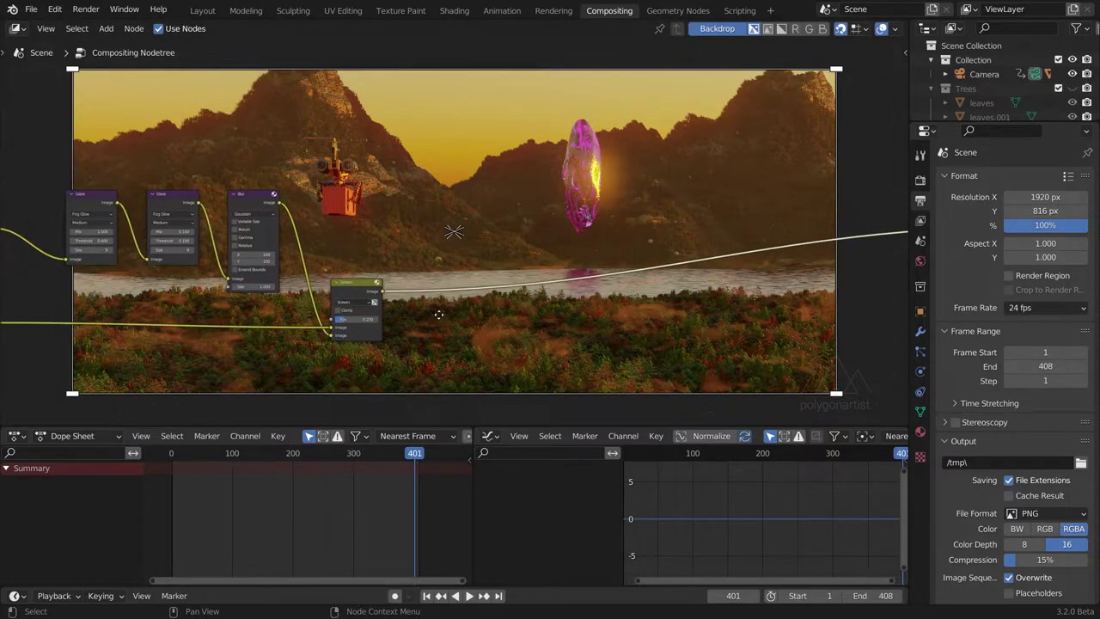
{"action": "key", "text": "shift+a"}
{"action": "left_click", "coordinate": [438, 314]}
{"action": "type", "text": "rgb"}
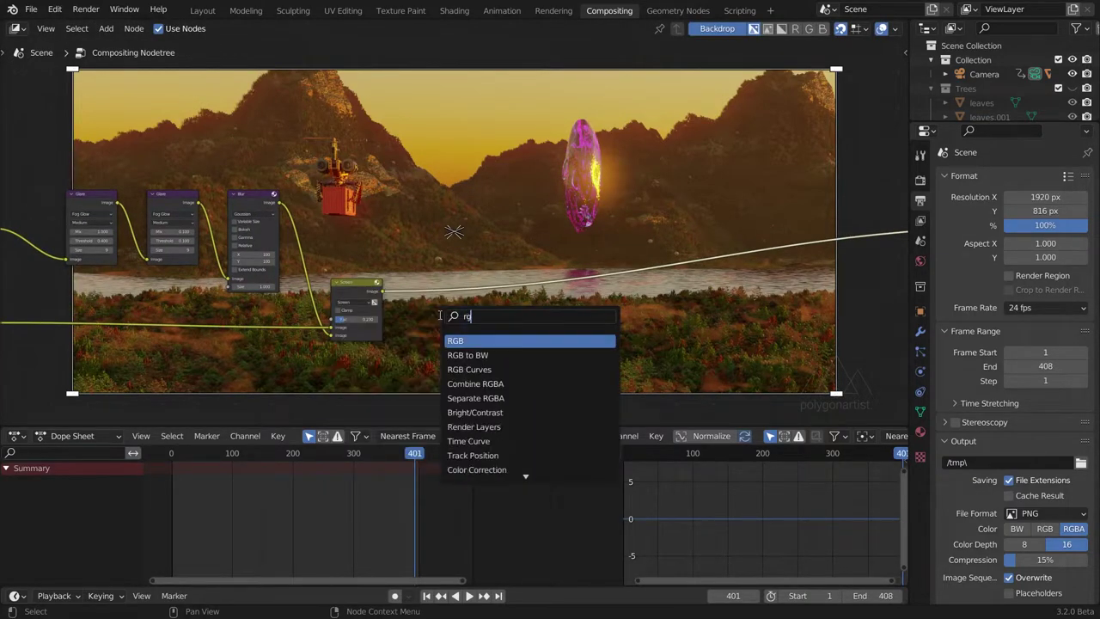
{"action": "key", "text": "Down"}
{"action": "key", "text": "Down"}
{"action": "key", "text": "Return"}
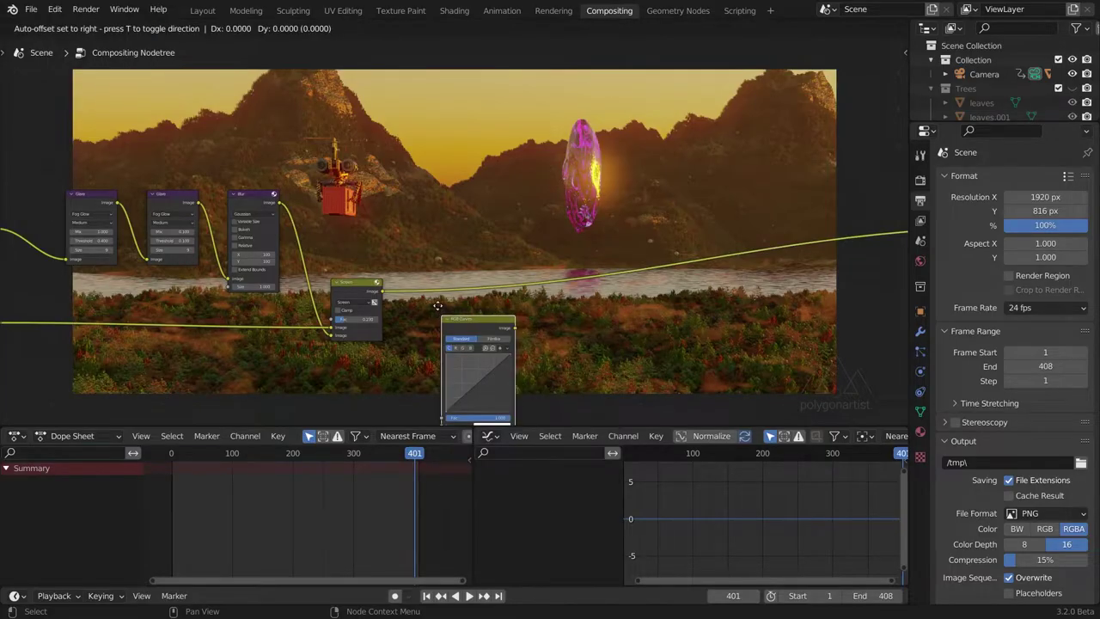
{"action": "left_click", "coordinate": [403, 281]}
Brighten the darker tones by adding a point at about 0.2, 0.3 on the RGB Curves node's combined curve.
{"action": "scroll", "coordinate": [527, 382], "scroll_direction": "up", "scroll_amount": 3}
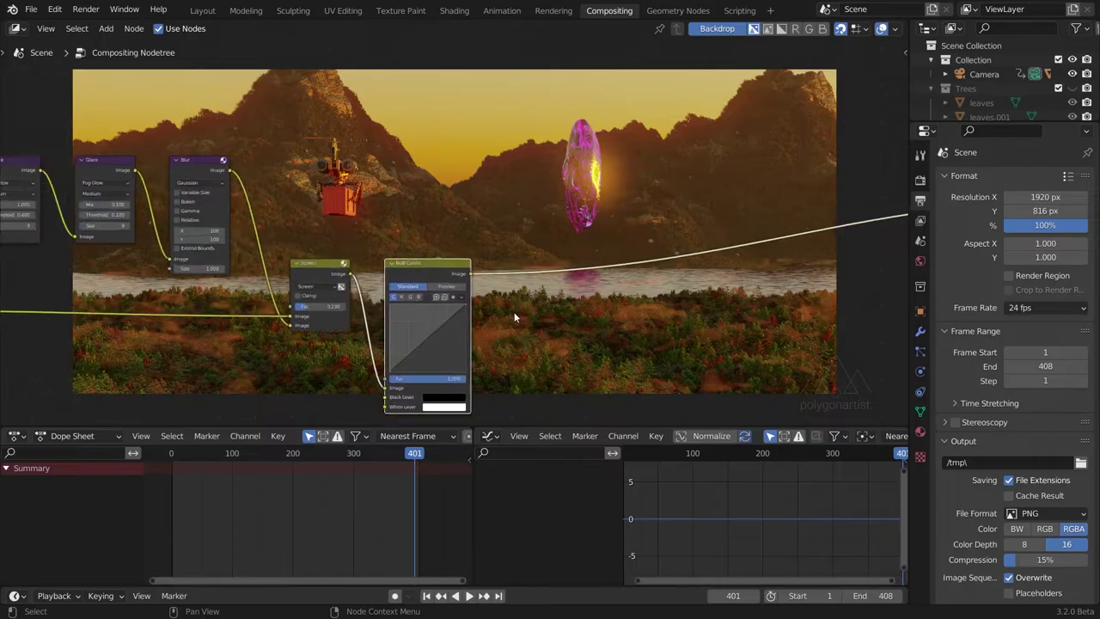
{"action": "middle_click_drag", "start_coordinate": [527, 381], "coordinate": [488, 312]}
{"action": "scroll", "coordinate": [384, 350], "scroll_direction": "up", "scroll_amount": 1}
{"action": "left_click_drag", "start_coordinate": [349, 364], "coordinate": [347, 353]}
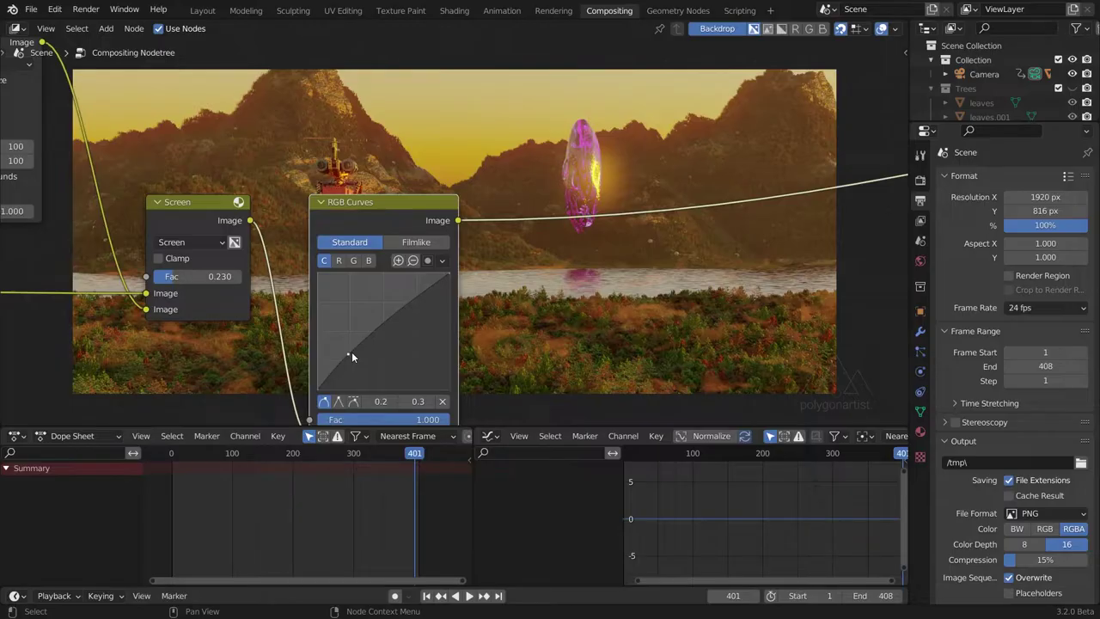
Insert a Lens Distortion node on the link between RGB Curves and the Viewer.
{"action": "key", "text": "shift+a"}
{"action": "left_click", "coordinate": [520, 317]}
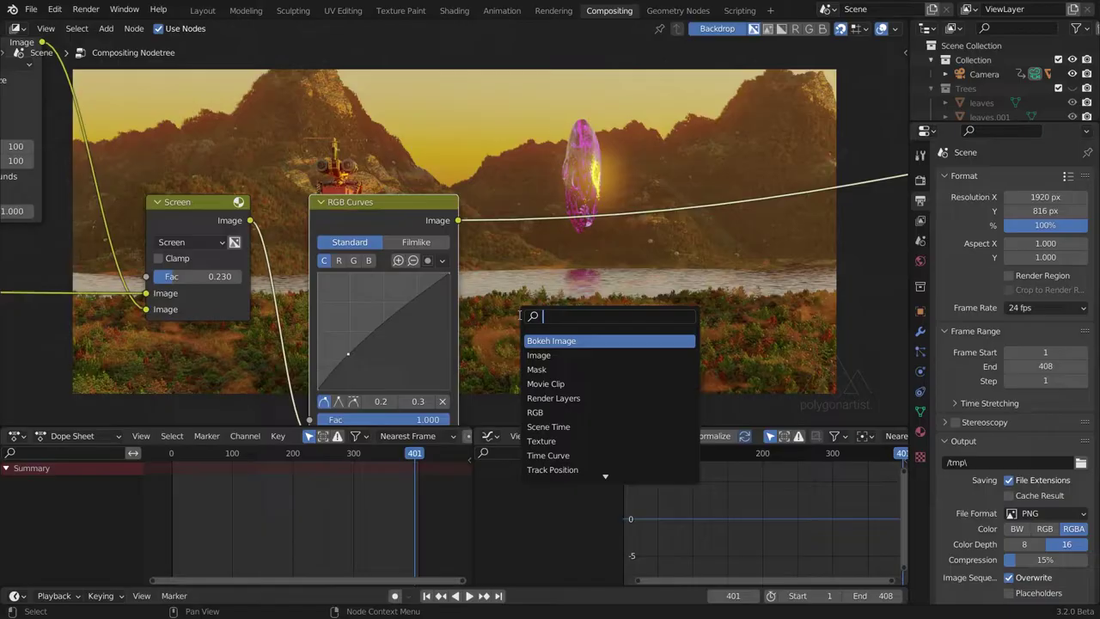
{"action": "type", "text": "lens"}
{"action": "key", "text": "Return"}
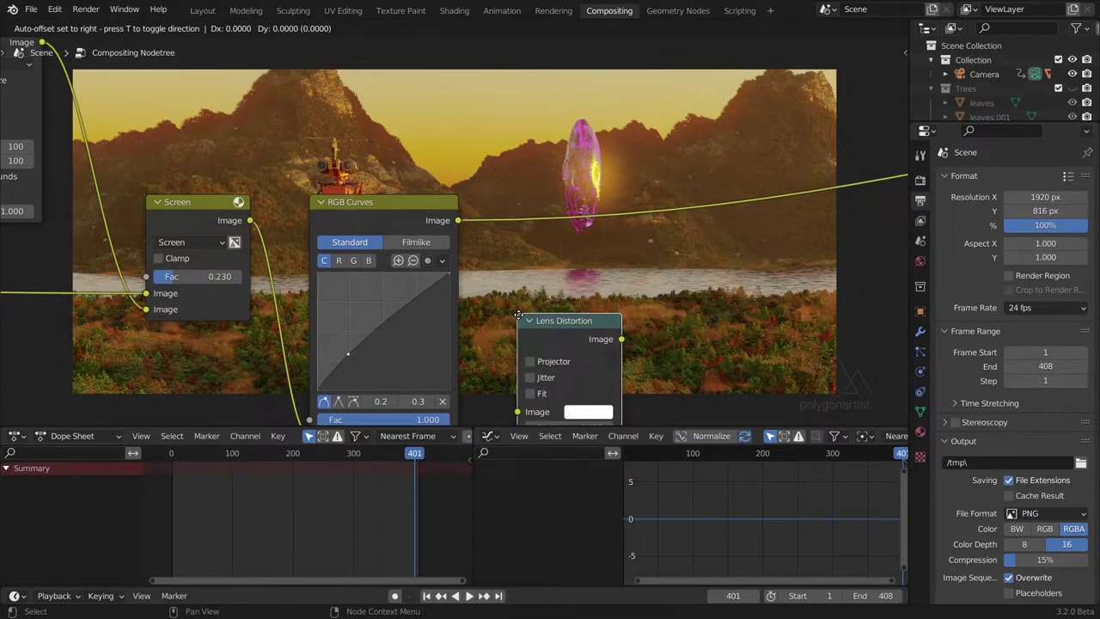
{"action": "left_click", "coordinate": [517, 189]}
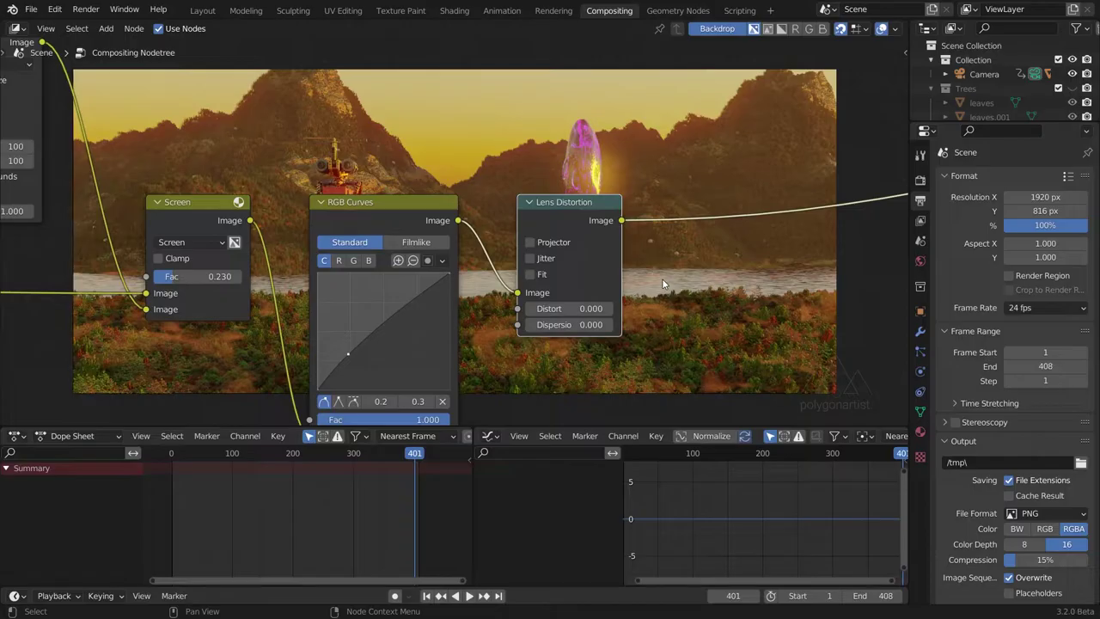
Enable Fit on the Lens Distortion node and set both Distort and Dispersion to 0.01.
{"action": "left_click", "coordinate": [530, 274]}
{"action": "left_click", "coordinate": [571, 309]}
{"action": "type", "text": "0.01"}
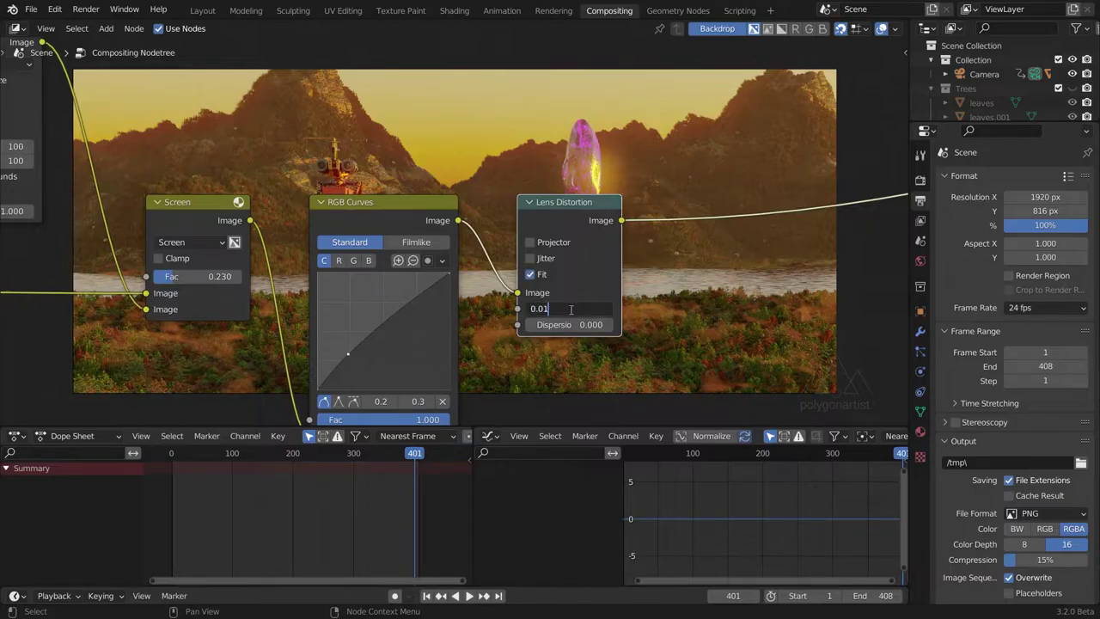
{"action": "key", "text": "Tab"}
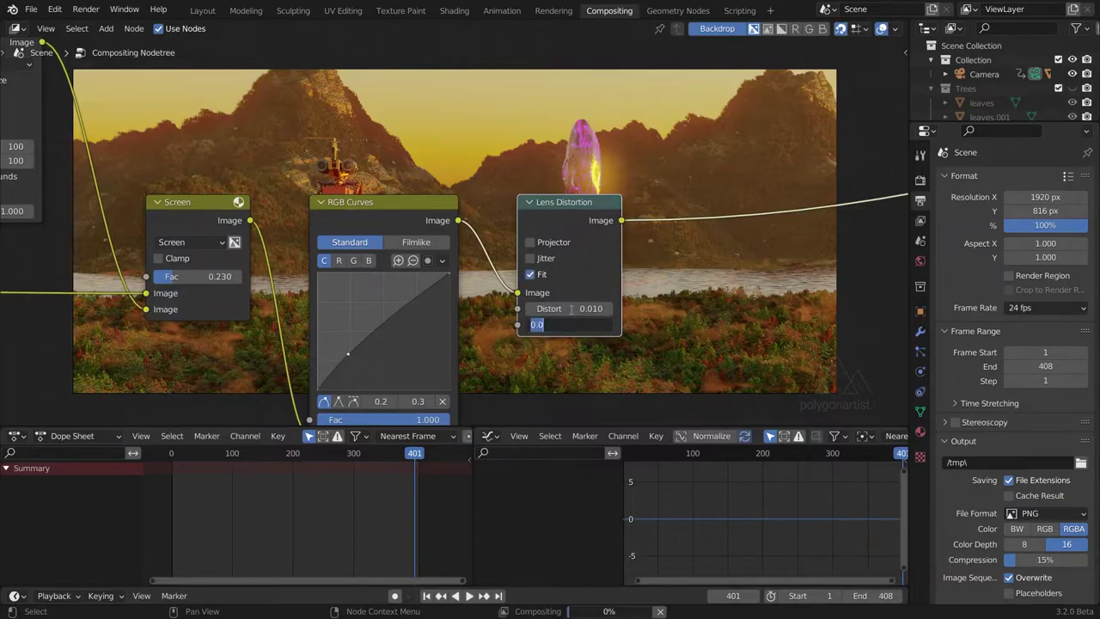
{"action": "type", "text": "0.01"}
{"action": "key", "text": "Return"}
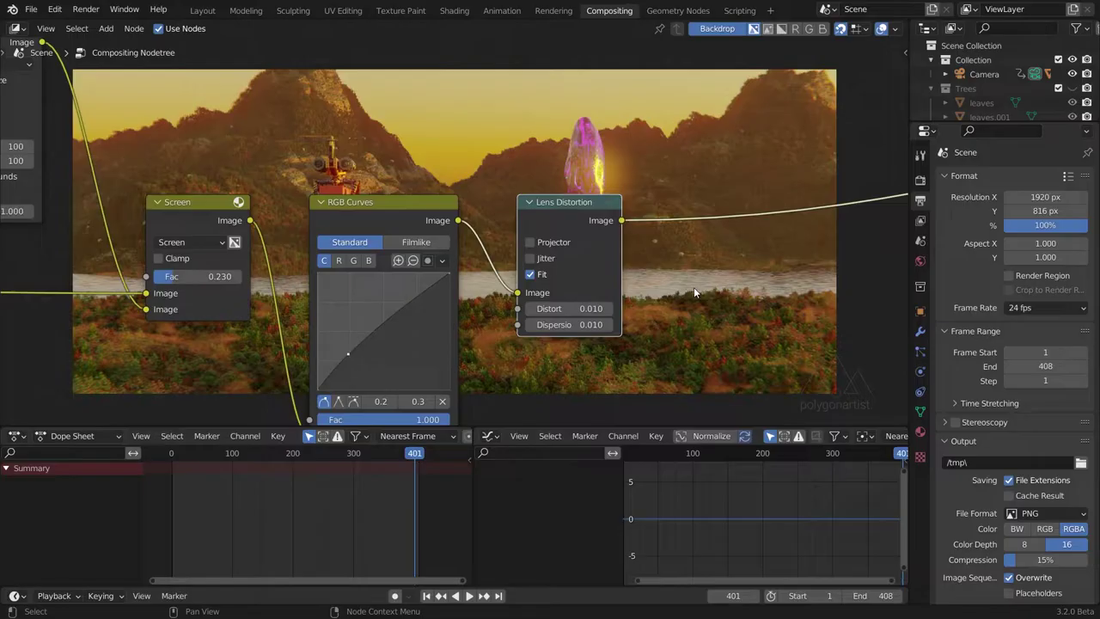
Enlarge the backdrop and compare the image with the Lens Distortion node muted and unmuted, both close up and in full frame.
{"action": "key", "text": "alt+v"}
{"action": "key", "text": "alt+v"}
{"action": "key", "text": "alt+v"}
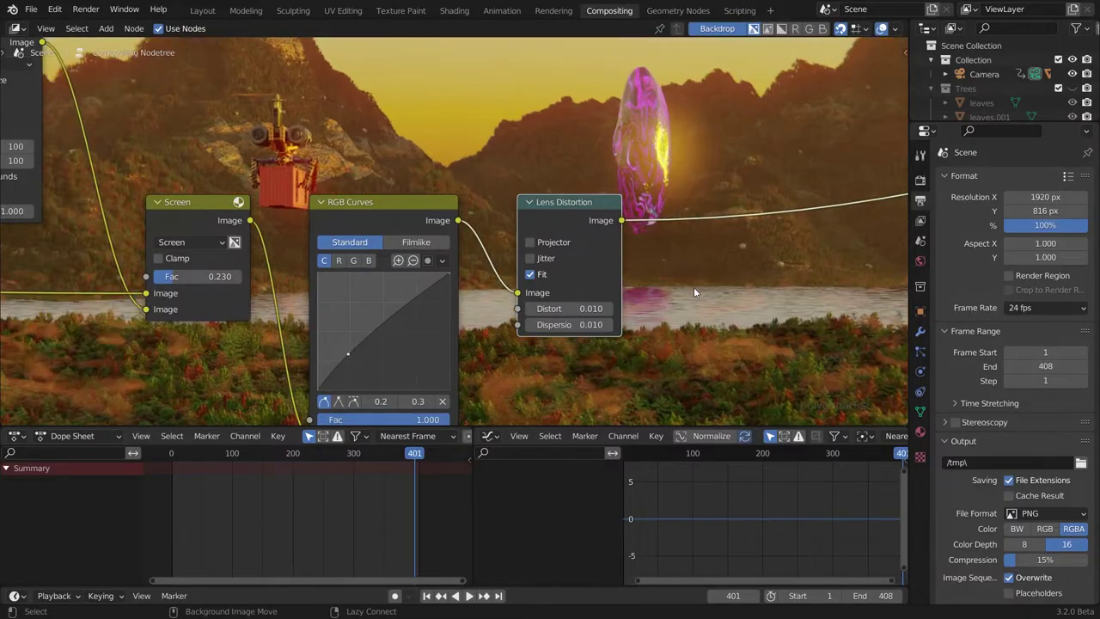
{"action": "middle_click_drag", "start_coordinate": [694, 287], "coordinate": [359, 325], "text": "alt"}
{"action": "key", "text": "v"}
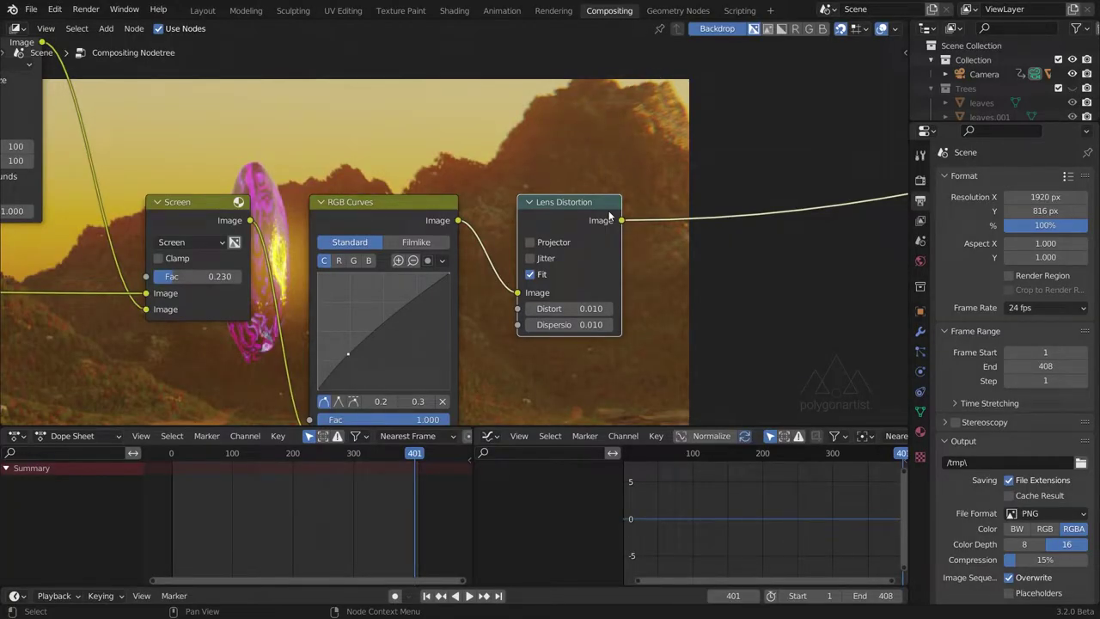
{"action": "key", "text": "m"}
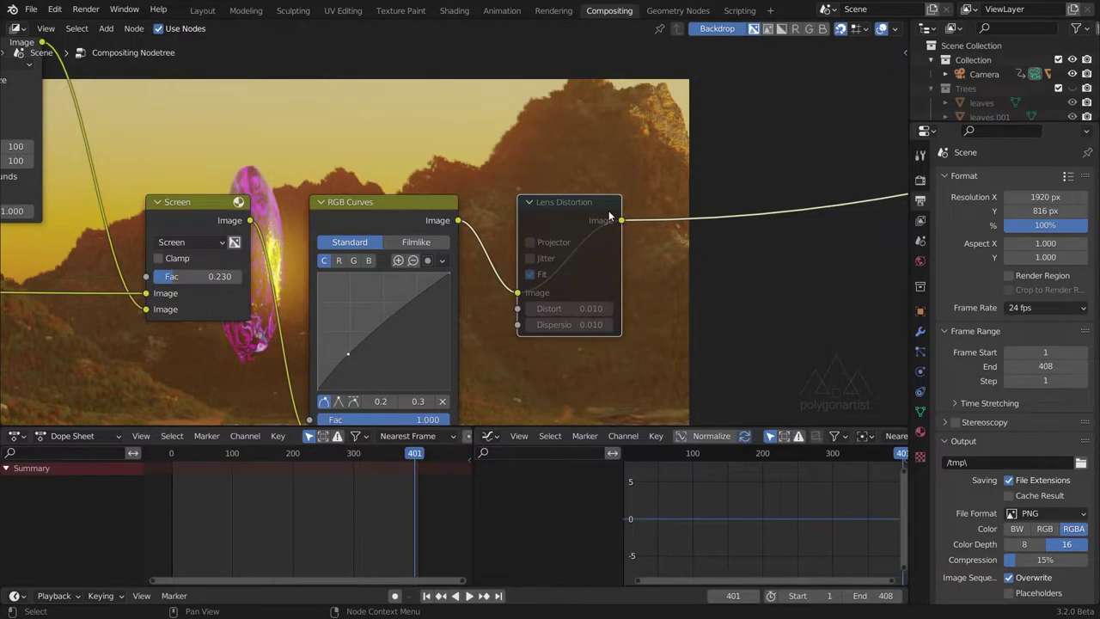
{"action": "key", "text": "m"}
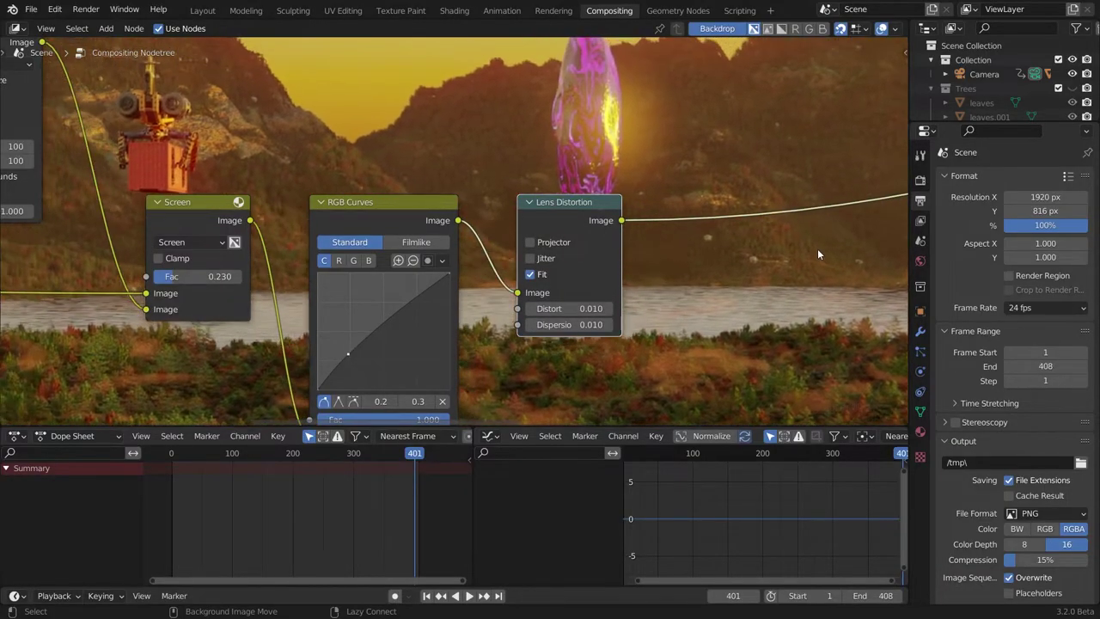
{"action": "key", "text": "v"}
{"action": "key", "text": "v"}
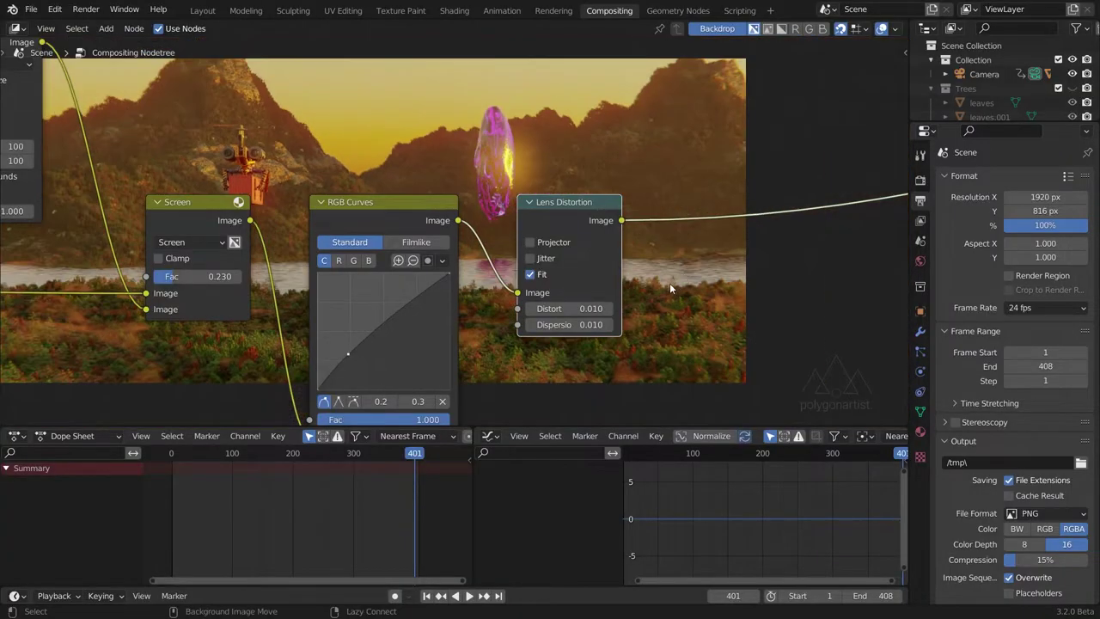
{"action": "middle_click_drag", "start_coordinate": [668, 291], "coordinate": [779, 288], "text": "alt"}
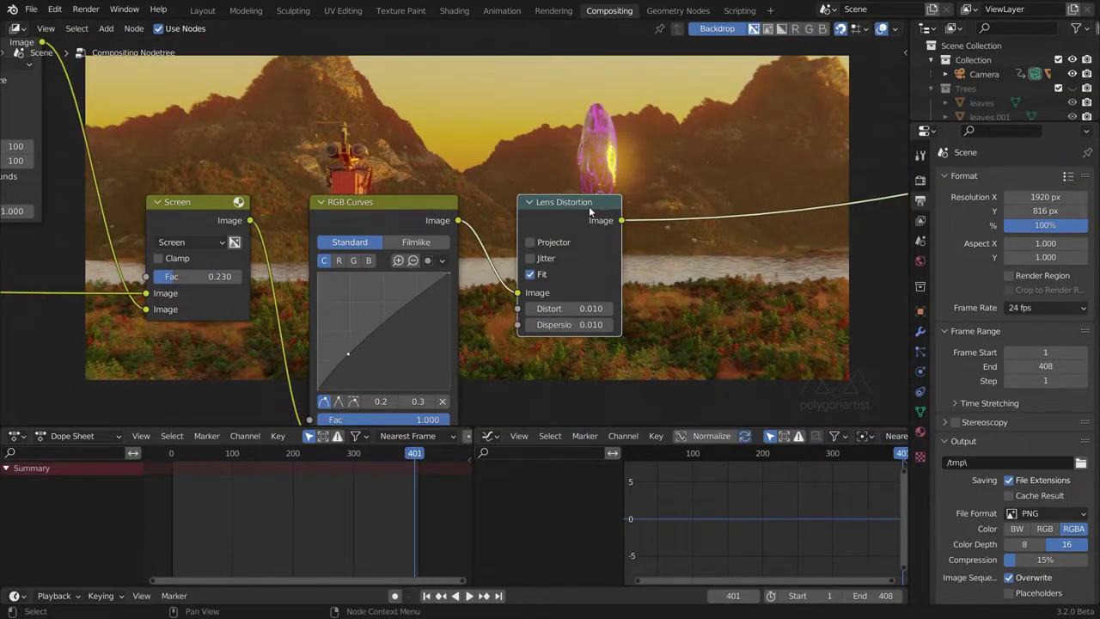
{"action": "key", "text": "m"}
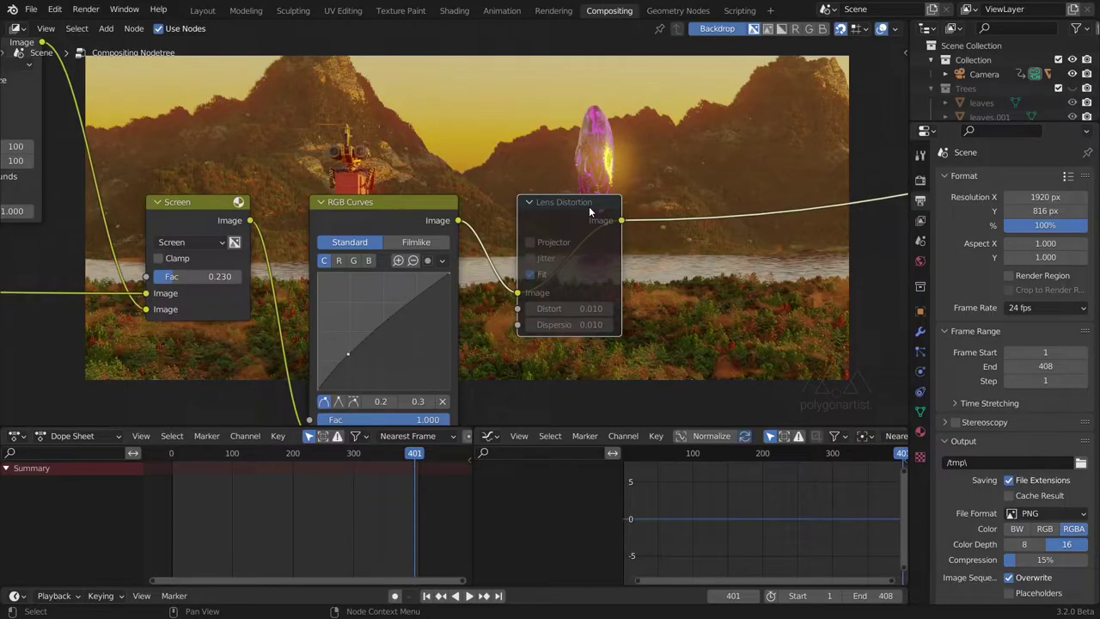
{"action": "key", "text": "m"}
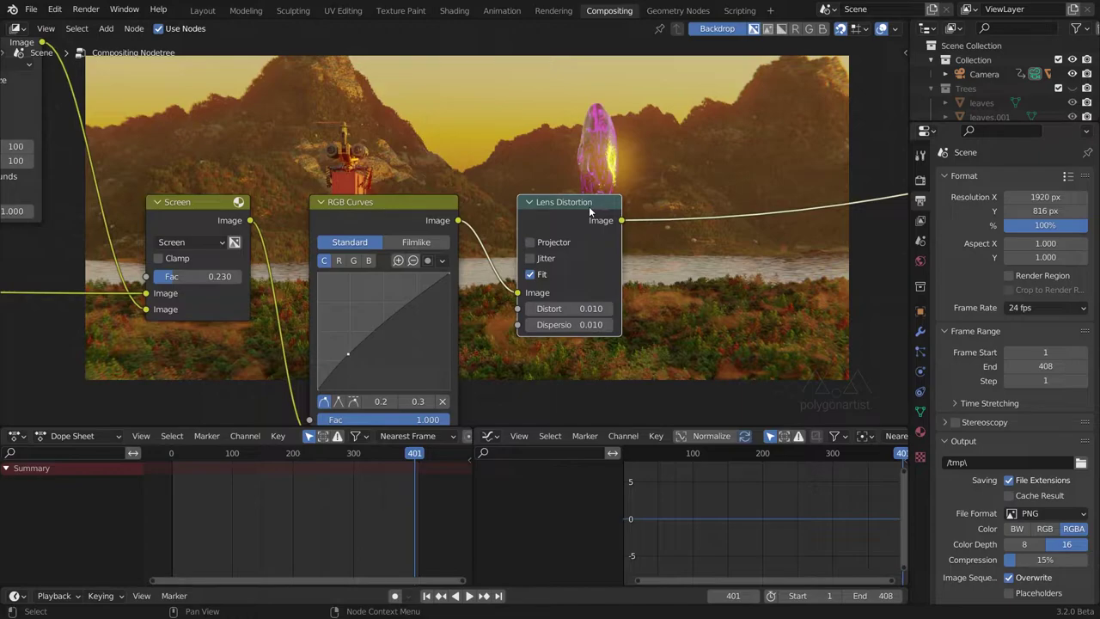
Set the Lens Distortion node's Dispersion to 0.02.
{"action": "left_click", "coordinate": [581, 325]}
{"action": "type", "text": "0.01"}
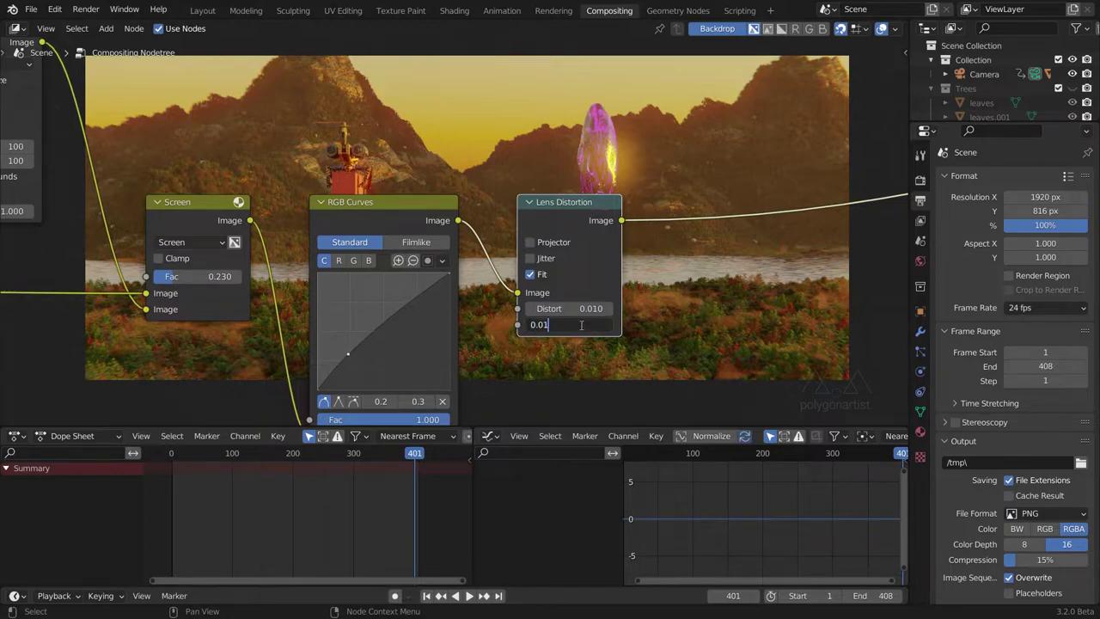
{"action": "key", "text": "Return"}
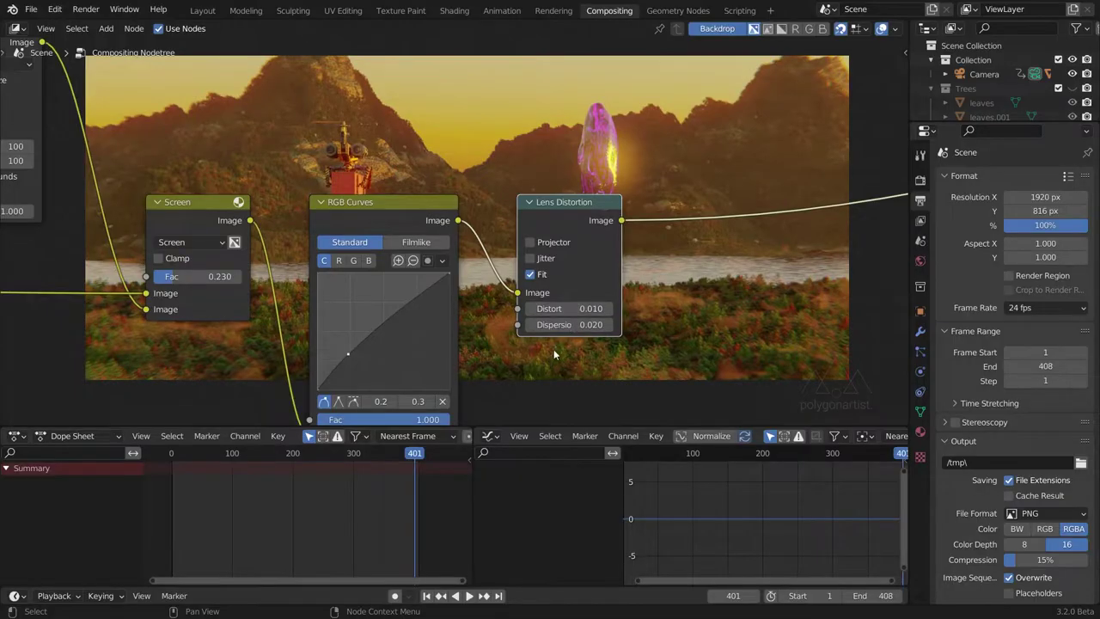
Add a Texture node in the empty space below the RGB Curves node.
{"action": "middle_click_drag", "start_coordinate": [543, 358], "coordinate": [586, 207]}
{"action": "scroll", "coordinate": [535, 275], "scroll_direction": "down", "scroll_amount": 5}
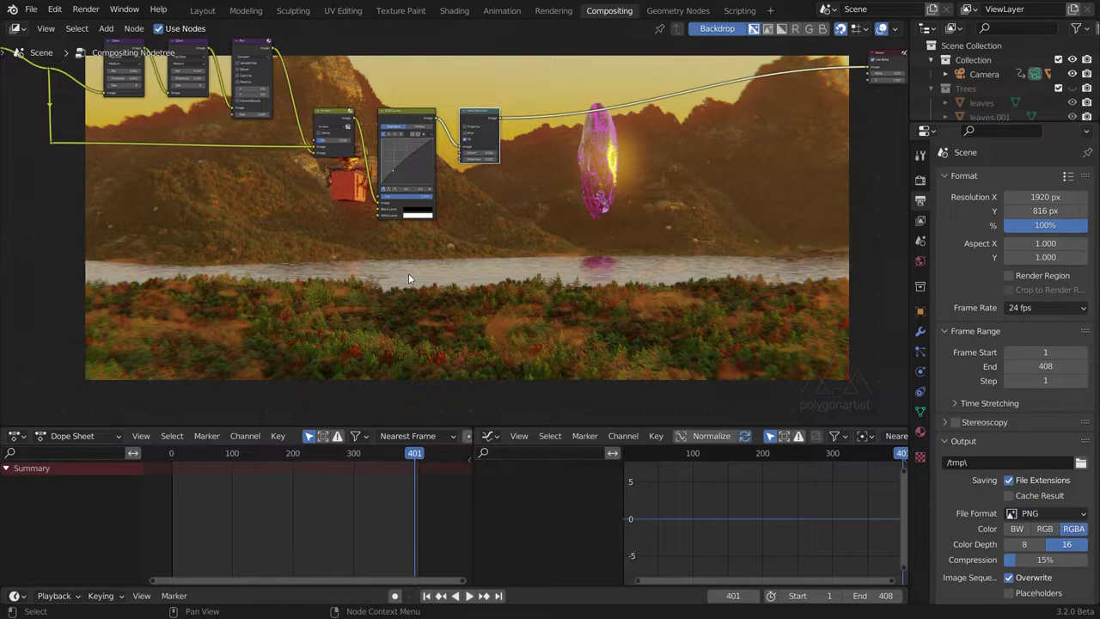
{"action": "key", "text": "shift+a"}
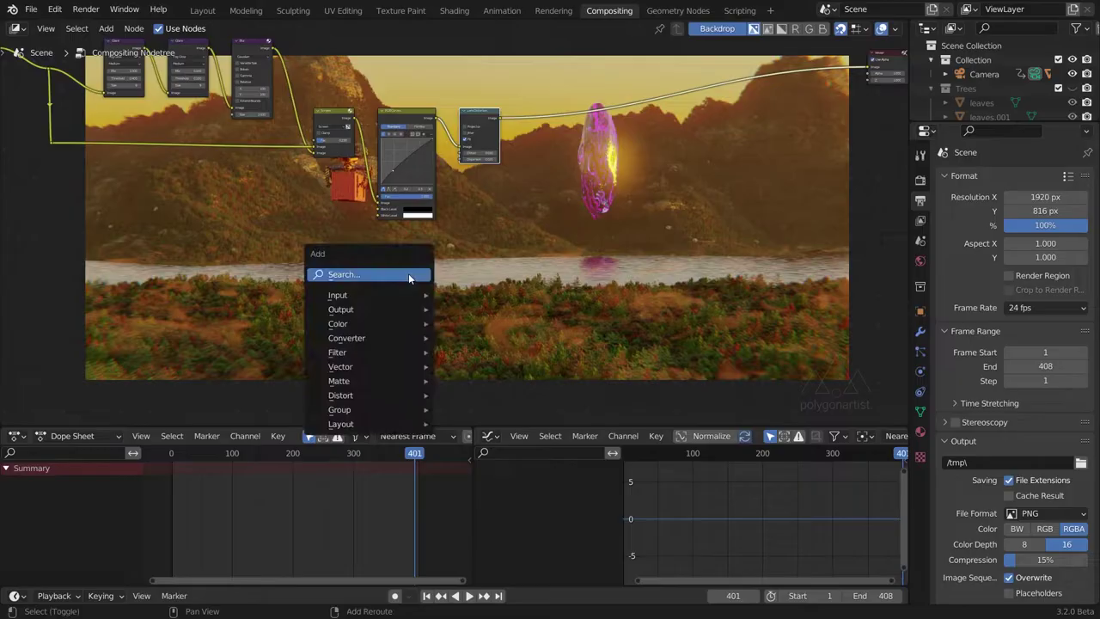
{"action": "left_click", "coordinate": [408, 273]}
{"action": "type", "text": "texture"}
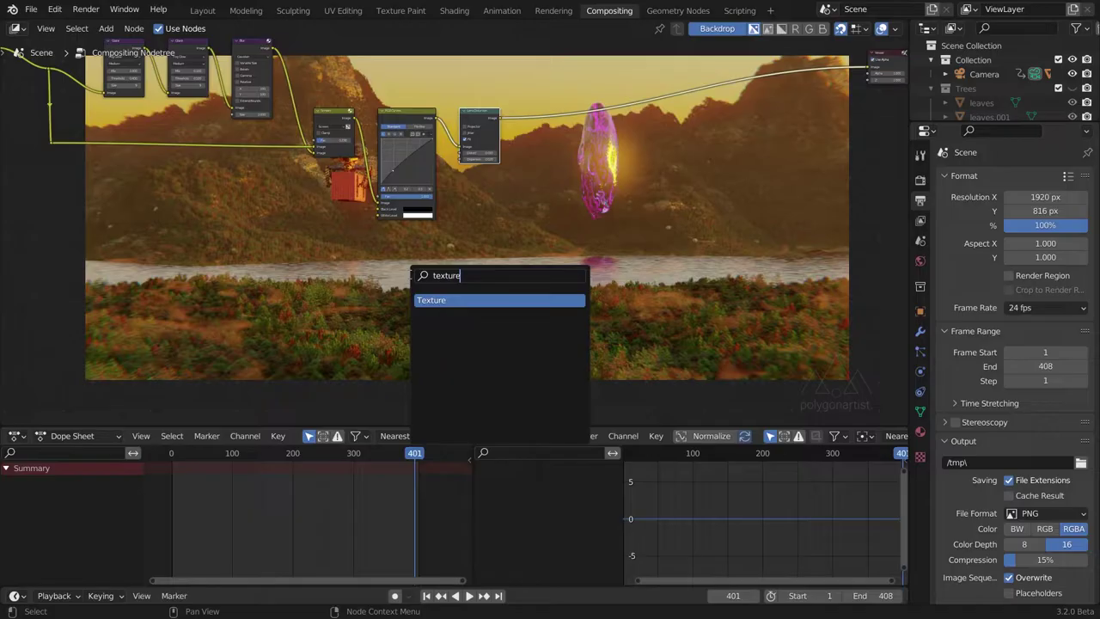
{"action": "key", "text": "Return"}
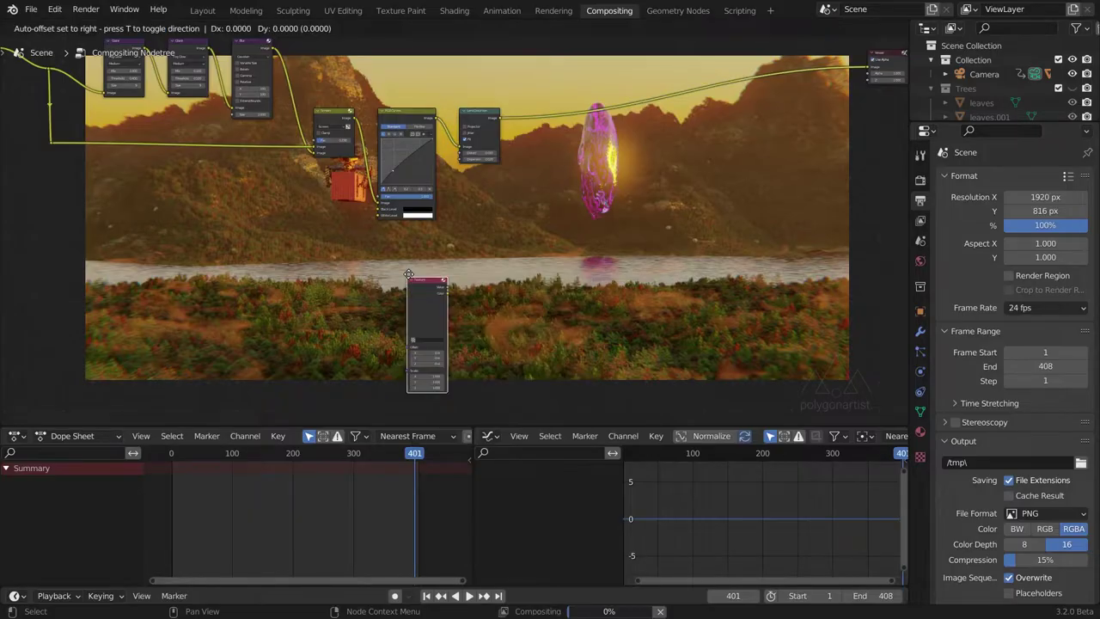
{"action": "left_click", "coordinate": [391, 325]}
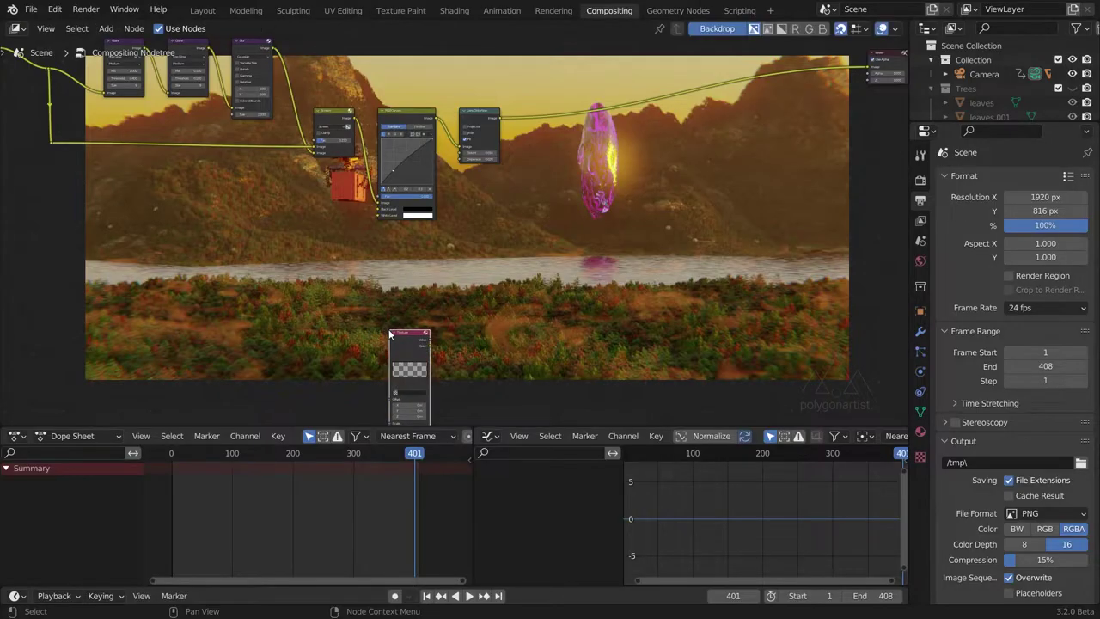
Create a new brush texture in the texture properties and name it light_leaks.
{"action": "scroll", "coordinate": [470, 373], "scroll_direction": "up", "scroll_amount": 3}
{"action": "middle_click_drag", "start_coordinate": [456, 344], "coordinate": [452, 264]}
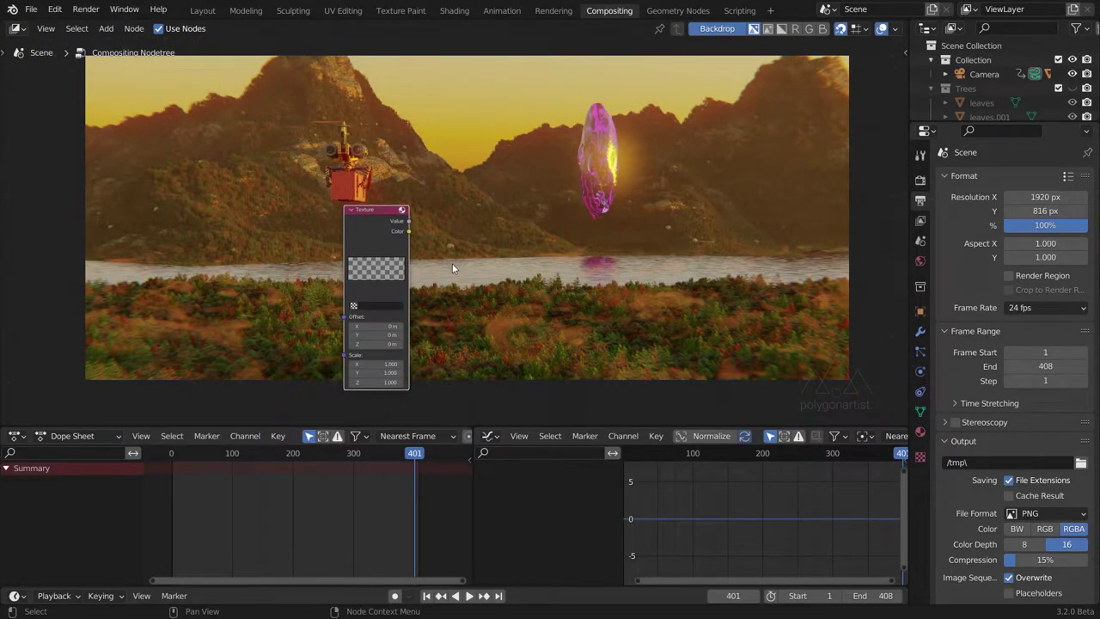
{"action": "left_click", "coordinate": [919, 456]}
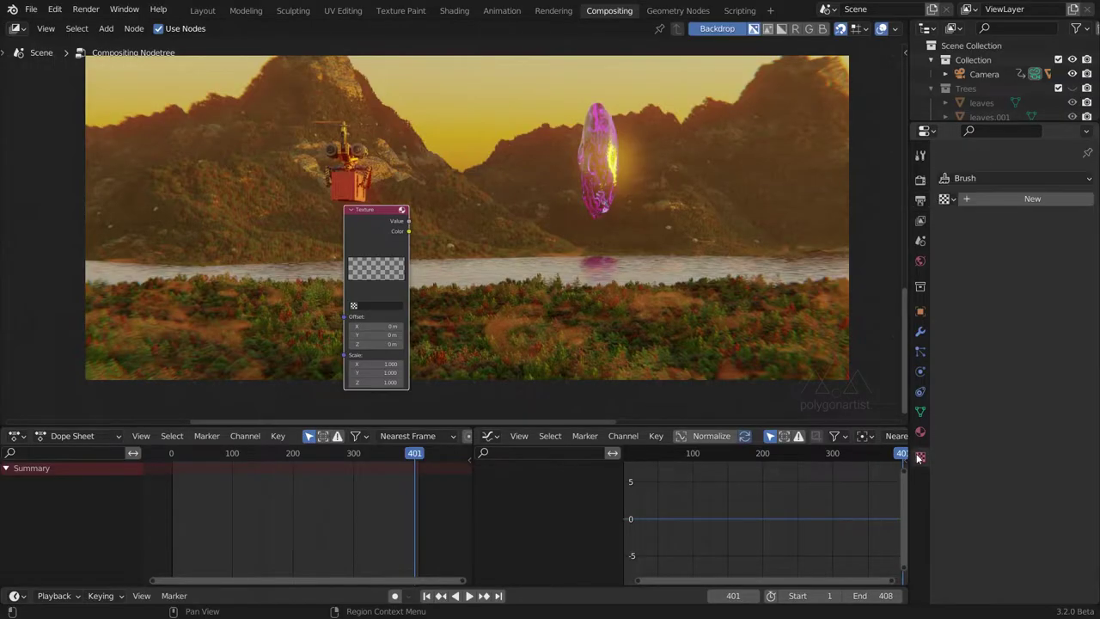
{"action": "left_click", "coordinate": [989, 197]}
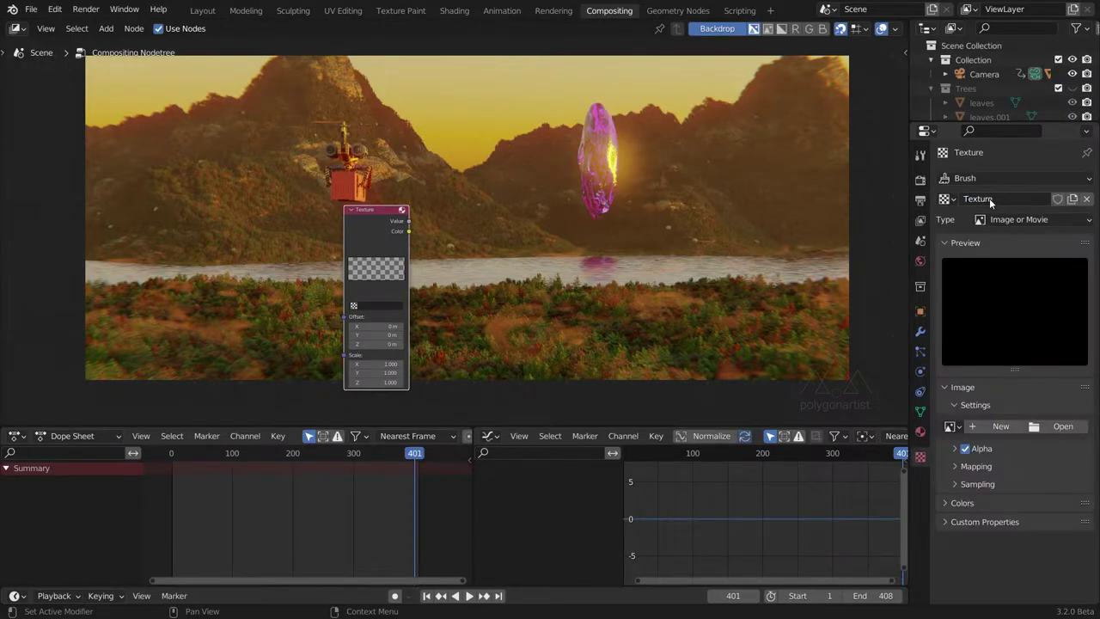
{"action": "double_click", "coordinate": [989, 197]}
{"action": "type", "text": "light_leaks"}
{"action": "key", "text": "Return"}
Change the light_leaks texture type to Musgrave and set its size to 0.65.
{"action": "left_click", "coordinate": [1009, 218]}
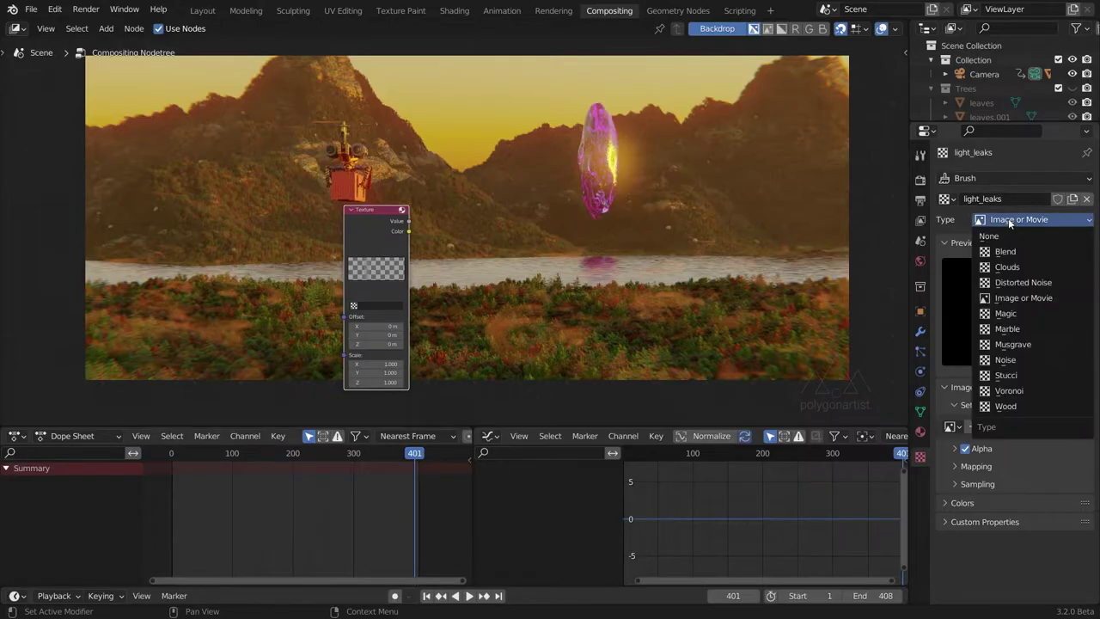
{"action": "left_click", "coordinate": [1022, 346]}
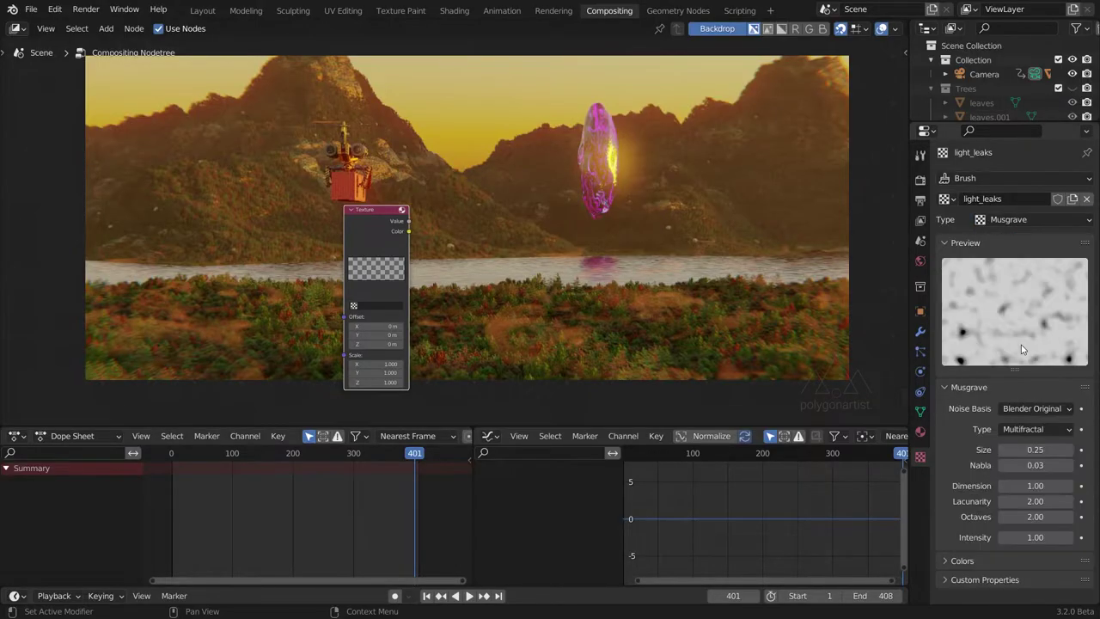
{"action": "mouse_move", "coordinate": [1040, 449]}
{"action": "left_mouse_down"}
{"action": "mouse_move", "coordinate": [1087, 449]}
{"action": "mouse_move", "coordinate": [1019, 449]}
{"action": "left_mouse_up"}
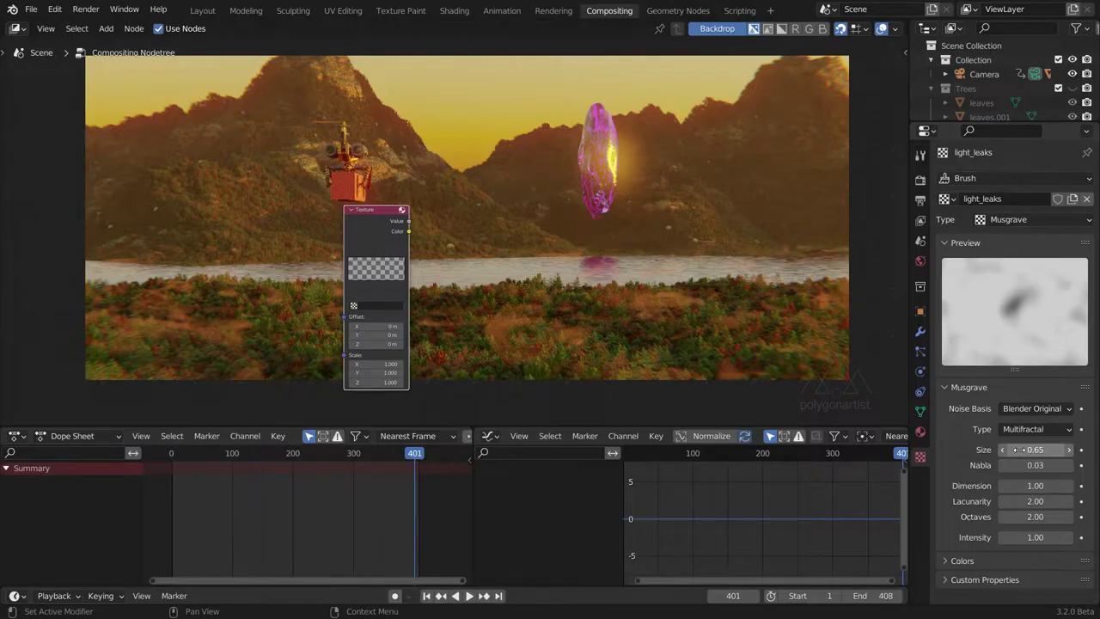
Assign light_leaks to the Texture node and preview its Value output in the Viewer.
{"action": "left_click", "coordinate": [389, 306]}
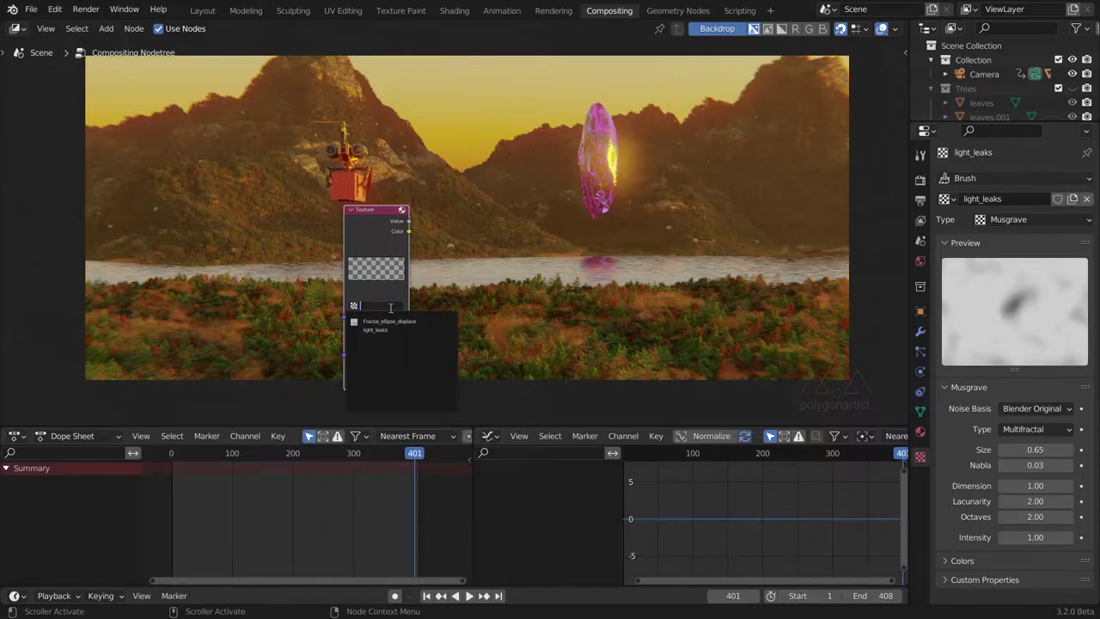
{"action": "left_click", "coordinate": [376, 329]}
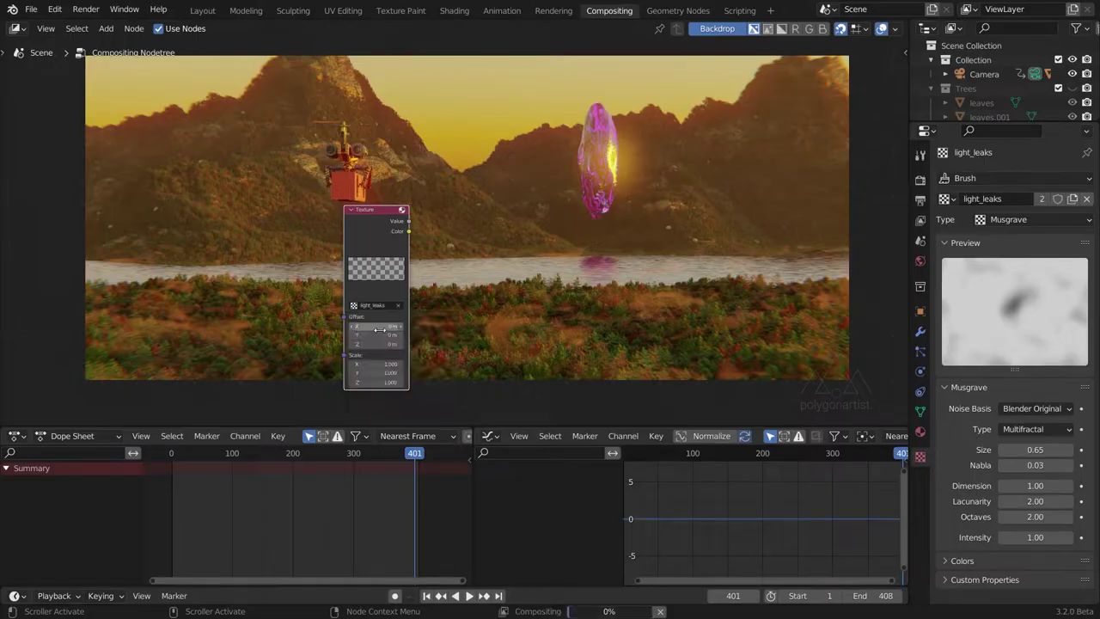
{"action": "left_click", "coordinate": [370, 254], "text": "ctrl+shift"}
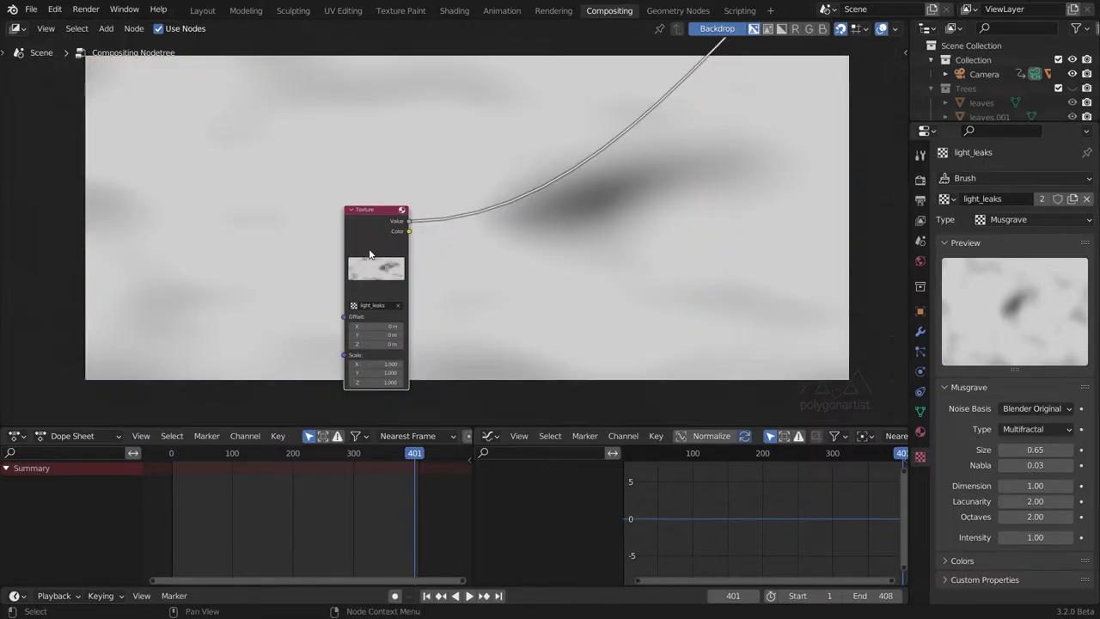
Insert a ColorRamp node after the Texture node's Value output and move its black stop to position 0.444.
{"action": "key", "text": "shift+a"}
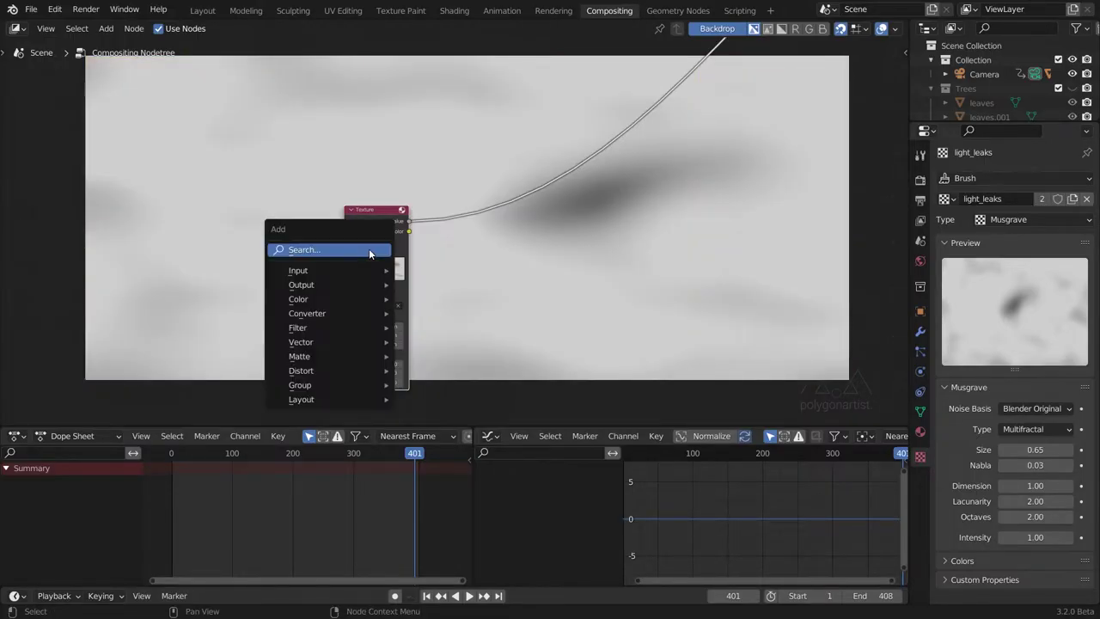
{"action": "left_click", "coordinate": [369, 248]}
{"action": "type", "text": "color"}
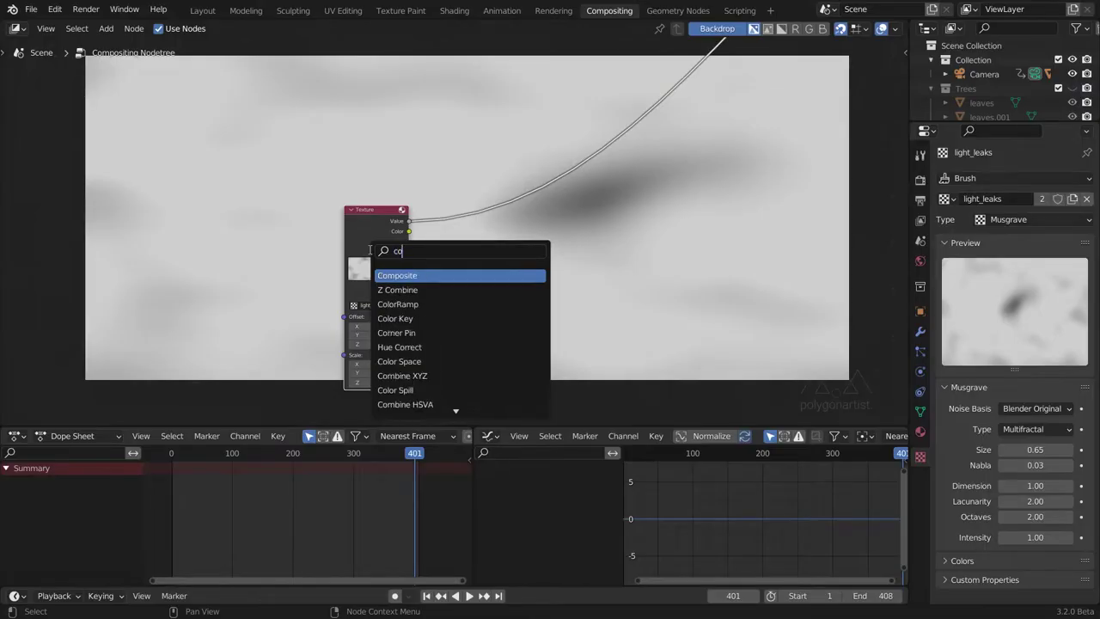
{"action": "key", "text": "Return"}
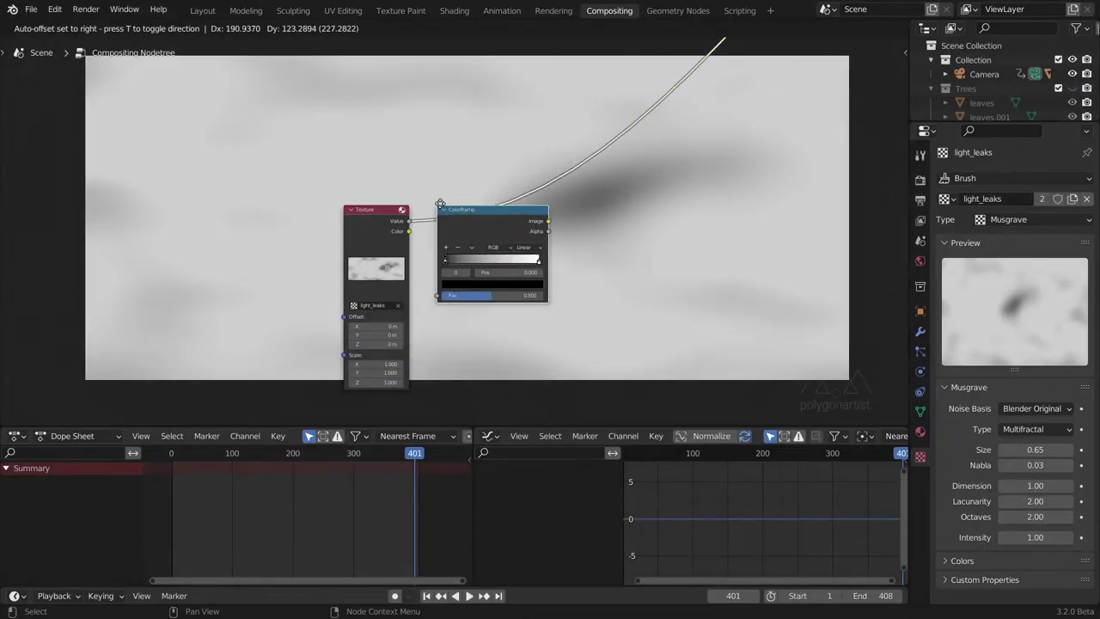
{"action": "left_click", "coordinate": [440, 208]}
{"action": "left_click_drag", "start_coordinate": [455, 259], "coordinate": [500, 264]}
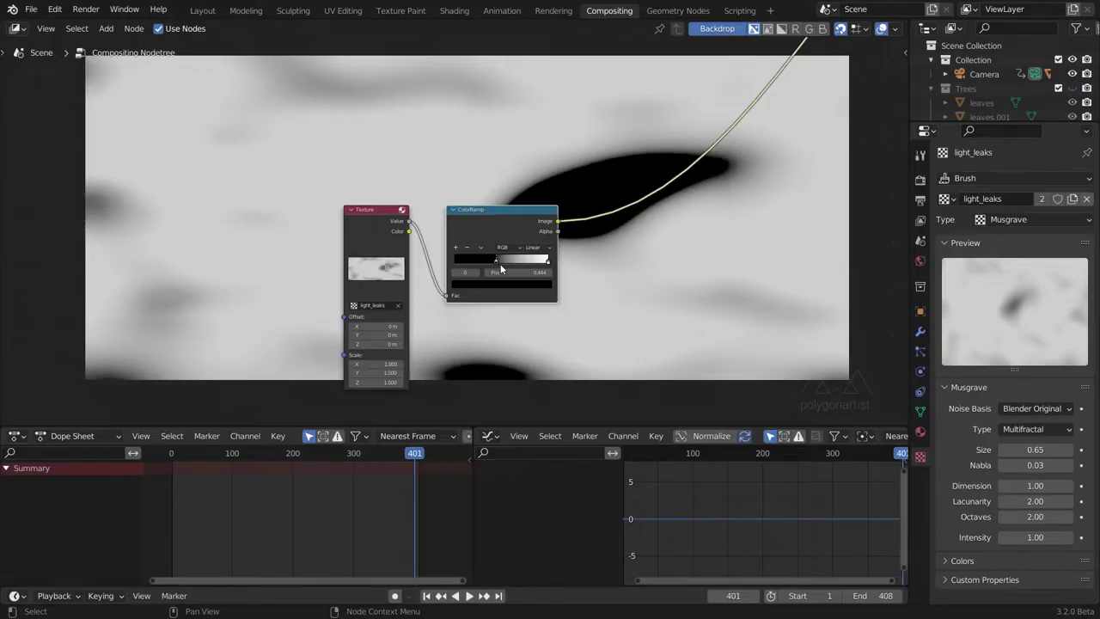
Duplicate the ColorRamp, insert the copy after the first one, and move its black stop to position 0.000.
{"action": "key", "text": "shift+d"}
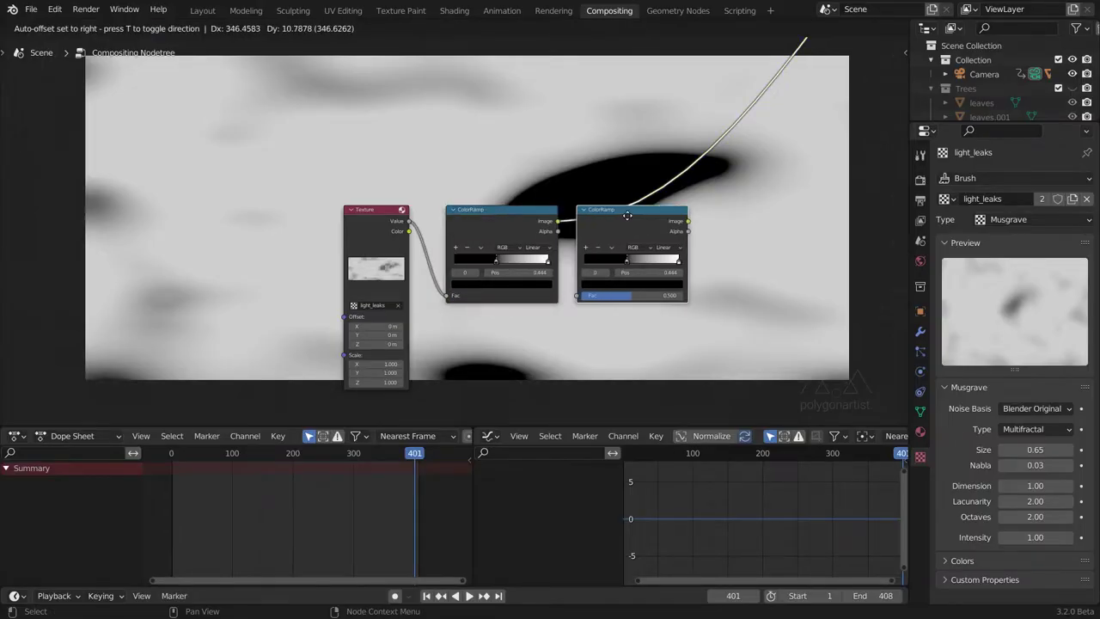
{"action": "left_click", "coordinate": [648, 219]}
{"action": "left_click_drag", "start_coordinate": [644, 262], "coordinate": [603, 262]}
{"action": "scroll", "coordinate": [602, 267], "scroll_direction": "up", "scroll_amount": 3}
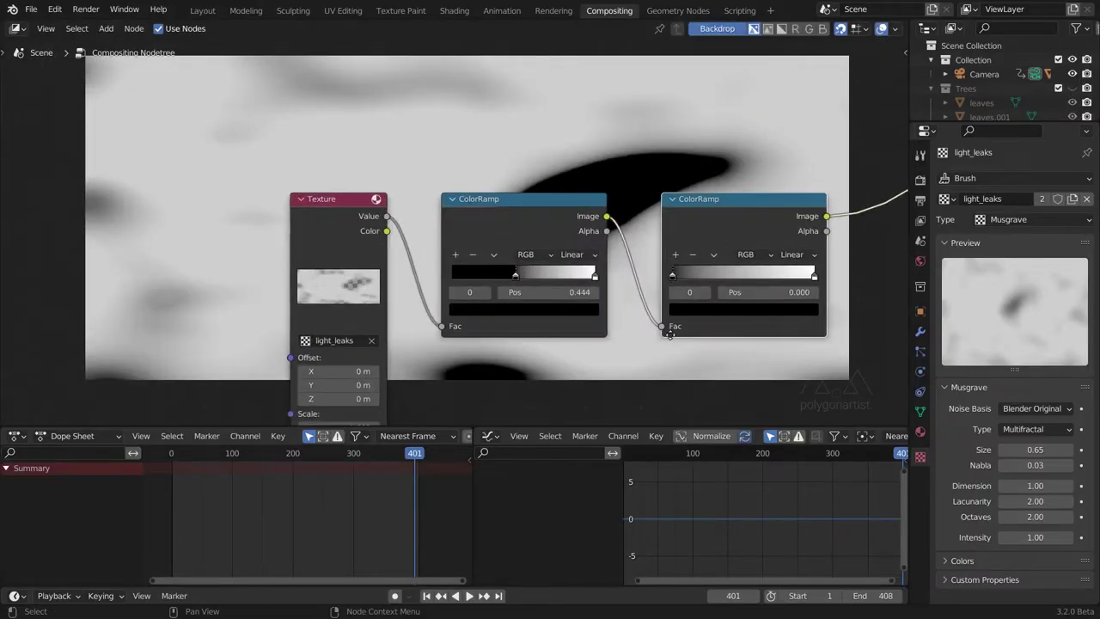
Colour the second ColorRamp's first stop yellow with H 0.133, S 0.948 and V 0.908.
{"action": "left_click", "coordinate": [429, 252]}
{"action": "left_click", "coordinate": [424, 273]}
{"action": "left_click", "coordinate": [450, 308]}
{"action": "left_click_drag", "start_coordinate": [543, 210], "coordinate": [539, 111]}
{"action": "left_click", "coordinate": [451, 178]}
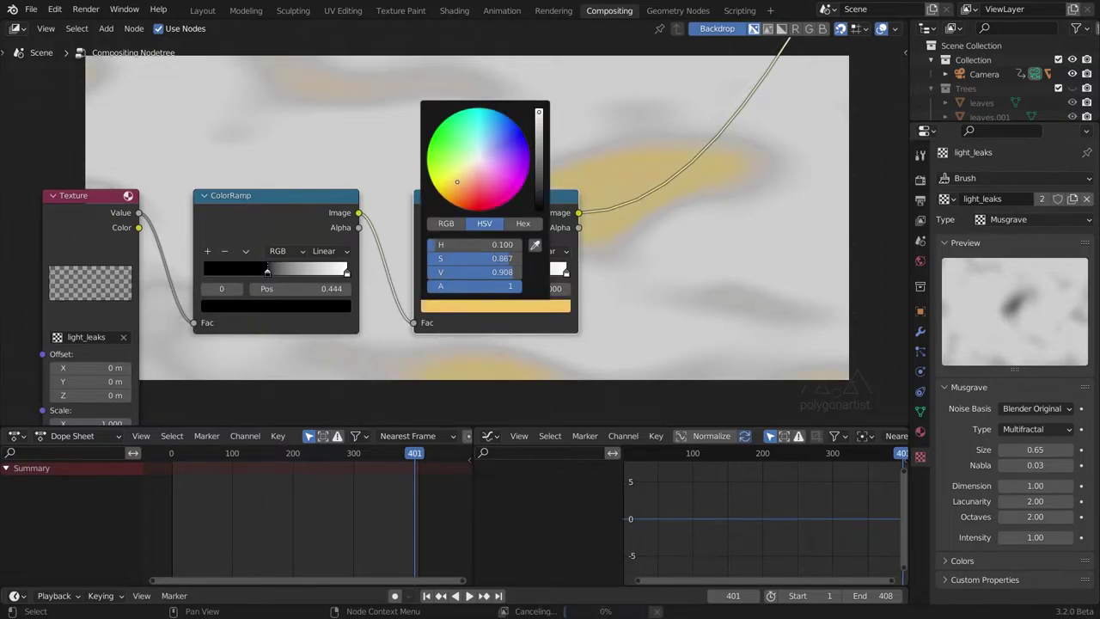
{"action": "left_click", "coordinate": [447, 186]}
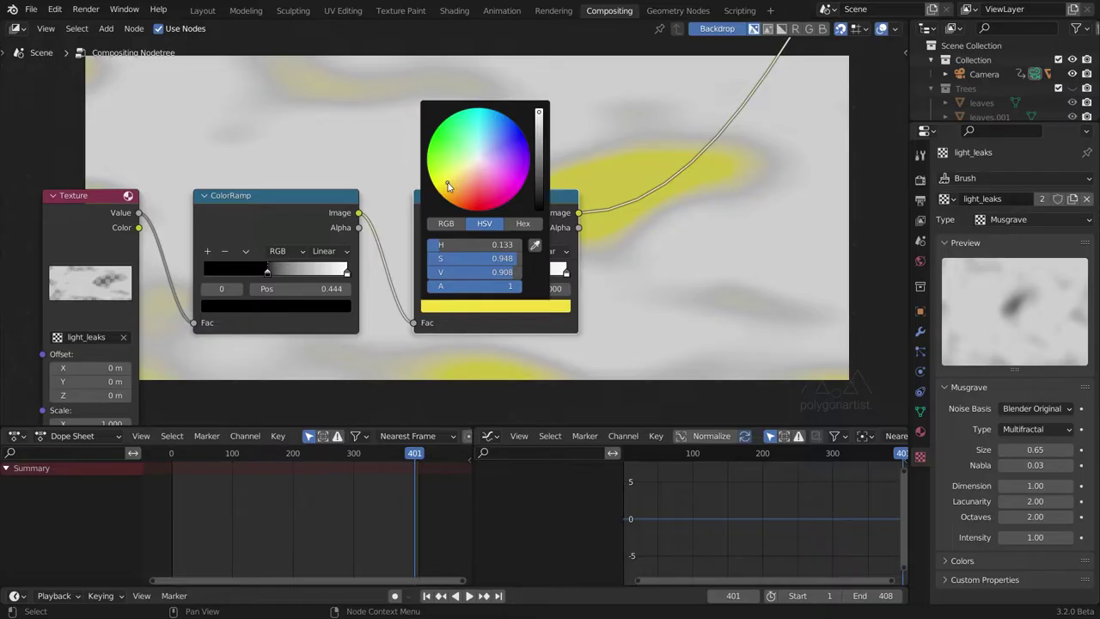
Add a middle stop at position 0.500 to the second ColorRamp and colour it orange with H 0.044, S 0.946, V 0.500.
{"action": "left_click", "coordinate": [495, 273], "text": "ctrl"}
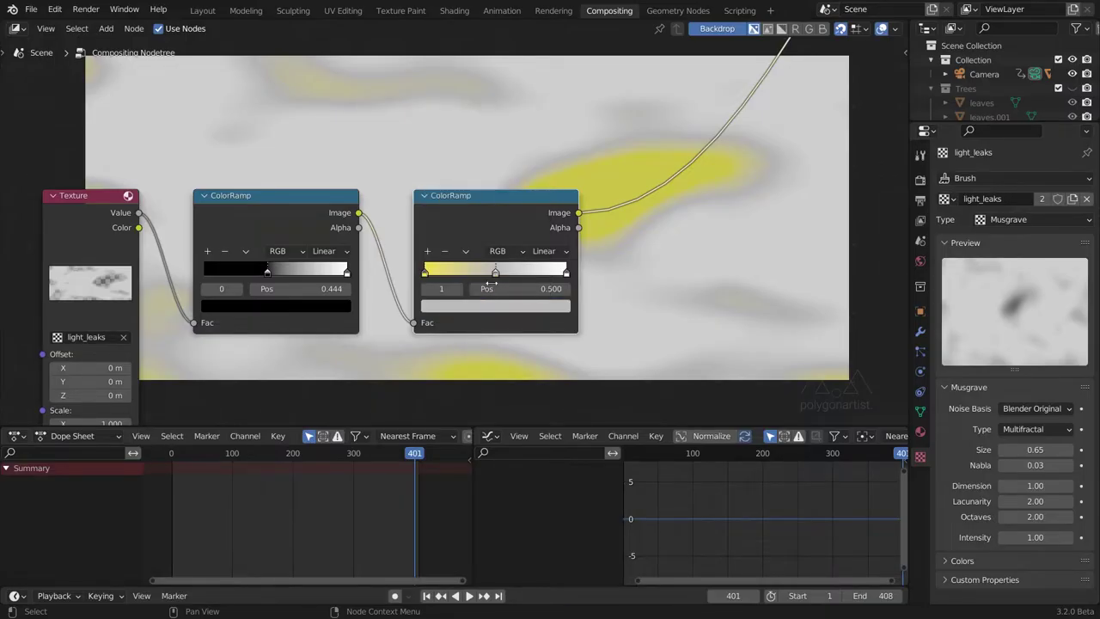
{"action": "left_click", "coordinate": [495, 306]}
{"action": "left_click", "coordinate": [477, 191]}
{"action": "left_click_drag", "start_coordinate": [478, 190], "coordinate": [461, 195]}
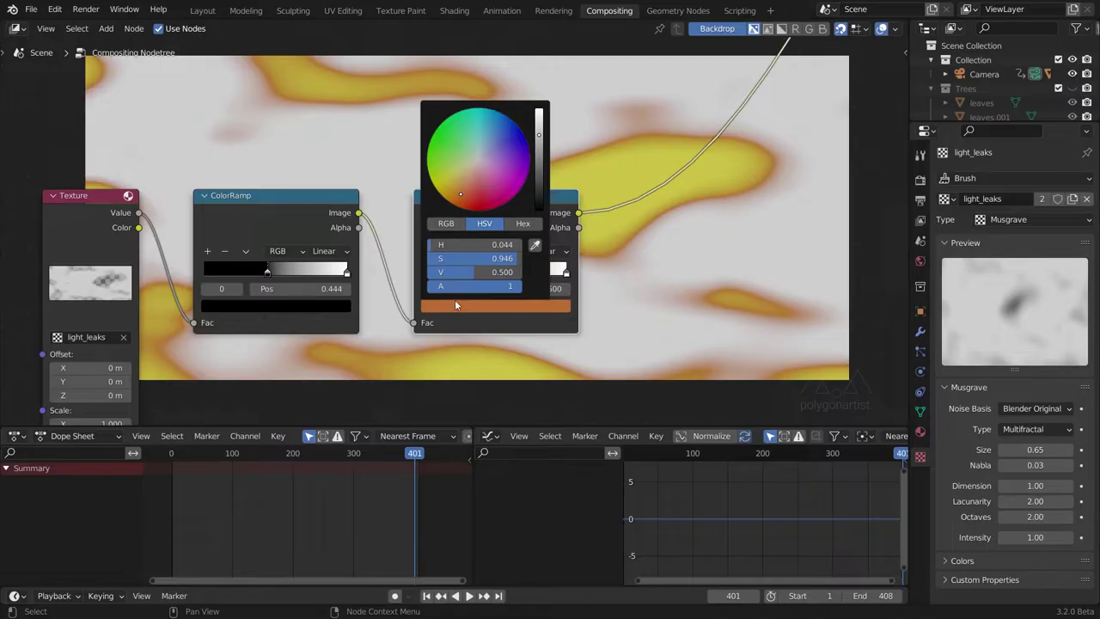
Colour the second ColorRamp's last stop red with H 0.008, S 0.958 and V 1.000.
{"action": "left_click", "coordinate": [566, 273]}
{"action": "left_click", "coordinate": [537, 307]}
{"action": "left_click", "coordinate": [472, 195]}
{"action": "left_click_drag", "start_coordinate": [471, 195], "coordinate": [472, 198]}
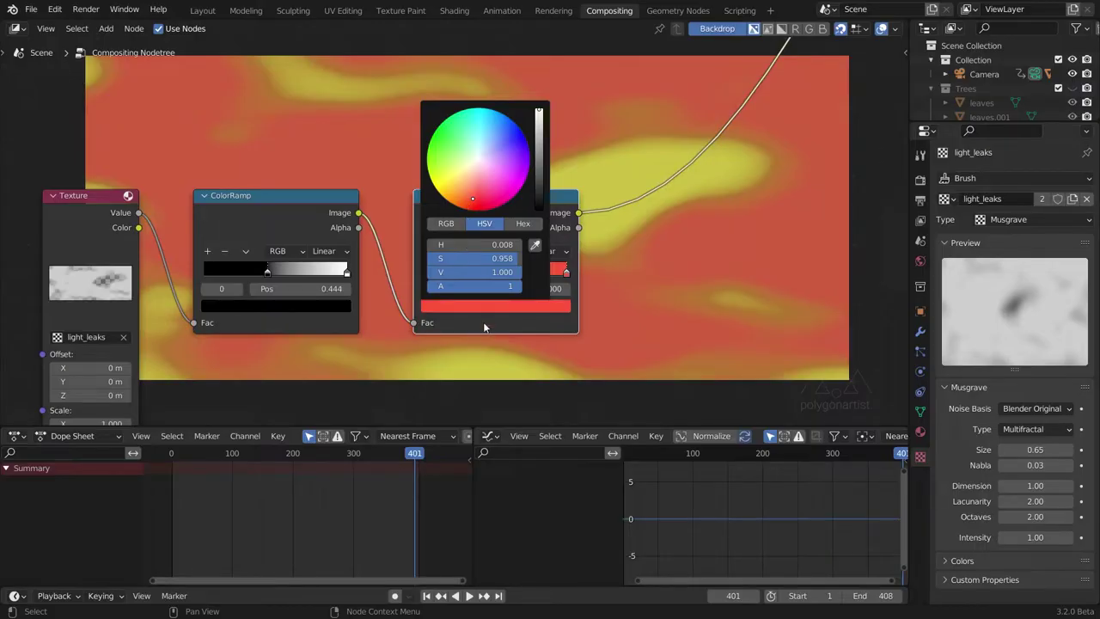
Add an Ellipse Mask node below the first ColorRamp and preview its mask in the Viewer.
{"action": "middle_click_drag", "start_coordinate": [322, 368], "coordinate": [364, 189]}
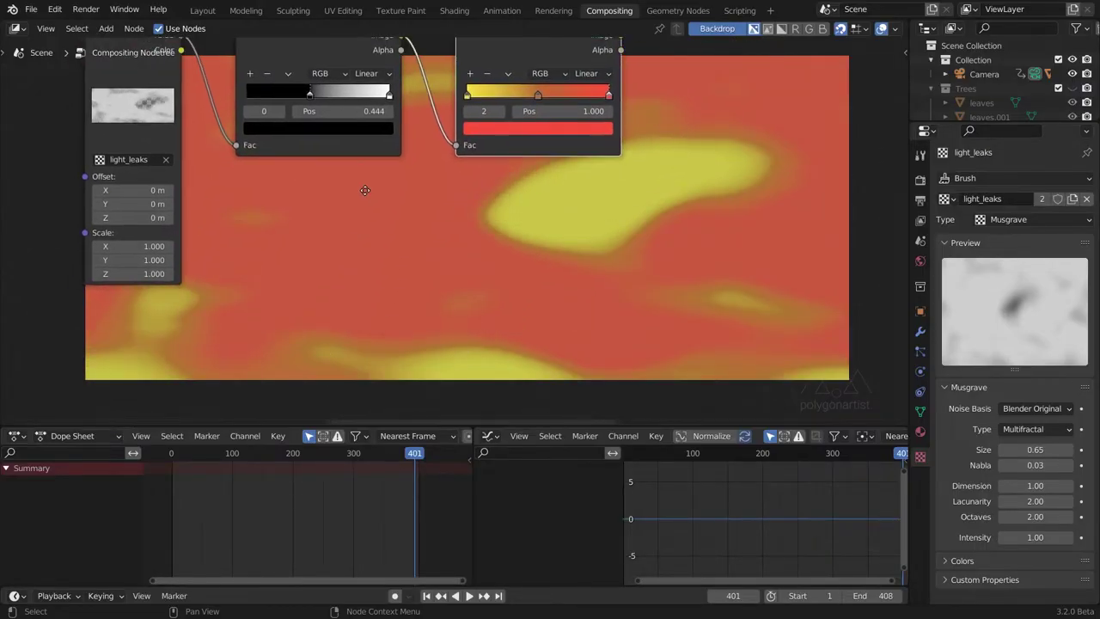
{"action": "key", "text": "shift+a"}
{"action": "left_click", "coordinate": [339, 232]}
{"action": "type", "text": "ellip"}
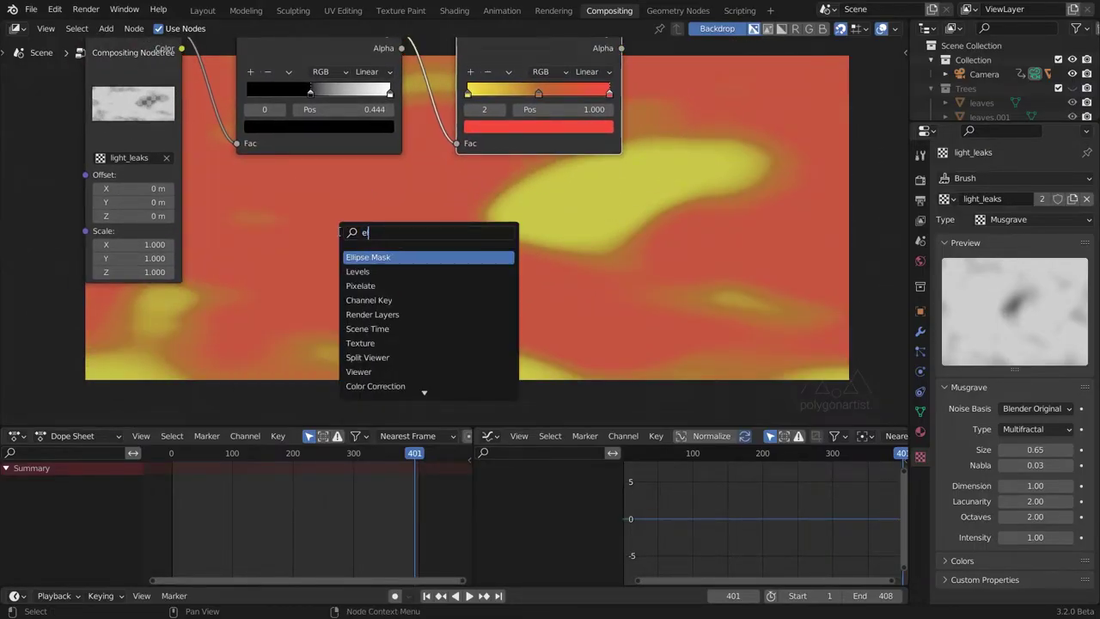
{"action": "key", "text": "Return"}
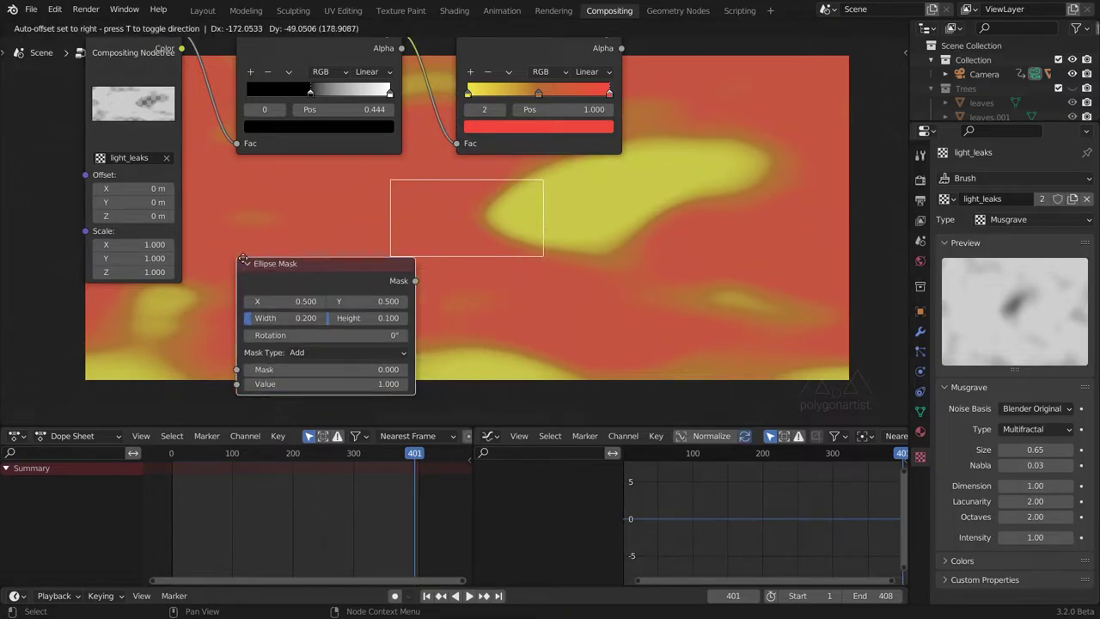
{"action": "left_click", "coordinate": [244, 263]}
{"action": "left_click", "coordinate": [377, 280], "text": "ctrl+shift"}
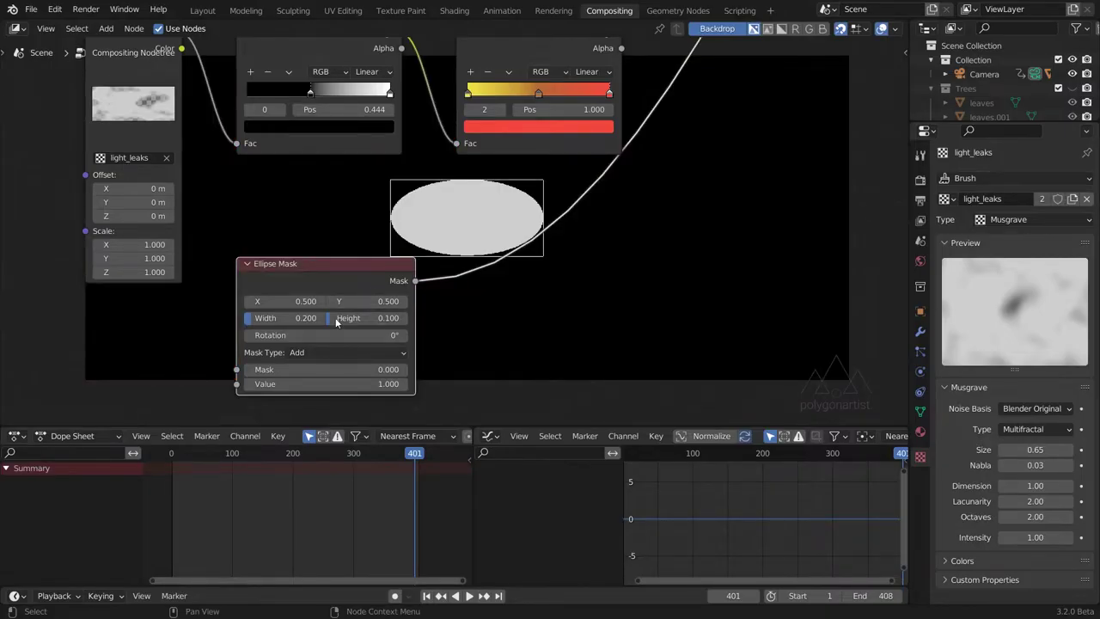
Set the Ellipse Mask's width to 0.9 and its height to 0.5.
{"action": "scroll", "coordinate": [335, 317], "scroll_direction": "up", "scroll_amount": 1}
{"action": "left_click", "coordinate": [263, 333]}
{"action": "key", "text": "BackSpace"}
{"action": "type", "text": ".9"}
{"action": "key", "text": "Return"}
{"action": "left_click", "coordinate": [363, 333]}
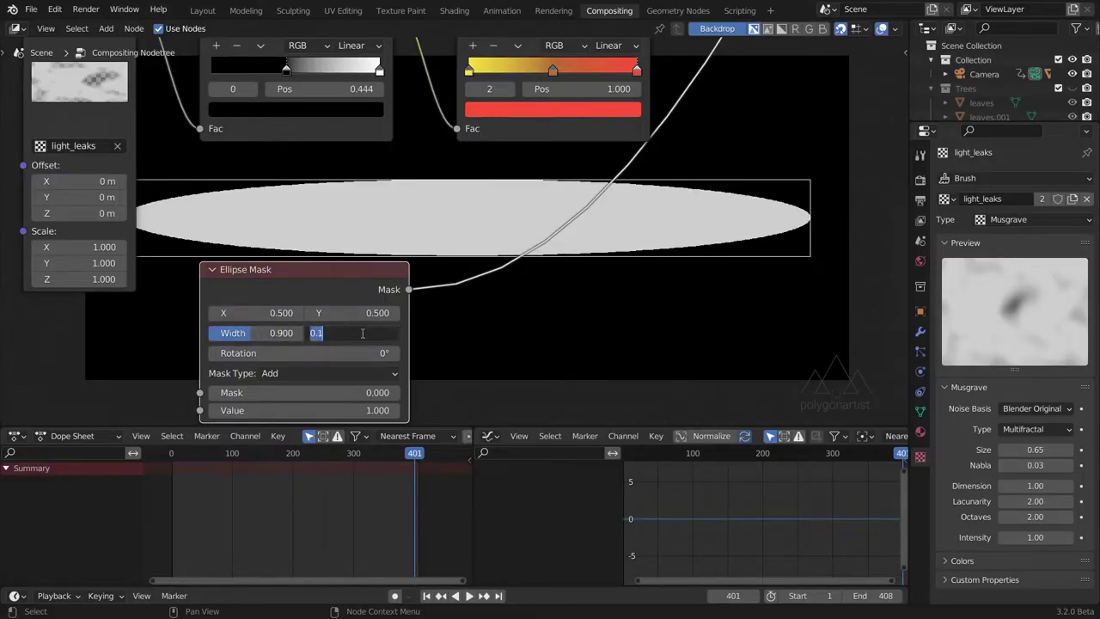
{"action": "type", "text": ".5"}
{"action": "key", "text": "Return"}
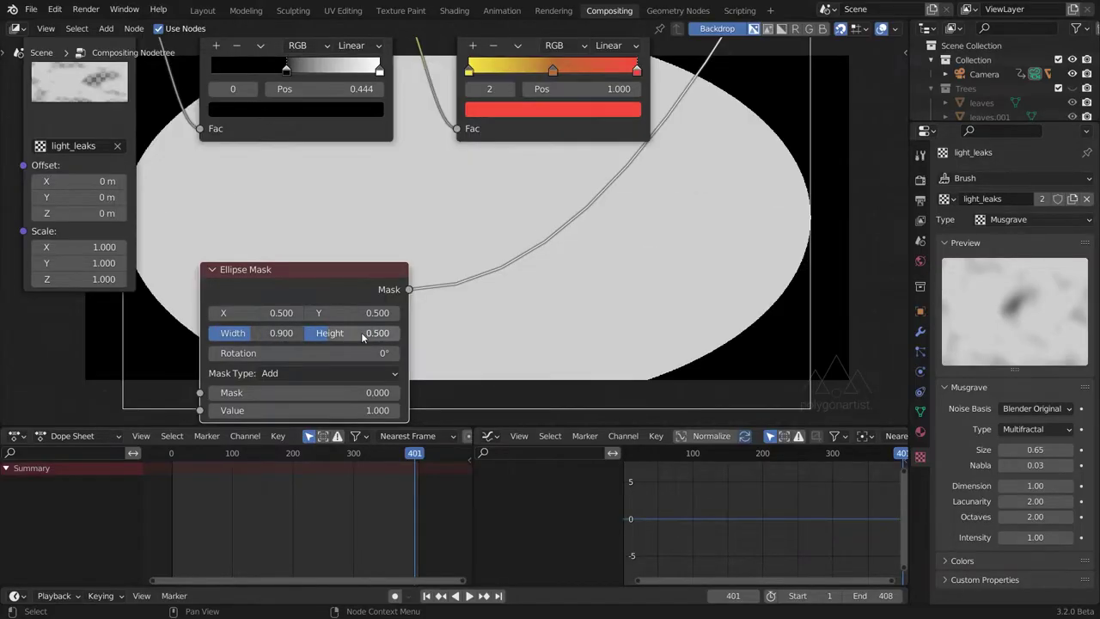
Insert a Blur node on the link coming out of the Ellipse Mask.
{"action": "key", "text": "shift+a"}
{"action": "left_click", "coordinate": [508, 330]}
{"action": "type", "text": "blur"}
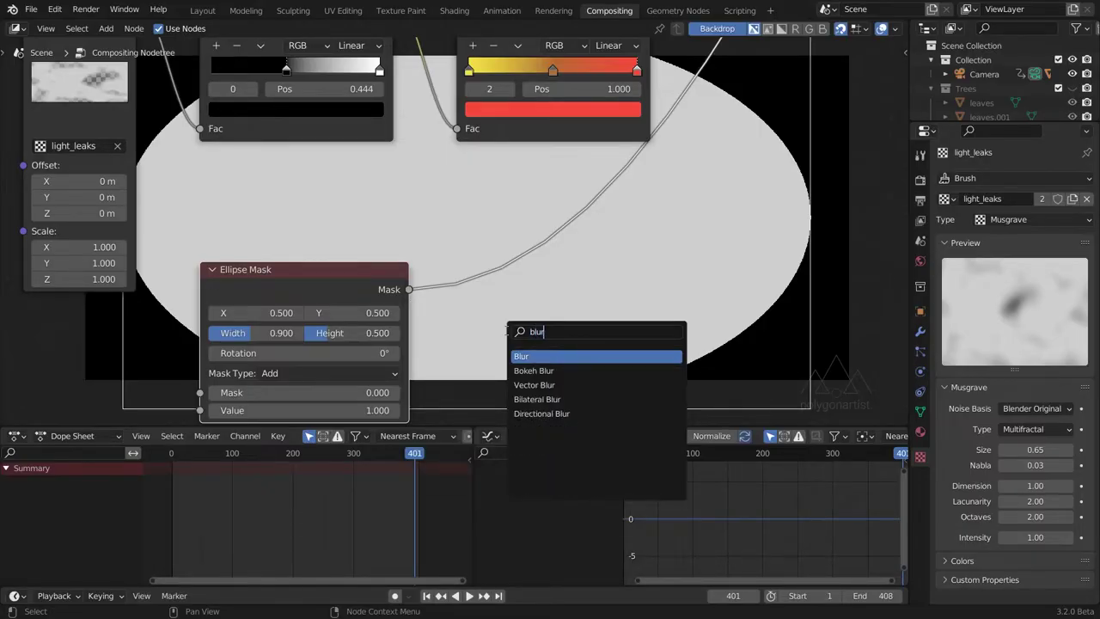
{"action": "key", "text": "Return"}
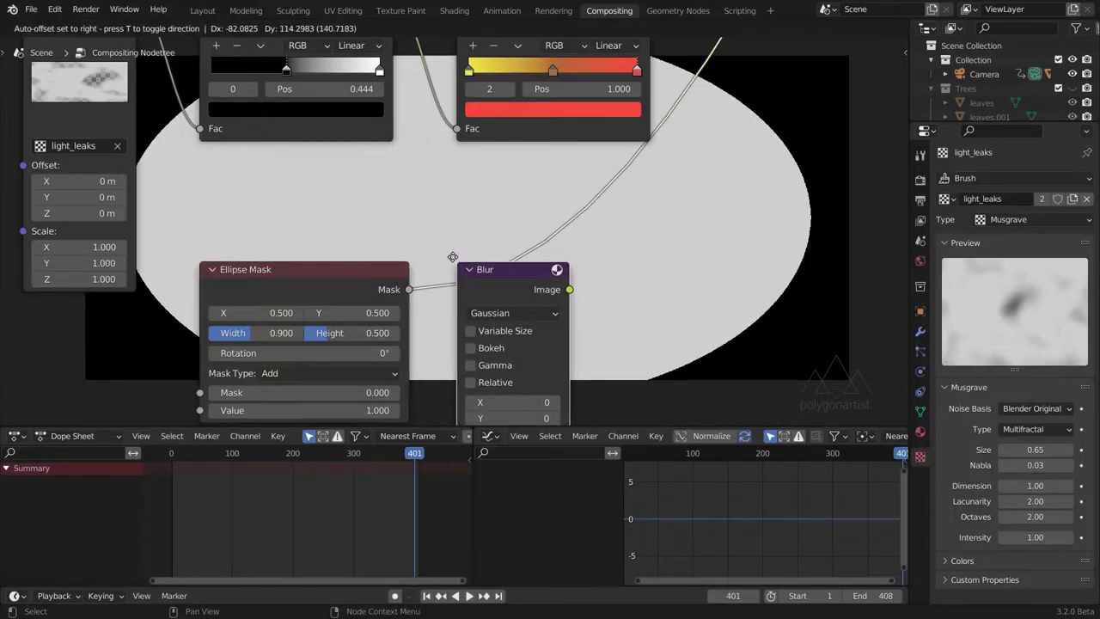
{"action": "left_click", "coordinate": [453, 257]}
Set the Blur node's X and Y sizes to 150.
{"action": "middle_click_drag", "start_coordinate": [623, 353], "coordinate": [621, 276]}
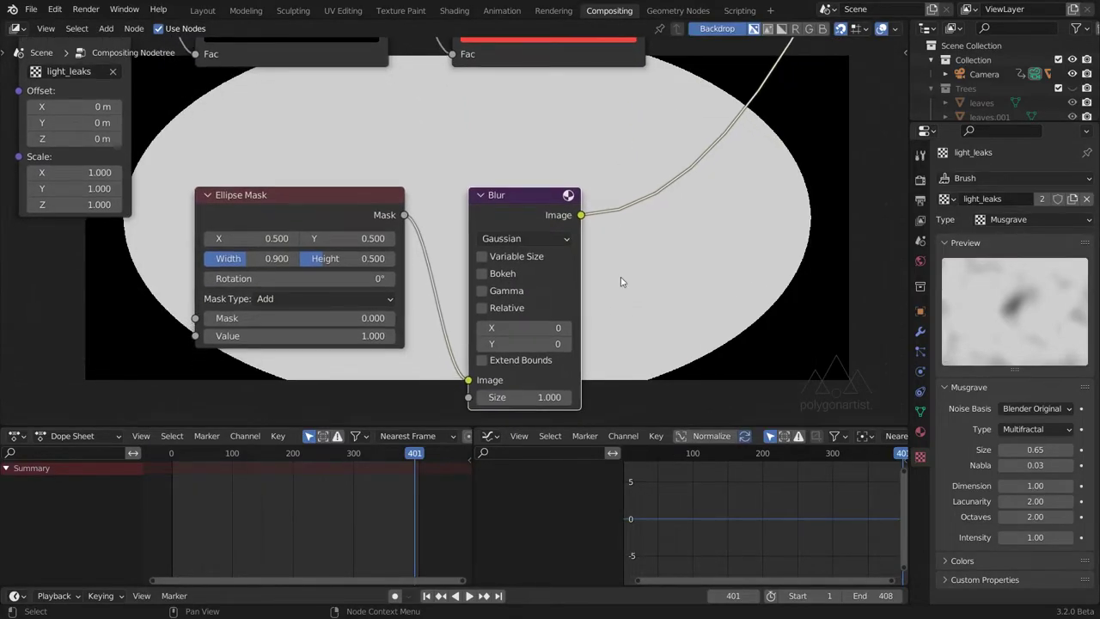
{"action": "left_click", "coordinate": [550, 327]}
{"action": "type", "text": "150"}
{"action": "key", "text": "Tab"}
{"action": "type", "text": "150"}
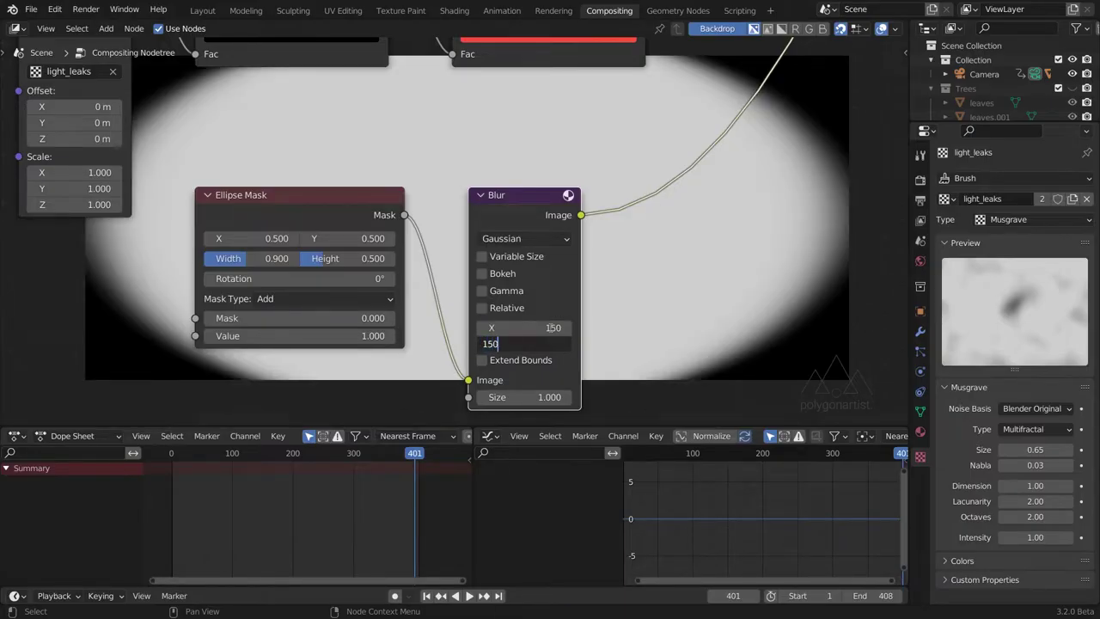
{"action": "key", "text": "Return"}
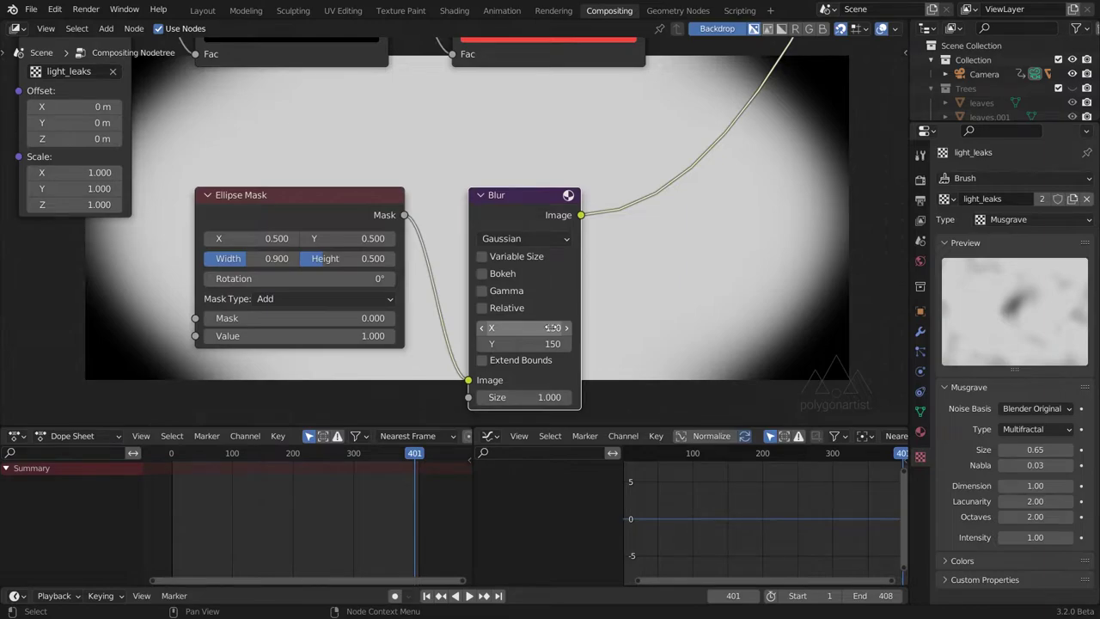
Insert a Mix node after the Blur node and connect the second ColorRamp's Image output to its second Image input.
{"action": "scroll", "coordinate": [606, 248], "scroll_direction": "down", "scroll_amount": 2}
{"action": "middle_click_drag", "start_coordinate": [599, 244], "coordinate": [569, 361]}
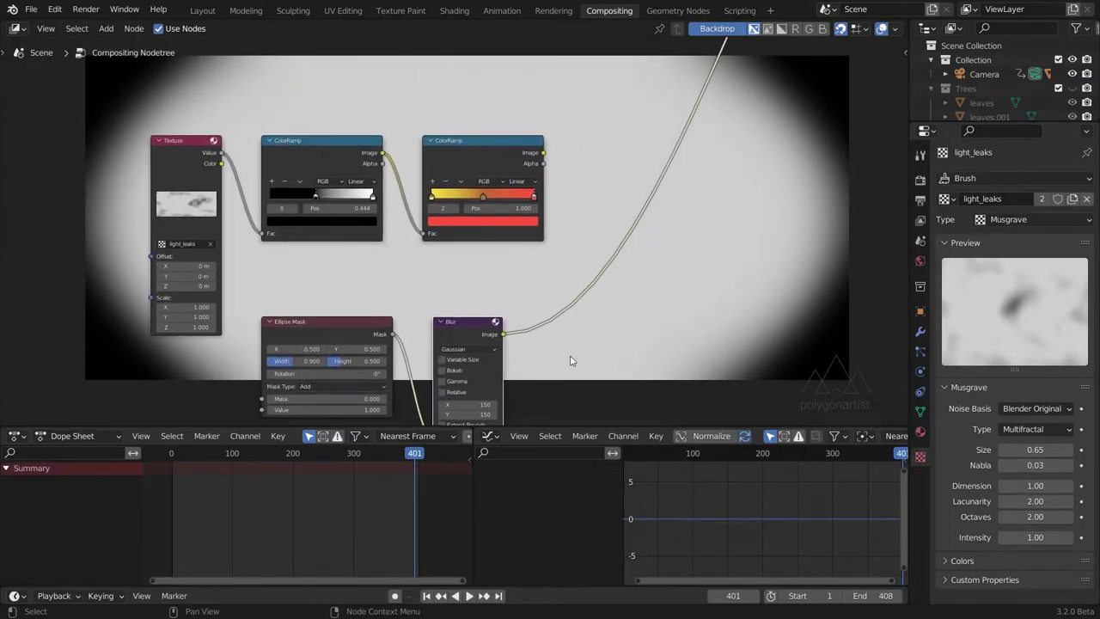
{"action": "left_click", "coordinate": [493, 329]}
{"action": "key", "text": "shift+a"}
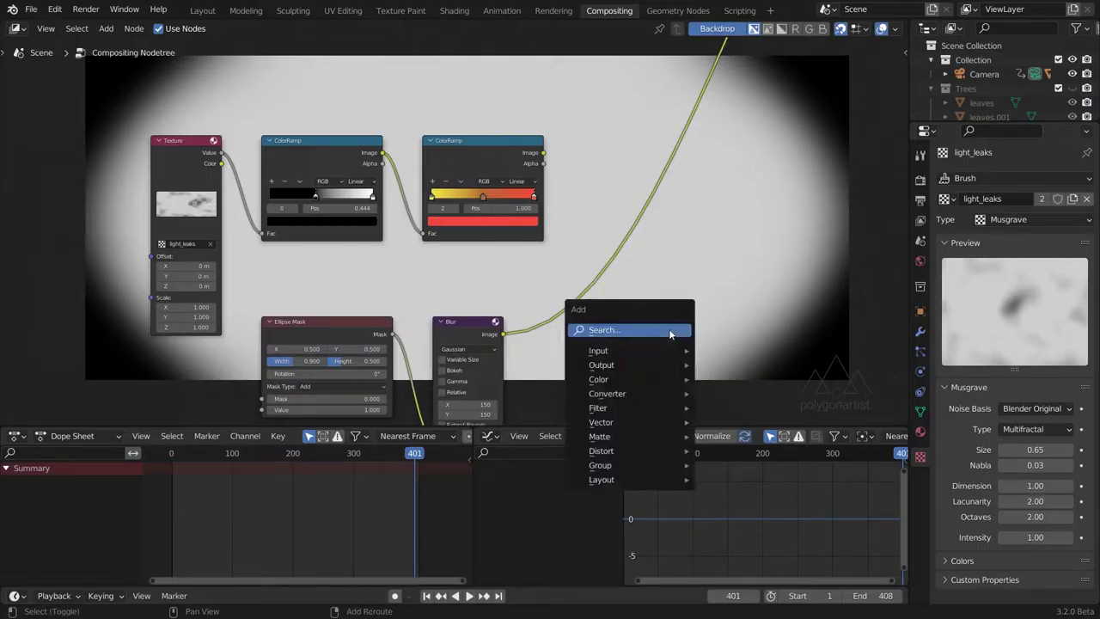
{"action": "left_click", "coordinate": [670, 334]}
{"action": "type", "text": "mix"}
{"action": "key", "text": "Return"}
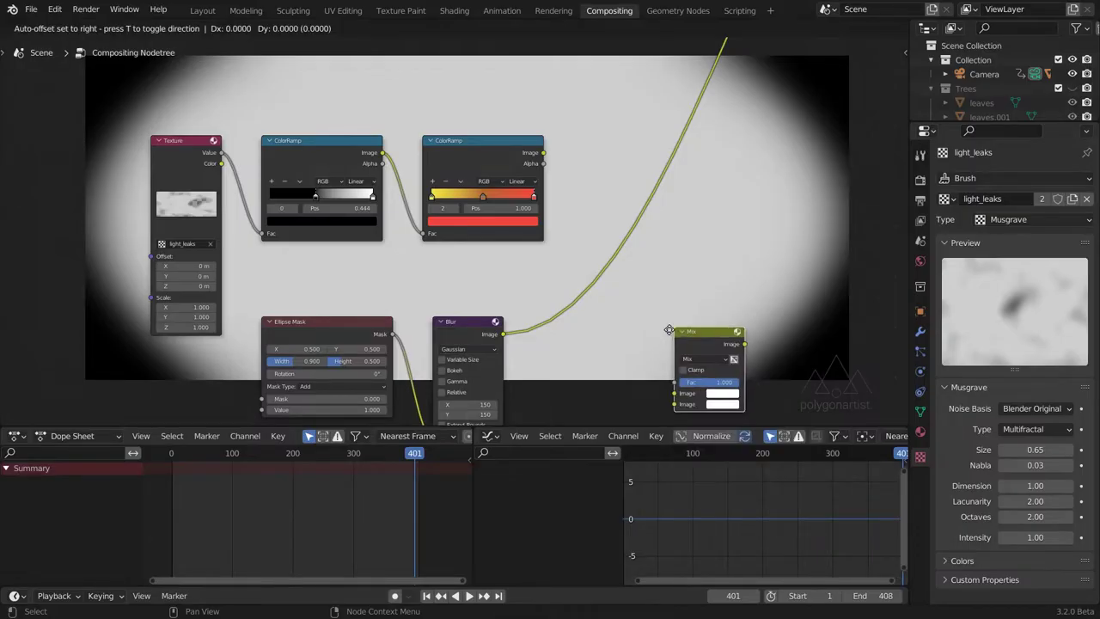
{"action": "left_click", "coordinate": [610, 191]}
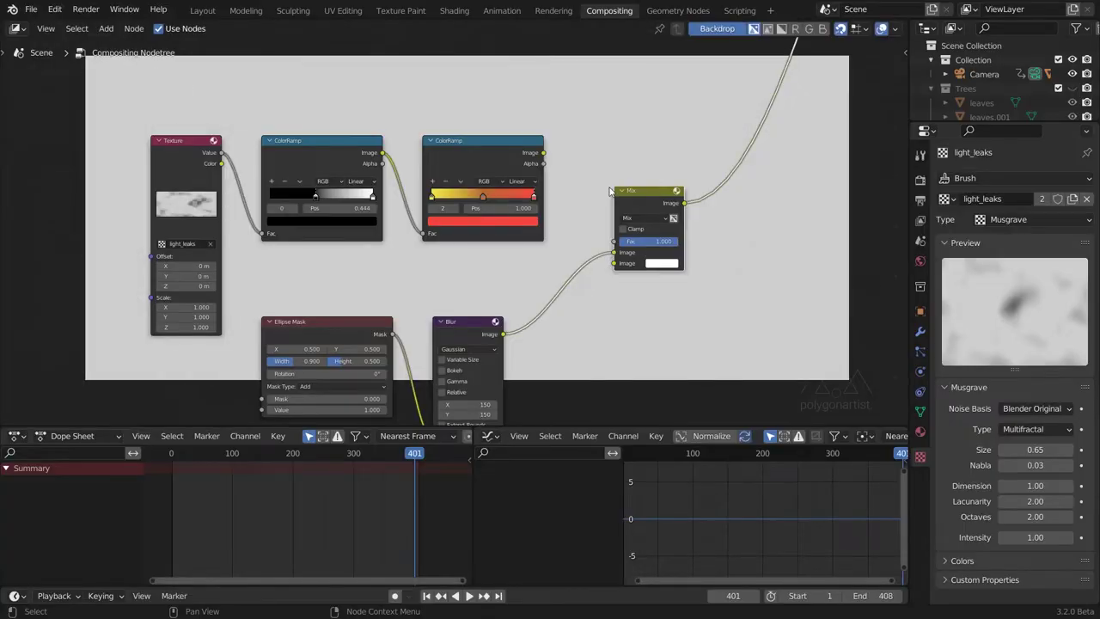
{"action": "left_click_drag", "start_coordinate": [543, 153], "coordinate": [614, 266]}
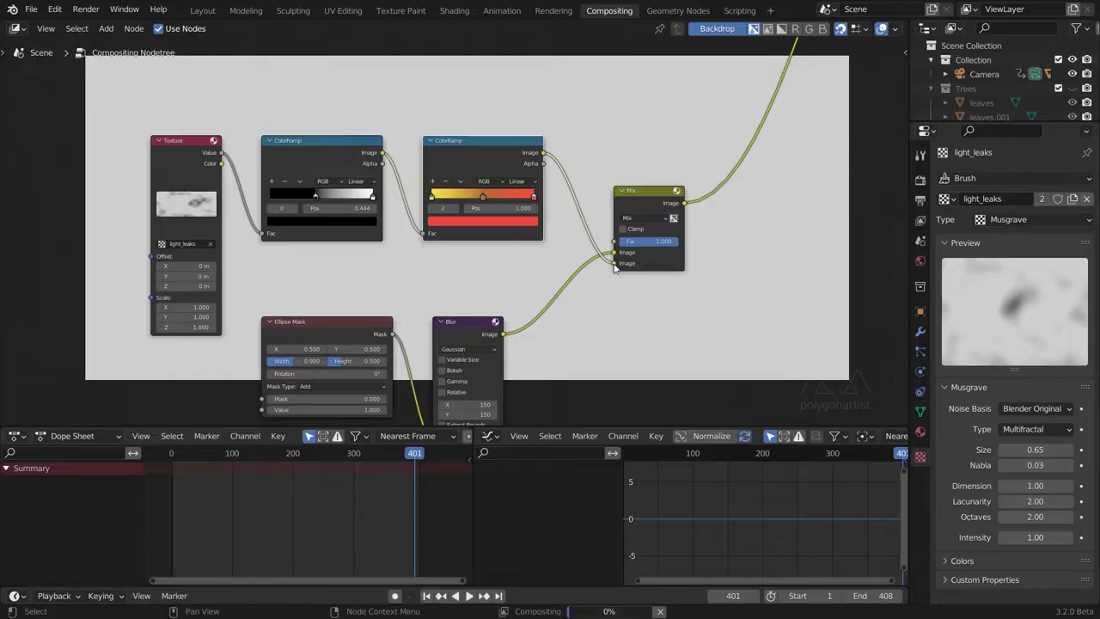
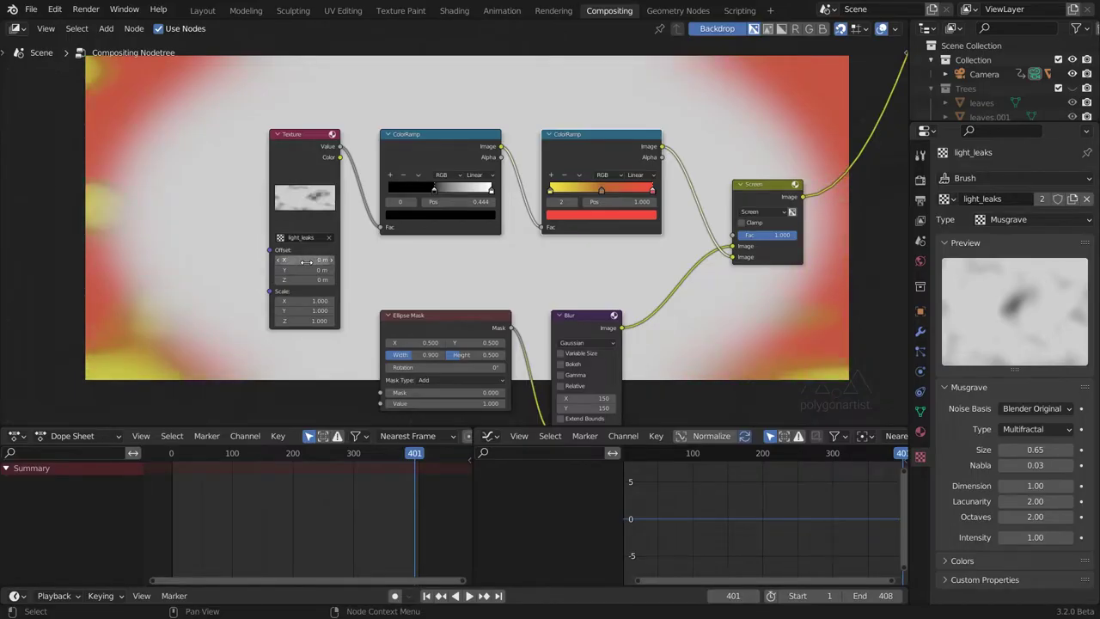
Add a driver with the expression noise.random(106) to the Texture node's X offset and dismiss the script execution warning.
{"action": "scroll", "coordinate": [307, 257], "scroll_direction": "up", "scroll_amount": 2}
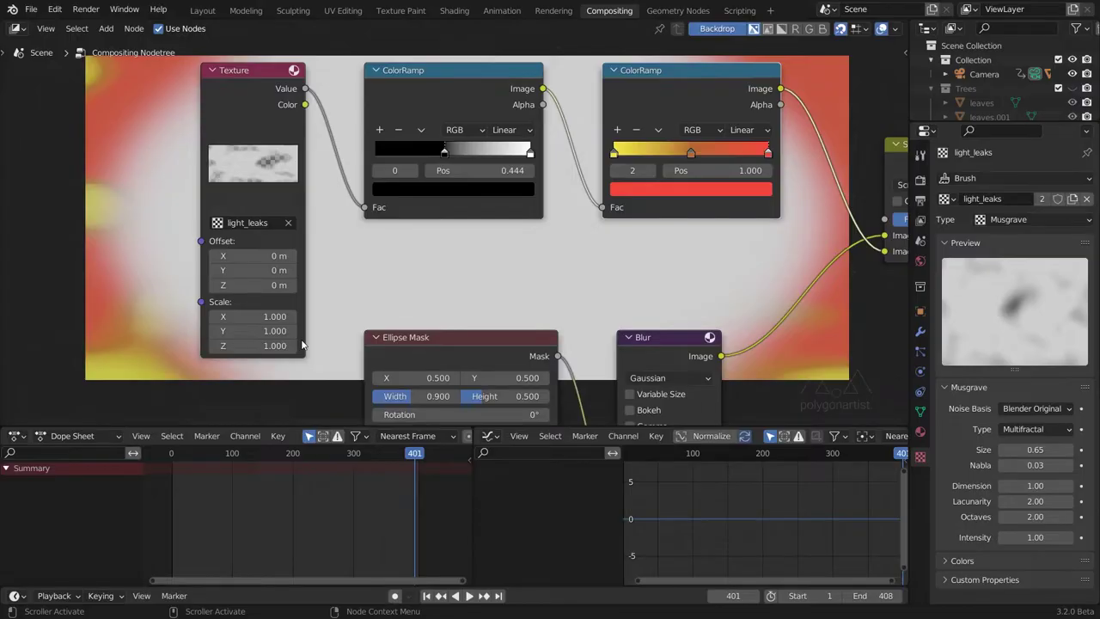
{"action": "right_click", "coordinate": [258, 257]}
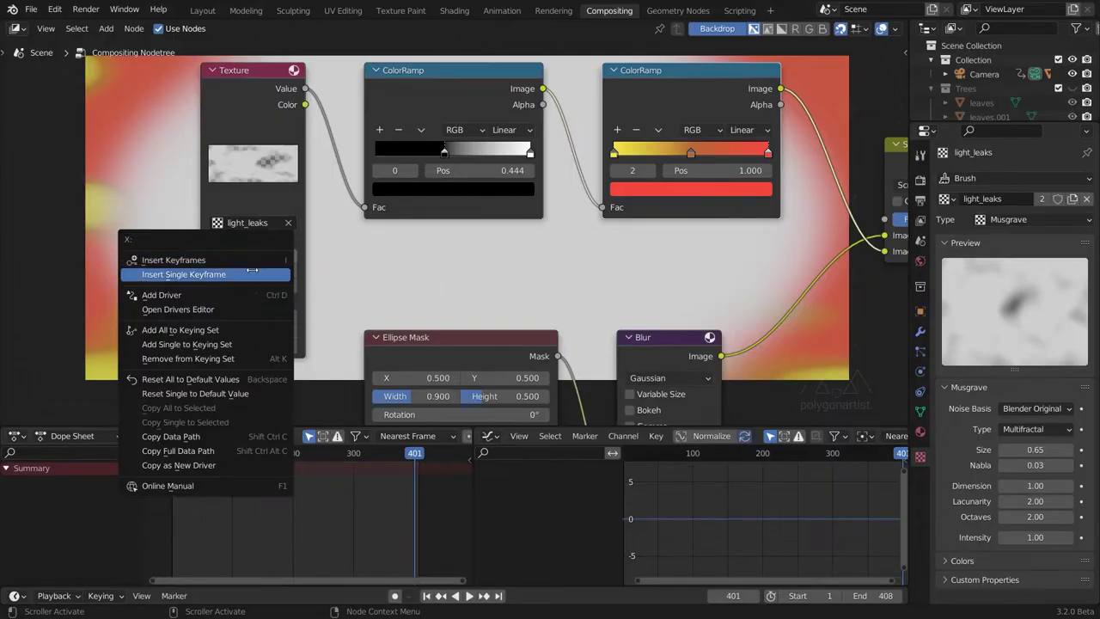
{"action": "left_click", "coordinate": [245, 294]}
{"action": "left_click", "coordinate": [231, 352]}
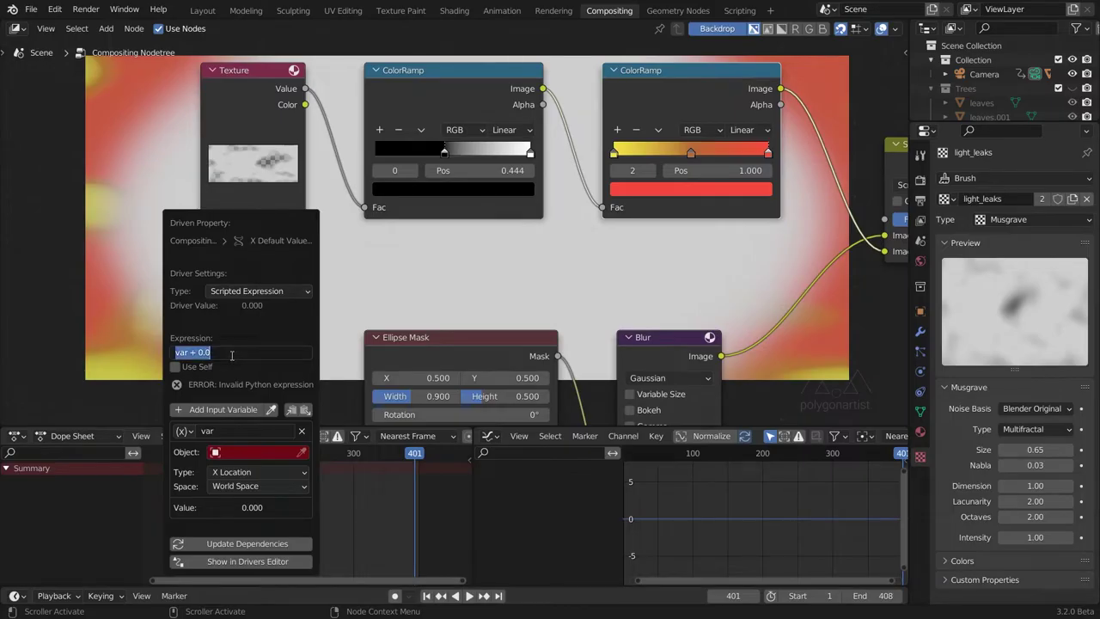
{"action": "type", "text": "noise.random(106)"}
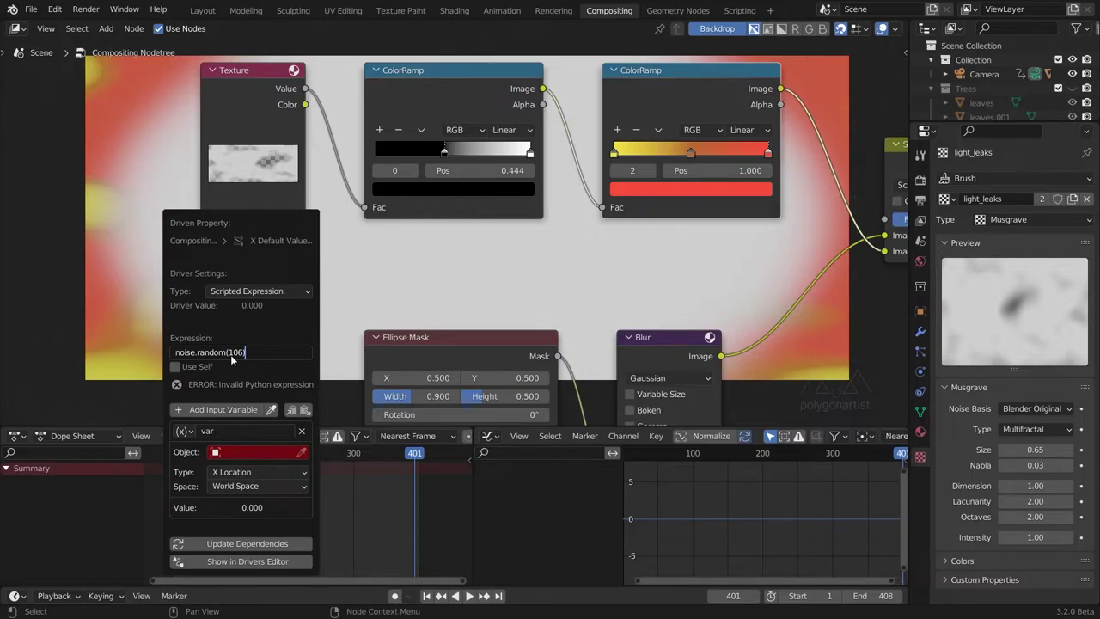
{"action": "key", "text": "Return"}
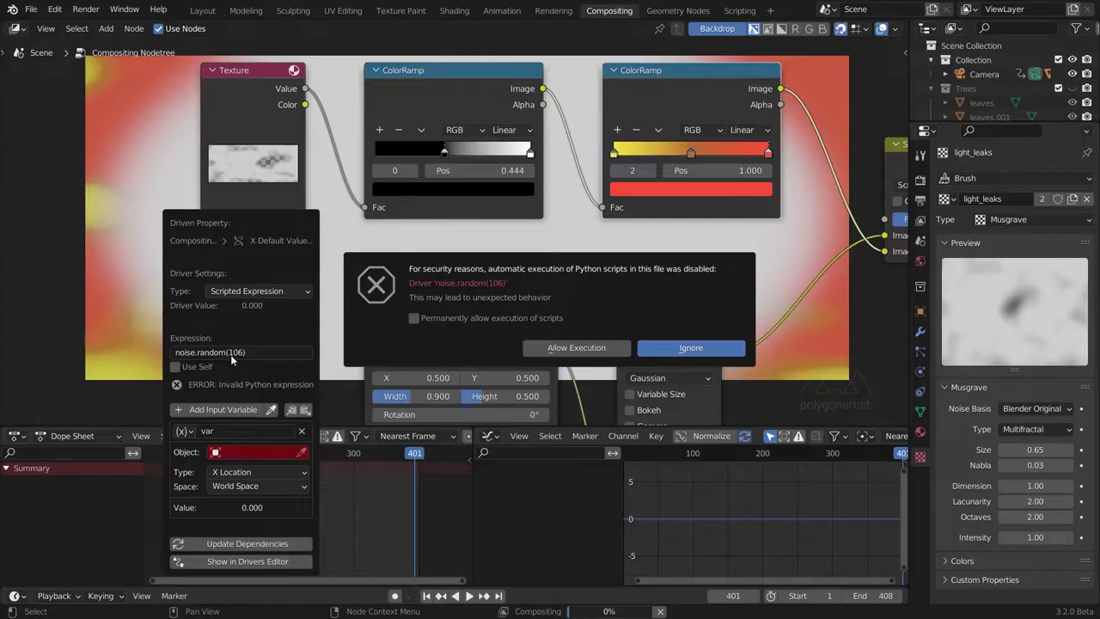
{"action": "key", "text": "Escape"}
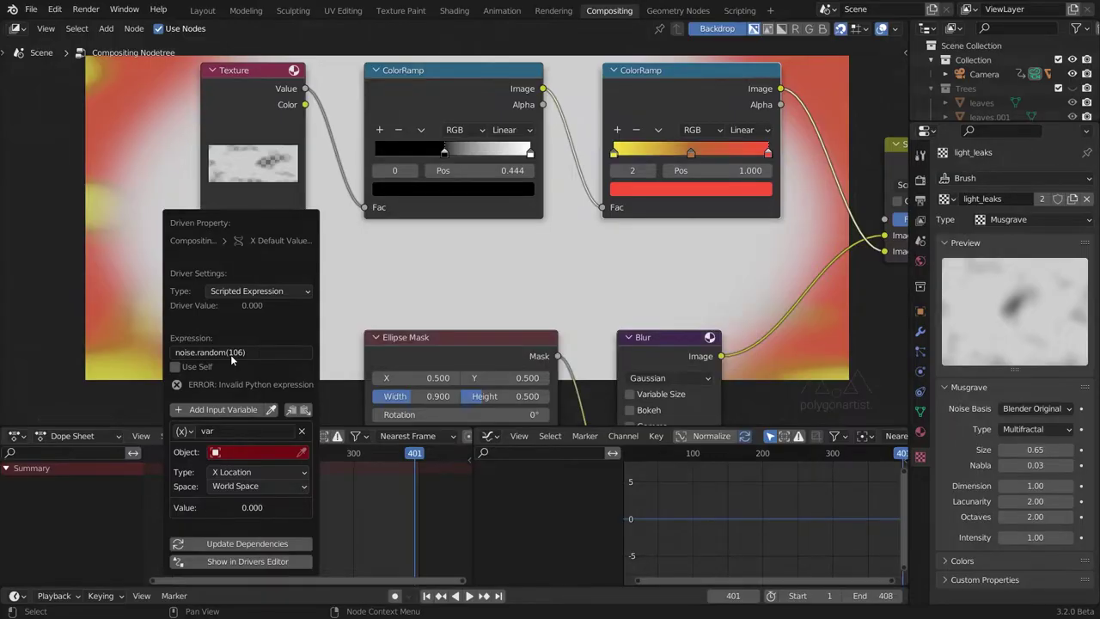
{"action": "key", "text": "Escape"}
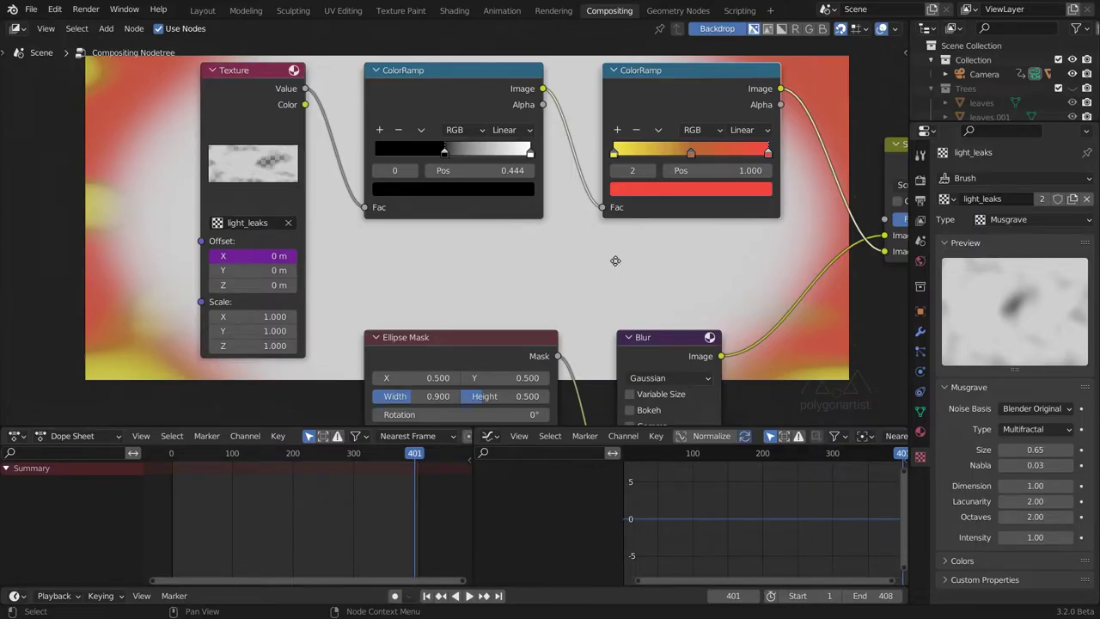
Set the Screen node's factor to 0.5 and keyframe it at frame 1.
{"action": "middle_click_drag", "start_coordinate": [615, 261], "coordinate": [280, 267]}
{"action": "left_click", "coordinate": [587, 225]}
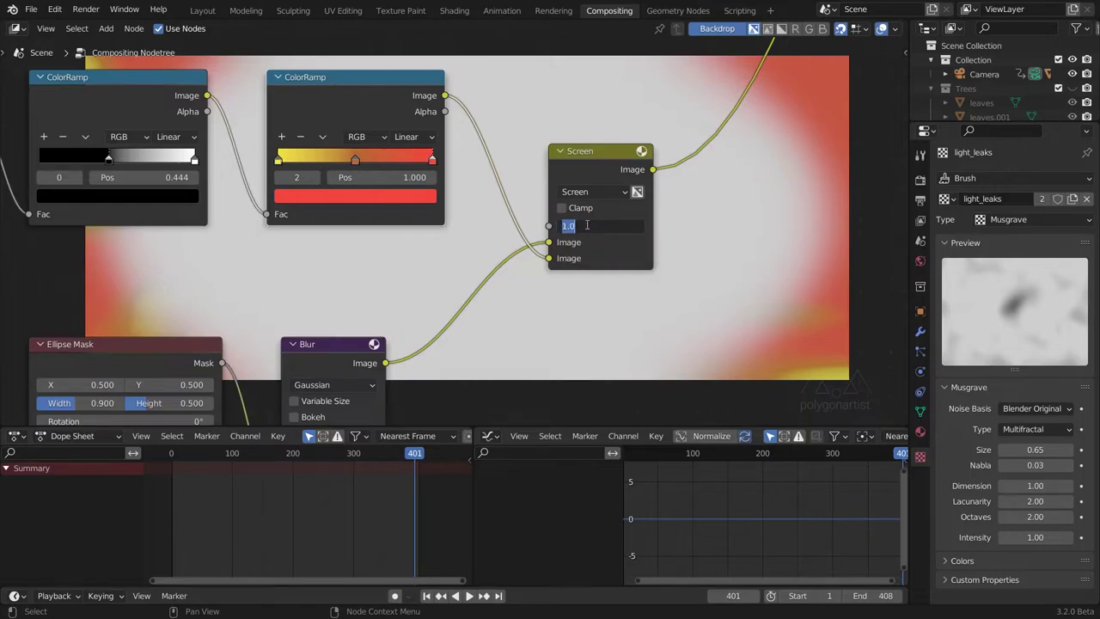
{"action": "type", "text": "0.5"}
{"action": "key", "text": "Return"}
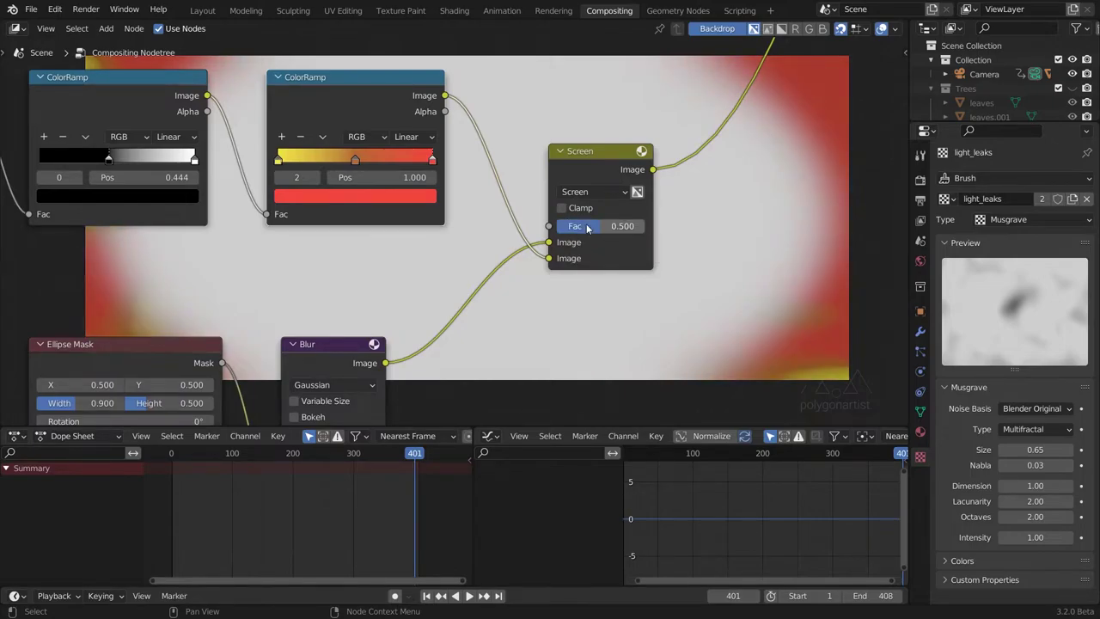
{"action": "key", "text": "shift+Left"}
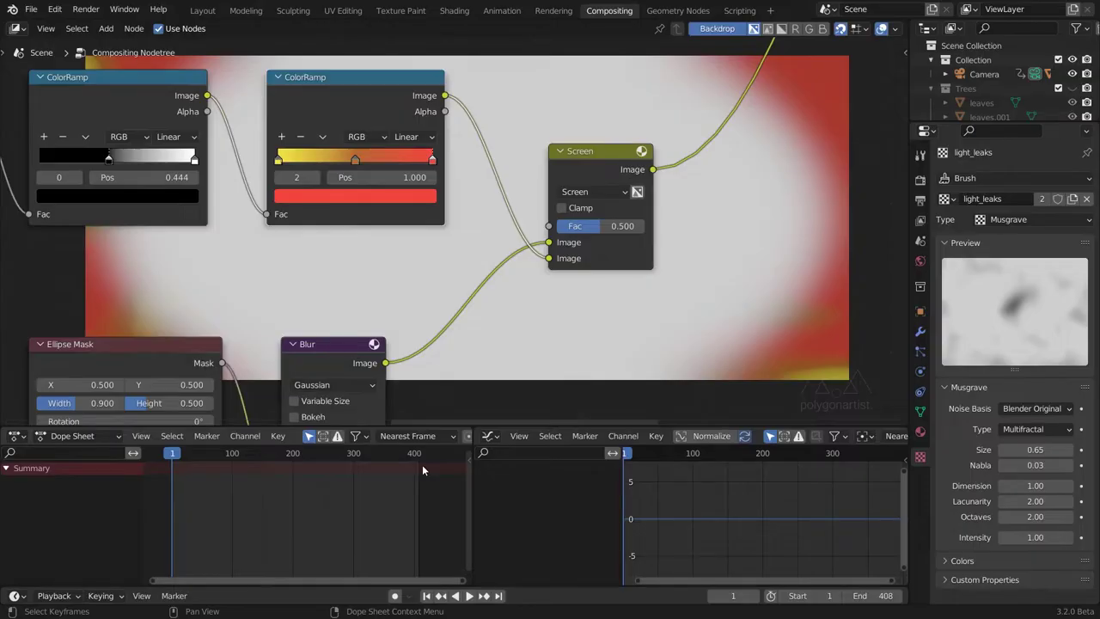
{"action": "key", "text": "i"}
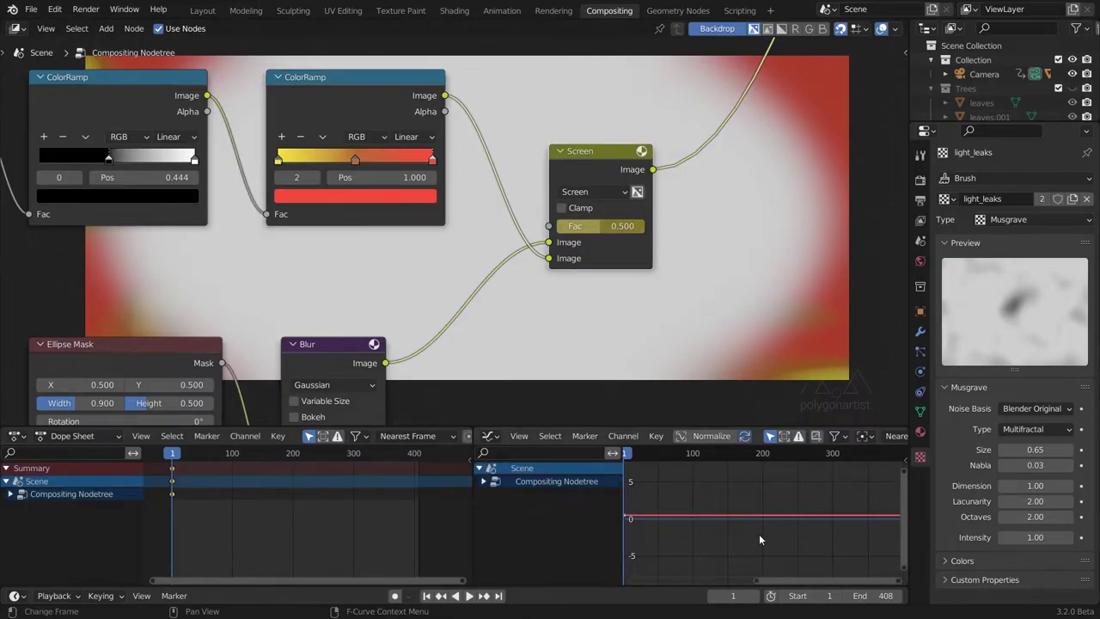
Add a Noise modifier to the F-curve of the Screen node's factor.
{"action": "key", "text": "n"}
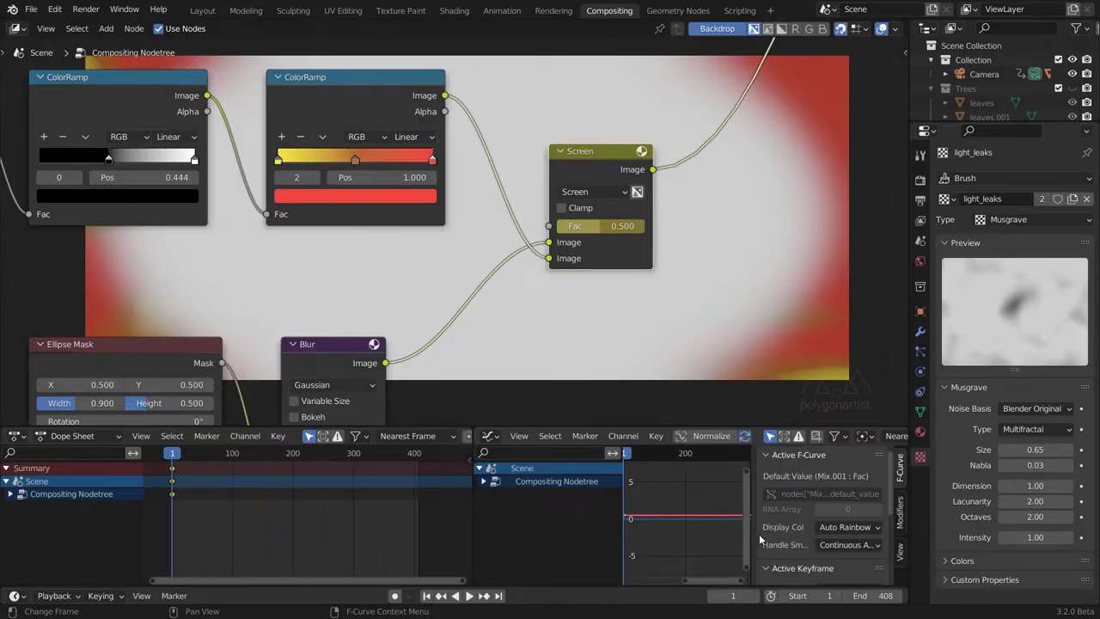
{"action": "left_click", "coordinate": [899, 512]}
{"action": "left_click", "coordinate": [829, 458]}
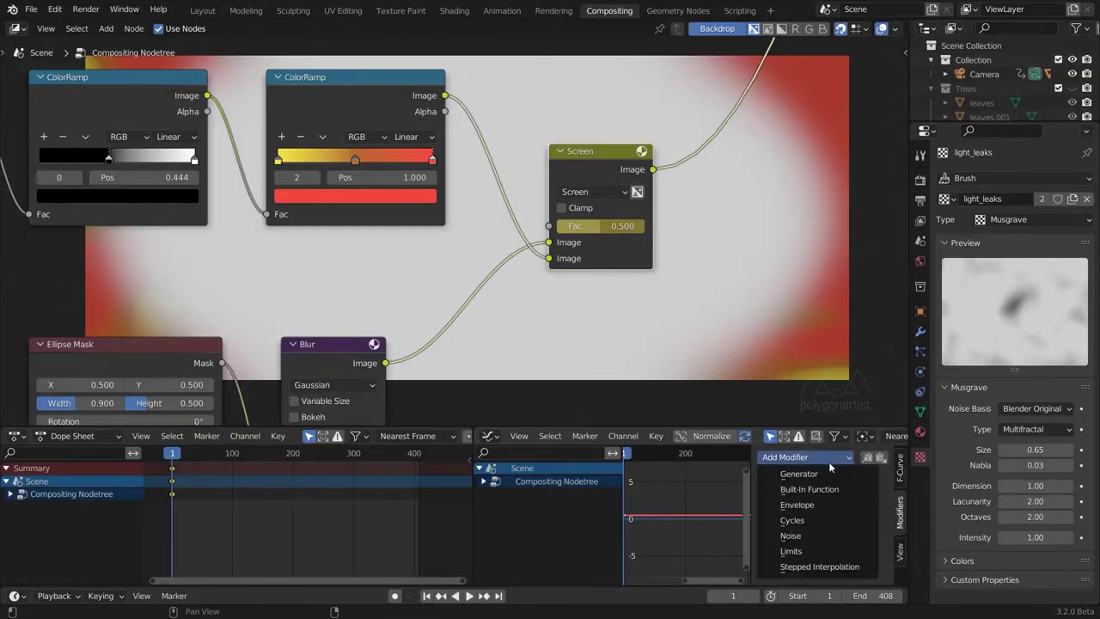
{"action": "left_click", "coordinate": [811, 533]}
Set the Noise modifier's scale to 60 and its strength to 0.7.
{"action": "scroll", "coordinate": [797, 521], "scroll_direction": "down", "scroll_amount": 2}
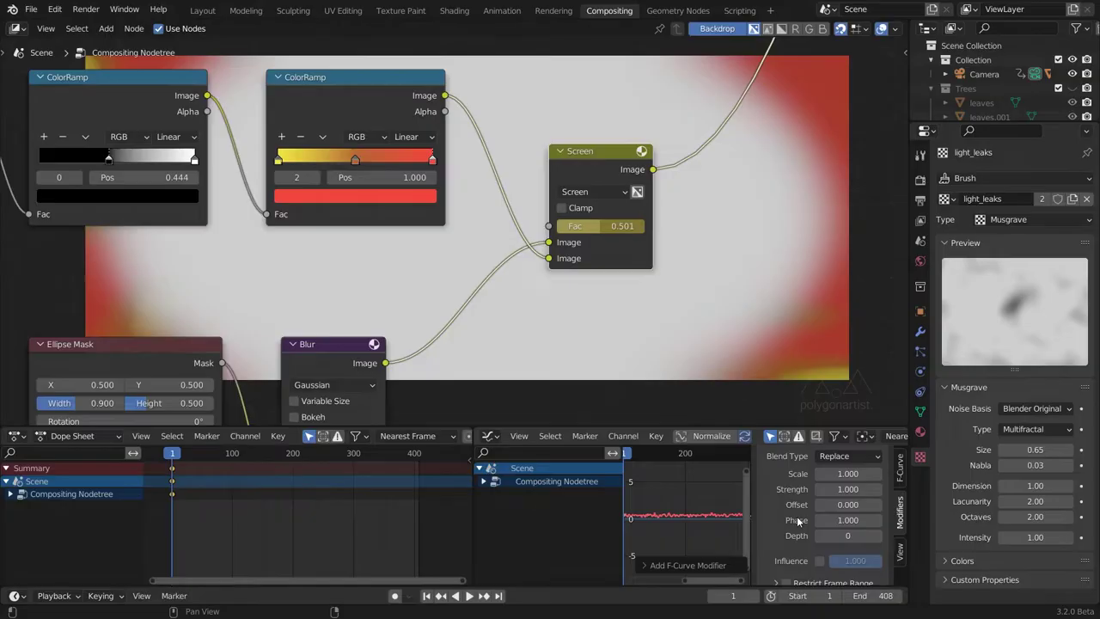
{"action": "left_click", "coordinate": [846, 474]}
{"action": "type", "text": "60"}
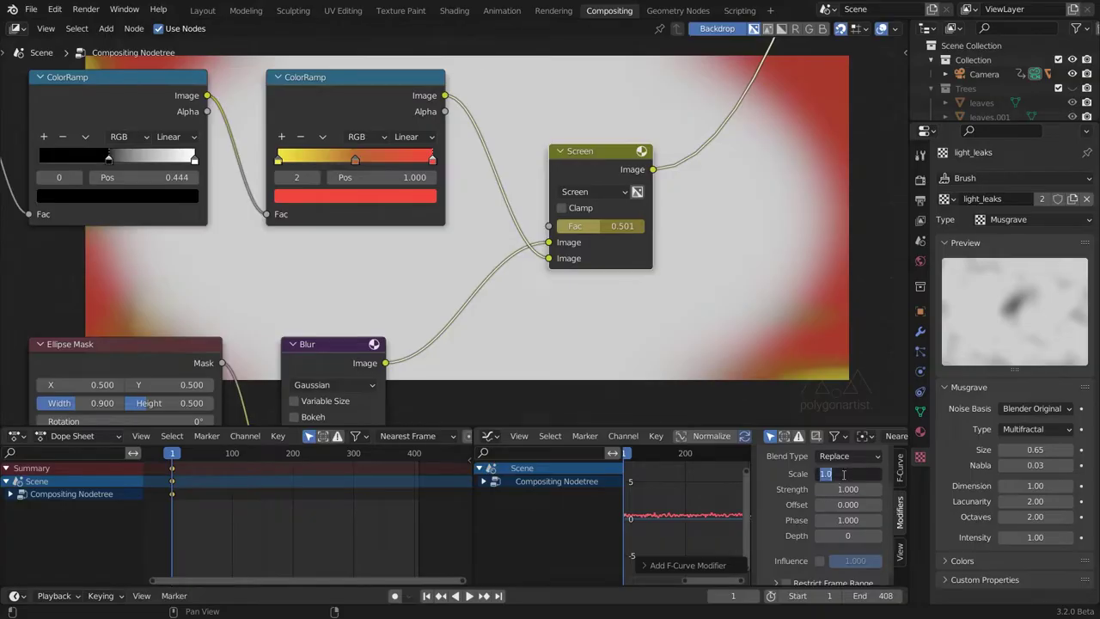
{"action": "key", "text": "Return"}
{"action": "left_click", "coordinate": [852, 489]}
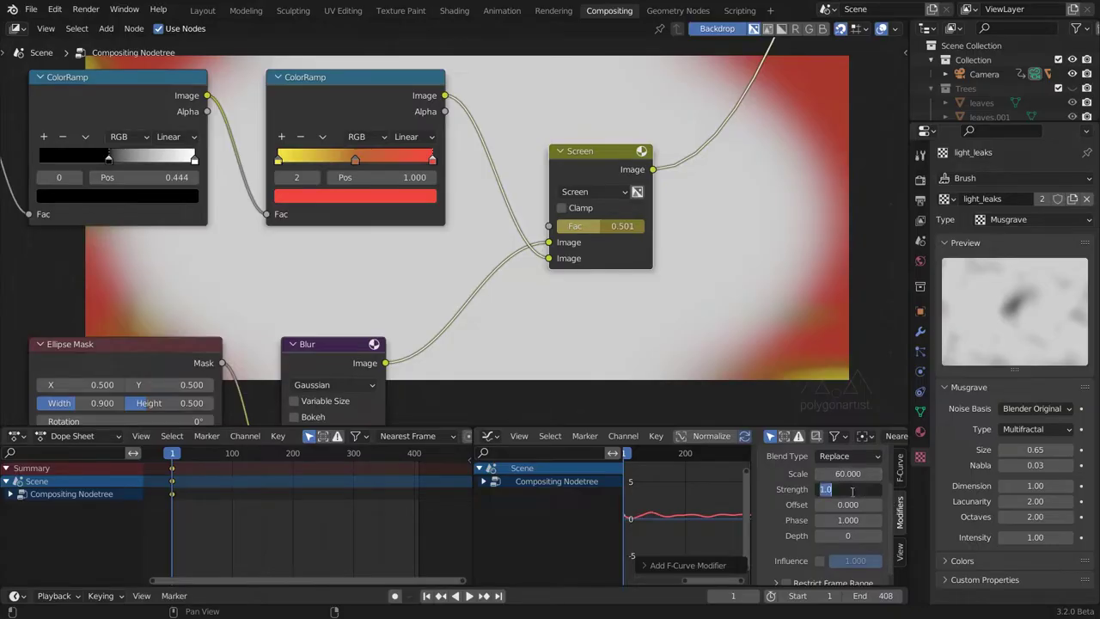
{"action": "type", "text": "0.2"}
{"action": "key", "text": "Return"}
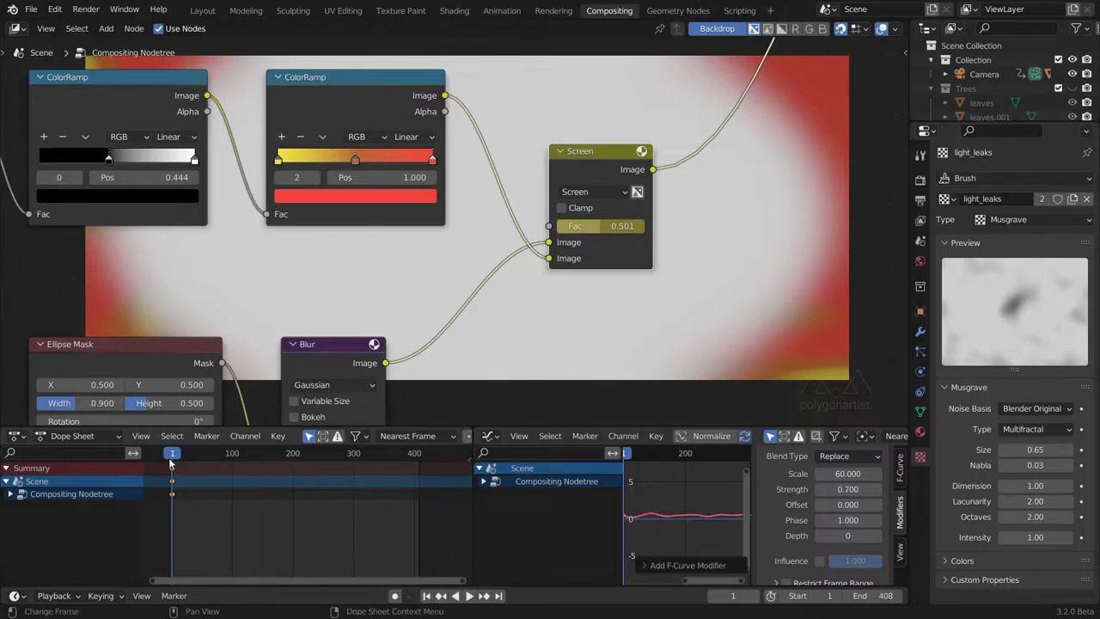
Play the animation to check the fluctuating Screen factor, and return to frame 401.
{"action": "key", "text": "space"}
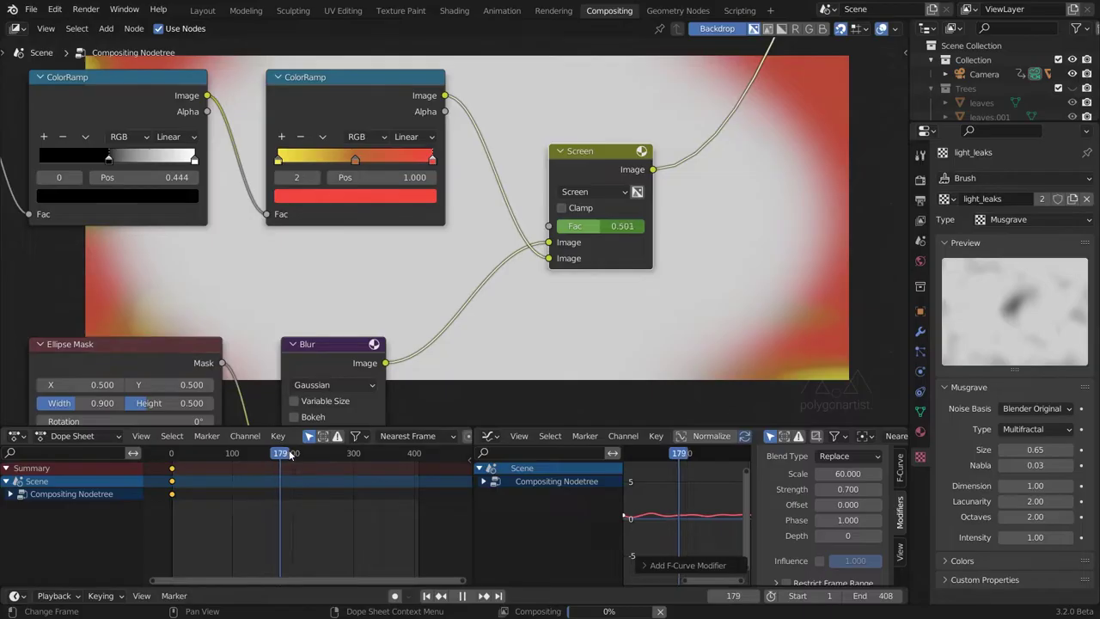
{"action": "key", "text": "space"}
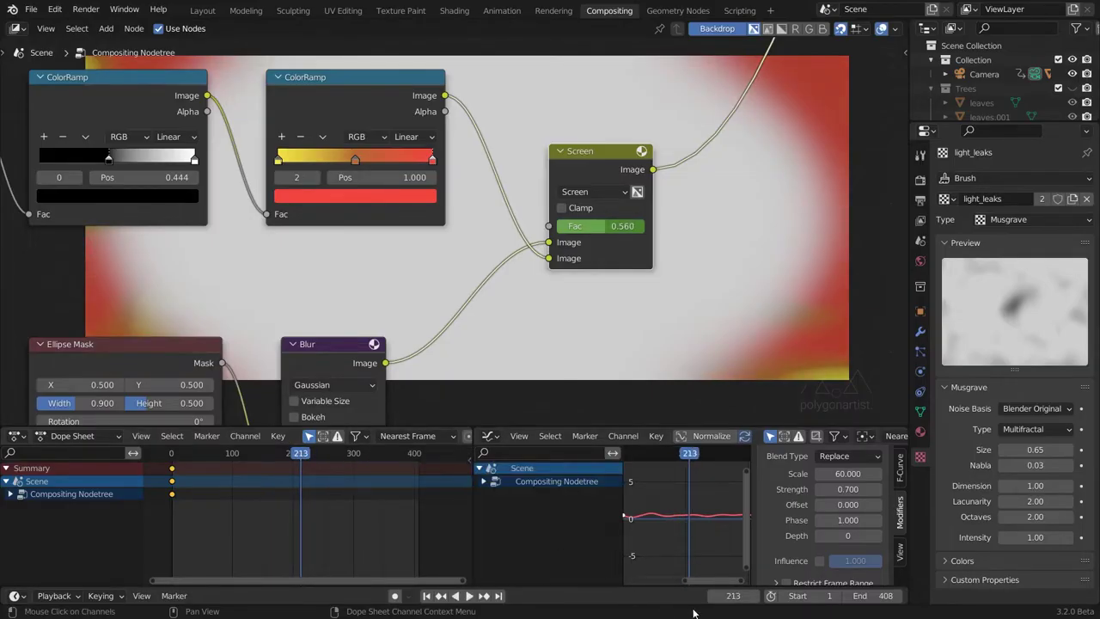
{"action": "left_click", "coordinate": [735, 595]}
{"action": "type", "text": "401"}
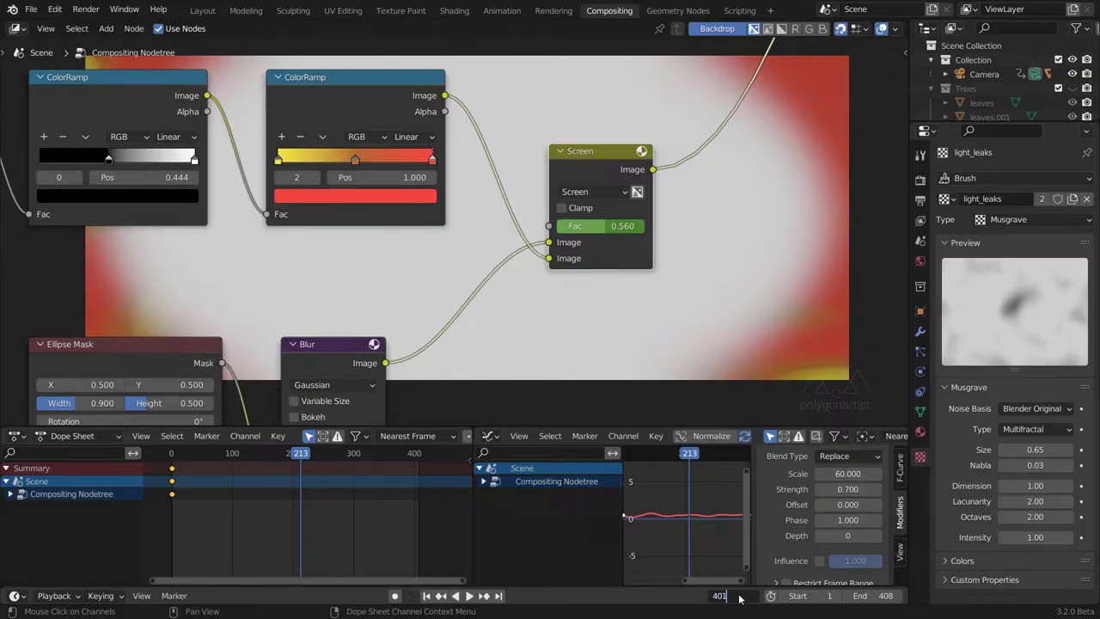
{"action": "key", "text": "Return"}
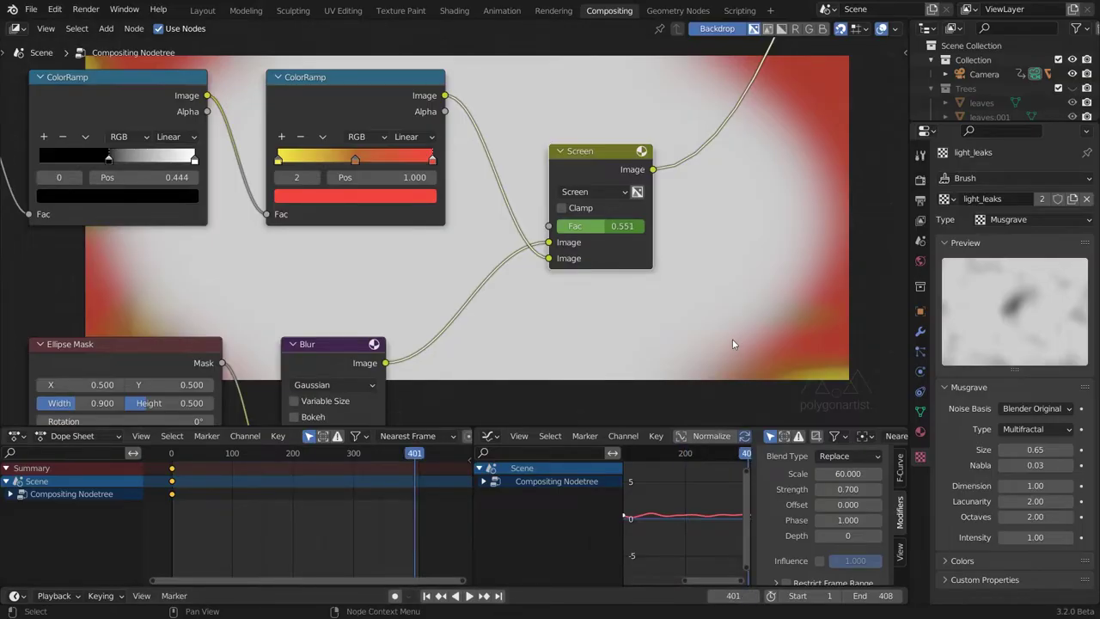
Insert a Mix node between the Screen node and the Viewer, and connect the Lens Distortion output to its first Image input.
{"action": "middle_click_drag", "start_coordinate": [675, 326], "coordinate": [498, 275], "text": "ctrl"}
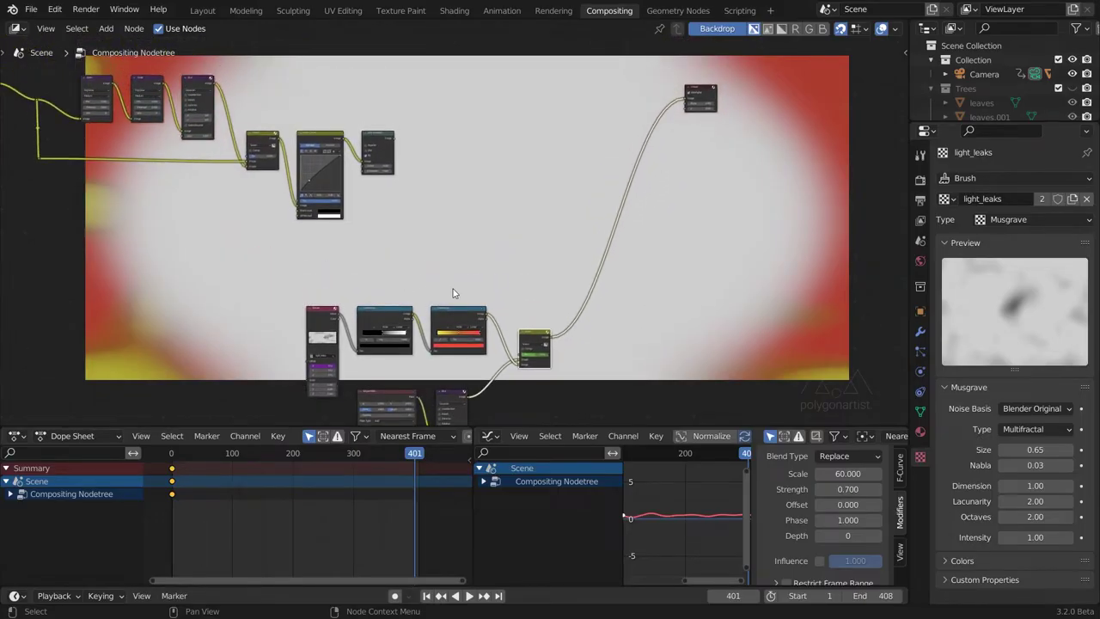
{"action": "key", "text": "shift+a"}
{"action": "left_click", "coordinate": [417, 187]}
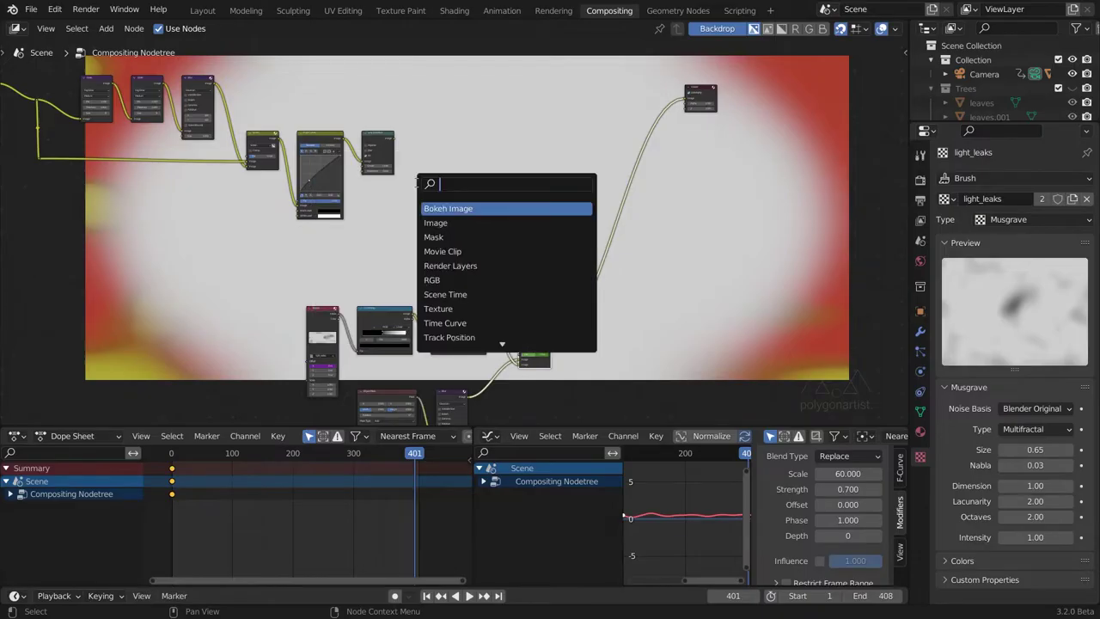
{"action": "type", "text": "alp"}
{"action": "key", "text": "Return"}
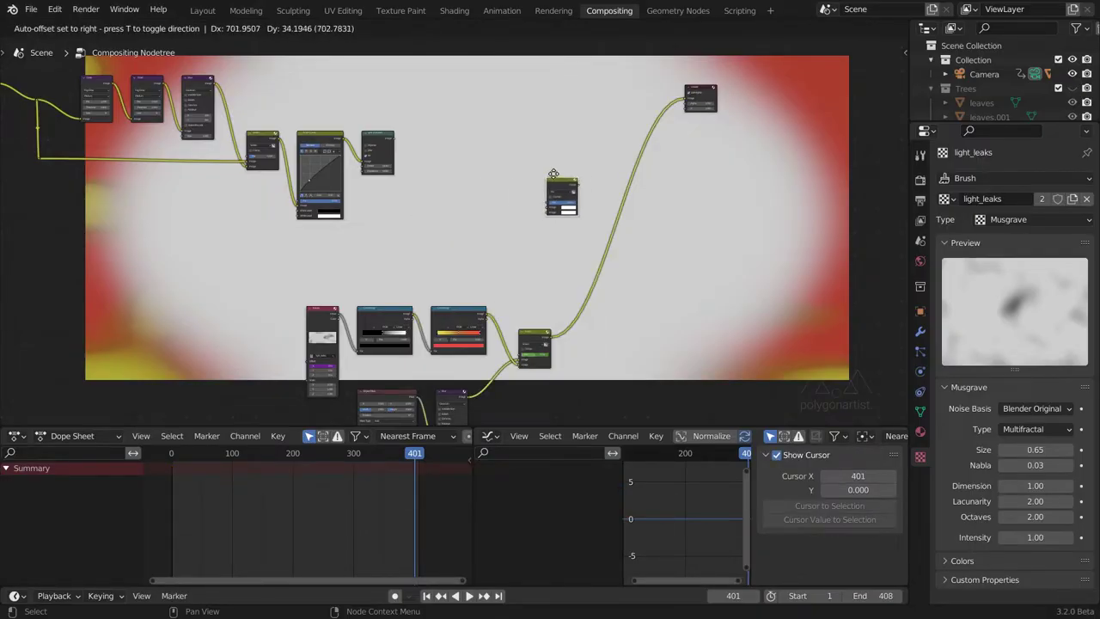
{"action": "left_click", "coordinate": [599, 167]}
{"action": "scroll", "coordinate": [572, 175], "scroll_direction": "up", "scroll_amount": 5}
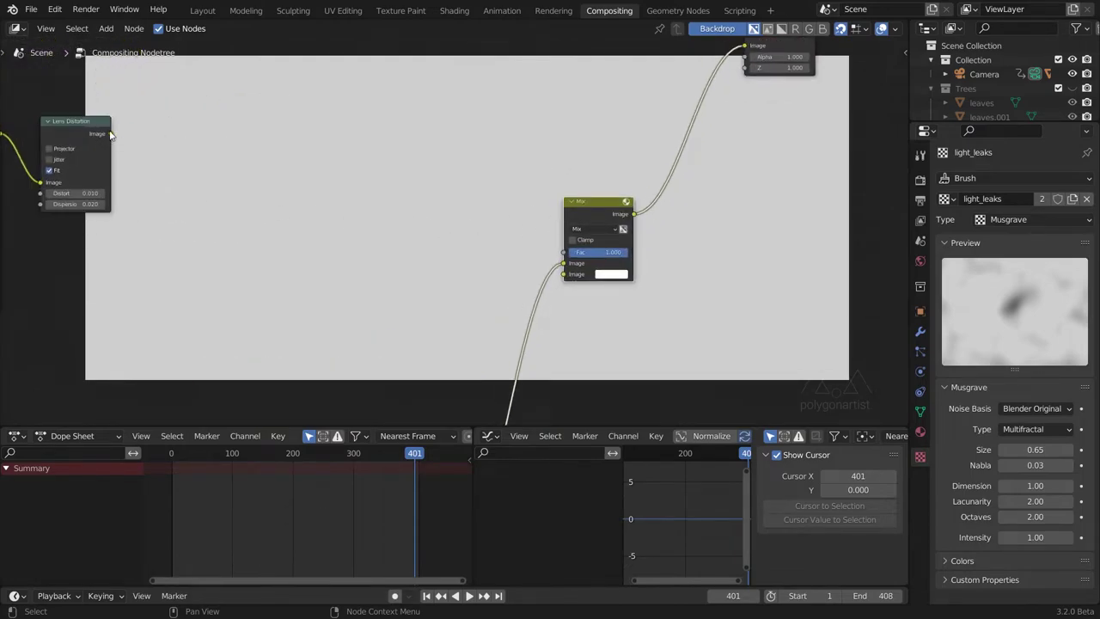
{"action": "left_click_drag", "start_coordinate": [110, 133], "coordinate": [565, 264]}
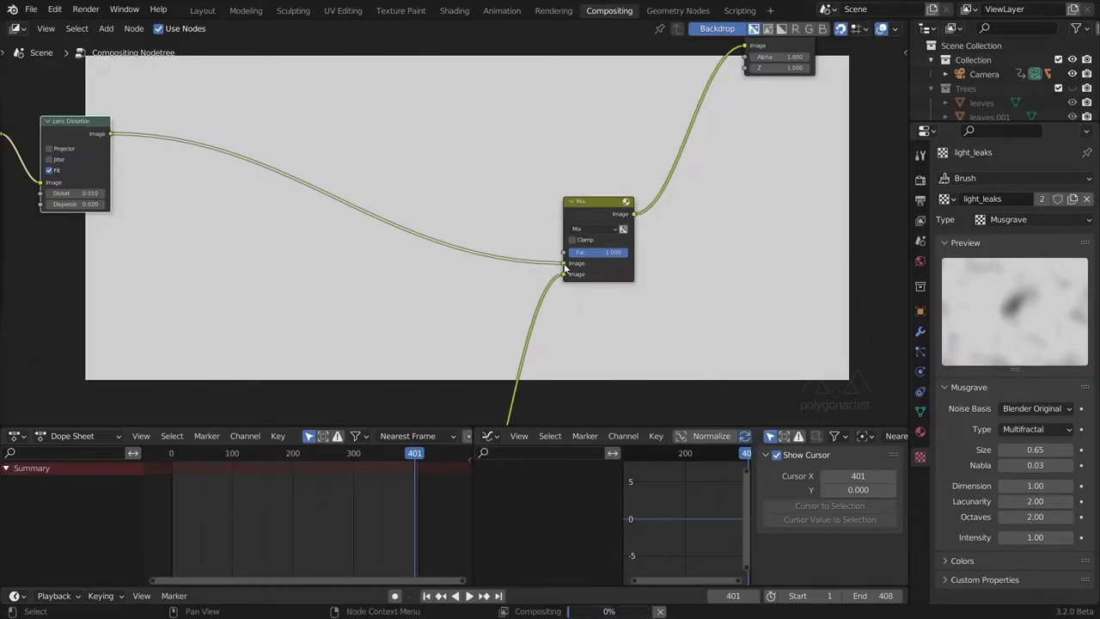
Set the new Mix node's factor to 0.3 and its blend mode to Multiply.
{"action": "scroll", "coordinate": [676, 266], "scroll_direction": "up", "scroll_amount": 3}
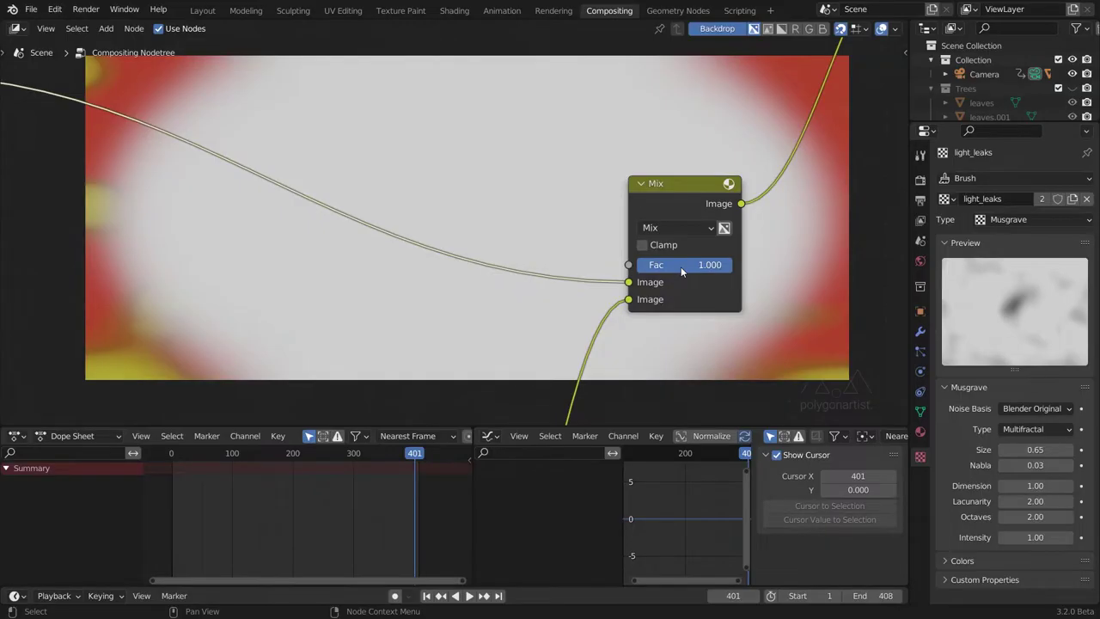
{"action": "left_click", "coordinate": [681, 266]}
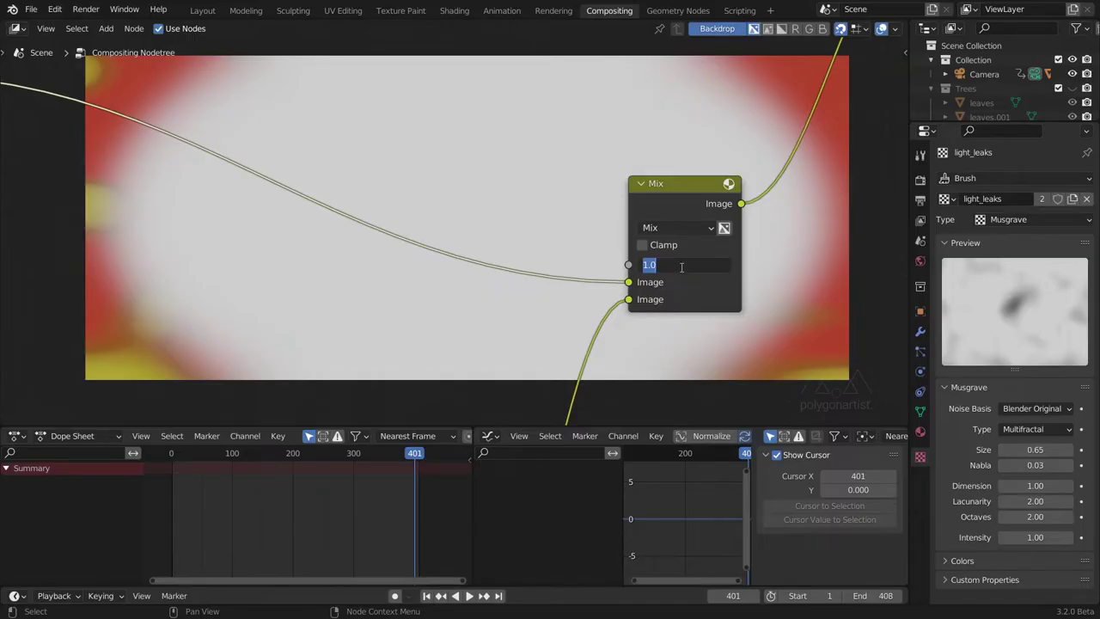
{"action": "type", "text": "0.3"}
{"action": "key", "text": "Return"}
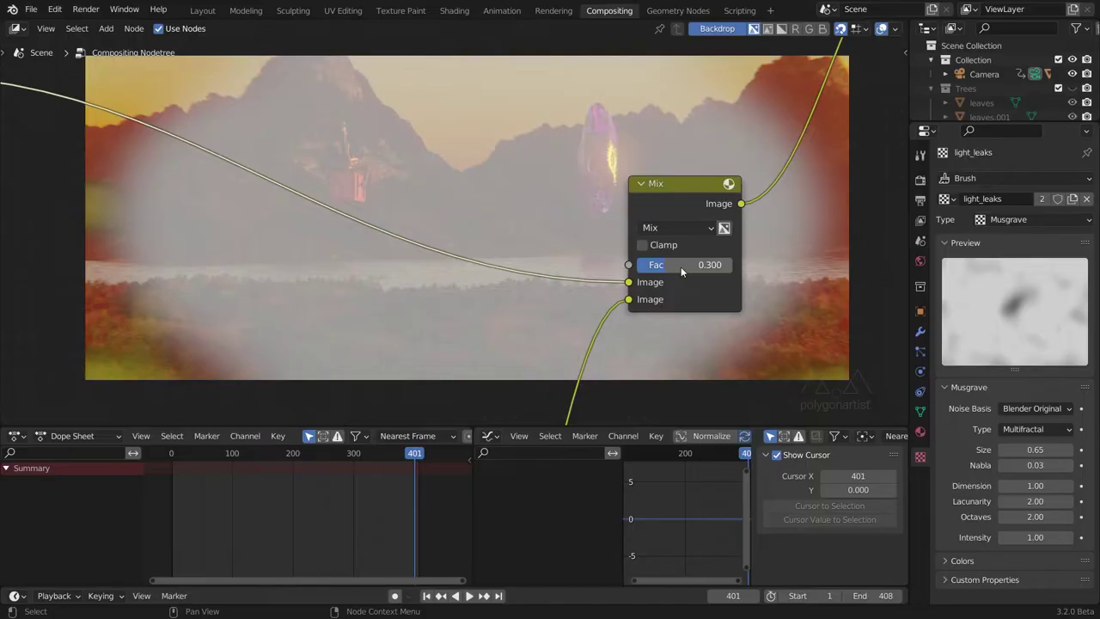
{"action": "left_click", "coordinate": [679, 227]}
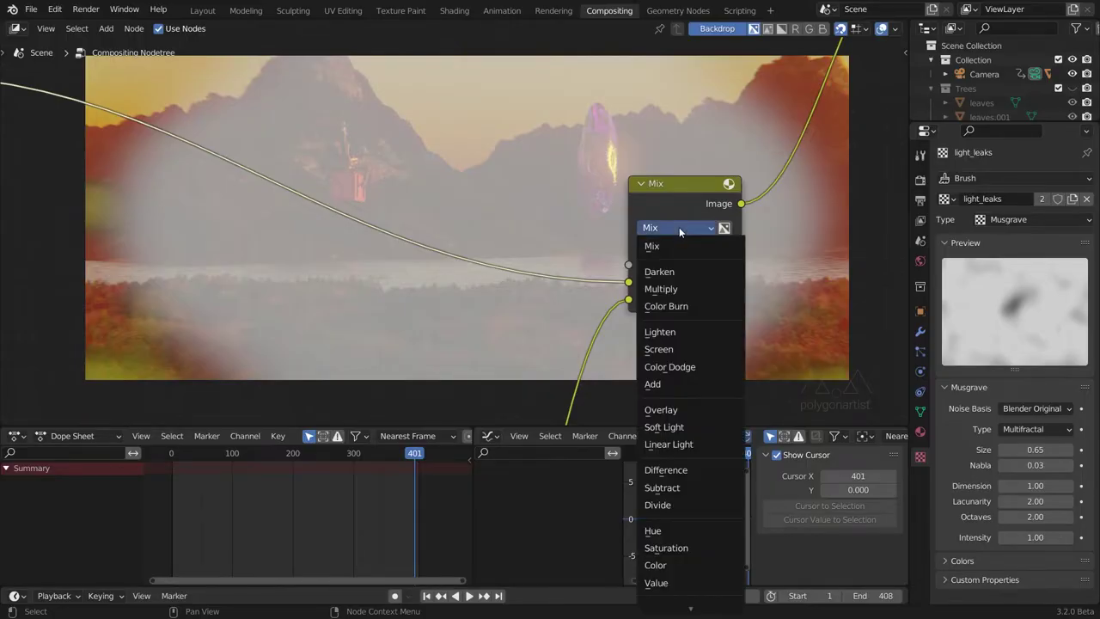
{"action": "left_click", "coordinate": [677, 287]}
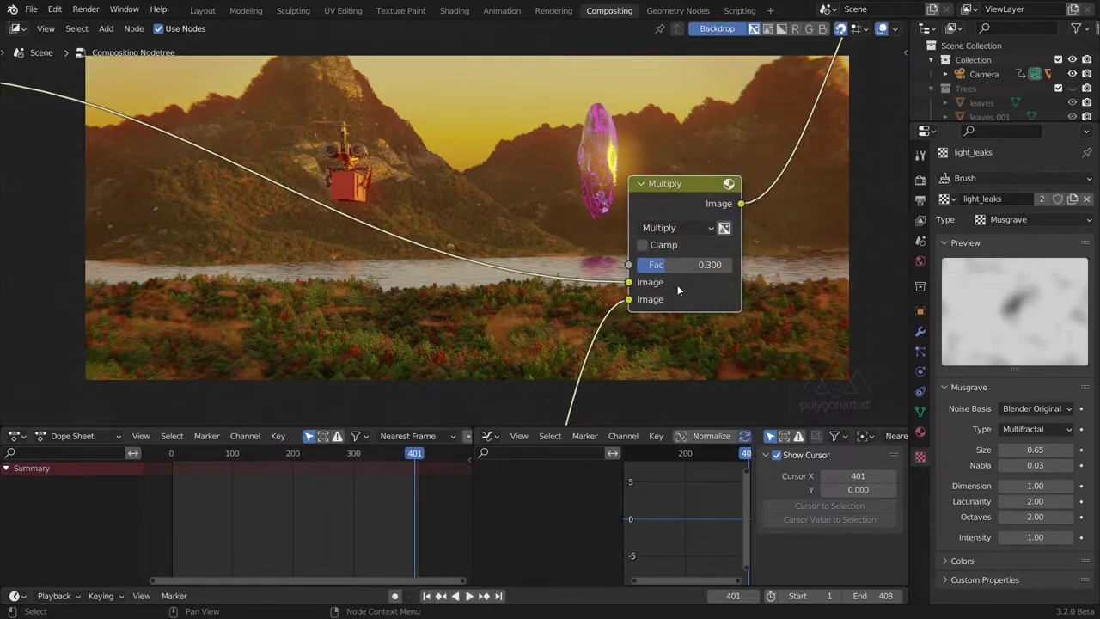
Rearrange the Multiply and Viewer nodes in line with the main node chain, leaving free space between them.
{"action": "middle_click_drag", "start_coordinate": [677, 290], "coordinate": [679, 304], "text": "alt"}
{"action": "scroll", "coordinate": [679, 300], "scroll_direction": "down", "scroll_amount": 3}
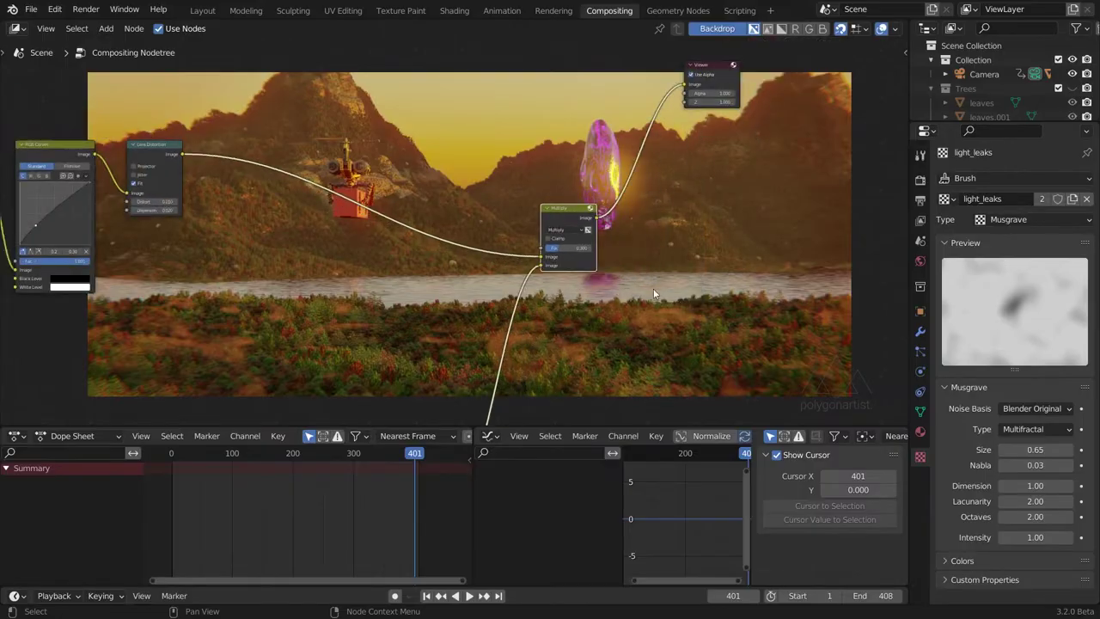
{"action": "left_click_drag", "start_coordinate": [592, 235], "coordinate": [619, 135]}
{"action": "middle_click_drag", "start_coordinate": [647, 245], "coordinate": [485, 341]}
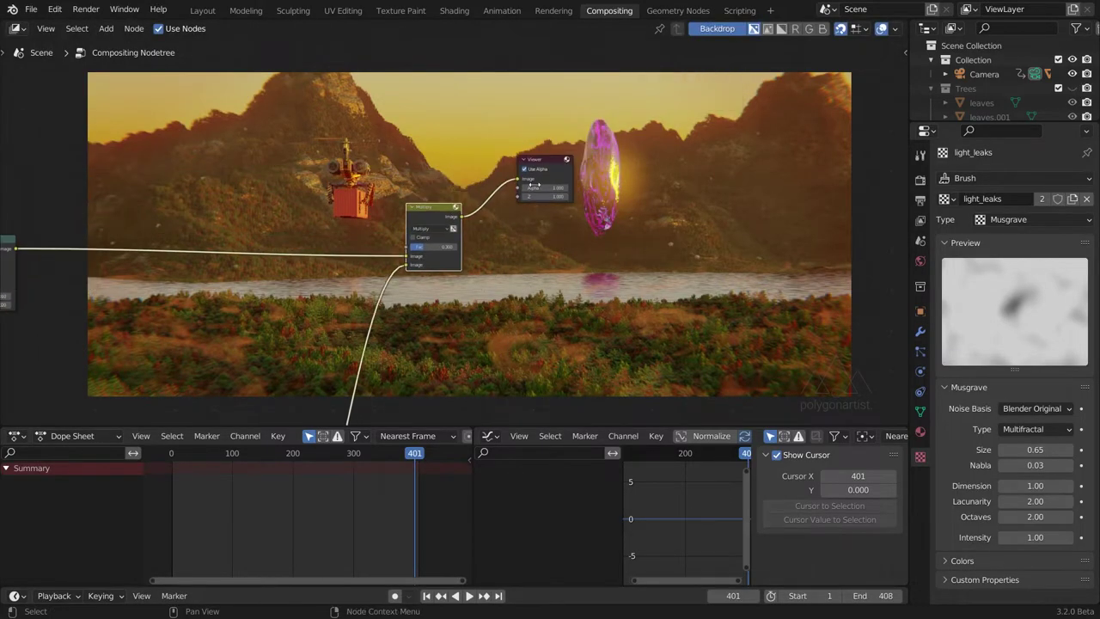
{"action": "left_click", "coordinate": [537, 161]}
{"action": "left_click_drag", "start_coordinate": [537, 161], "coordinate": [469, 235]}
{"action": "left_click_drag", "start_coordinate": [902, 184], "coordinate": [883, 219]}
{"action": "scroll", "coordinate": [559, 258], "scroll_direction": "down", "scroll_amount": 2}
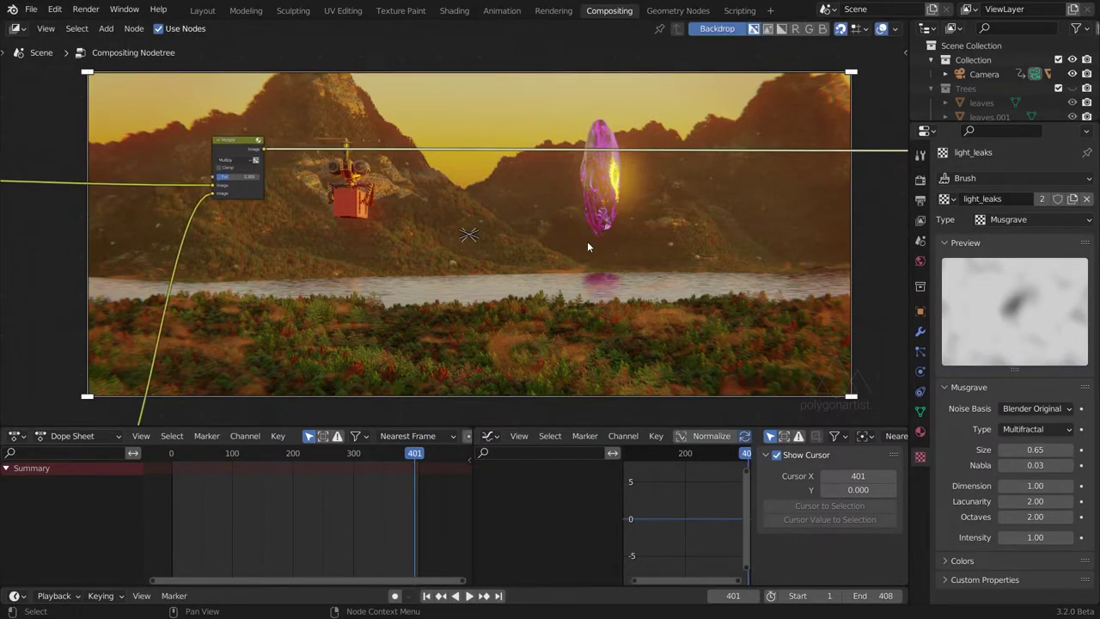
{"action": "middle_click_drag", "start_coordinate": [588, 240], "coordinate": [584, 219]}
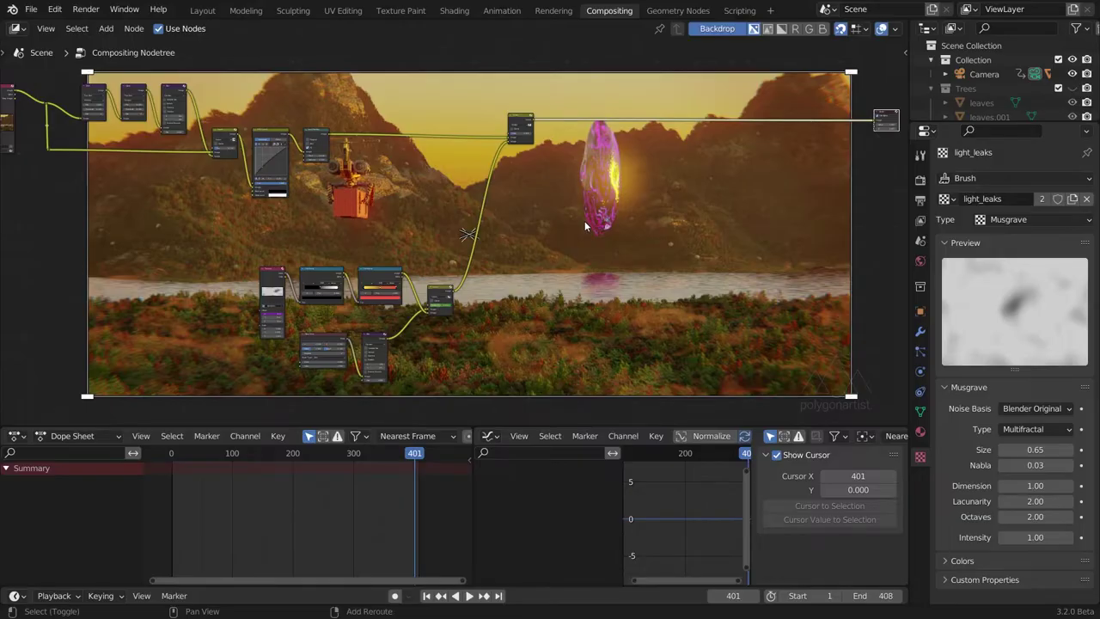
Add a Texture node in the free space below the link between the Multiply node and the Viewer.
{"action": "key", "text": "shift+a"}
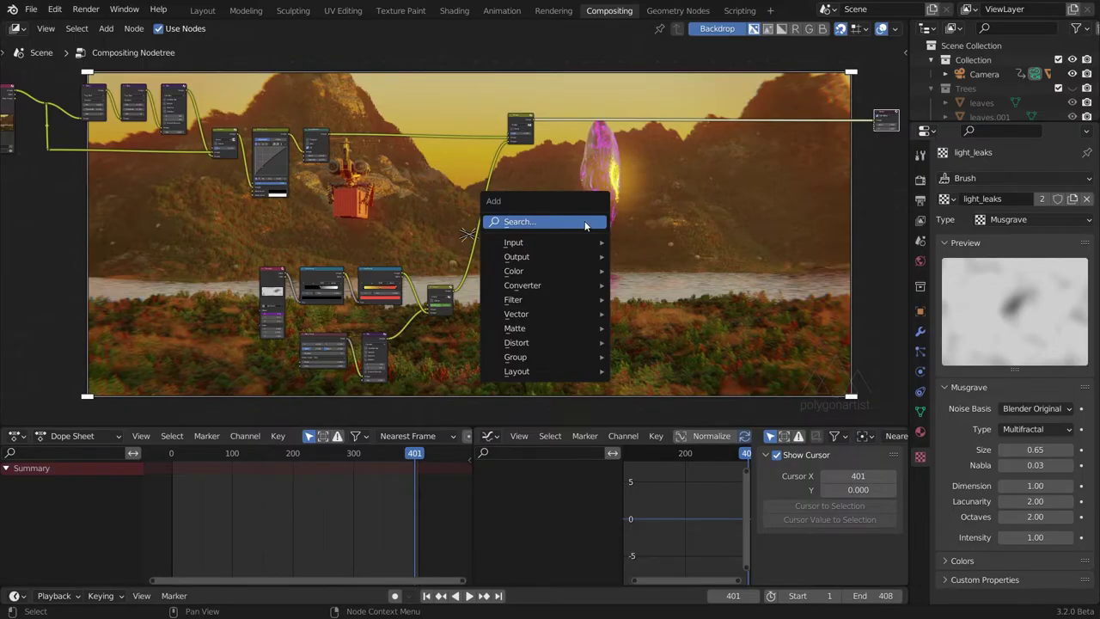
{"action": "left_click", "coordinate": [585, 225]}
{"action": "type", "text": "texture"}
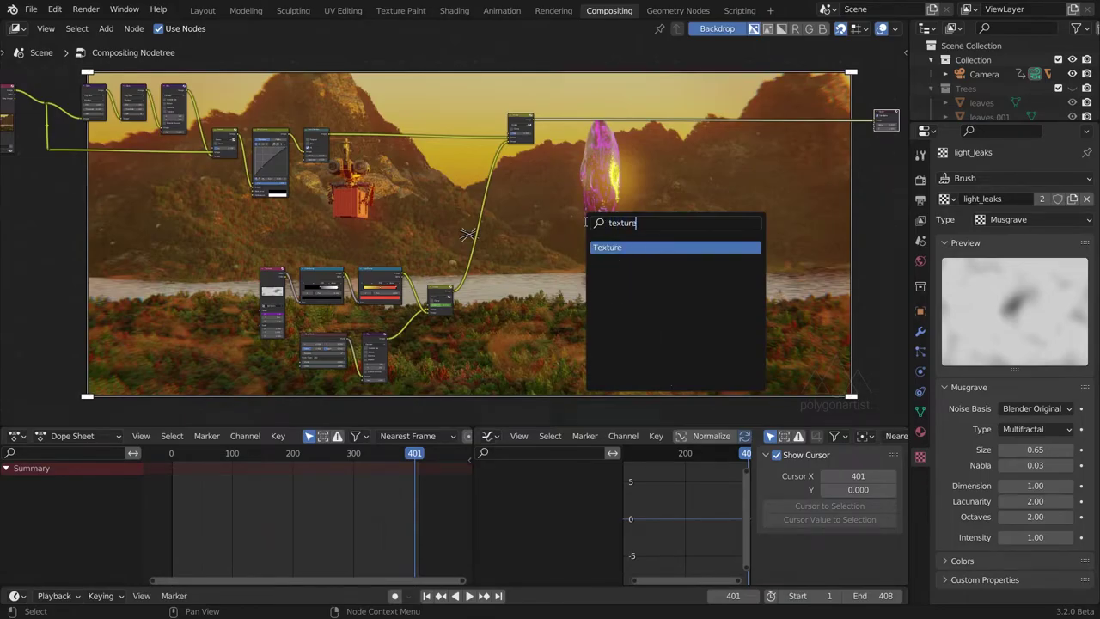
{"action": "key", "text": "Return"}
{"action": "left_click", "coordinate": [600, 243]}
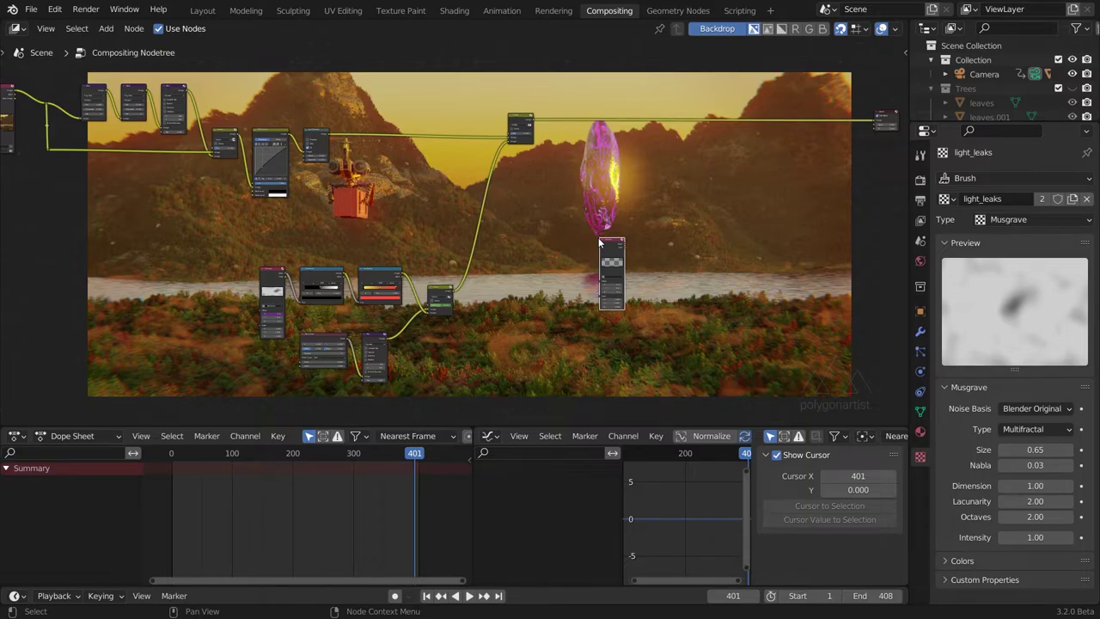
Create a new texture in place of light_leaks, name it video_noise and set its type to Noise.
{"action": "scroll", "coordinate": [688, 267], "scroll_direction": "up", "scroll_amount": 4}
{"action": "middle_click_drag", "start_coordinate": [705, 265], "coordinate": [576, 248]}
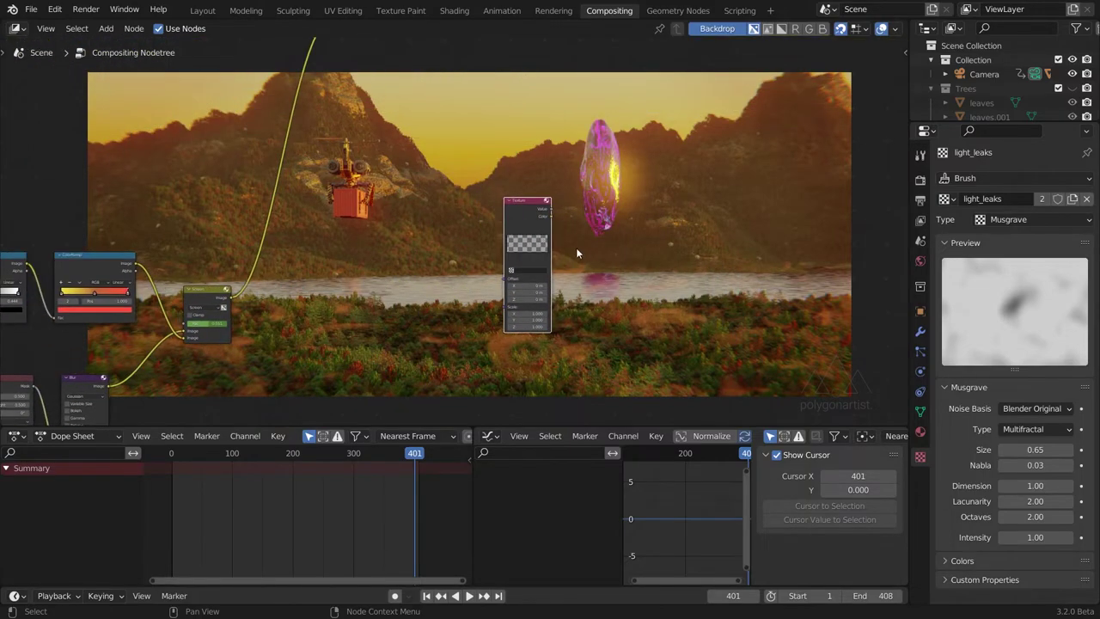
{"action": "scroll", "coordinate": [576, 249], "scroll_direction": "up", "scroll_amount": 2}
{"action": "middle_click_drag", "start_coordinate": [649, 258], "coordinate": [520, 264]}
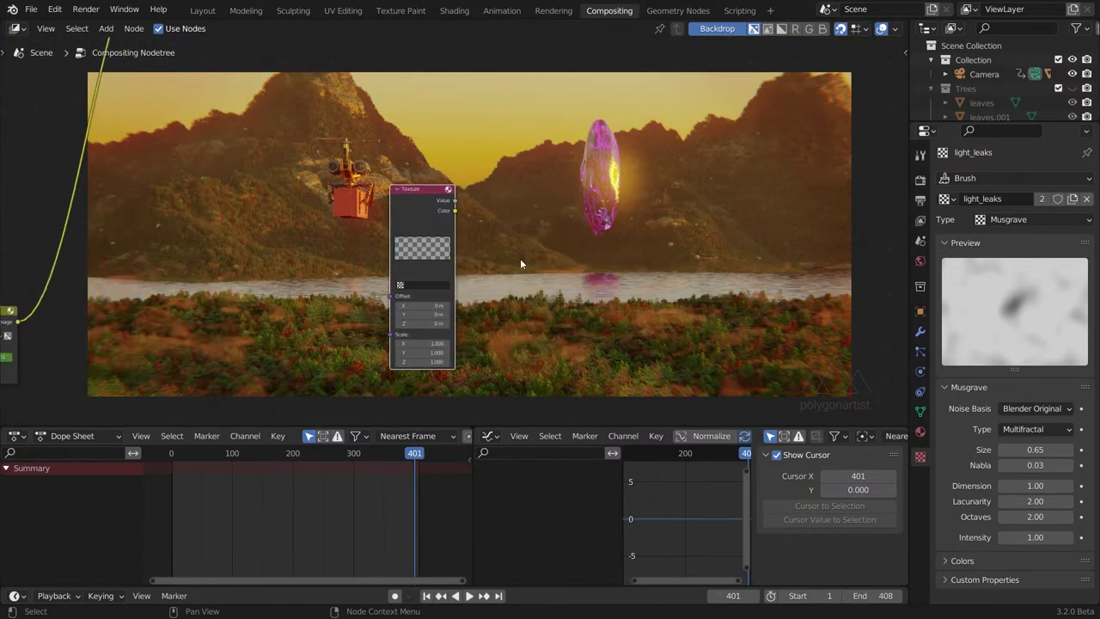
{"action": "left_click", "coordinate": [1087, 200]}
{"action": "left_click", "coordinate": [1037, 199]}
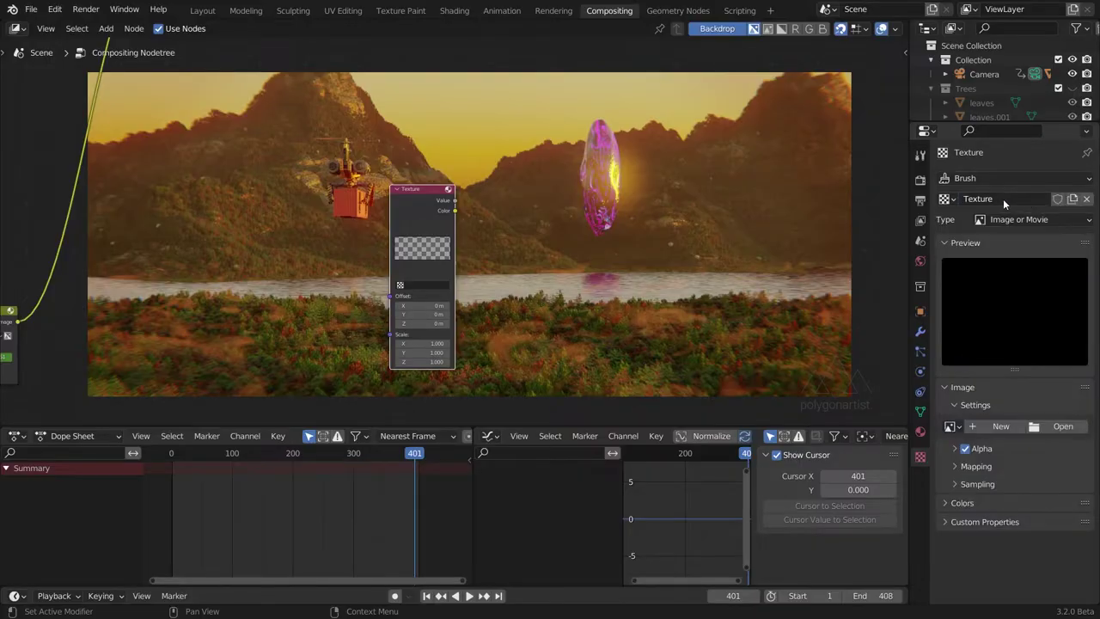
{"action": "double_click", "coordinate": [997, 198]}
{"action": "type", "text": "video"}
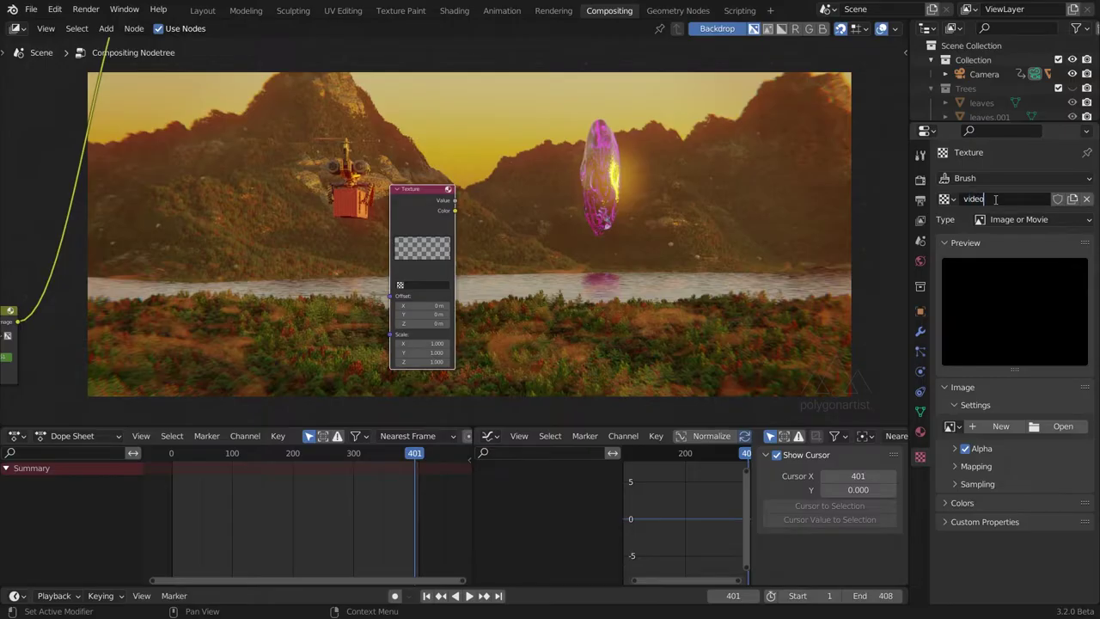
{"action": "type", "text": "_ndise"}
{"action": "key", "text": "Return"}
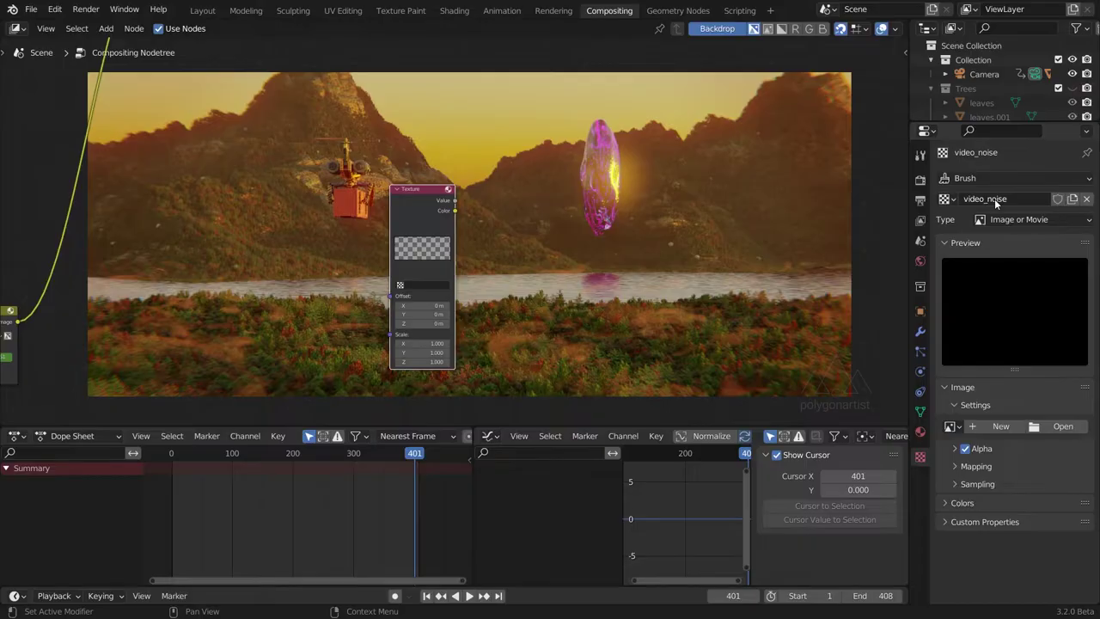
{"action": "left_click", "coordinate": [1032, 221]}
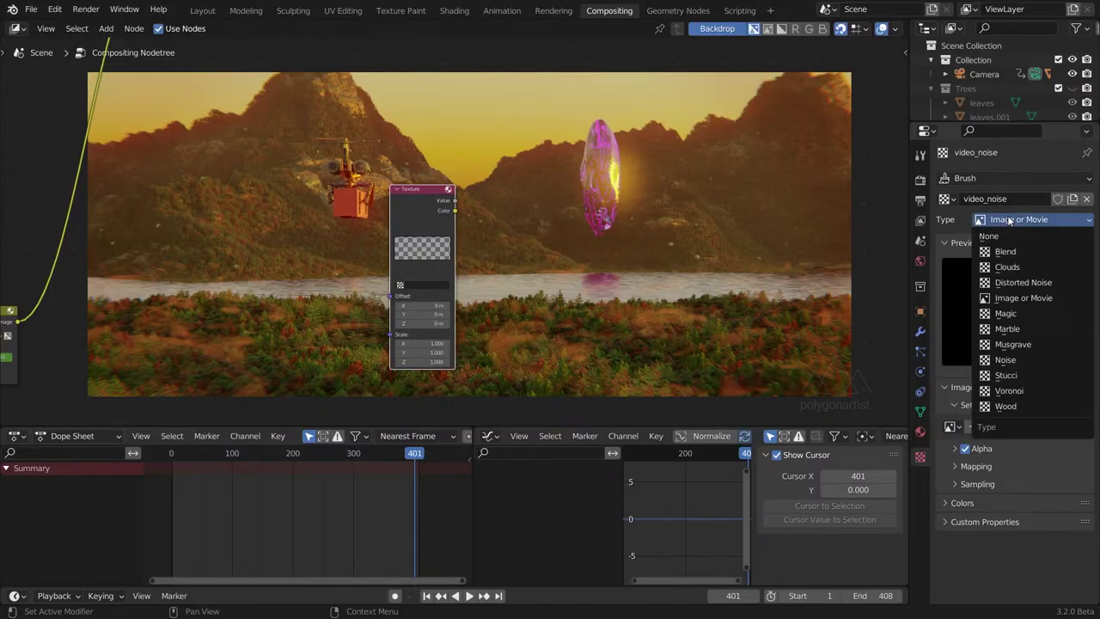
{"action": "left_click", "coordinate": [1017, 360]}
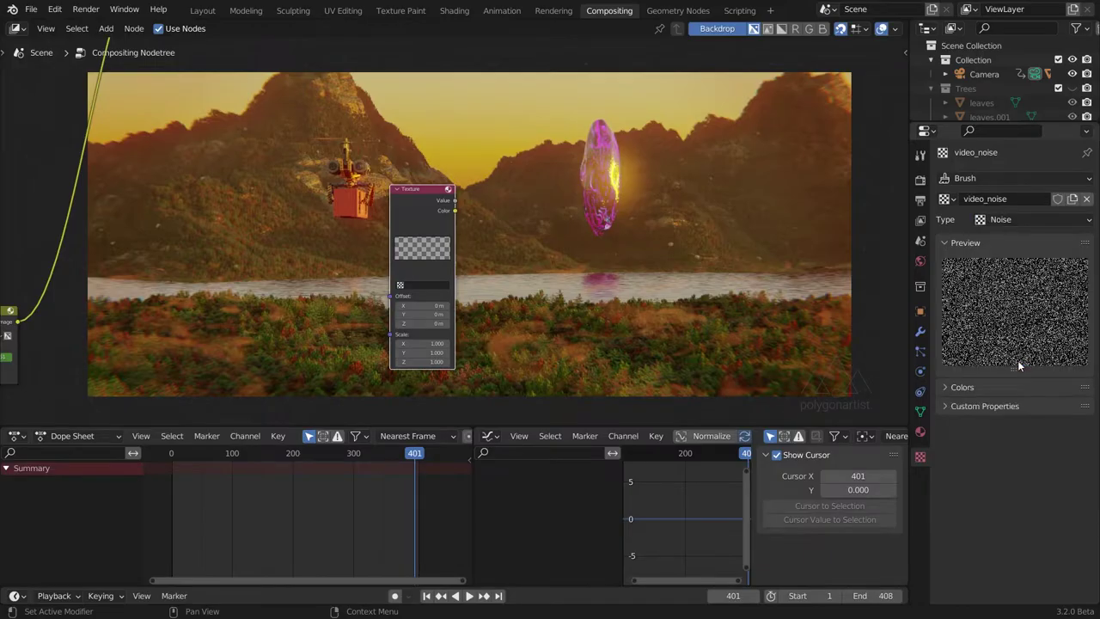
Assign the video_noise texture to the new Texture node and preview that node through the Viewer.
{"action": "scroll", "coordinate": [430, 292], "scroll_direction": "up", "scroll_amount": 2}
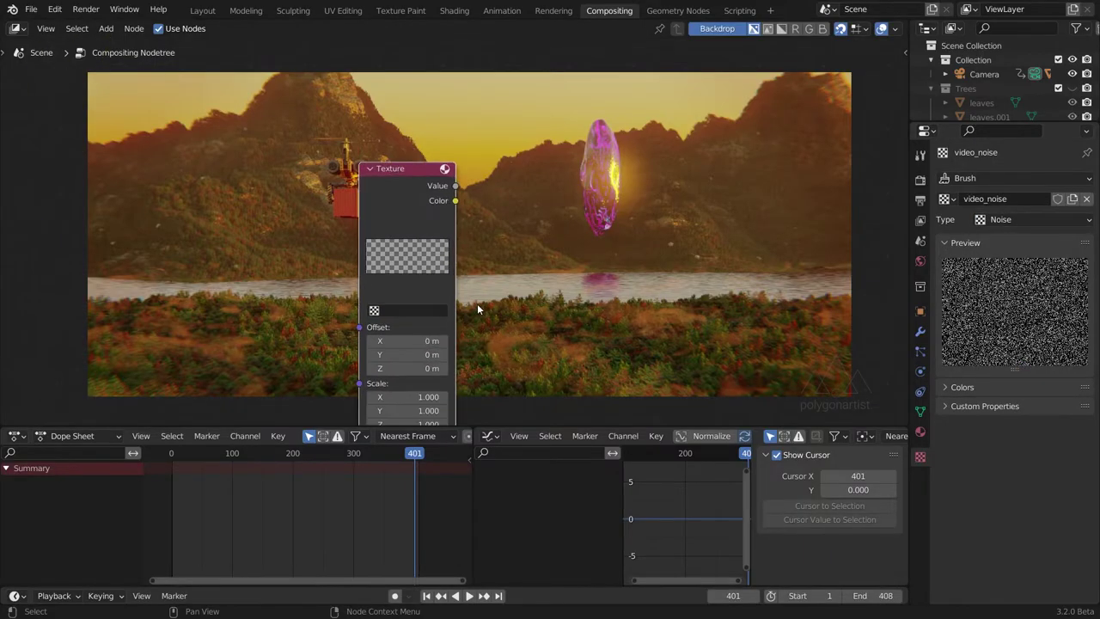
{"action": "left_click", "coordinate": [432, 313]}
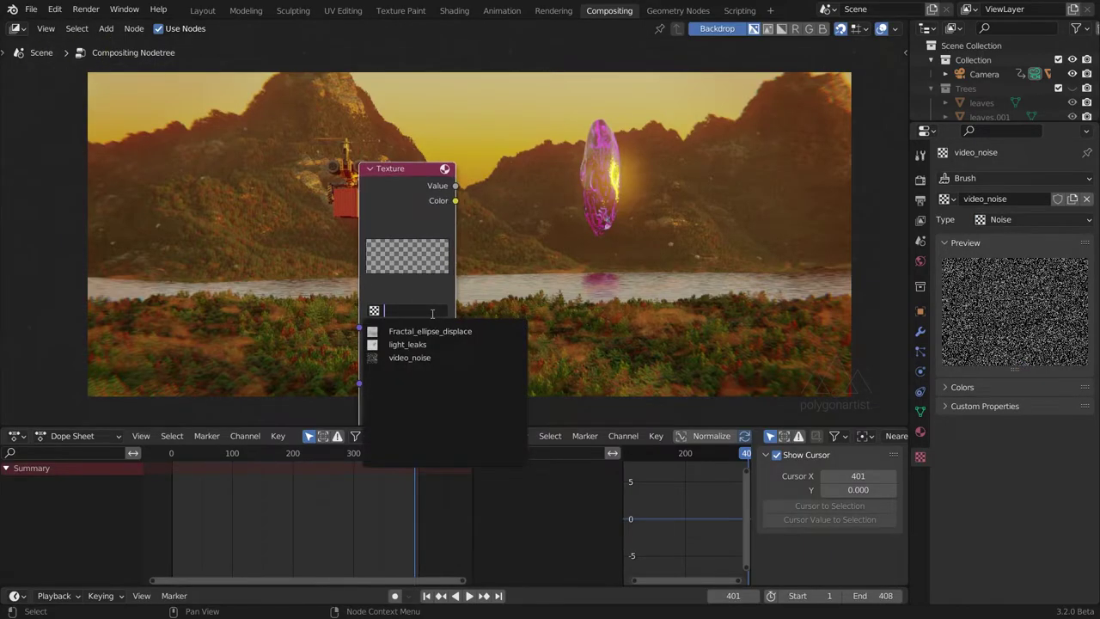
{"action": "left_click", "coordinate": [409, 358]}
{"action": "left_click", "coordinate": [412, 220], "text": "ctrl+shift"}
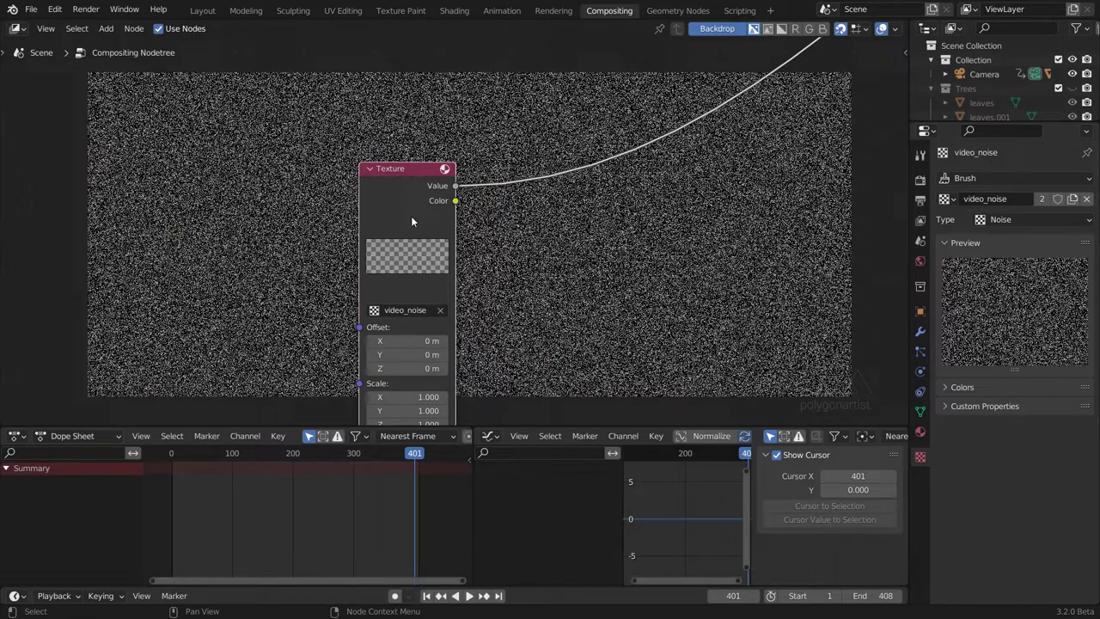
Duplicate the video_noise Texture node directly below the original and clear the texture assigned to the copy.
{"action": "left_click_drag", "start_coordinate": [412, 220], "coordinate": [432, 132]}
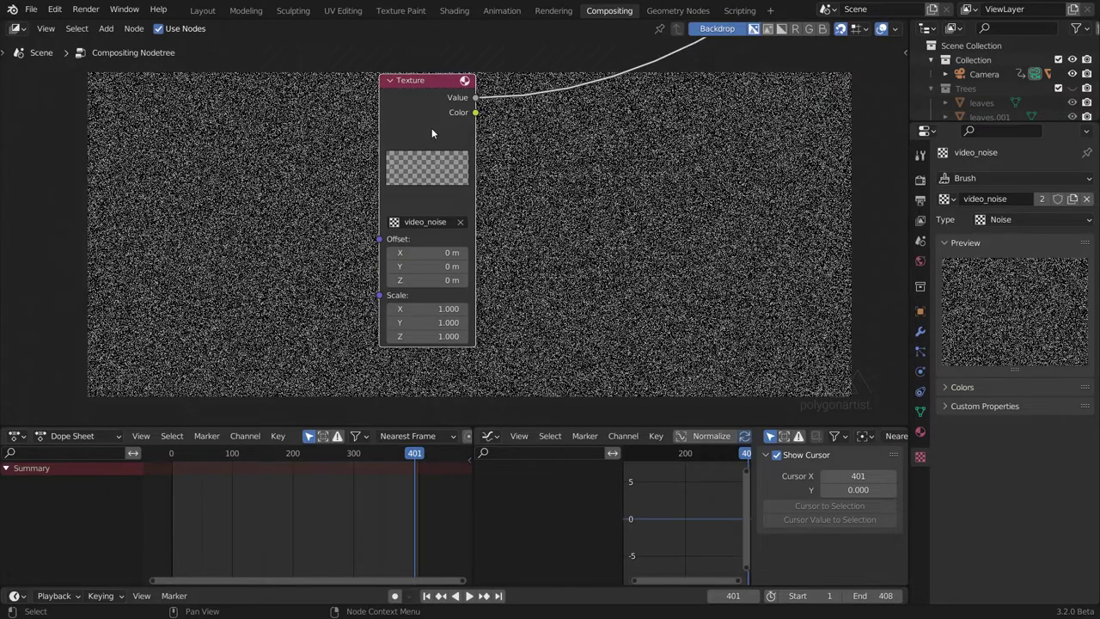
{"action": "scroll", "coordinate": [432, 128], "scroll_direction": "down", "scroll_amount": 2}
{"action": "key", "text": "shift+d"}
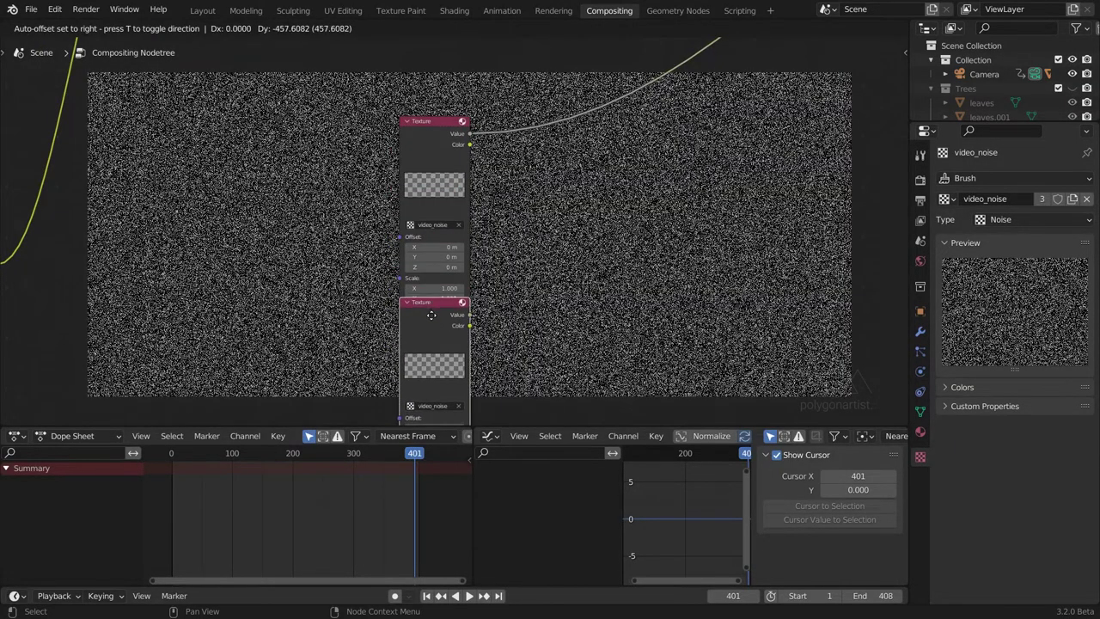
{"action": "left_click", "coordinate": [432, 342]}
{"action": "middle_click_drag", "start_coordinate": [503, 349], "coordinate": [476, 221]}
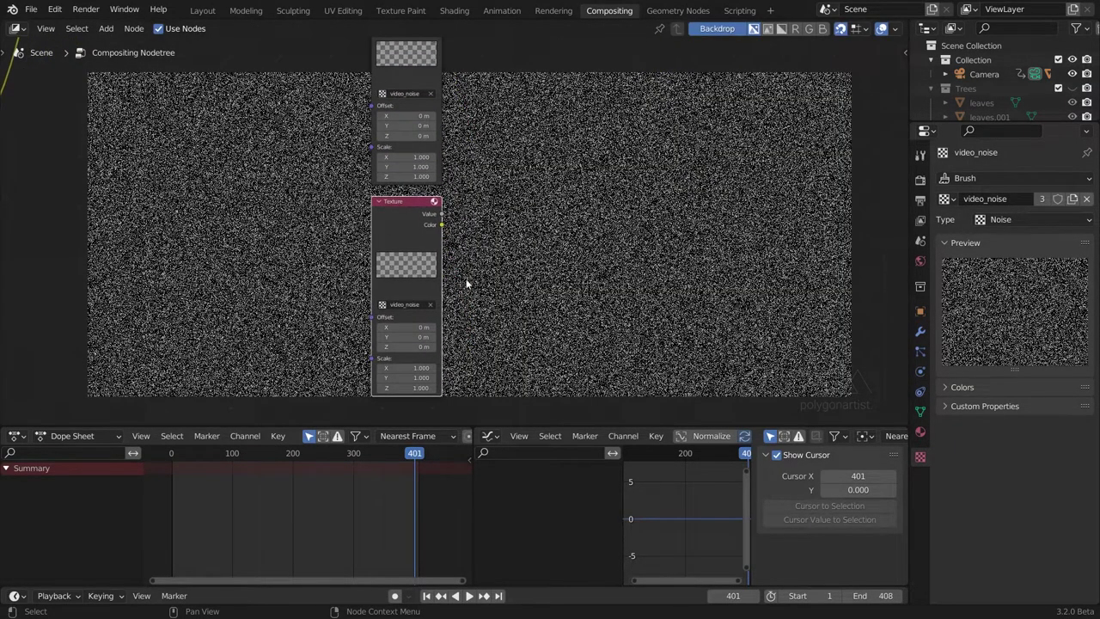
{"action": "scroll", "coordinate": [466, 279], "scroll_direction": "up", "scroll_amount": 1}
{"action": "left_click", "coordinate": [425, 324]}
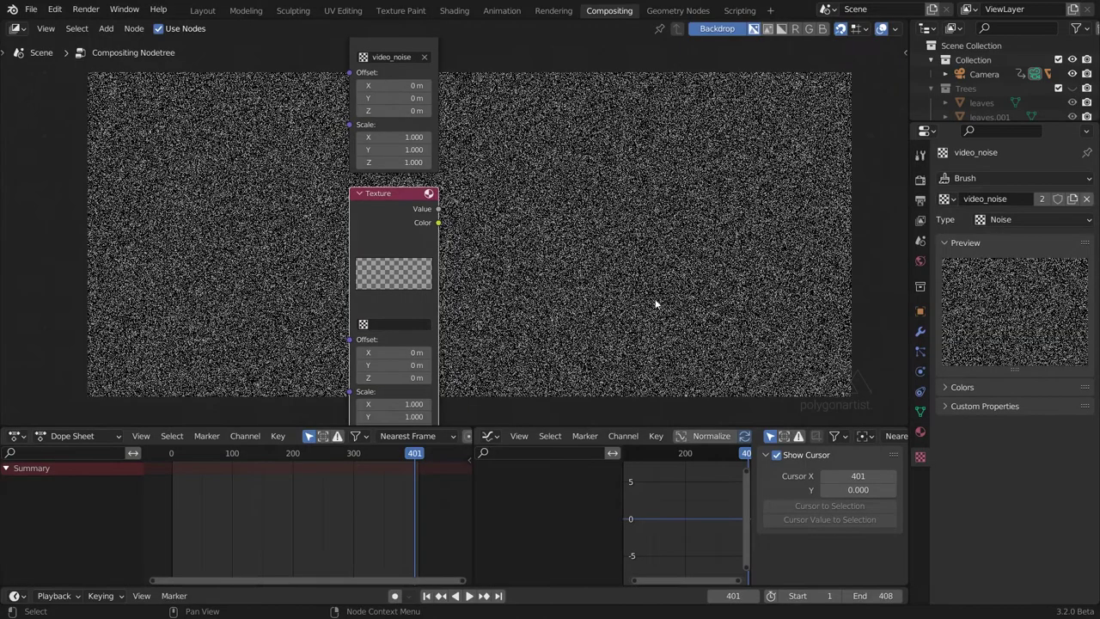
Create another new texture in place of video_noise in the texture properties and set its type to Stucci.
{"action": "left_click", "coordinate": [1087, 199]}
{"action": "left_click", "coordinate": [1062, 200]}
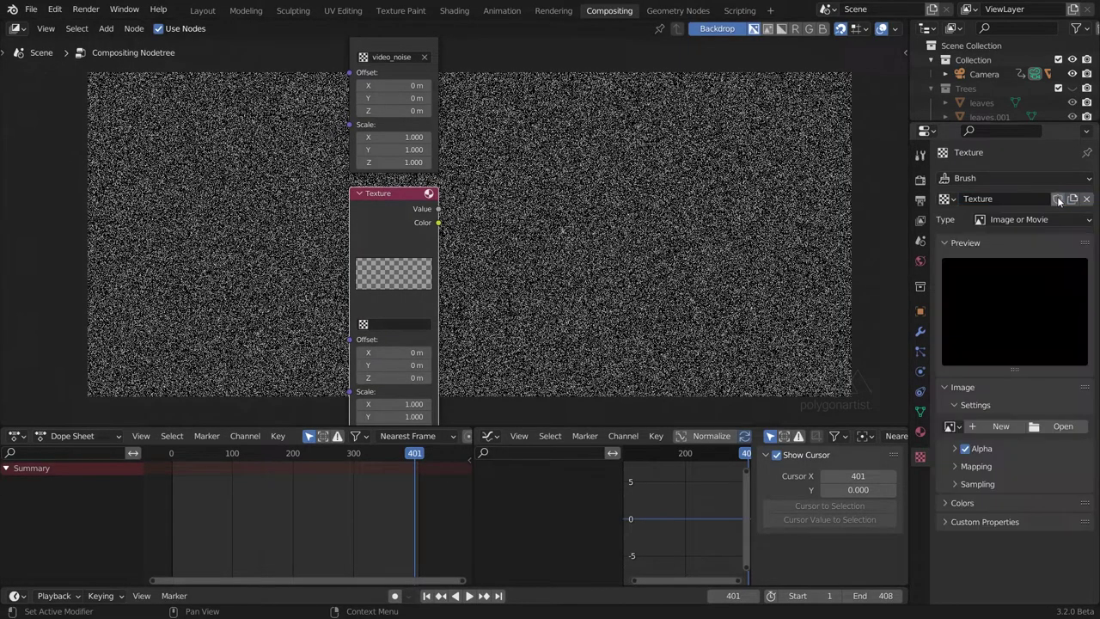
{"action": "left_click", "coordinate": [1043, 217]}
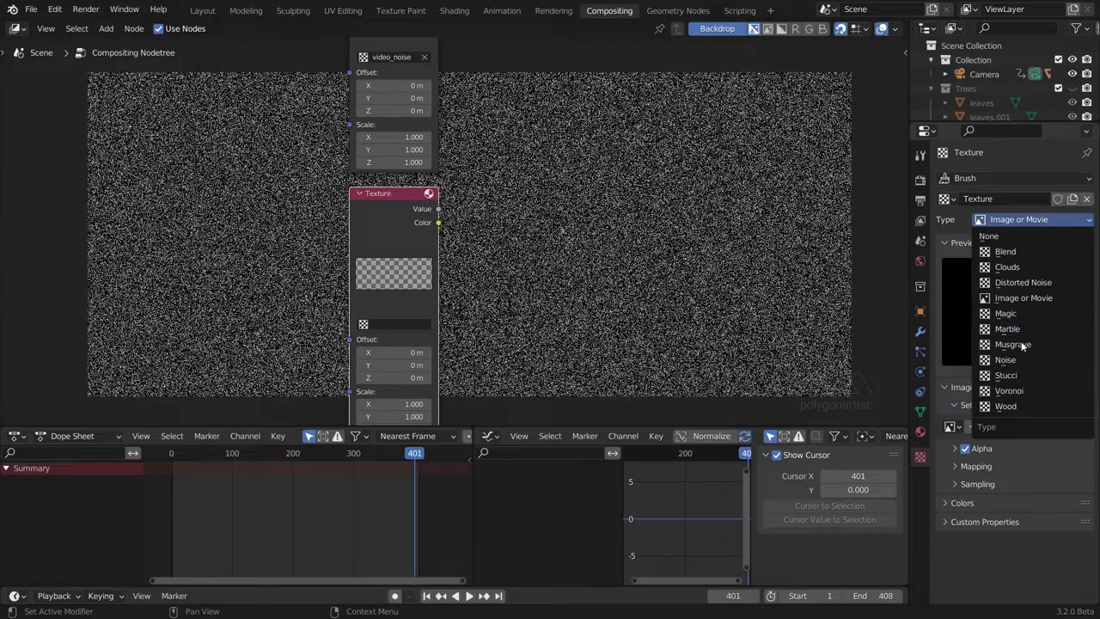
{"action": "left_click", "coordinate": [1022, 377]}
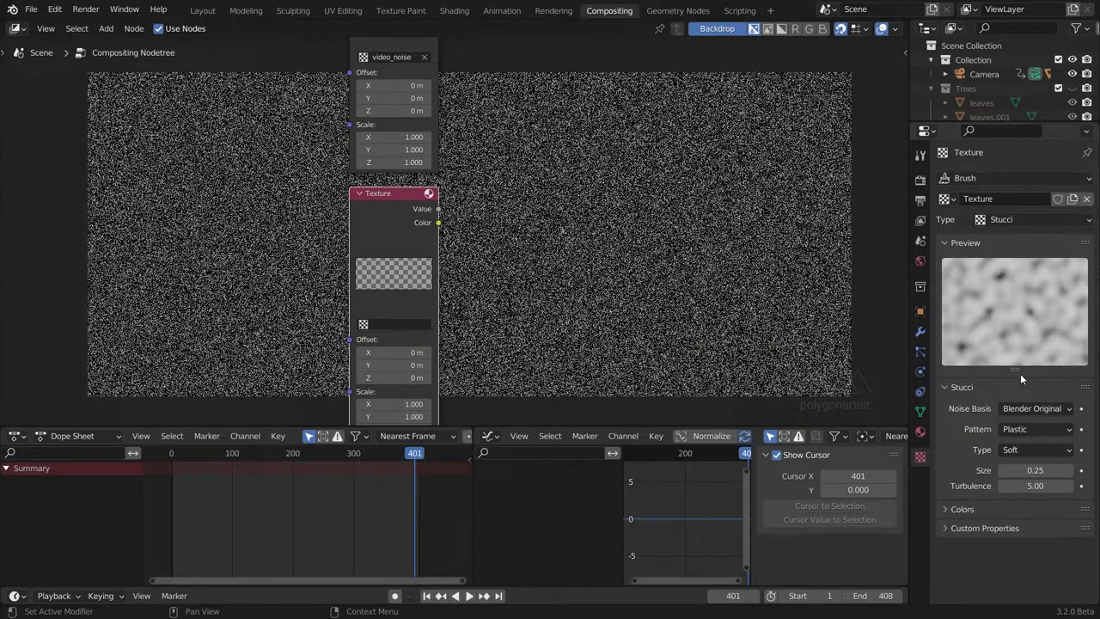
Set the Stucci texture's pattern to Wall Out and its size to 0.04.
{"action": "left_click", "coordinate": [1028, 428]}
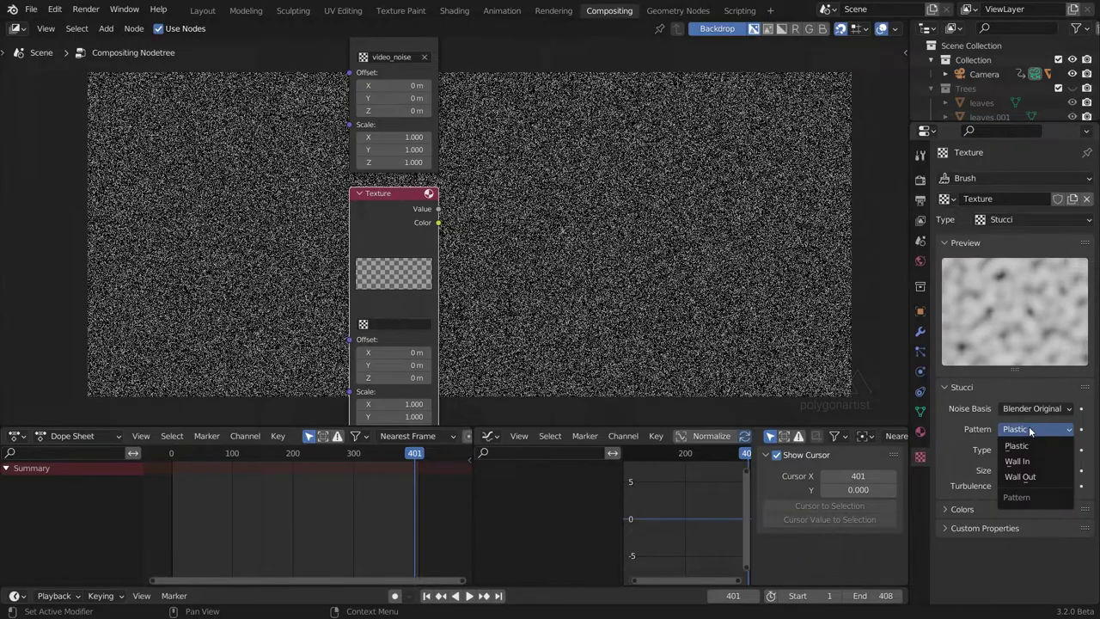
{"action": "left_click", "coordinate": [1027, 476]}
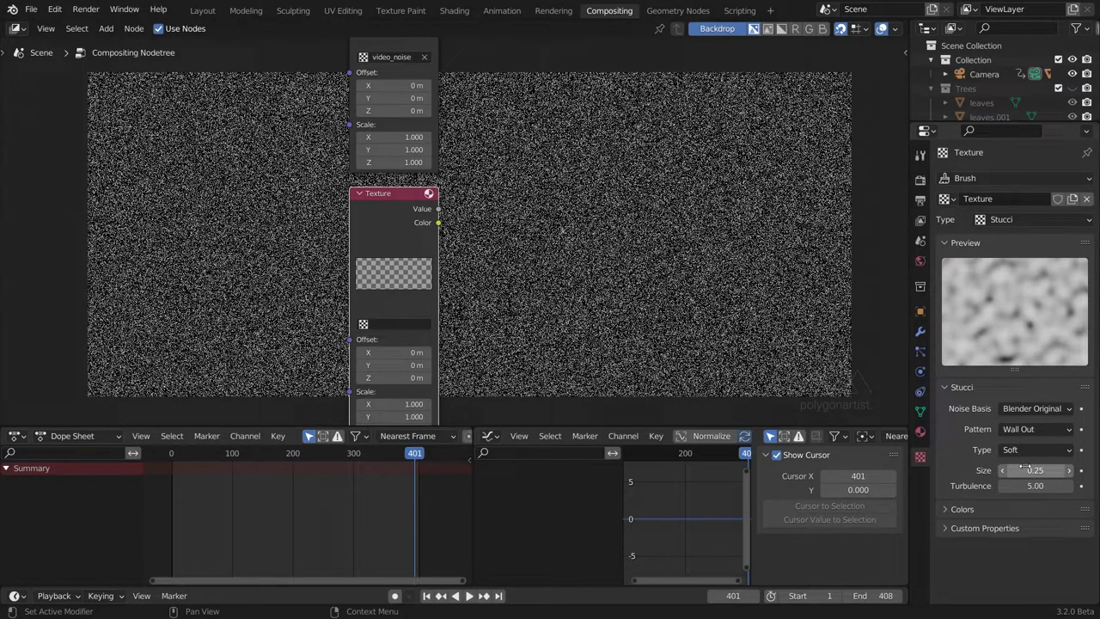
{"action": "double_click", "coordinate": [1026, 468]}
{"action": "key", "text": "BackSpace"}
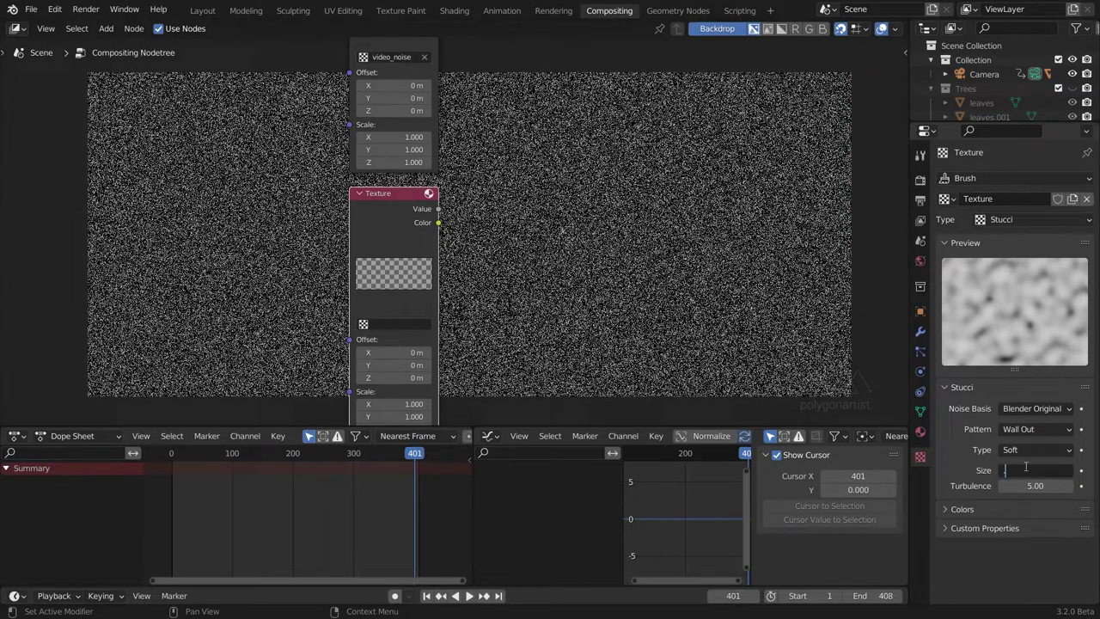
{"action": "type", "text": "0.04"}
{"action": "key", "text": "Return"}
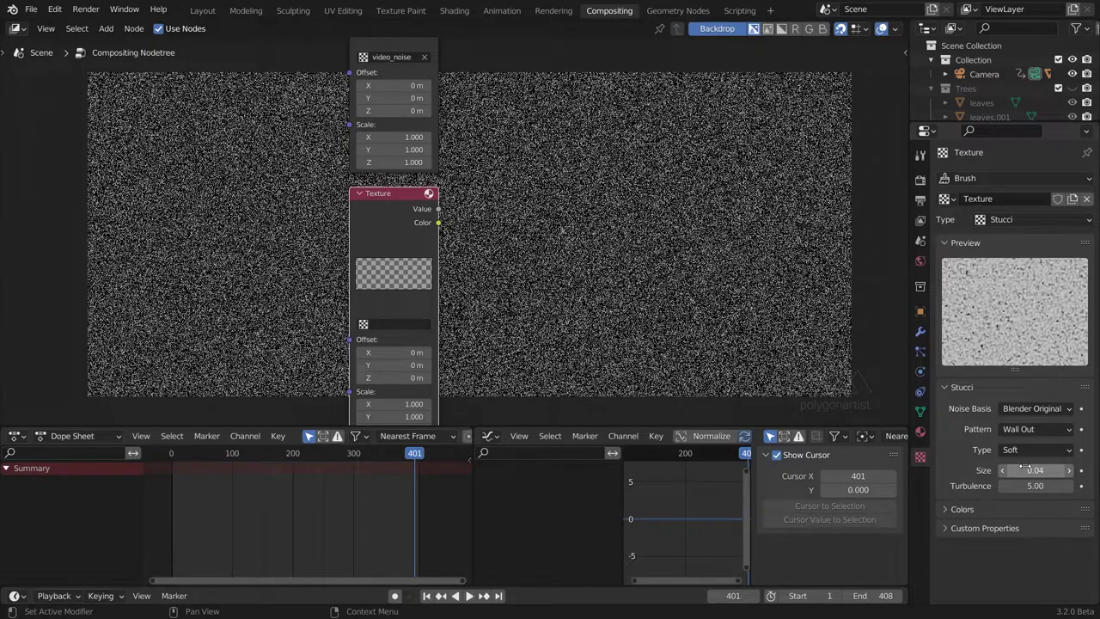
Assign the Stucci texture to the duplicated Texture node and rename the texture film_grain.
{"action": "left_click", "coordinate": [410, 324]}
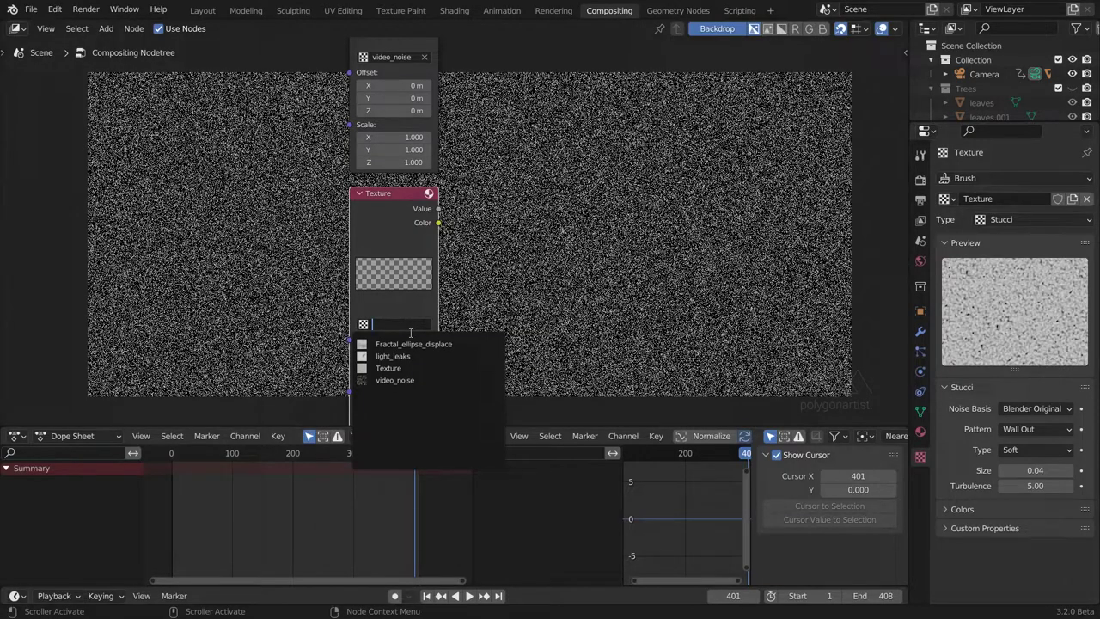
{"action": "left_click", "coordinate": [389, 368]}
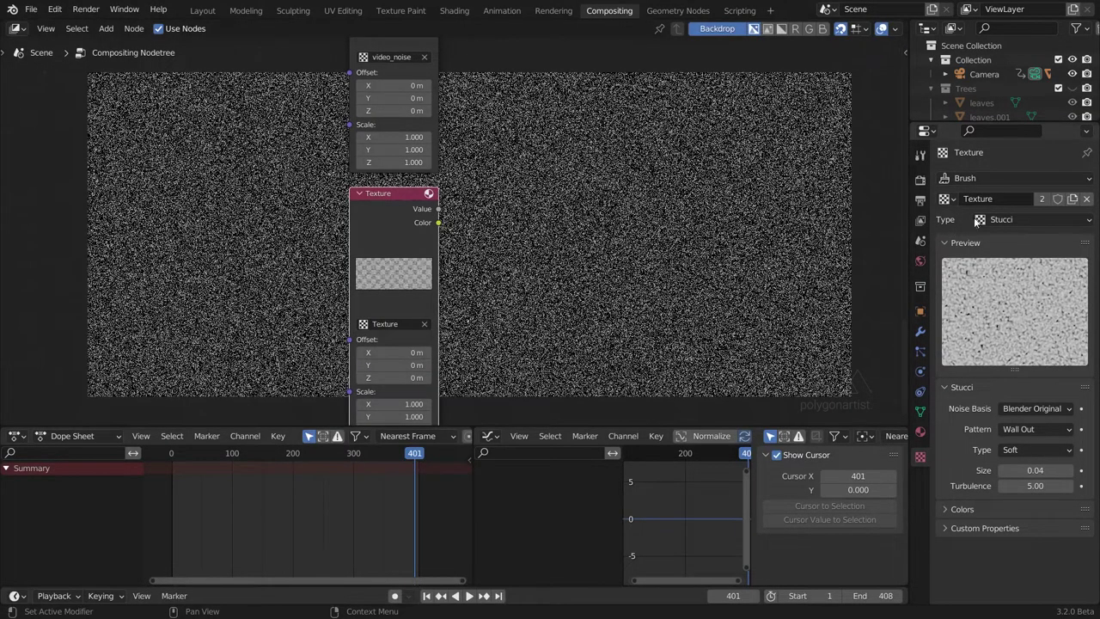
{"action": "double_click", "coordinate": [995, 200]}
{"action": "type", "text": "film_grain"}
{"action": "key", "text": "Return"}
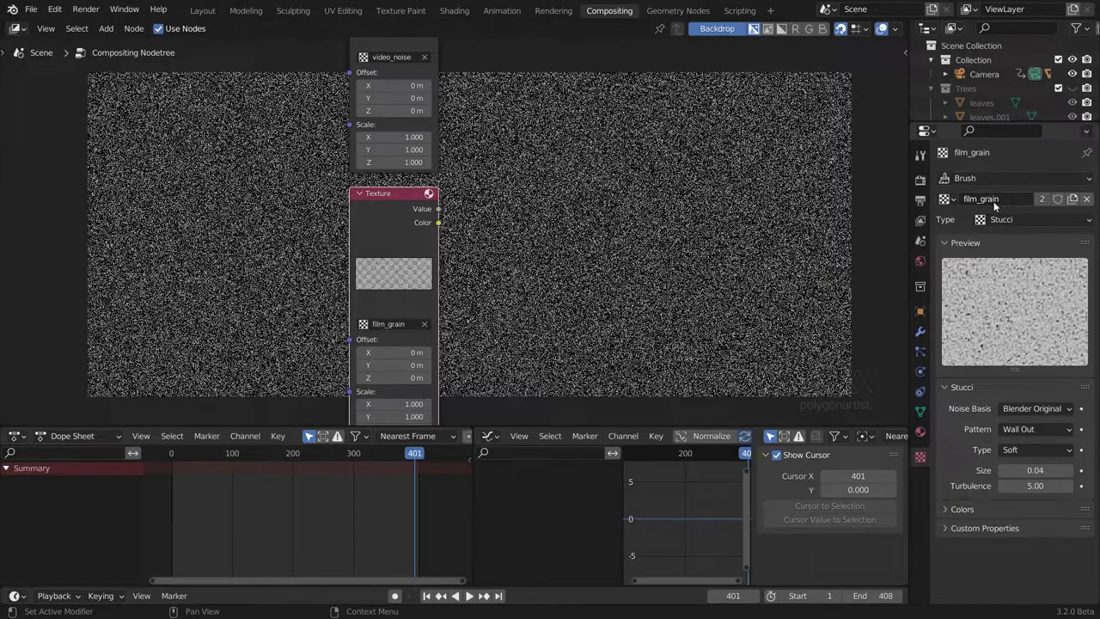
Preview the film_grain Texture node through the Viewer and raise the texture's turbulence to 63.30.
{"action": "left_click", "coordinate": [397, 229], "text": "ctrl+shift"}
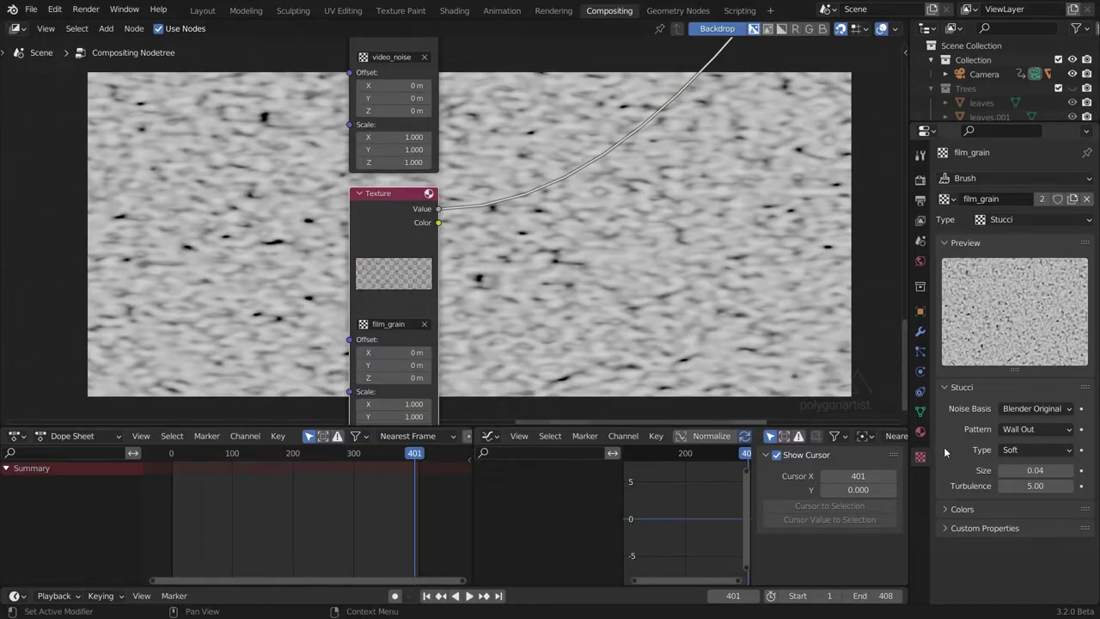
{"action": "mouse_move", "coordinate": [1032, 485]}
{"action": "left_mouse_down"}
{"action": "mouse_move", "coordinate": [1087, 485]}
{"action": "mouse_move", "coordinate": [1020, 487]}
{"action": "mouse_move", "coordinate": [1079, 488]}
{"action": "mouse_move", "coordinate": [1029, 486]}
{"action": "left_mouse_up"}
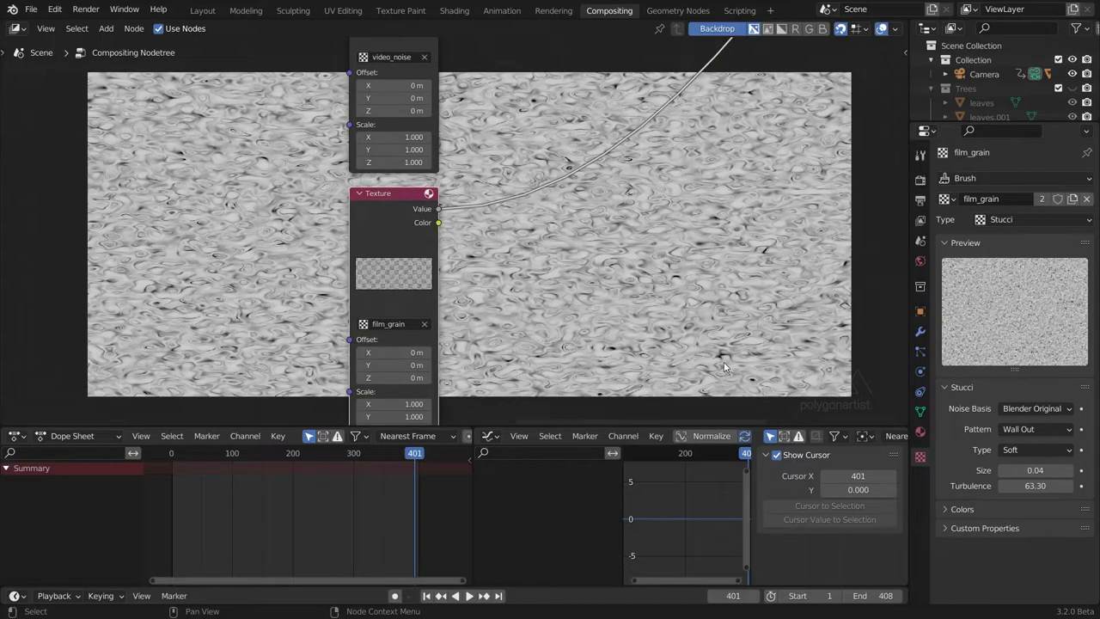
Insert a ColorRamp node on the link between the film_grain Texture node and the Viewer.
{"action": "key", "text": "shift+a"}
{"action": "left_click", "coordinate": [603, 285]}
{"action": "type", "text": "color"}
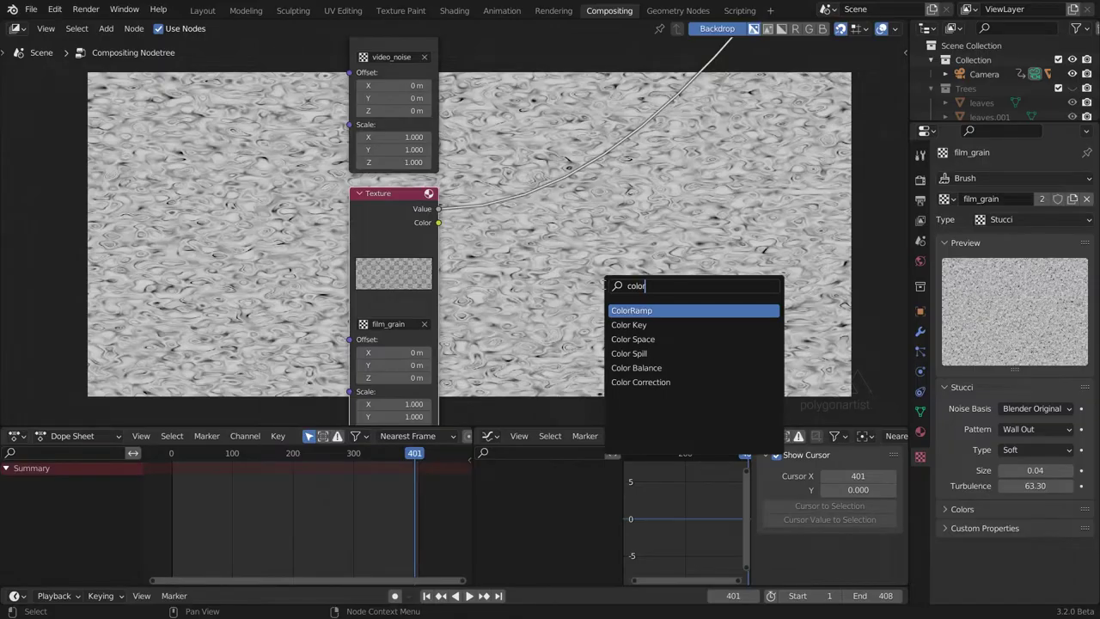
{"action": "key", "text": "Return"}
{"action": "left_click", "coordinate": [679, 77]}
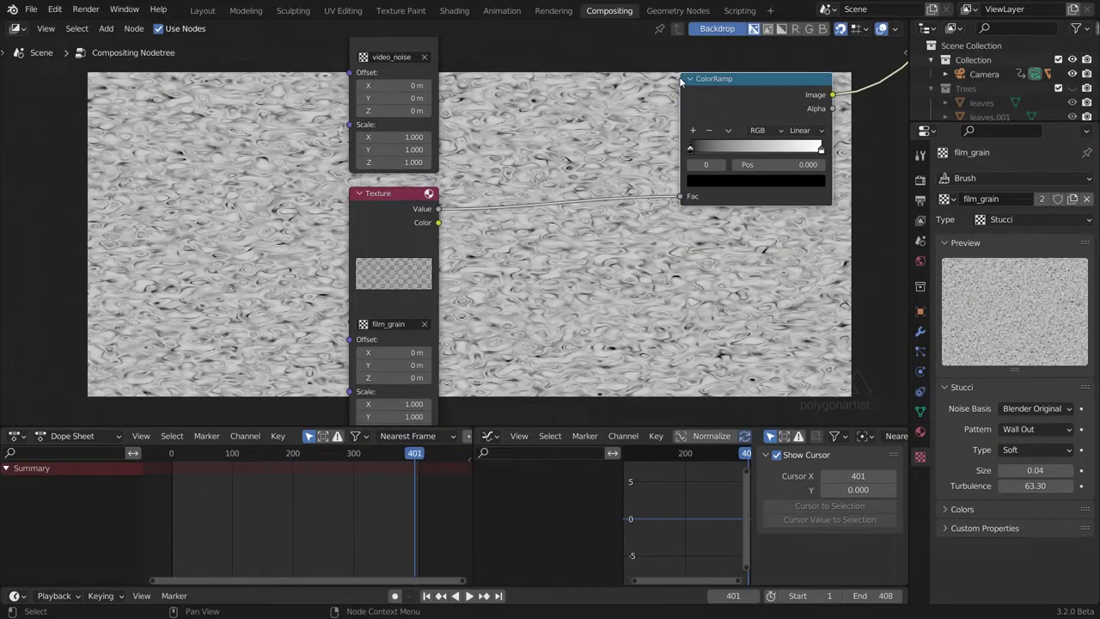
Flip the color ramp, then move its black stop to position 0.138 and its white stop to 0.120.
{"action": "left_click", "coordinate": [727, 130]}
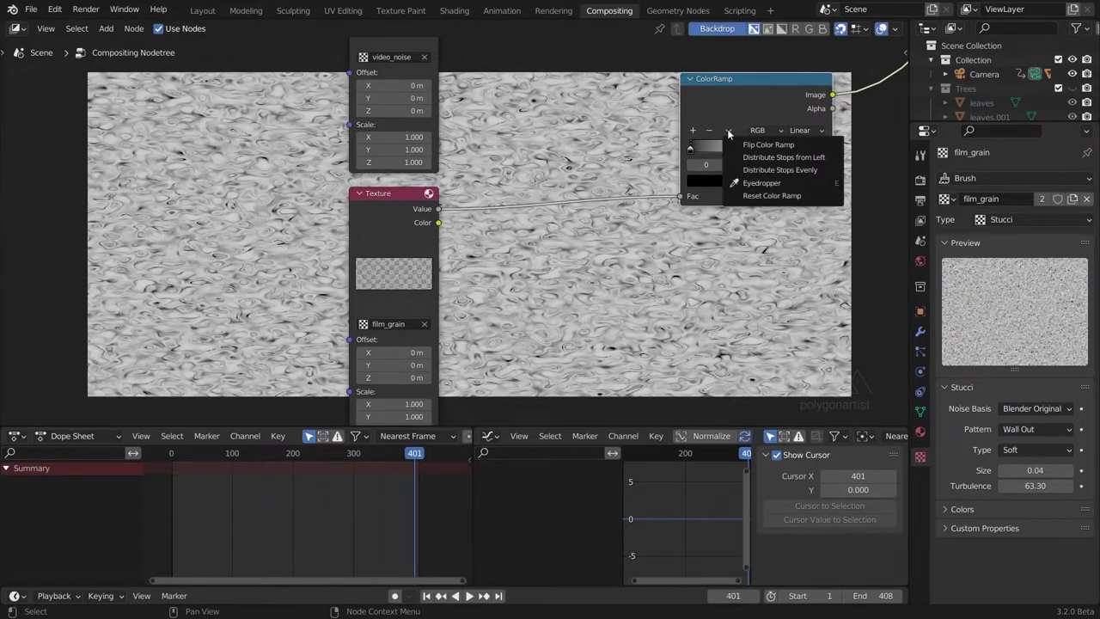
{"action": "left_click", "coordinate": [732, 144]}
{"action": "left_click_drag", "start_coordinate": [821, 150], "coordinate": [703, 161]}
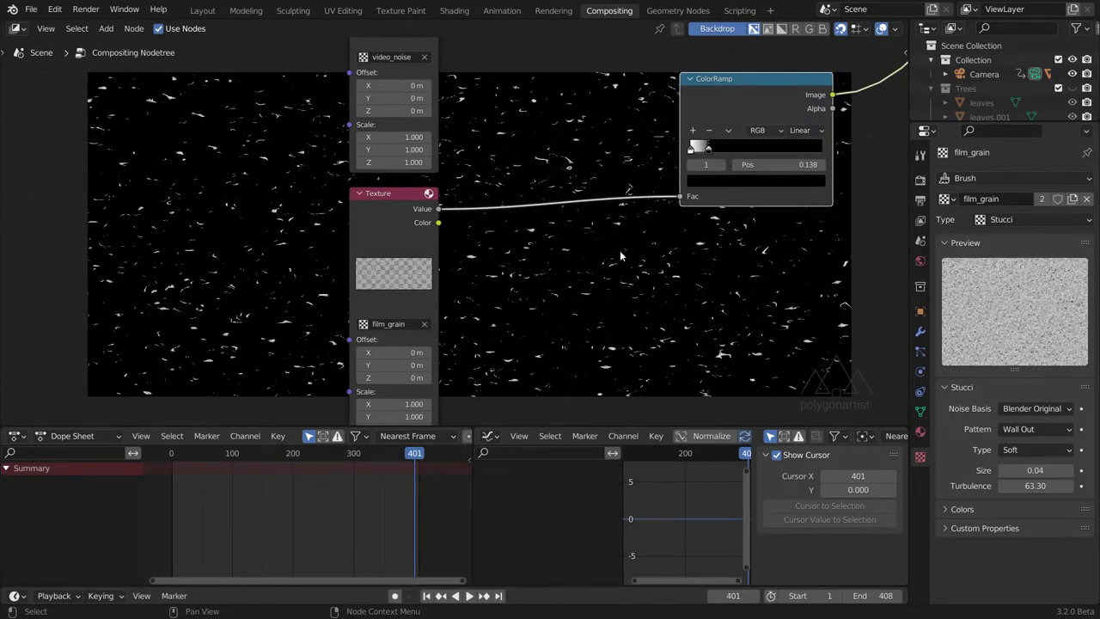
{"action": "key", "text": "alt+v"}
{"action": "key", "text": "alt+v"}
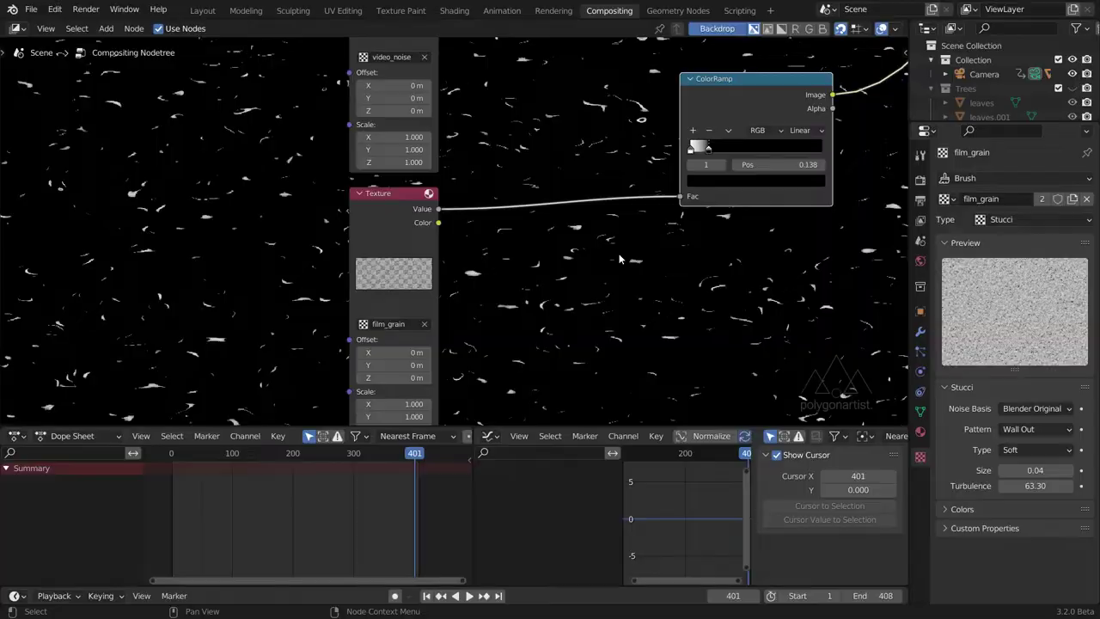
{"action": "left_click_drag", "start_coordinate": [693, 149], "coordinate": [704, 150]}
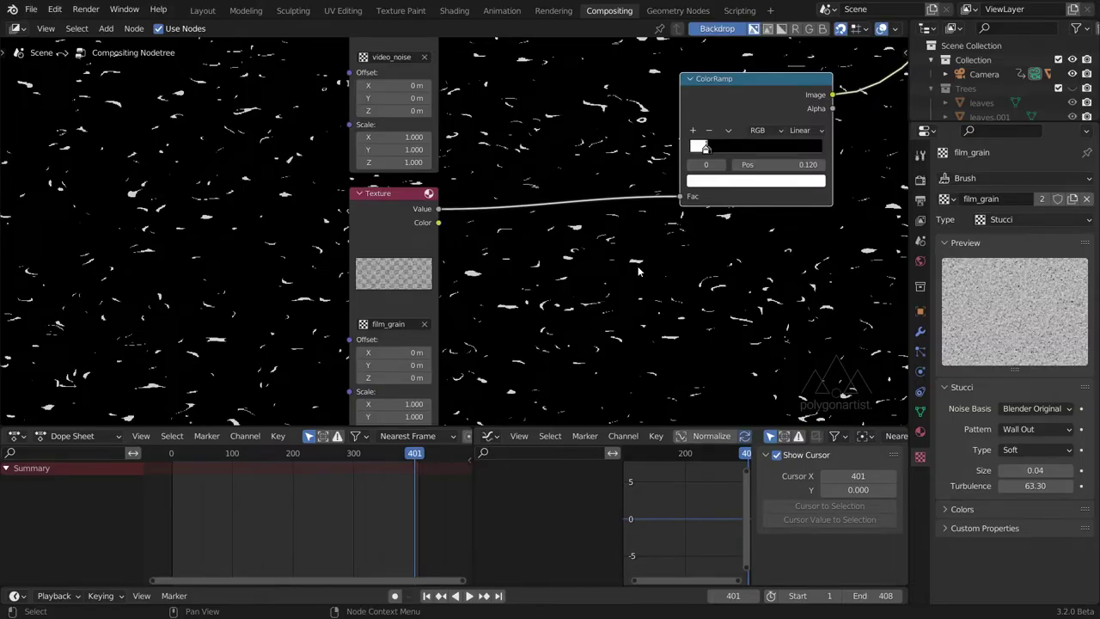
Insert a Scale node on the link between the film_grain Texture node and the ColorRamp.
{"action": "key", "text": "shift+a"}
{"action": "left_click", "coordinate": [639, 267]}
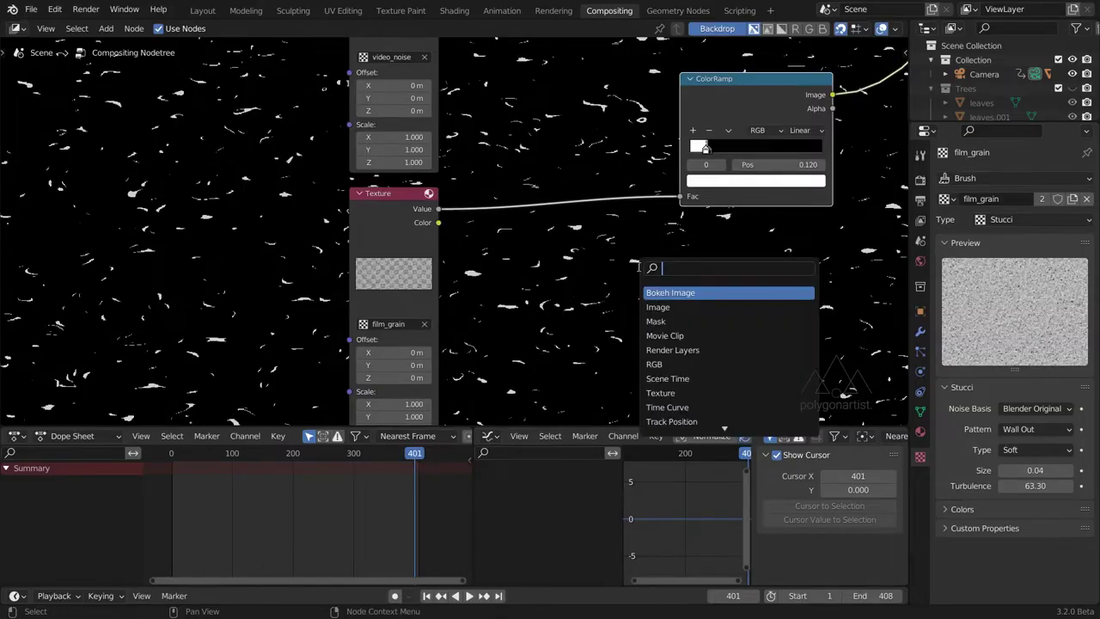
{"action": "type", "text": "scale"}
{"action": "key", "text": "Return"}
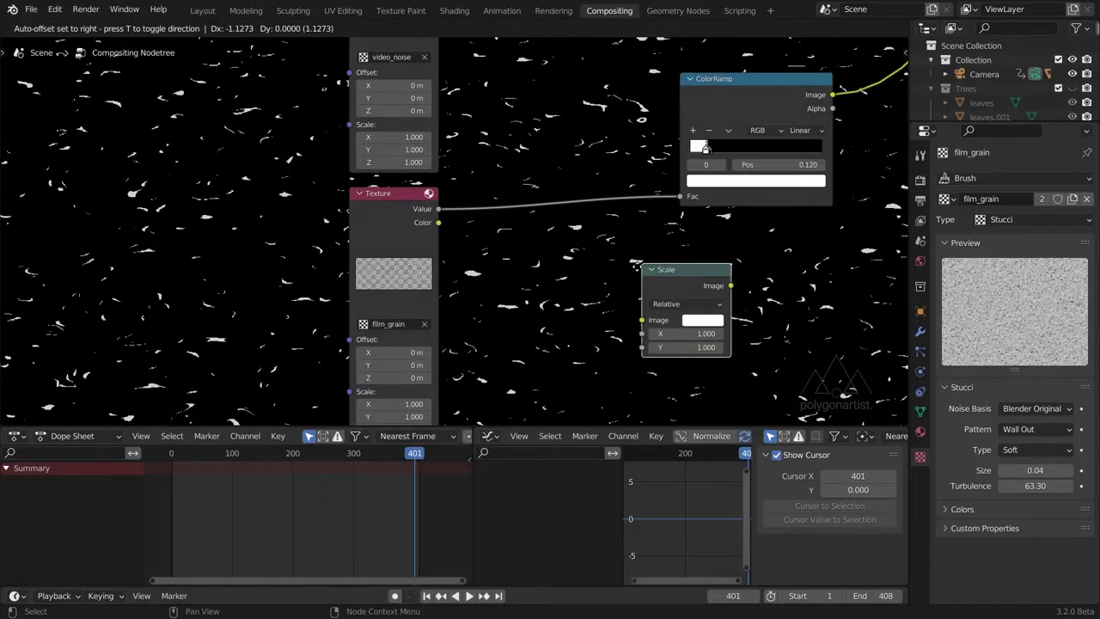
{"action": "left_click", "coordinate": [531, 197]}
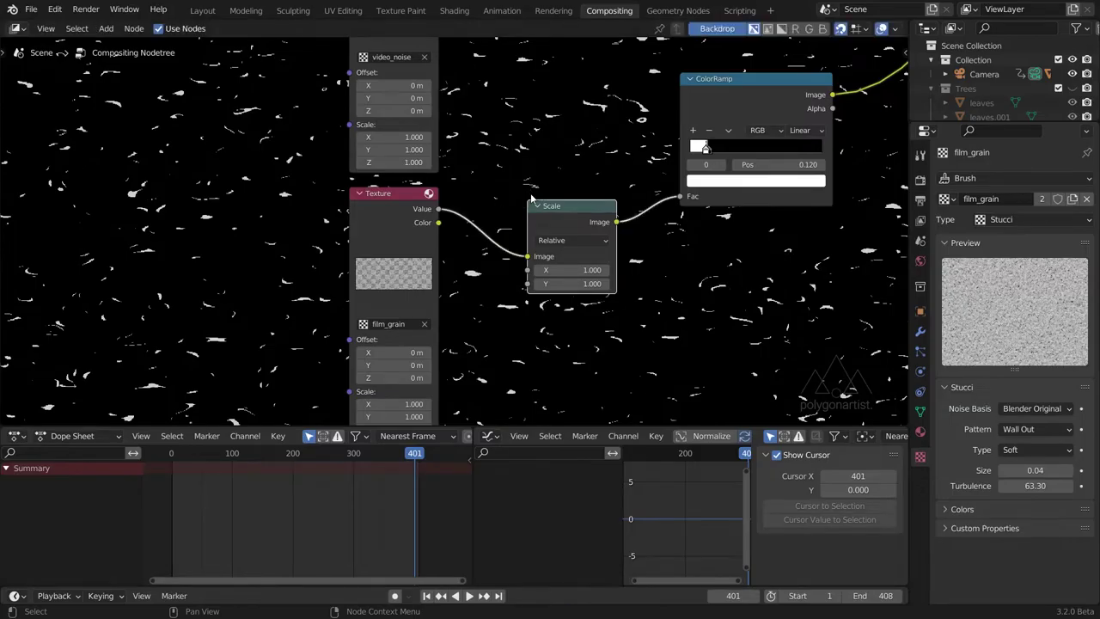
Set the Scale node's Y value to 3 and move the ColorRamp's white stop to position 0.131.
{"action": "left_click_drag", "start_coordinate": [597, 284], "coordinate": [595, 285]}
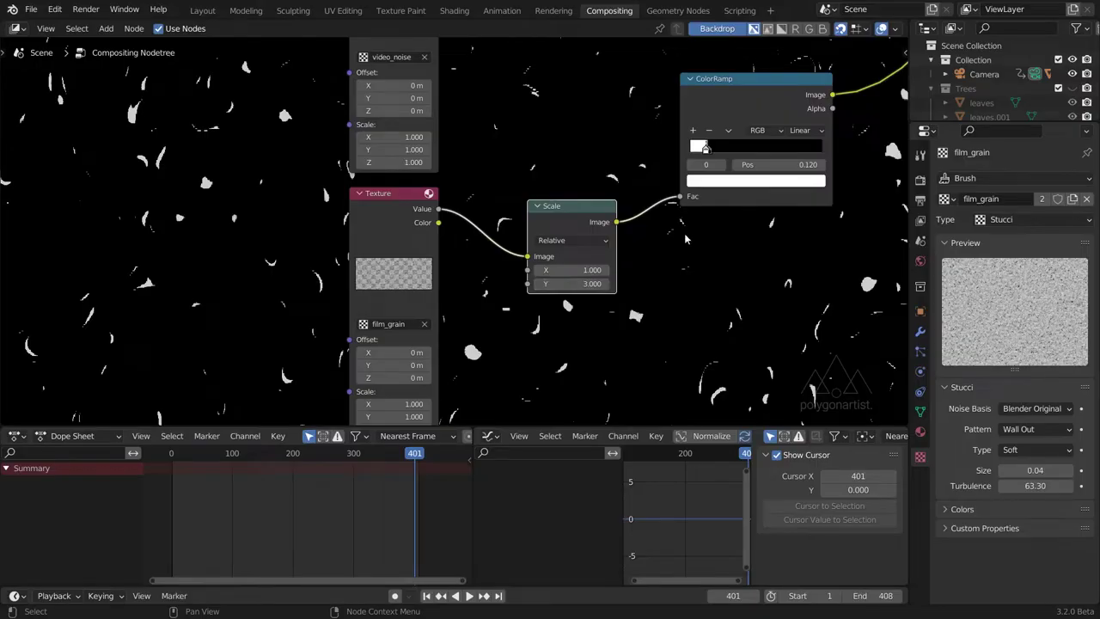
{"action": "scroll", "coordinate": [733, 226], "scroll_direction": "up", "scroll_amount": 5}
{"action": "middle_click_drag", "start_coordinate": [734, 226], "coordinate": [607, 252]}
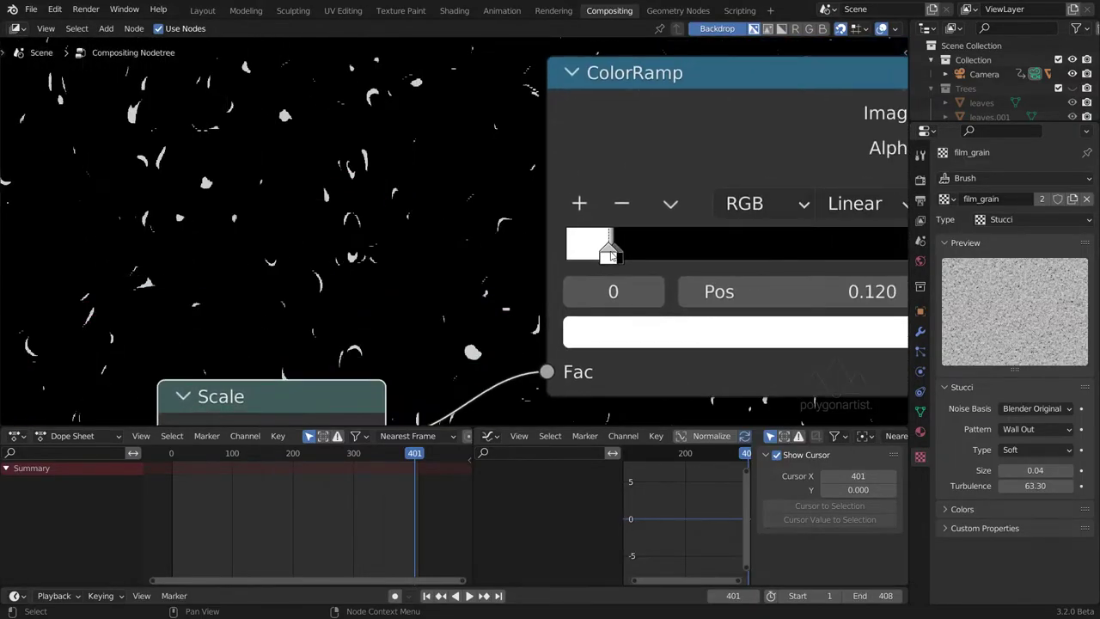
{"action": "mouse_move", "coordinate": [607, 251]}
{"action": "left_mouse_down"}
{"action": "mouse_move", "coordinate": [623, 259]}
{"action": "mouse_move", "coordinate": [609, 257]}
{"action": "left_mouse_up"}
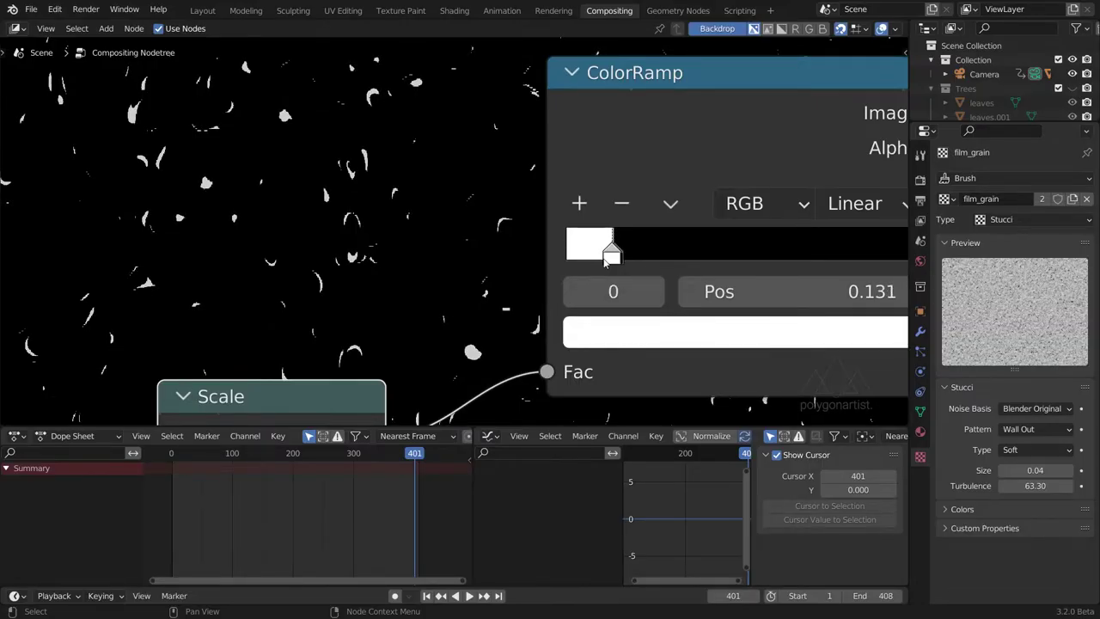
{"action": "scroll", "coordinate": [513, 333], "scroll_direction": "down", "scroll_amount": 7}
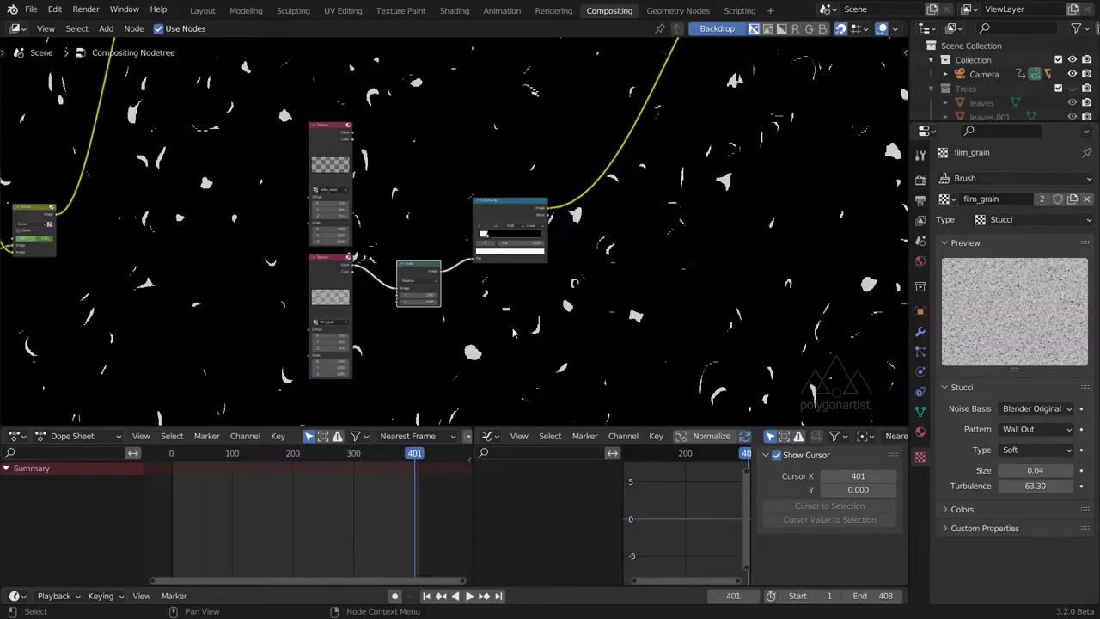
Insert an Invert node on the link between the ColorRamp and the Viewer, aligned level with the ColorRamp.
{"action": "scroll", "coordinate": [550, 280], "scroll_direction": "up", "scroll_amount": 3}
{"action": "scroll", "coordinate": [551, 279], "scroll_direction": "right", "scroll_amount": 2}
{"action": "scroll", "coordinate": [552, 288], "scroll_direction": "up", "scroll_amount": 2}
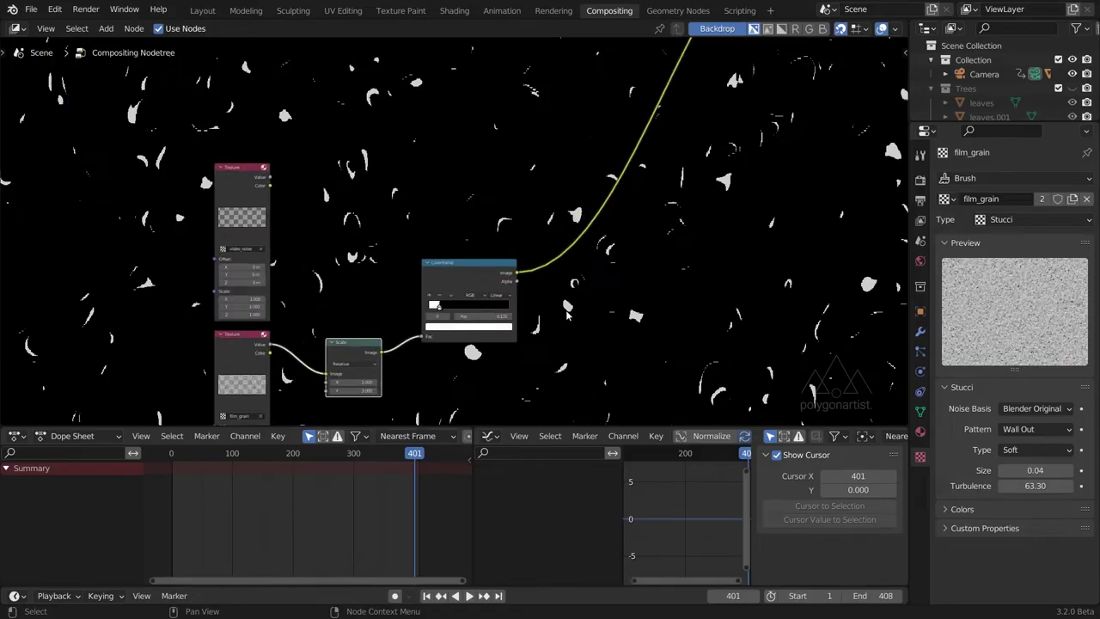
{"action": "key", "text": "shift+a"}
{"action": "type", "text": "invert"}
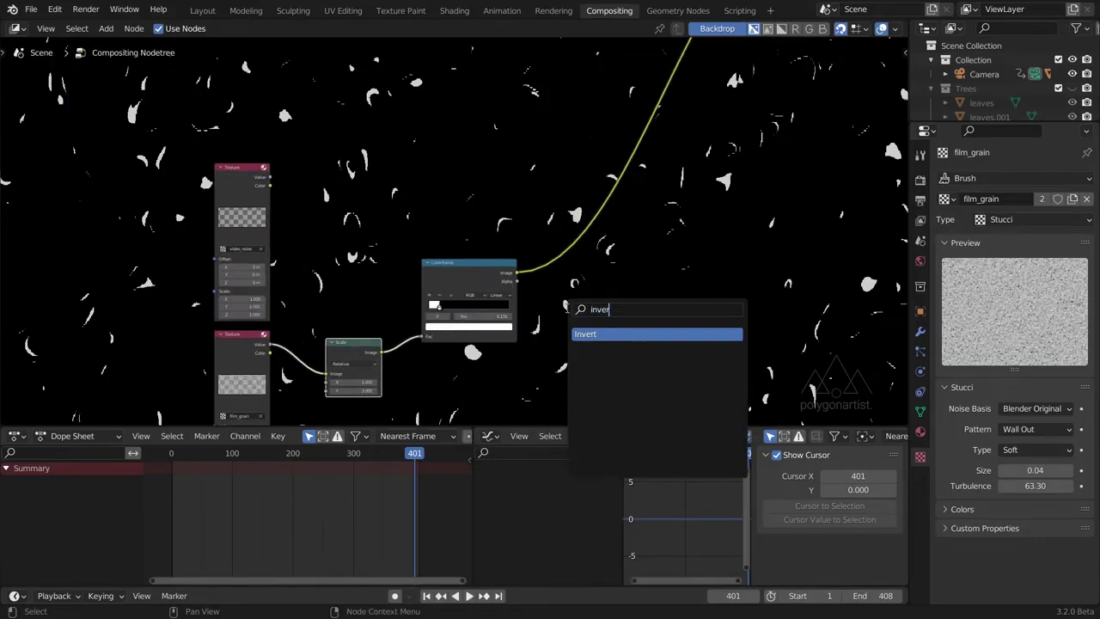
{"action": "key", "text": "Return"}
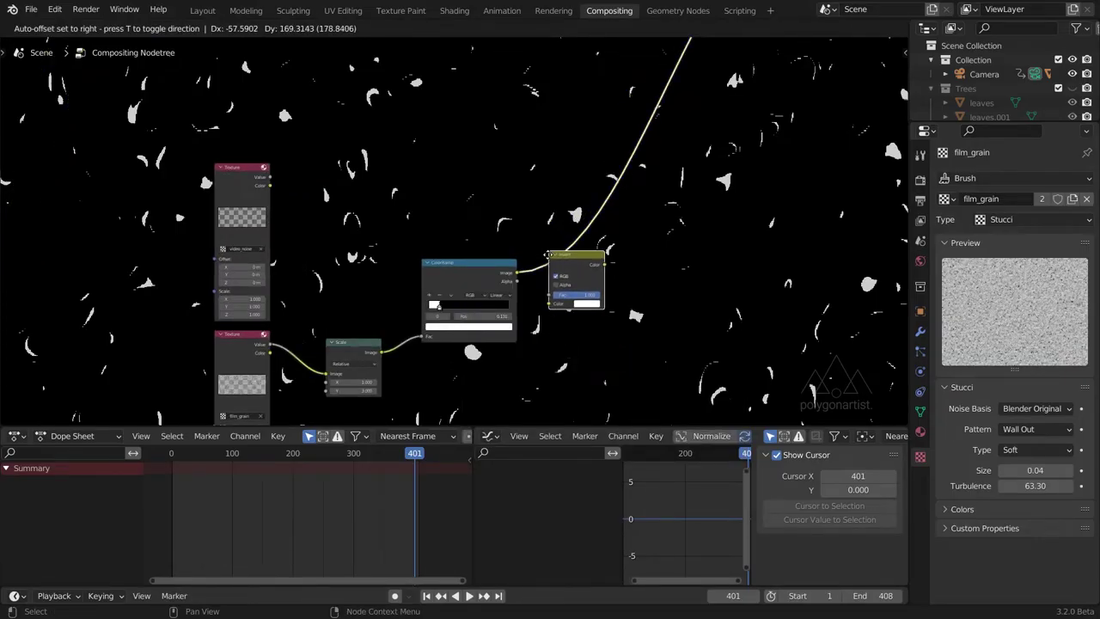
{"action": "left_click", "coordinate": [547, 252]}
{"action": "scroll", "coordinate": [545, 266], "scroll_direction": "up", "scroll_amount": 3}
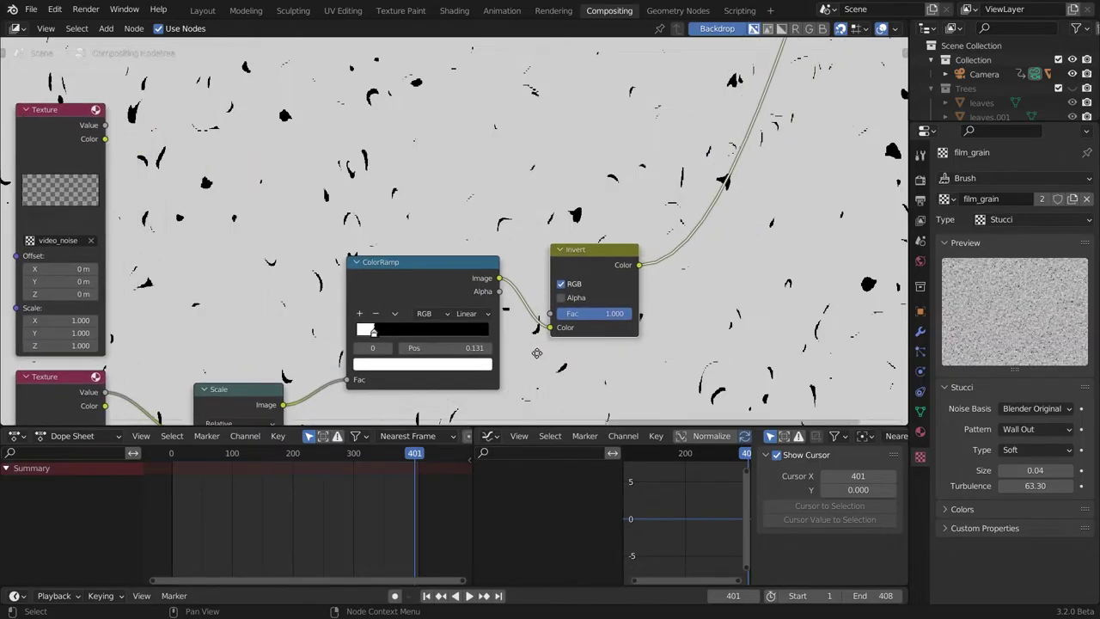
{"action": "key", "text": "g"}
{"action": "left_click", "coordinate": [541, 370]}
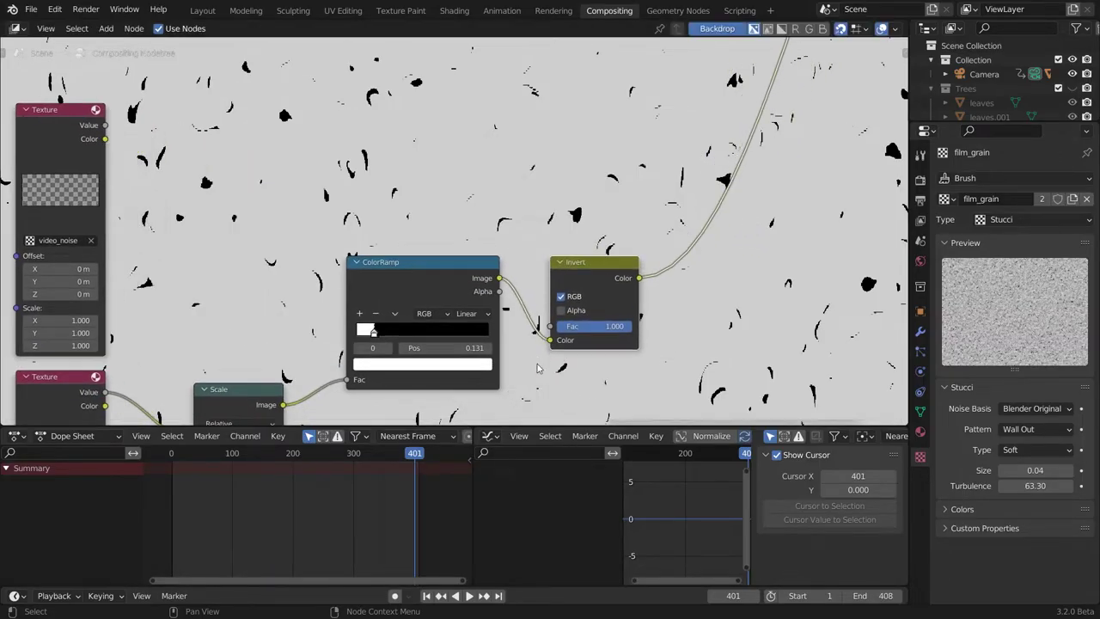
Insert a Mix node after the Invert node, feeding the video_noise color into its first image input and the inverted grain into its second.
{"action": "key", "text": "shift+a"}
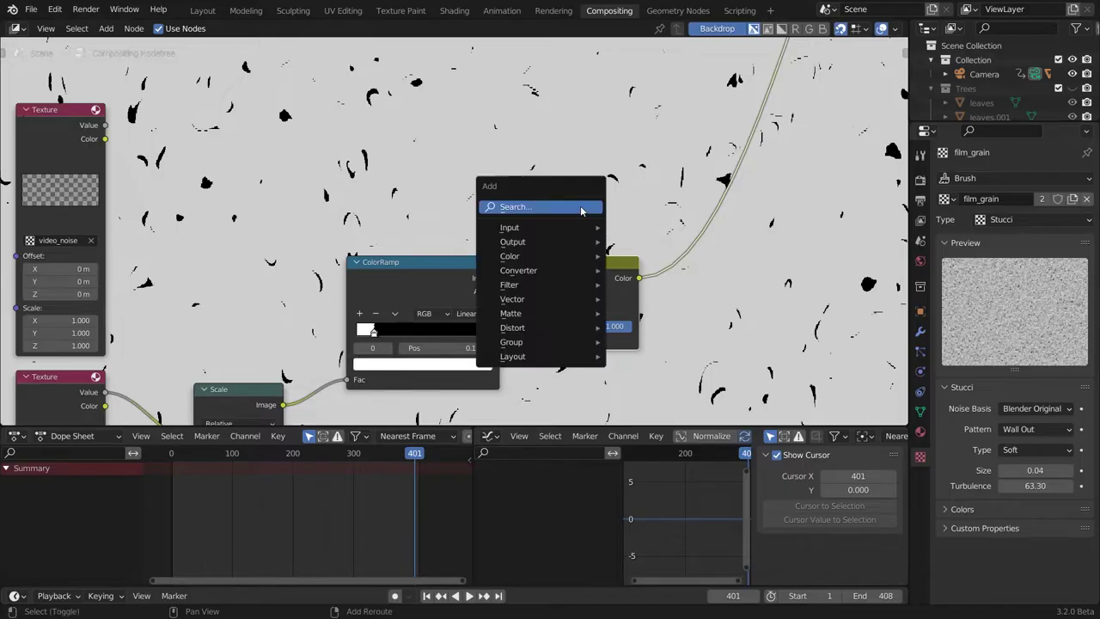
{"action": "left_click", "coordinate": [582, 211]}
{"action": "type", "text": "mix"}
{"action": "key", "text": "Return"}
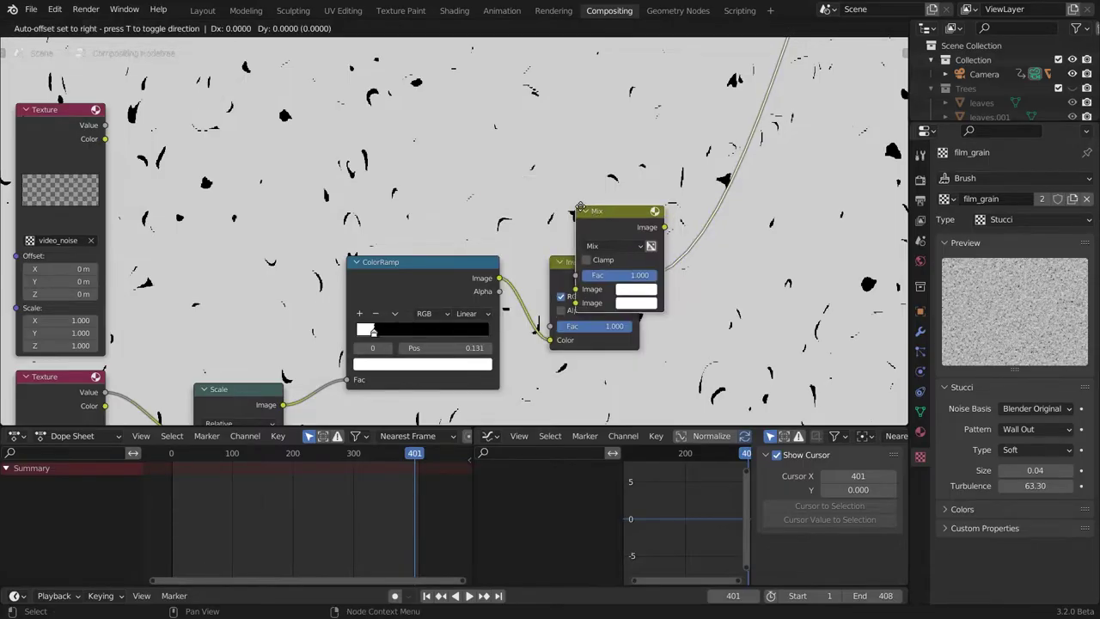
{"action": "left_click", "coordinate": [710, 119]}
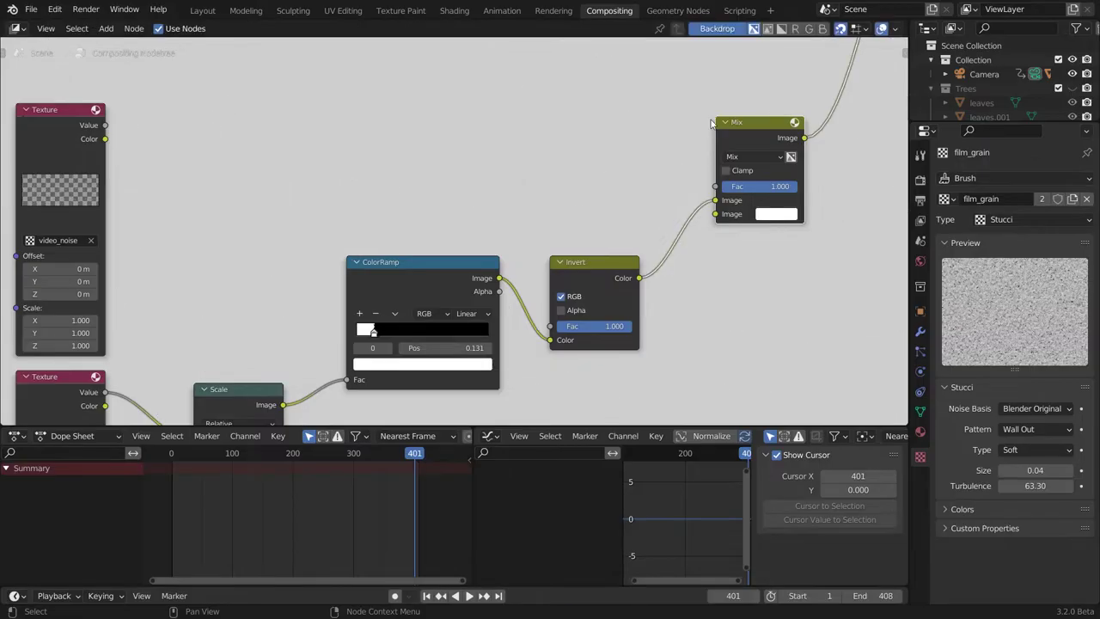
{"action": "left_click_drag", "start_coordinate": [715, 200], "coordinate": [715, 214]}
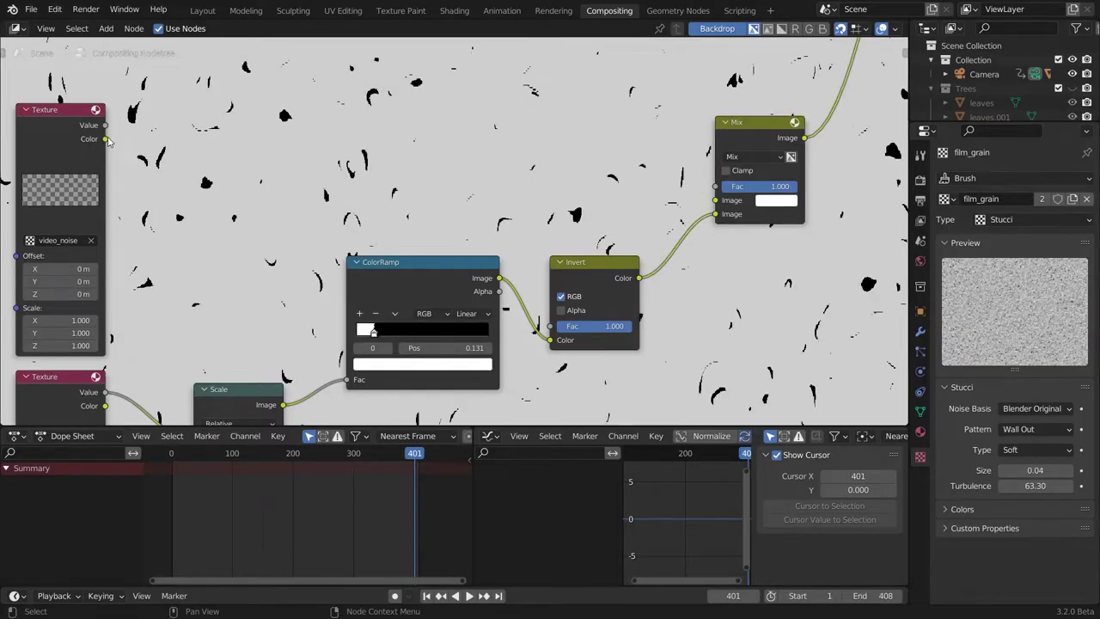
{"action": "left_click_drag", "start_coordinate": [105, 138], "coordinate": [717, 201]}
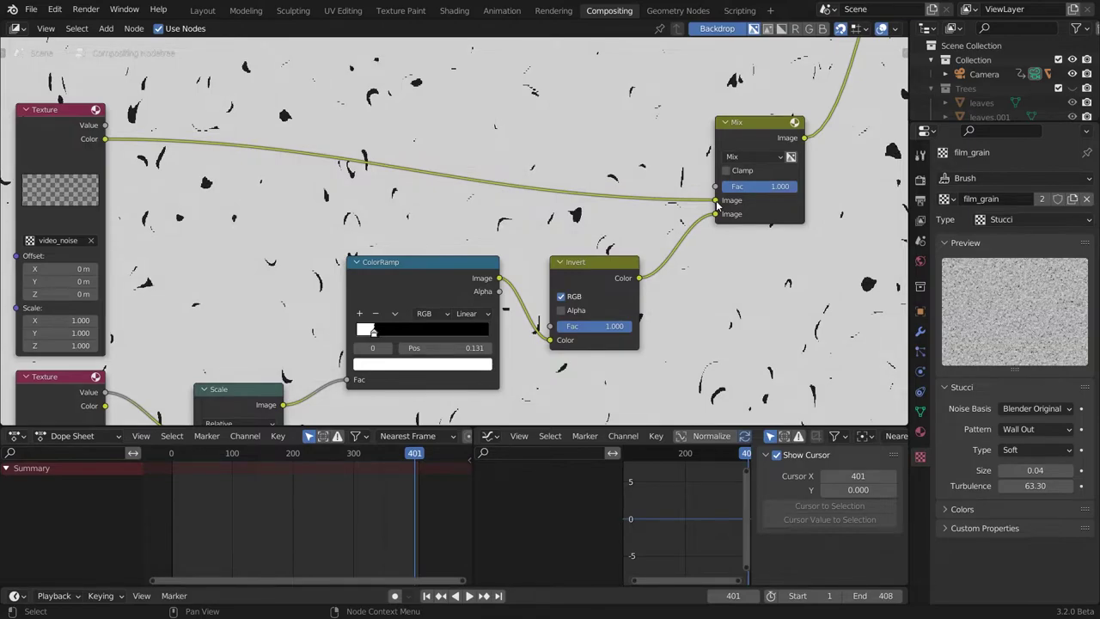
Try factors of 0.05 and 0.123 on the Mix node that combines the two noise textures.
{"action": "left_click", "coordinate": [771, 185]}
{"action": "key", "text": "BackSpace"}
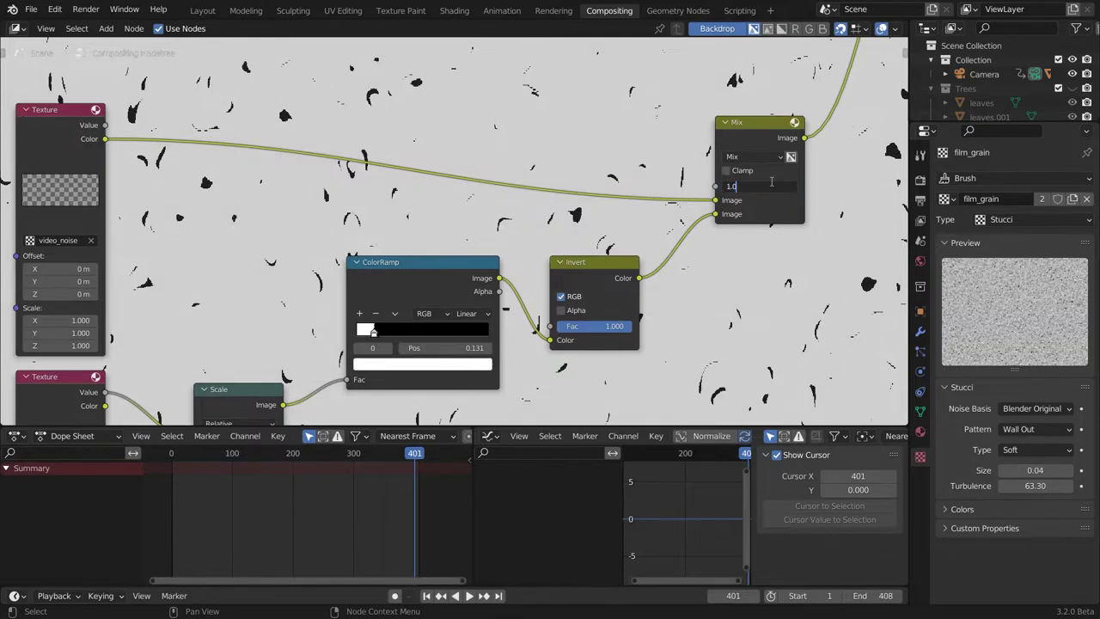
{"action": "type", "text": ".05"}
{"action": "key", "text": "Return"}
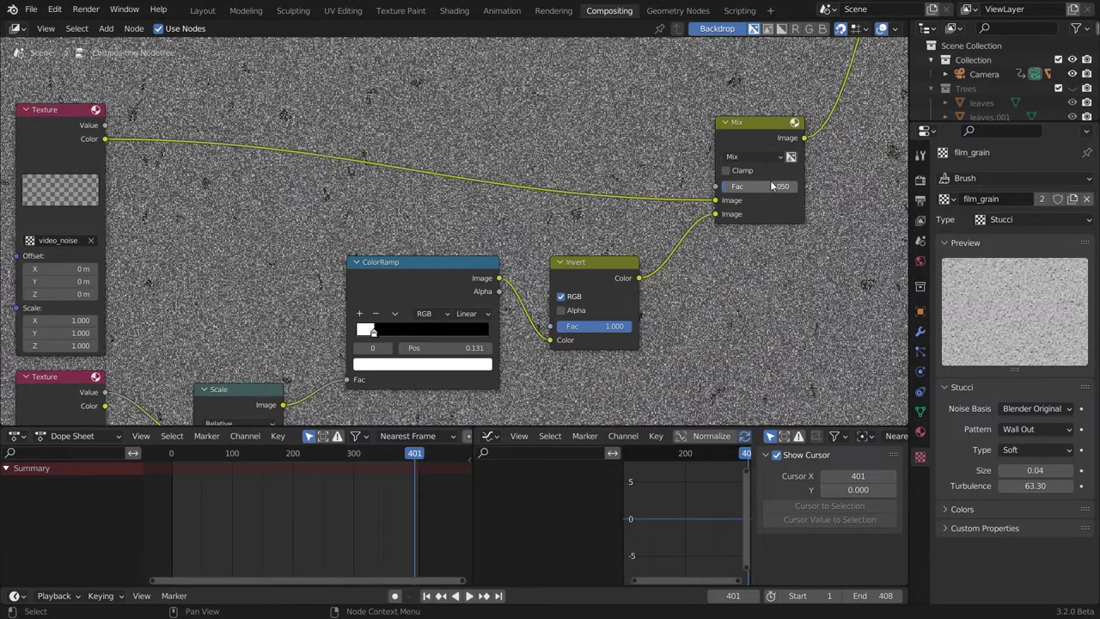
{"action": "left_click_drag", "start_coordinate": [771, 186], "coordinate": [804, 186]}
{"action": "left_click_drag", "start_coordinate": [757, 185], "coordinate": [757, 186]}
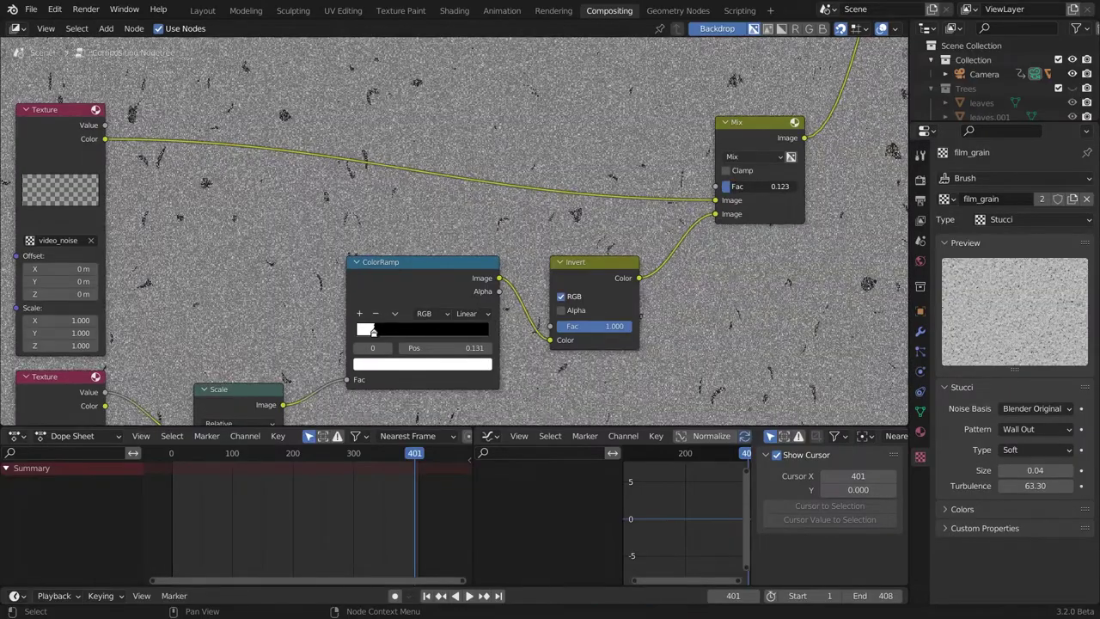
Set the factor of the Mix node combining the two noise textures to 0.03.
{"action": "left_click", "coordinate": [732, 187]}
{"action": "double_click", "coordinate": [759, 186]}
{"action": "type", "text": "03"}
{"action": "key", "text": "Return"}
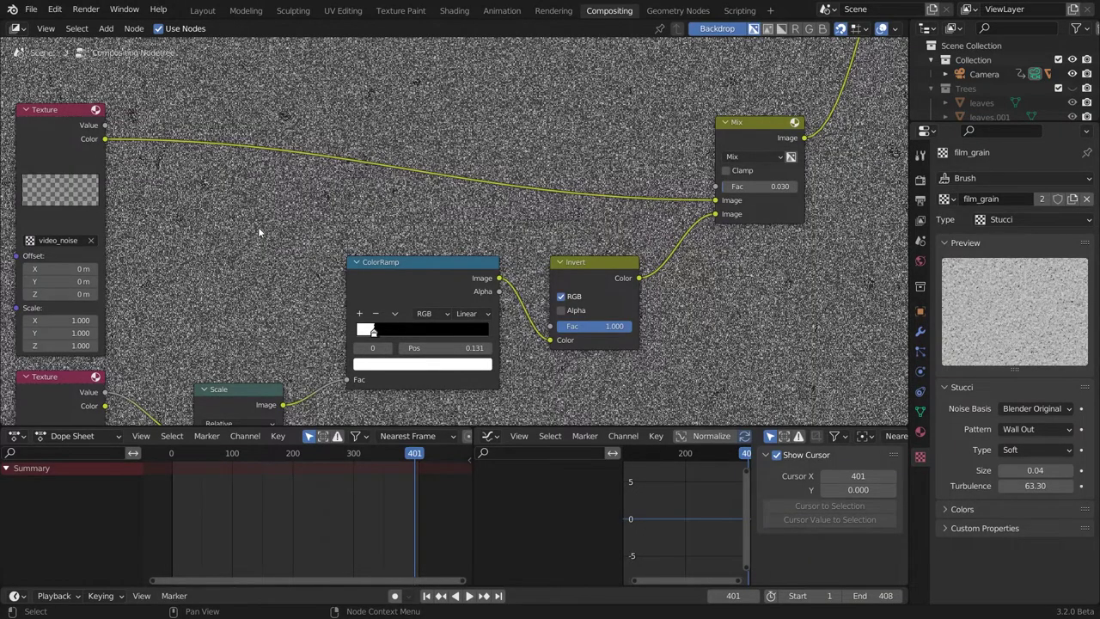
Add a driver to the video_noise Texture node's X offset with the expression noise.random*(100).
{"action": "middle_click_drag", "start_coordinate": [228, 241], "coordinate": [494, 163]}
{"action": "left_click", "coordinate": [298, 190]}
{"action": "left_click", "coordinate": [297, 191]}
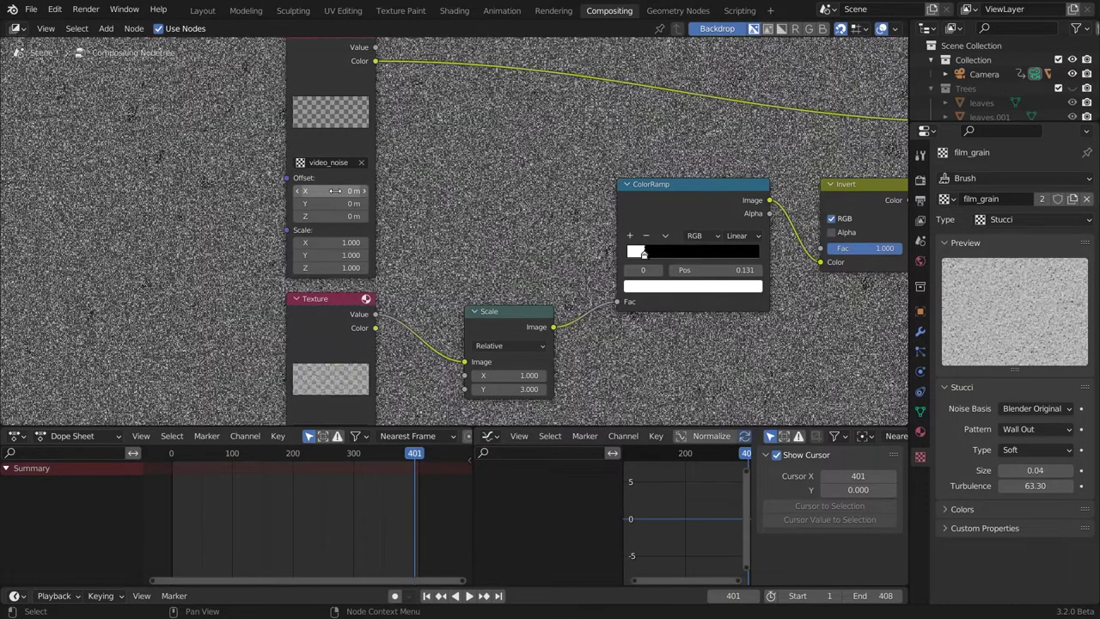
{"action": "right_click", "coordinate": [335, 191]}
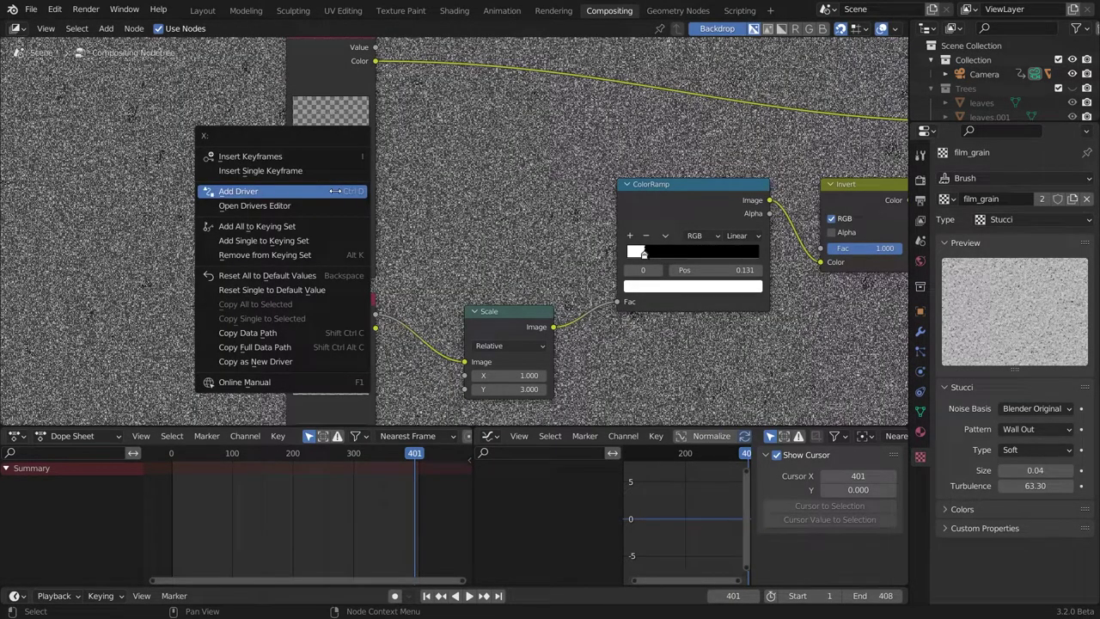
{"action": "left_click", "coordinate": [335, 190]}
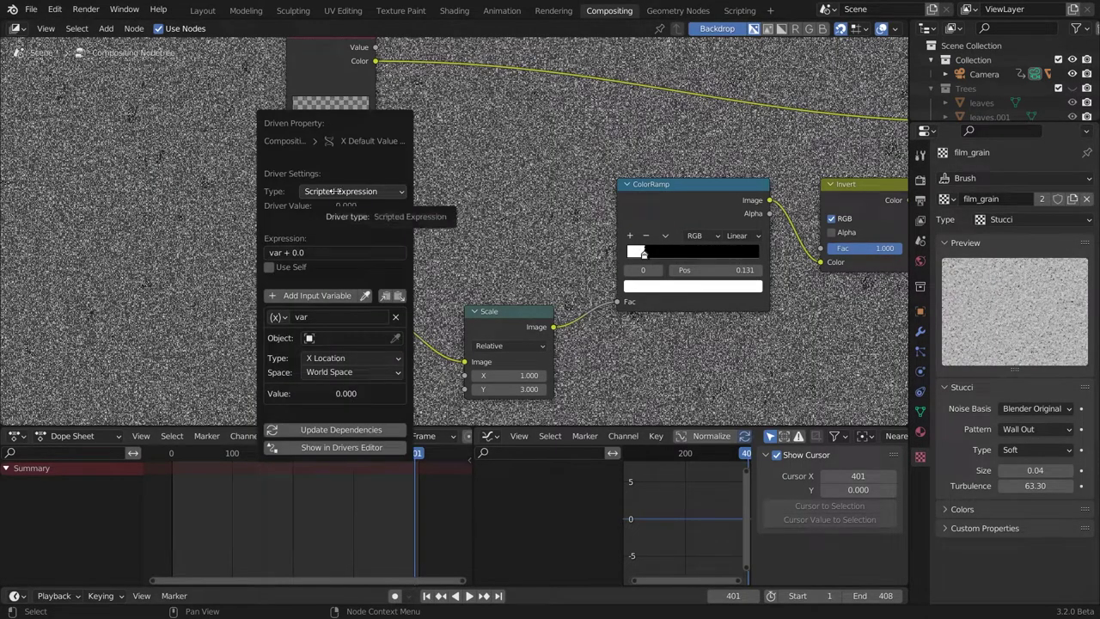
{"action": "left_click", "coordinate": [317, 253]}
{"action": "type", "text": "nois"}
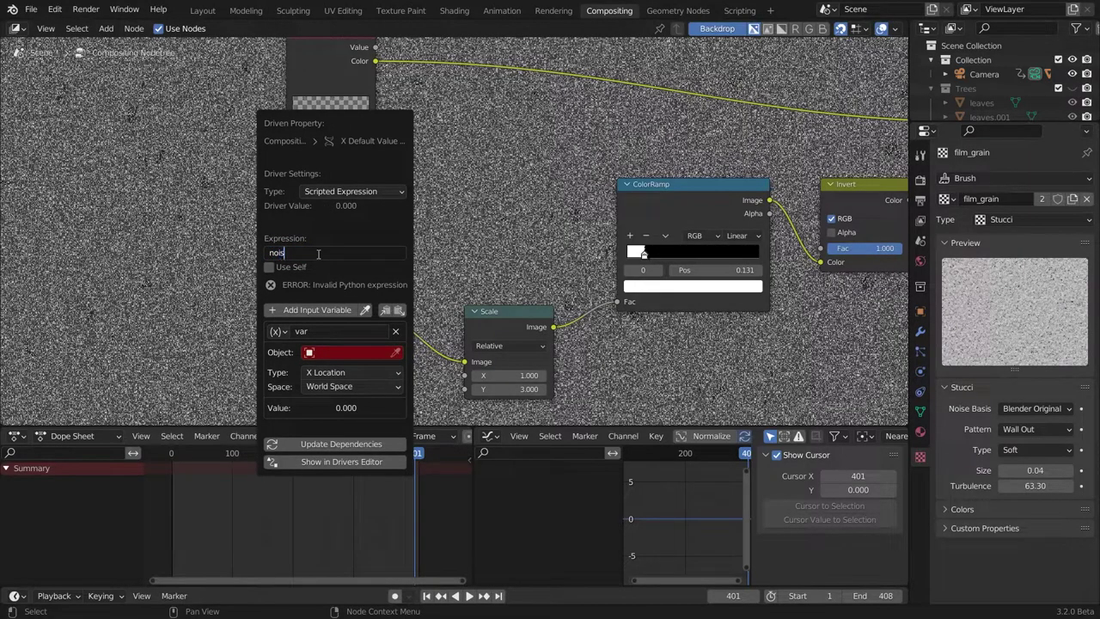
{"action": "type", "text": "e.random*(100)"}
{"action": "key", "text": "Return"}
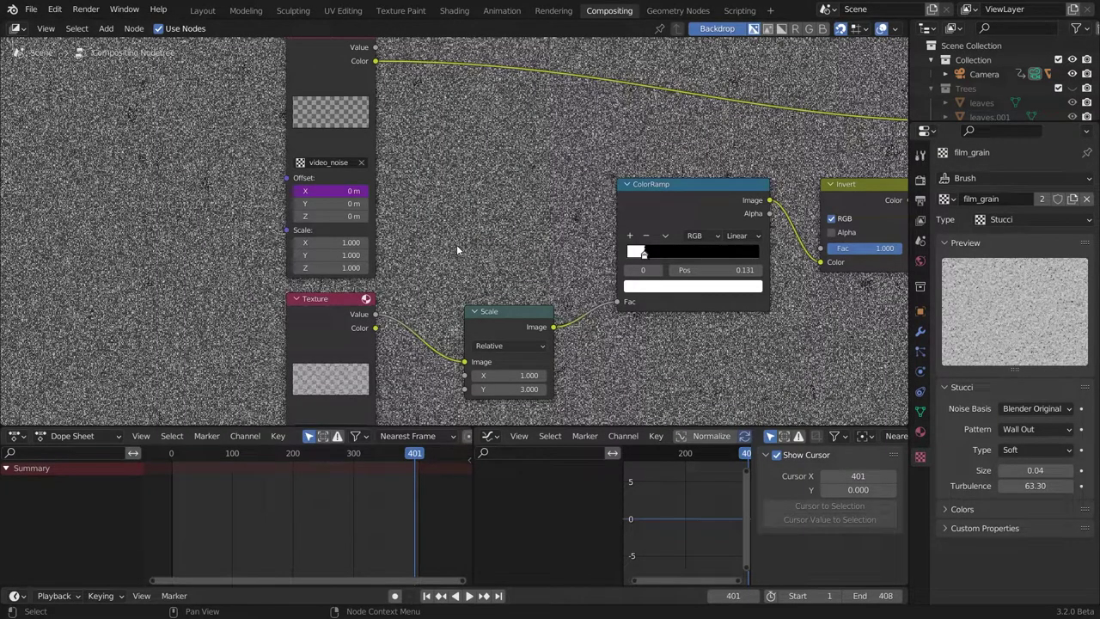
Add a driver to the film_grain Texture node's X offset using a noise.random scripted expression.
{"action": "middle_click_drag", "start_coordinate": [456, 245], "coordinate": [470, 71]}
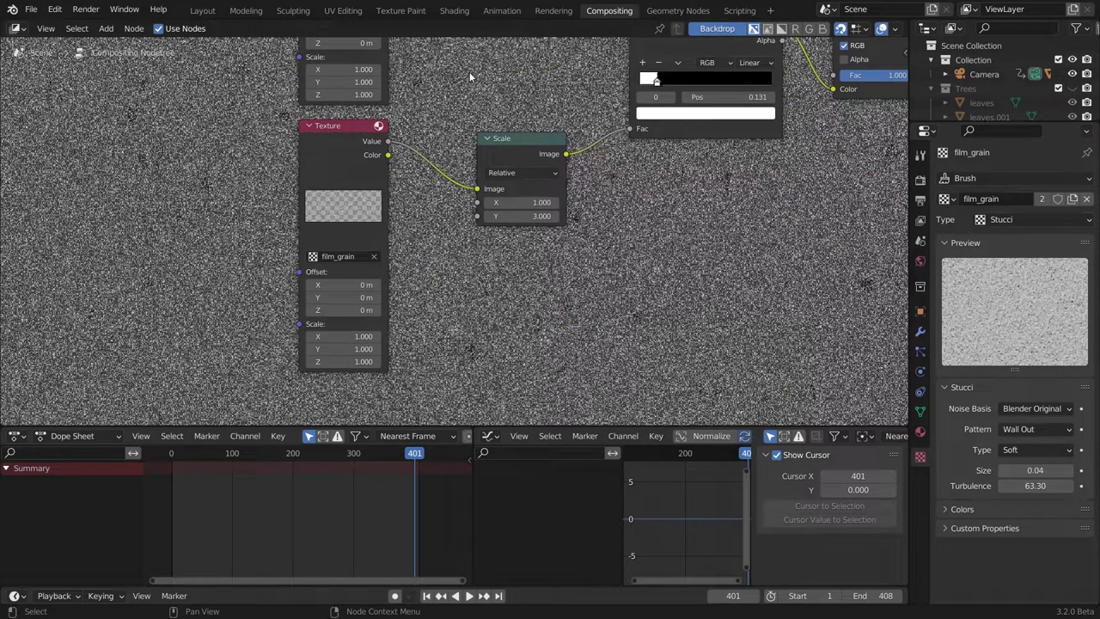
{"action": "right_click", "coordinate": [362, 284]}
{"action": "left_click", "coordinate": [355, 287]}
{"action": "left_click", "coordinate": [344, 350]}
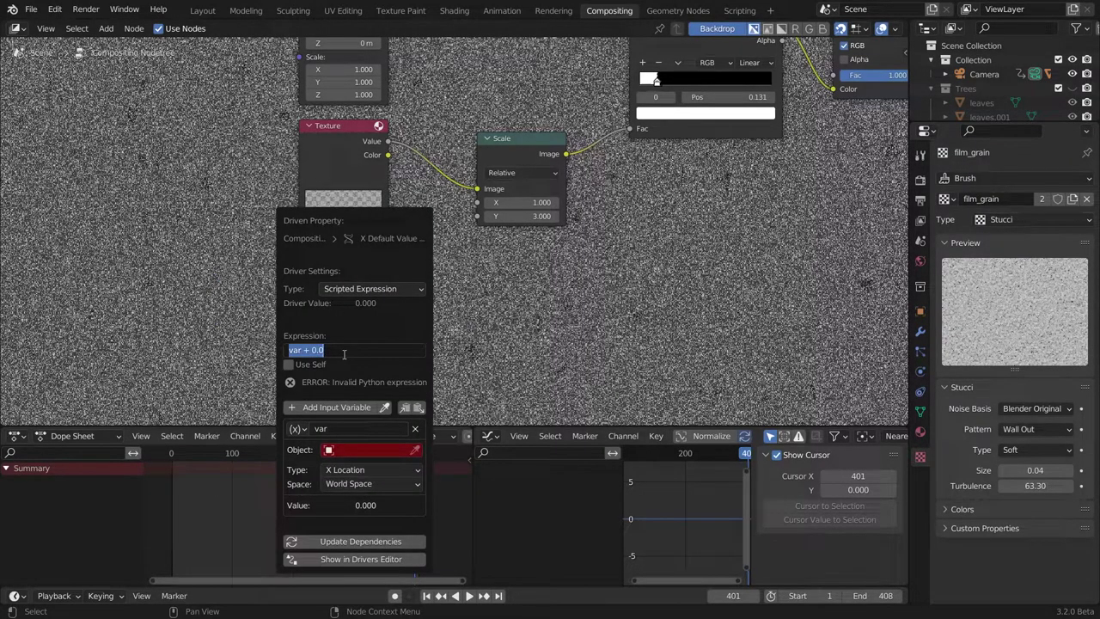
{"action": "type", "text": "noise.random(.06)"}
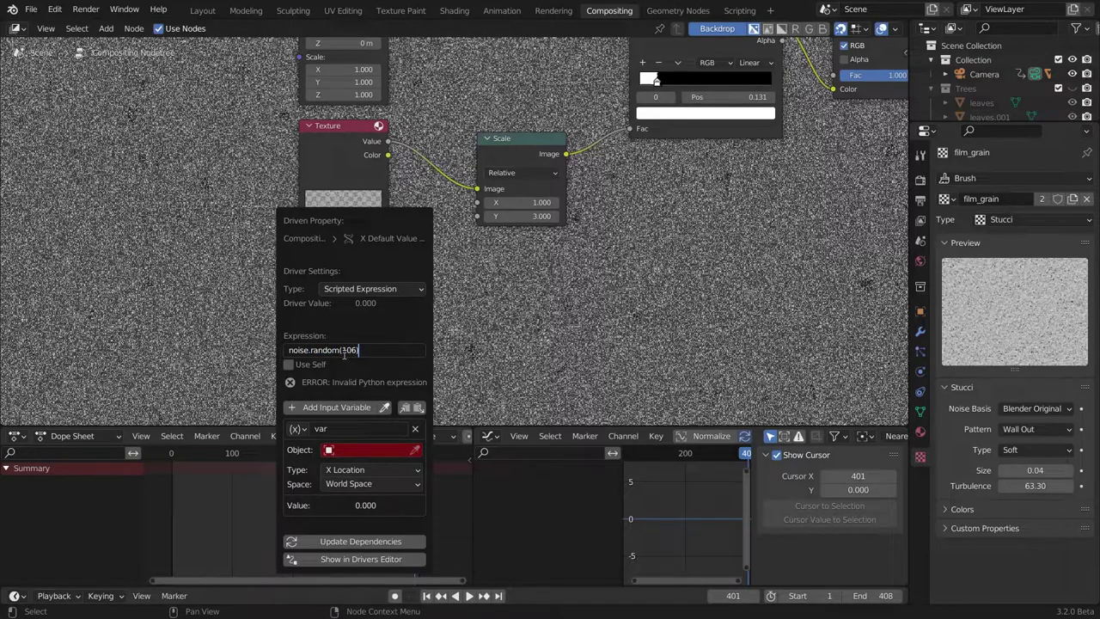
{"action": "key", "text": "Return"}
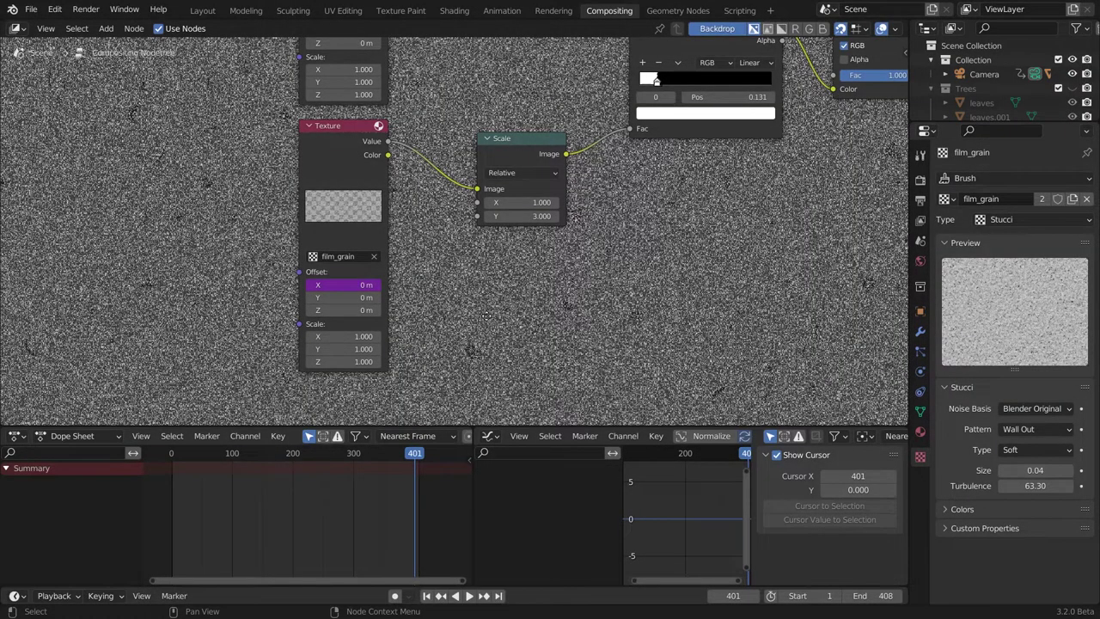
Preview the final color mix node of the main image chain through the Viewer and move the Viewer farther along to make room.
{"action": "middle_click_drag", "start_coordinate": [485, 321], "coordinate": [158, 525]}
{"action": "middle_click_drag", "start_coordinate": [158, 135], "coordinate": [81, 167]}
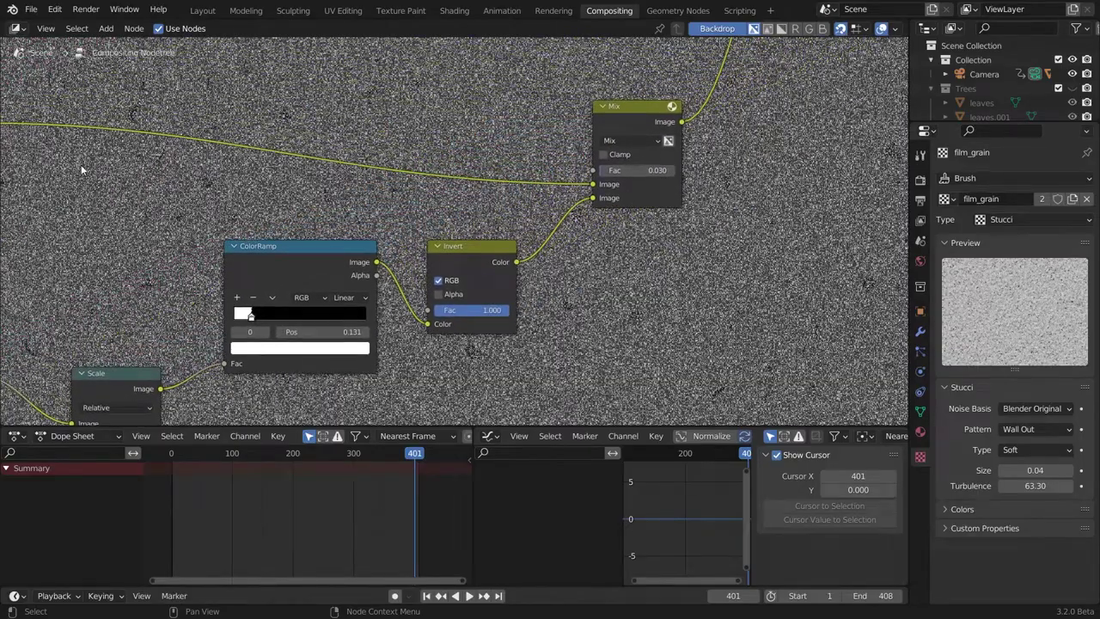
{"action": "scroll", "coordinate": [353, 114], "scroll_direction": "down", "scroll_amount": 4}
{"action": "middle_click_drag", "start_coordinate": [352, 115], "coordinate": [418, 214]}
{"action": "left_click", "coordinate": [139, 111], "text": "ctrl+shift"}
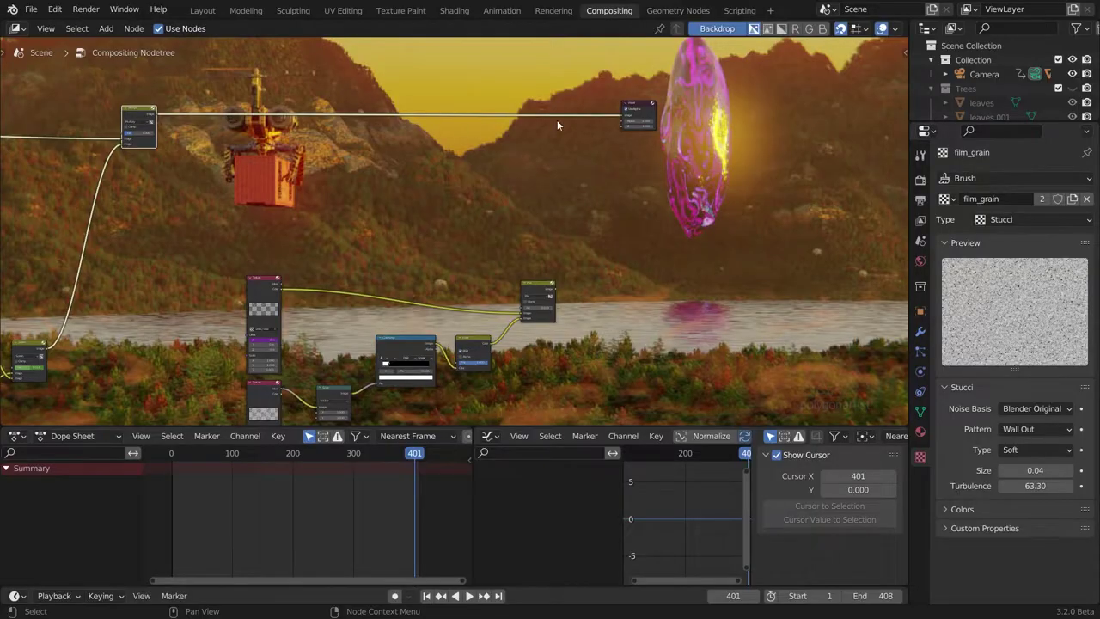
{"action": "left_click_drag", "start_coordinate": [636, 108], "coordinate": [866, 108]}
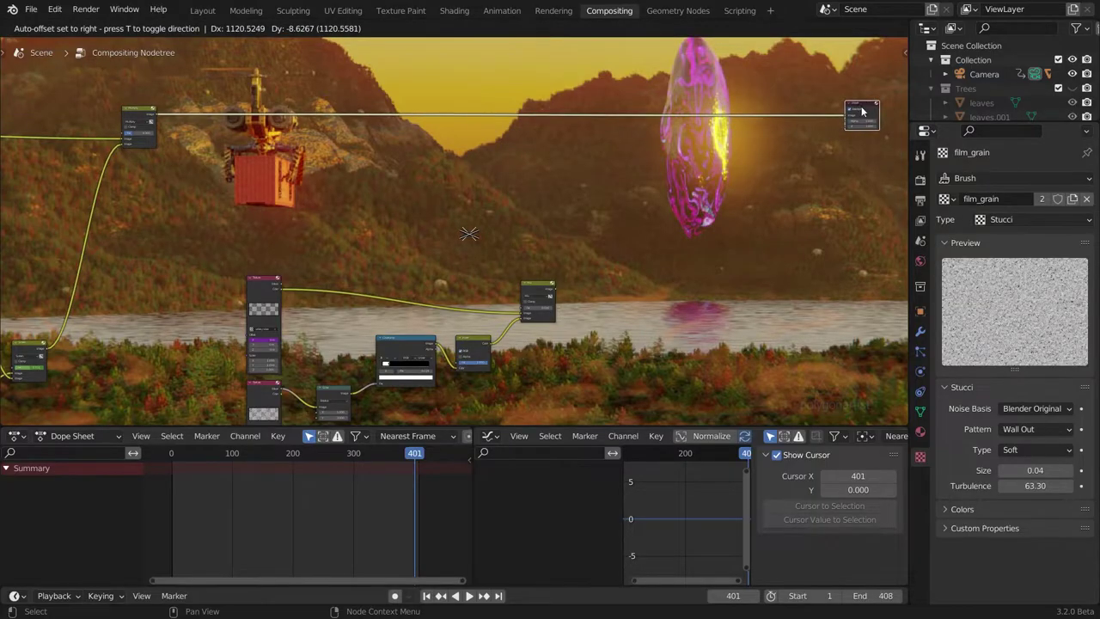
Duplicate the noise Mix node and insert the copy on the main image link just before the Viewer.
{"action": "scroll", "coordinate": [602, 161], "scroll_direction": "up", "scroll_amount": 3}
{"action": "left_click", "coordinate": [481, 326]}
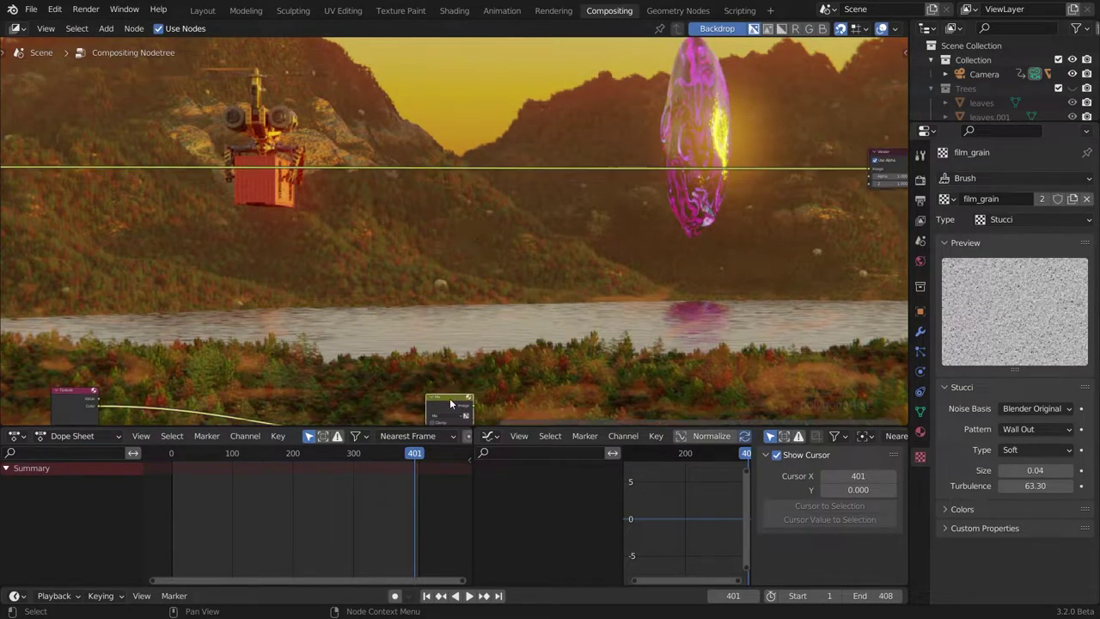
{"action": "key", "text": "shift+d"}
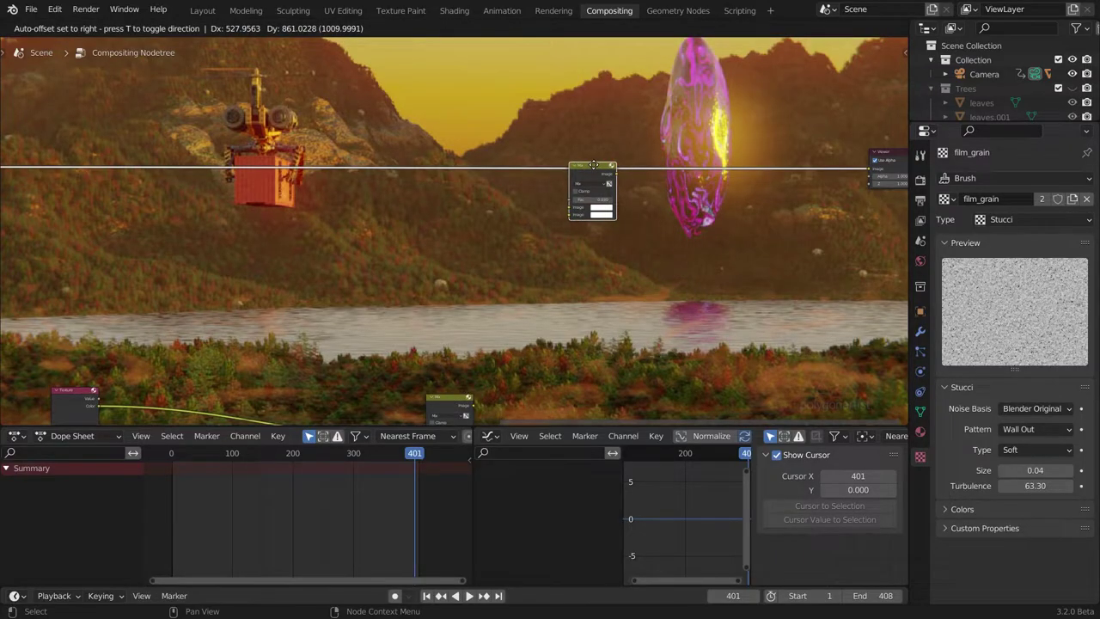
{"action": "left_click", "coordinate": [592, 172]}
{"action": "key", "text": "g"}
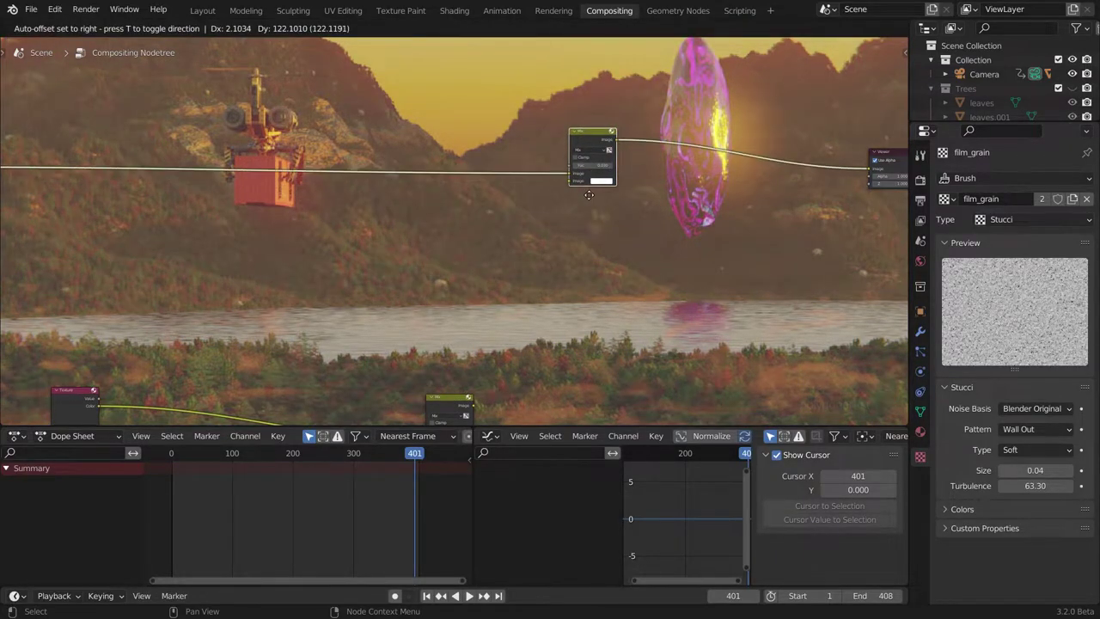
{"action": "left_click", "coordinate": [608, 190]}
Set the factor of the duplicated Mix node before the Viewer to 0.3.
{"action": "key", "text": "KP_Decimal"}
{"action": "left_click", "coordinate": [468, 253]}
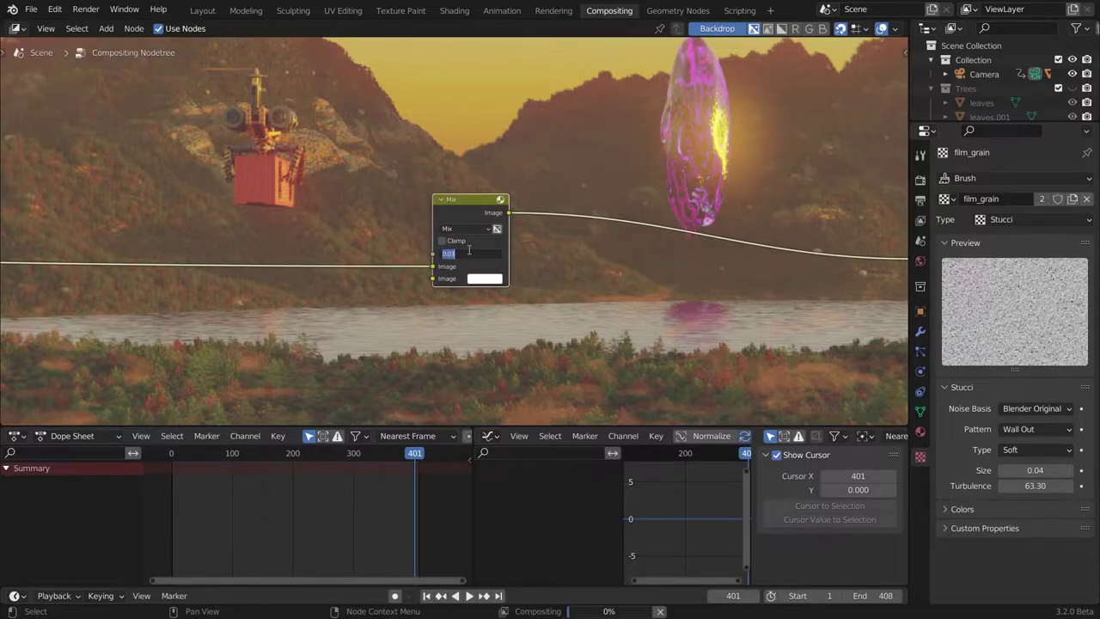
{"action": "type", "text": "0.3"}
{"action": "key", "text": "Return"}
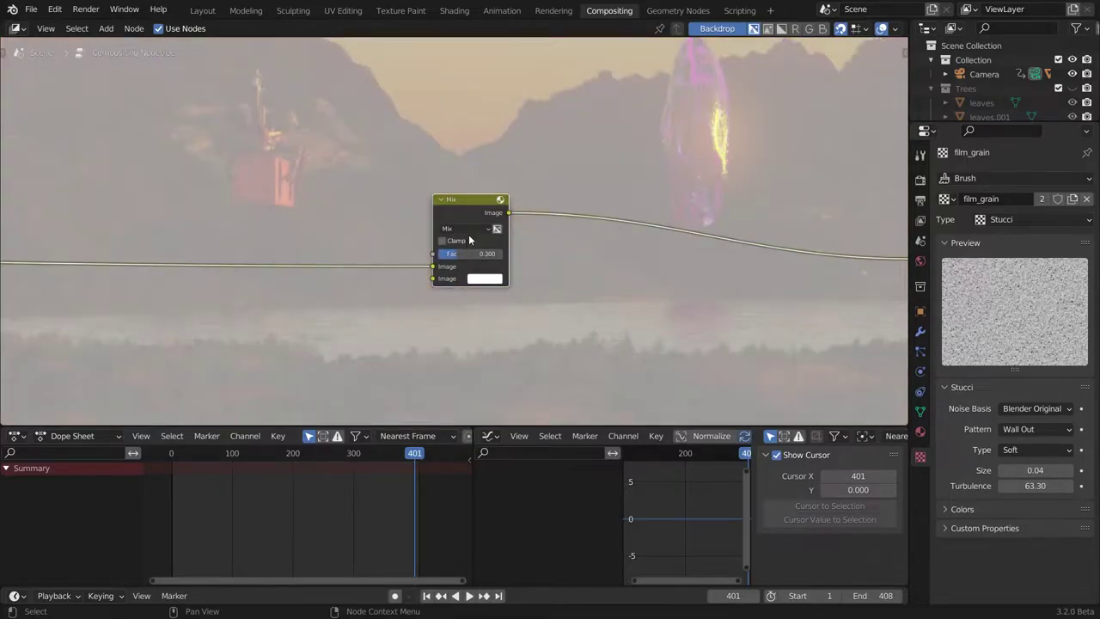
Set the last Mix node's blending mode to Darken and connect the grain Mix output to its second image input.
{"action": "left_click", "coordinate": [469, 230]}
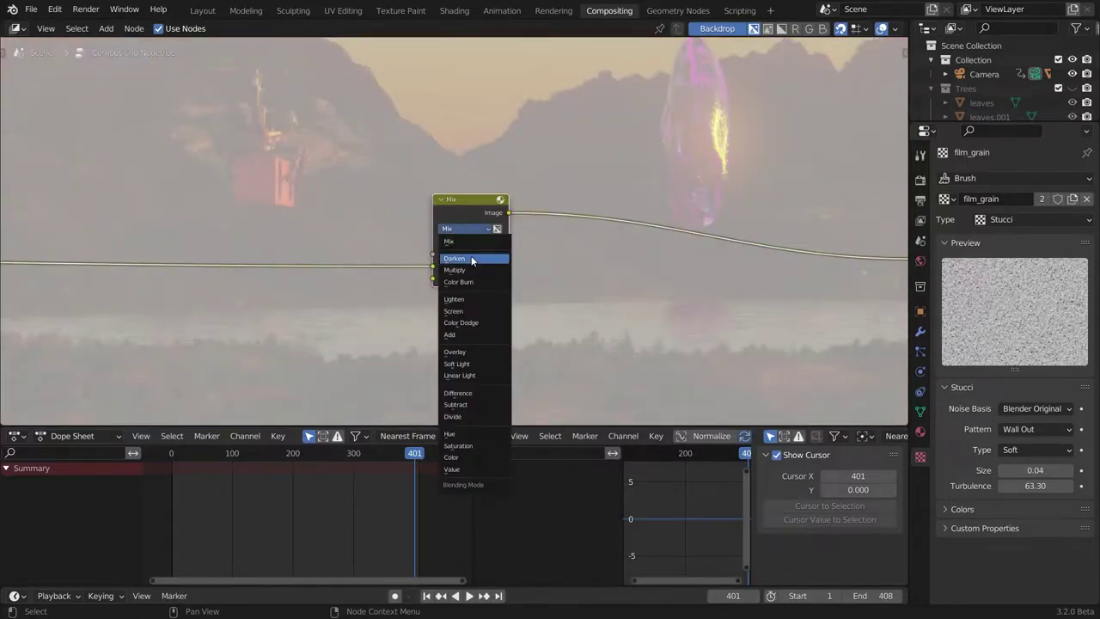
{"action": "left_click", "coordinate": [472, 259]}
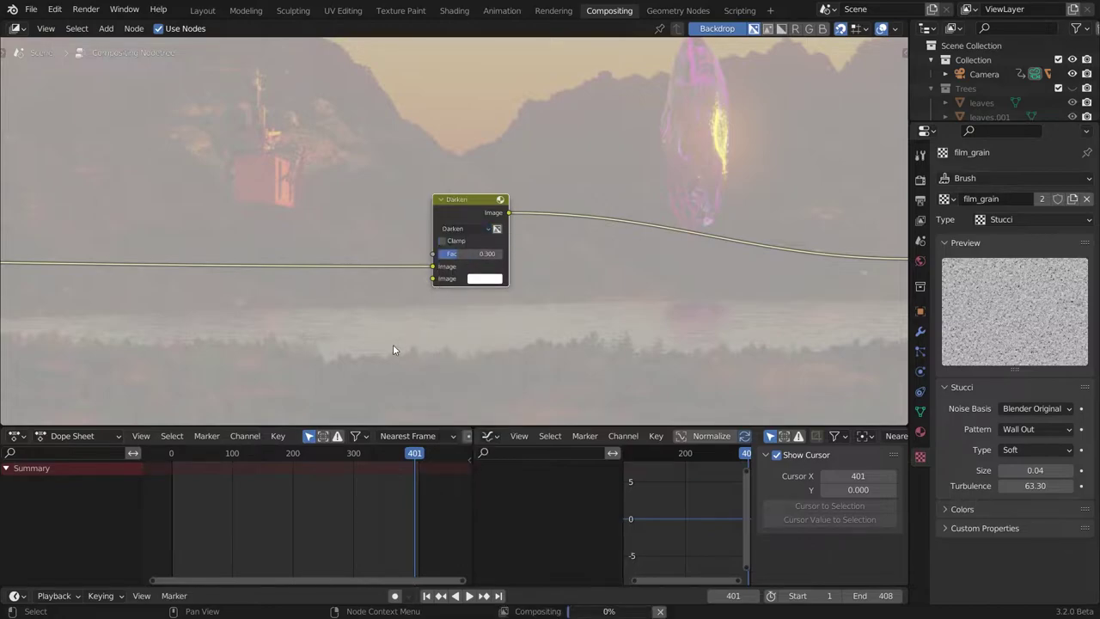
{"action": "key", "text": "Home"}
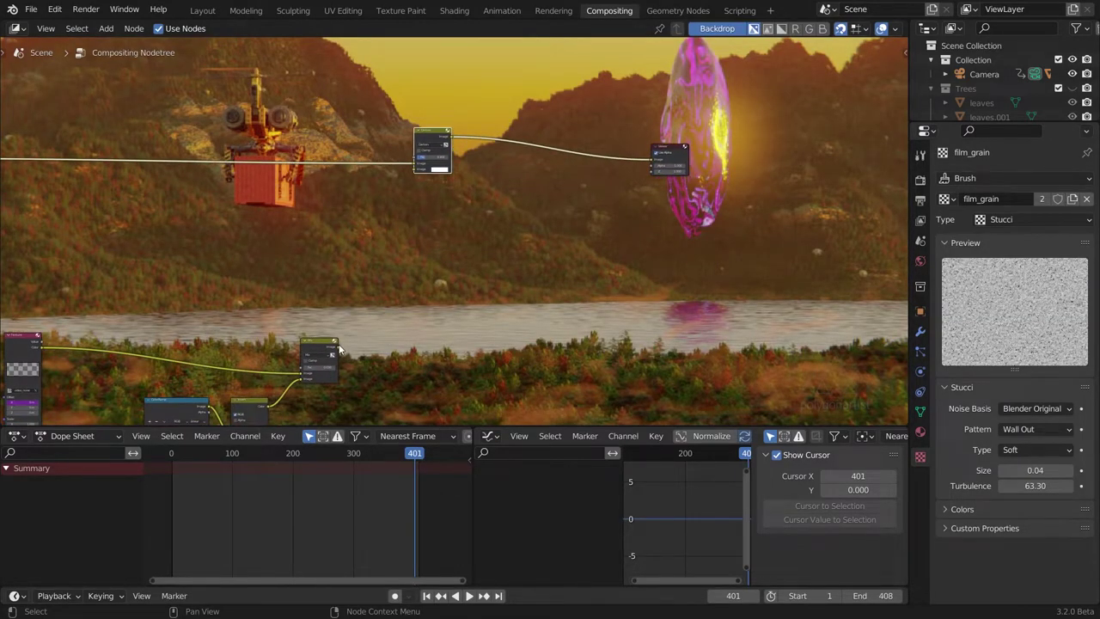
{"action": "left_click_drag", "start_coordinate": [337, 347], "coordinate": [420, 172]}
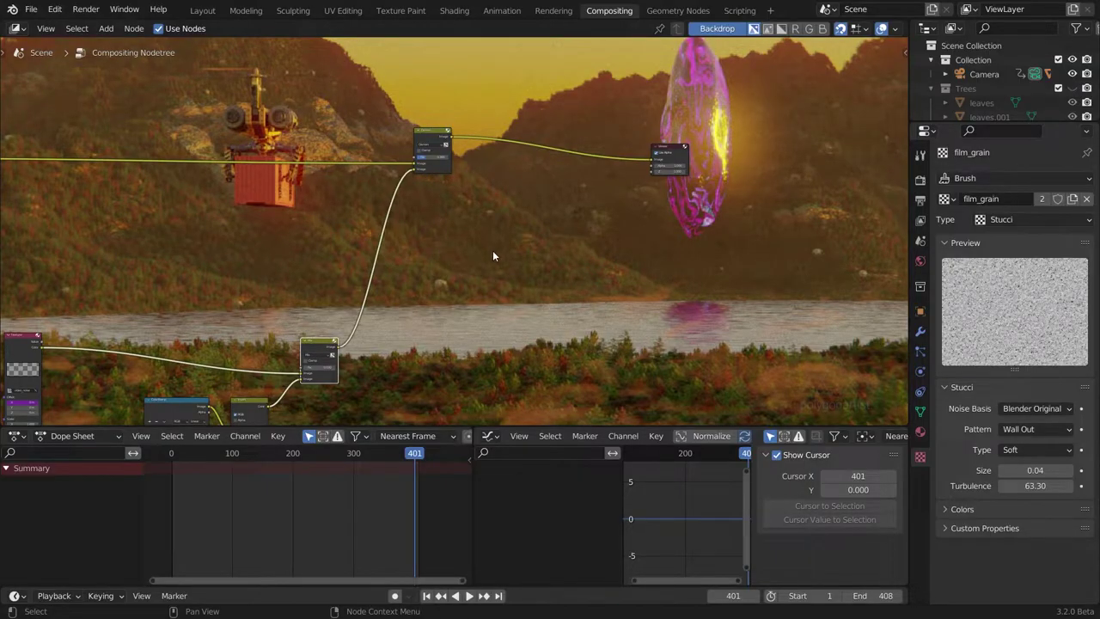
Examine the grain on the composited backdrop image, both at full frame and magnified.
{"action": "key", "text": "v"}
{"action": "key", "text": "v"}
{"action": "key", "text": "v"}
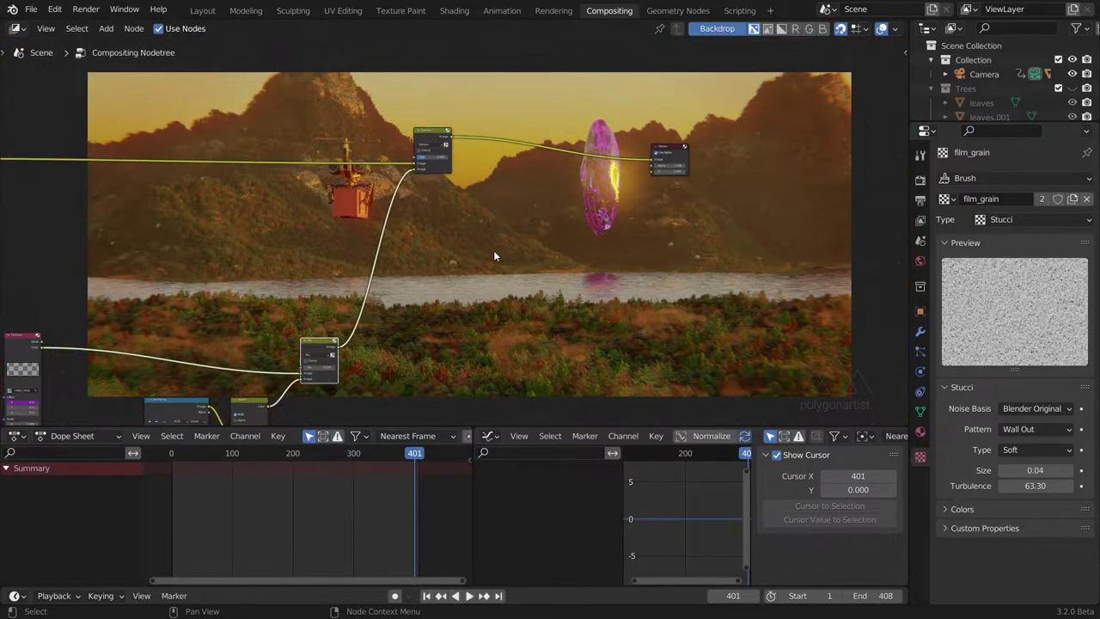
{"action": "middle_click_drag", "start_coordinate": [495, 255], "coordinate": [576, 367]}
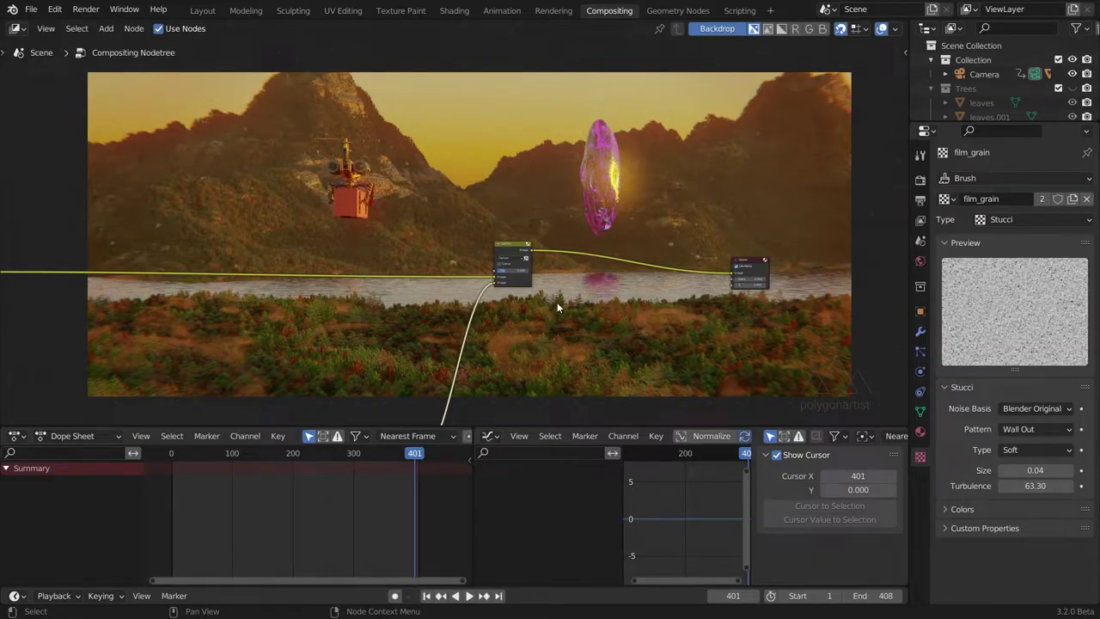
{"action": "key", "text": "alt+v"}
{"action": "key", "text": "alt+v"}
{"action": "key", "text": "alt+v"}
{"action": "key", "text": "alt+v"}
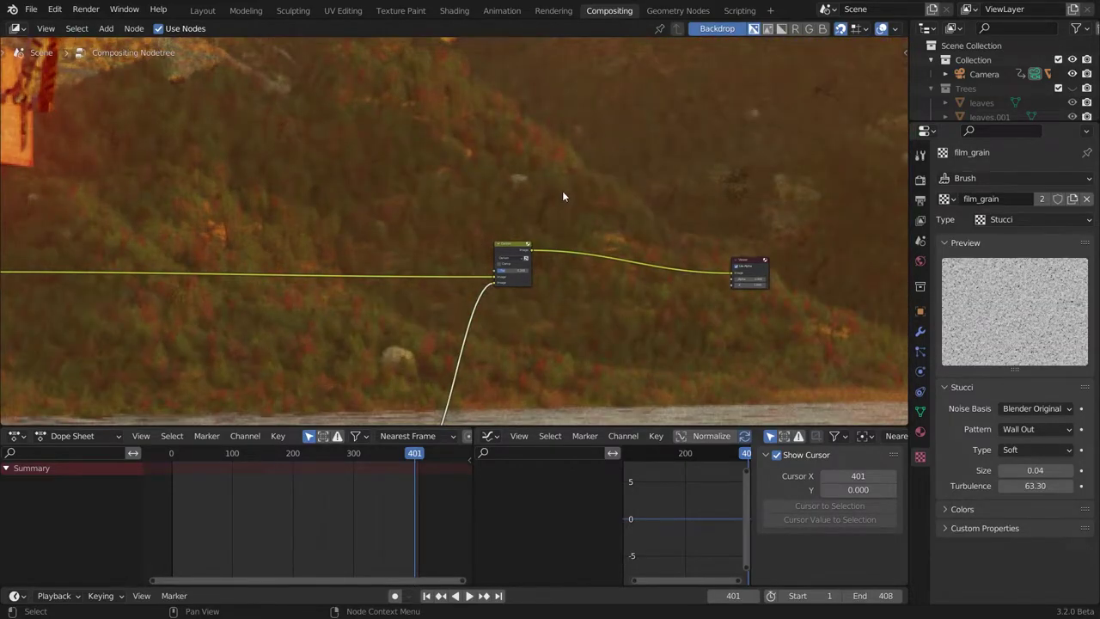
{"action": "key", "text": "v"}
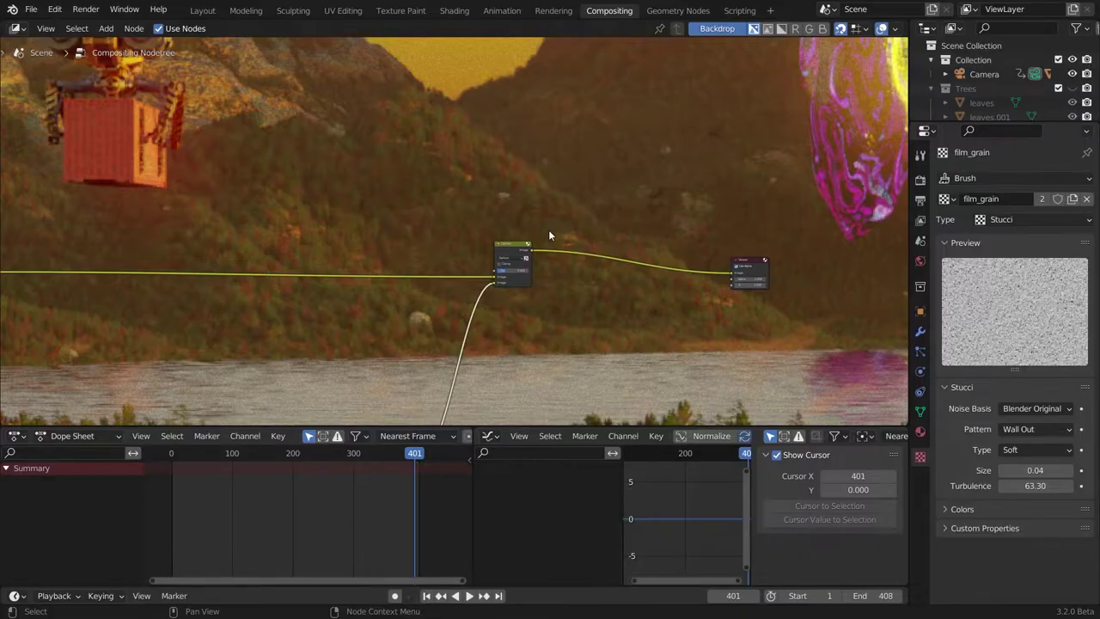
{"action": "key", "text": "v"}
{"action": "key", "text": "v"}
{"action": "key", "text": "v"}
{"action": "key", "text": "v"}
{"action": "key", "text": "v"}
{"action": "key", "text": "v"}
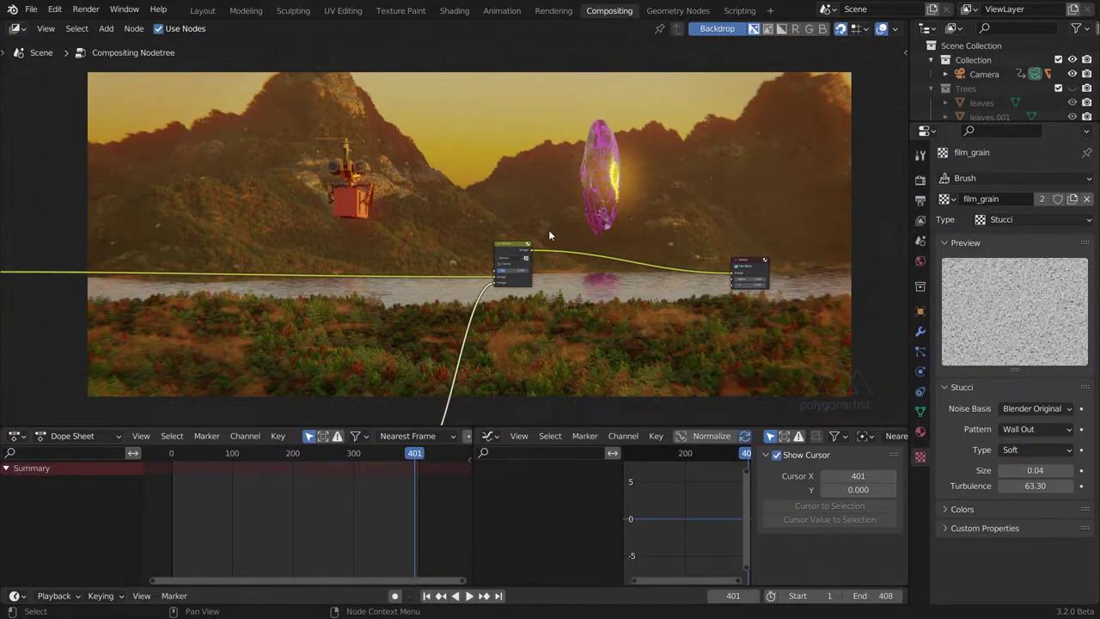
Group the noise and grain texture nodes with their final Mix node in a frame labeled "Film Grain".
{"action": "scroll", "coordinate": [548, 229], "scroll_direction": "down", "scroll_amount": 3}
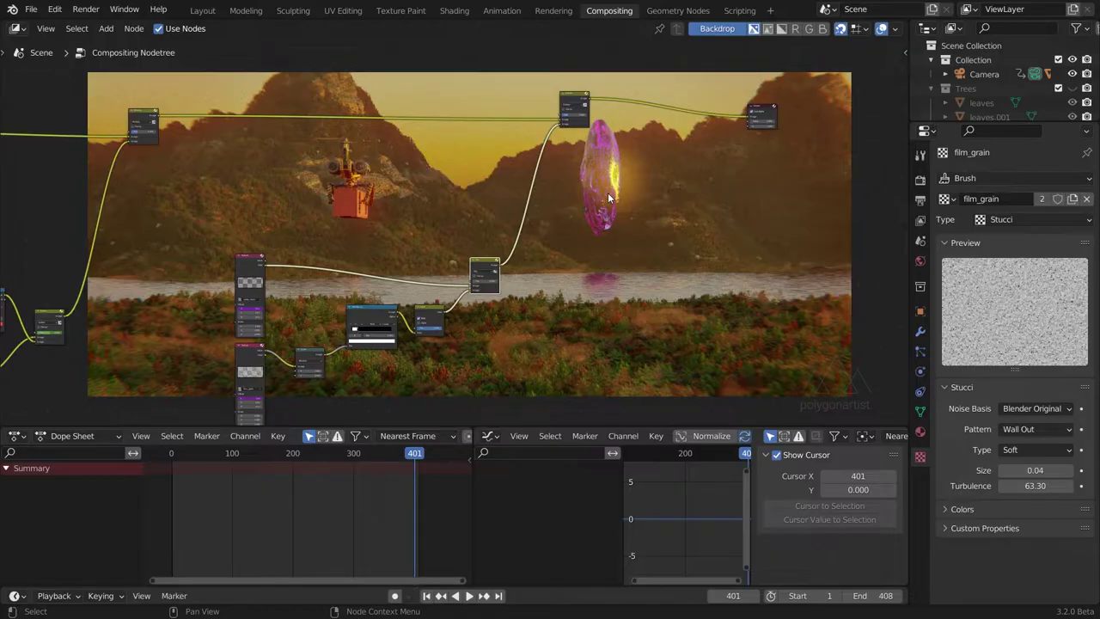
{"action": "middle_click_drag", "start_coordinate": [528, 408], "coordinate": [535, 349]}
{"action": "left_click_drag", "start_coordinate": [535, 349], "coordinate": [246, 182]}
{"action": "key", "text": "ctrl+j"}
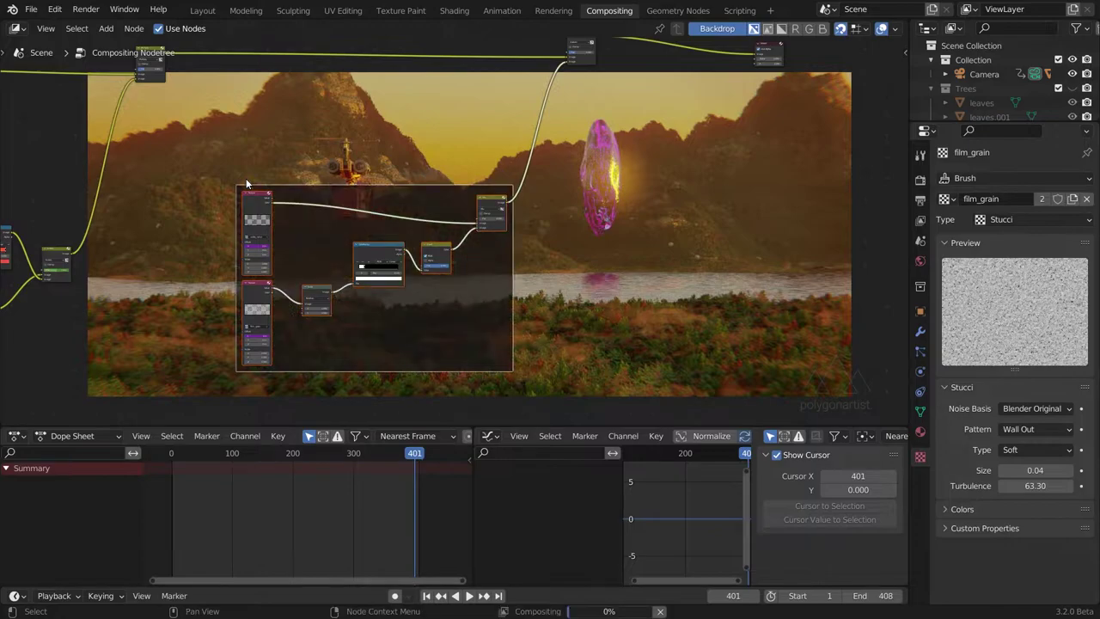
{"action": "key", "text": "n"}
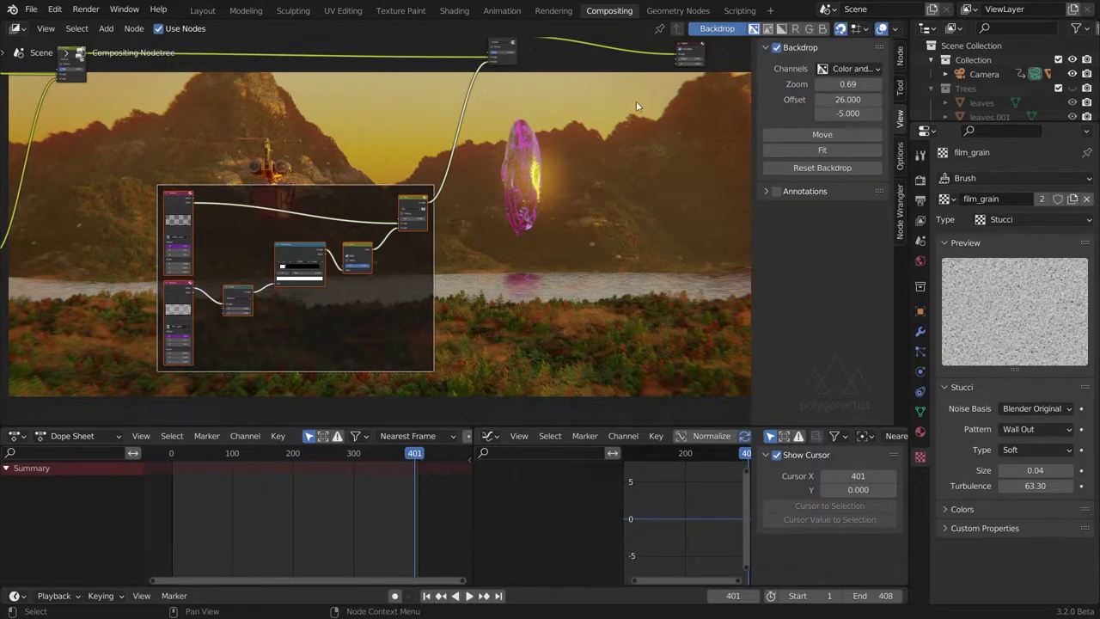
{"action": "left_click", "coordinate": [899, 57]}
{"action": "left_click", "coordinate": [826, 85]}
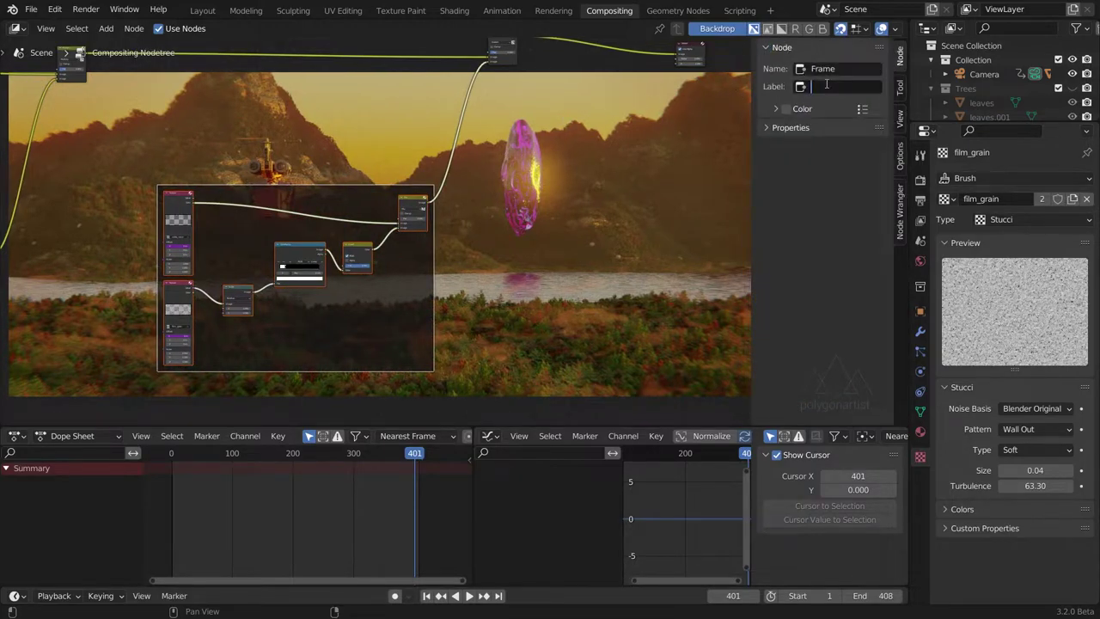
{"action": "type", "text": "Film Grain"}
{"action": "key", "text": "Return"}
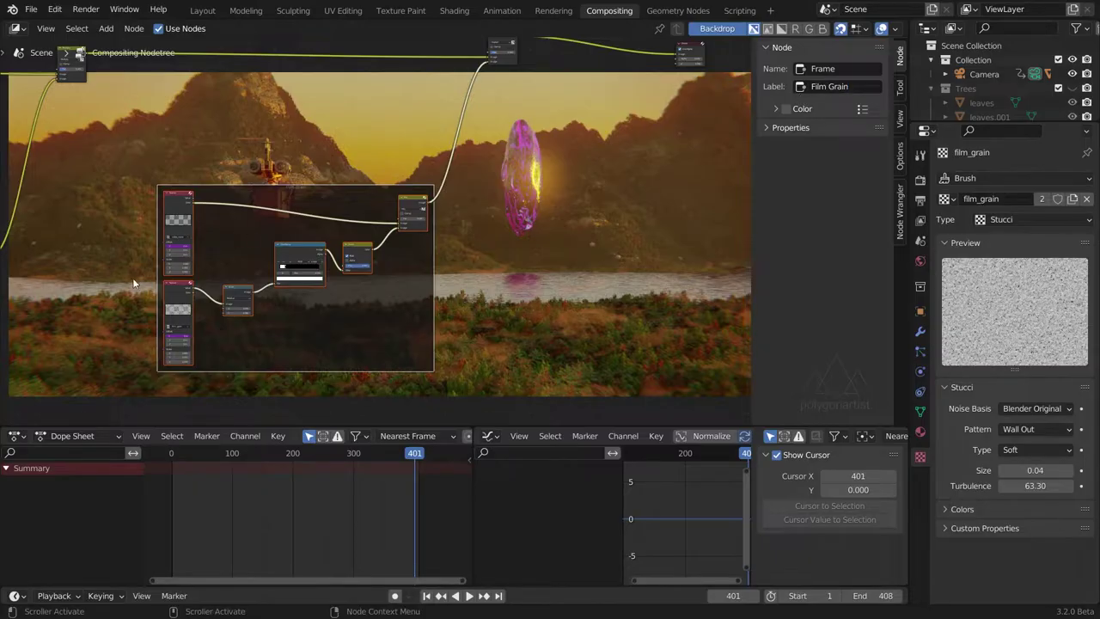
Group the light leak texture, color ramp, mask and mix nodes in a frame labeled "Lens Light Leaks".
{"action": "middle_click_drag", "start_coordinate": [118, 288], "coordinate": [493, 248]}
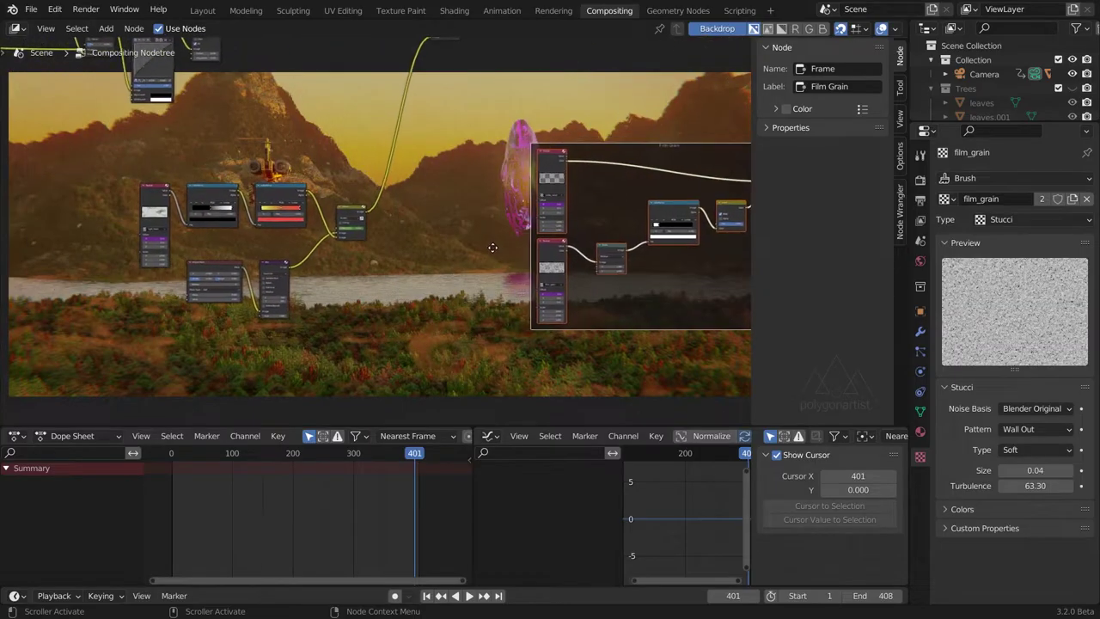
{"action": "left_click_drag", "start_coordinate": [155, 341], "coordinate": [343, 156]}
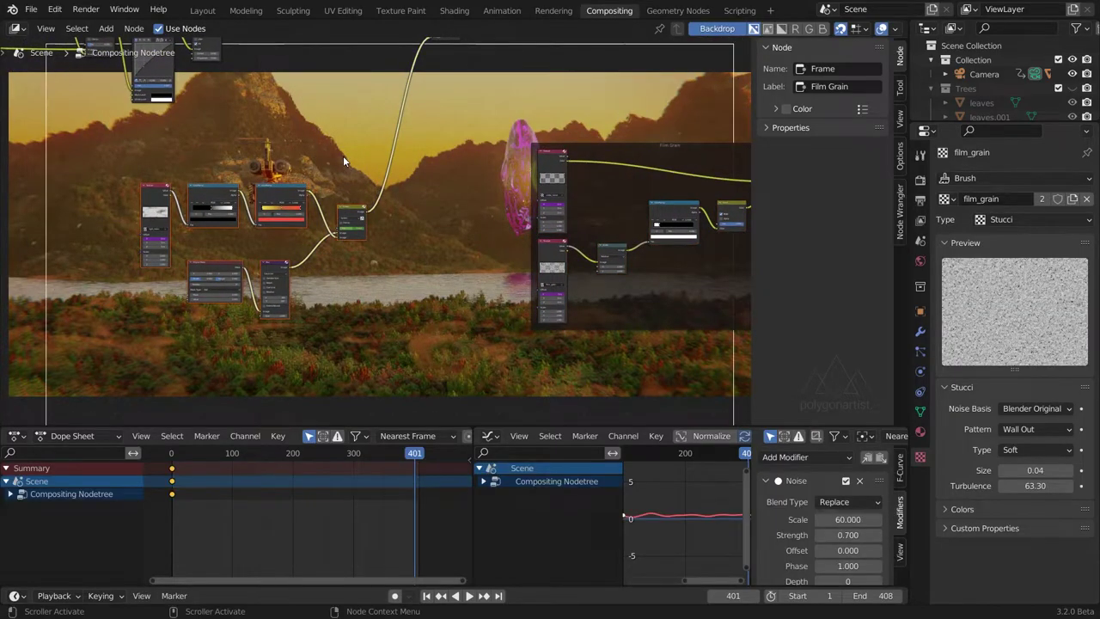
{"action": "key", "text": "ctrl+j"}
{"action": "left_click", "coordinate": [830, 87]}
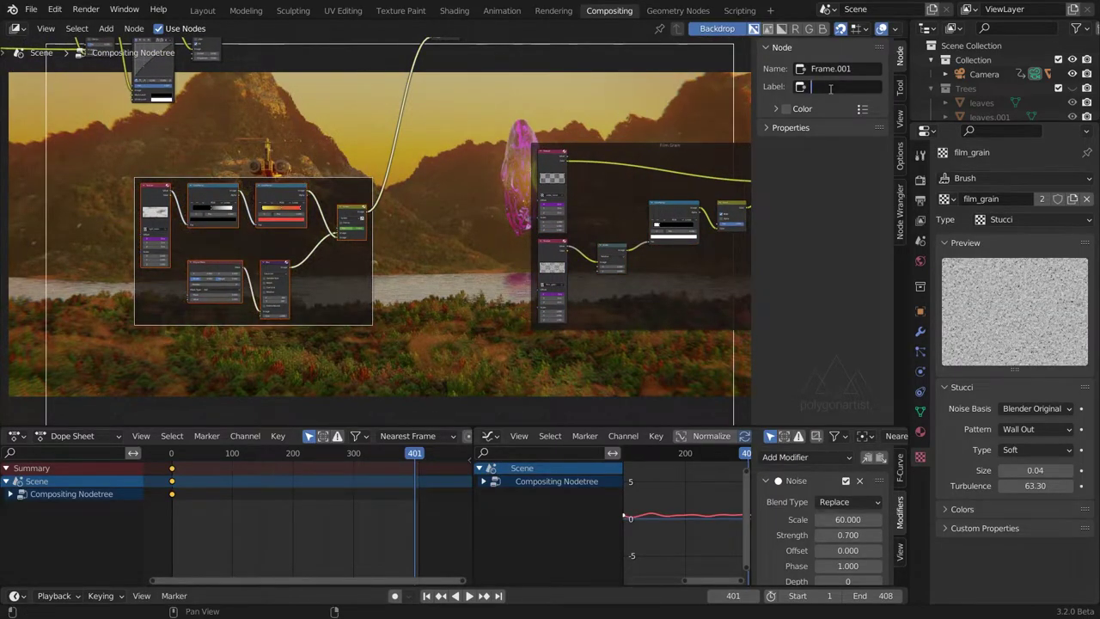
{"action": "type", "text": "Lens Light Leaks"}
{"action": "key", "text": "Return"}
Group the RGB Curves and Lens Distortion nodes in a frame labeled "Brightness + Lens Distortion".
{"action": "middle_click_drag", "start_coordinate": [264, 108], "coordinate": [473, 274]}
{"action": "left_click", "coordinate": [454, 275]}
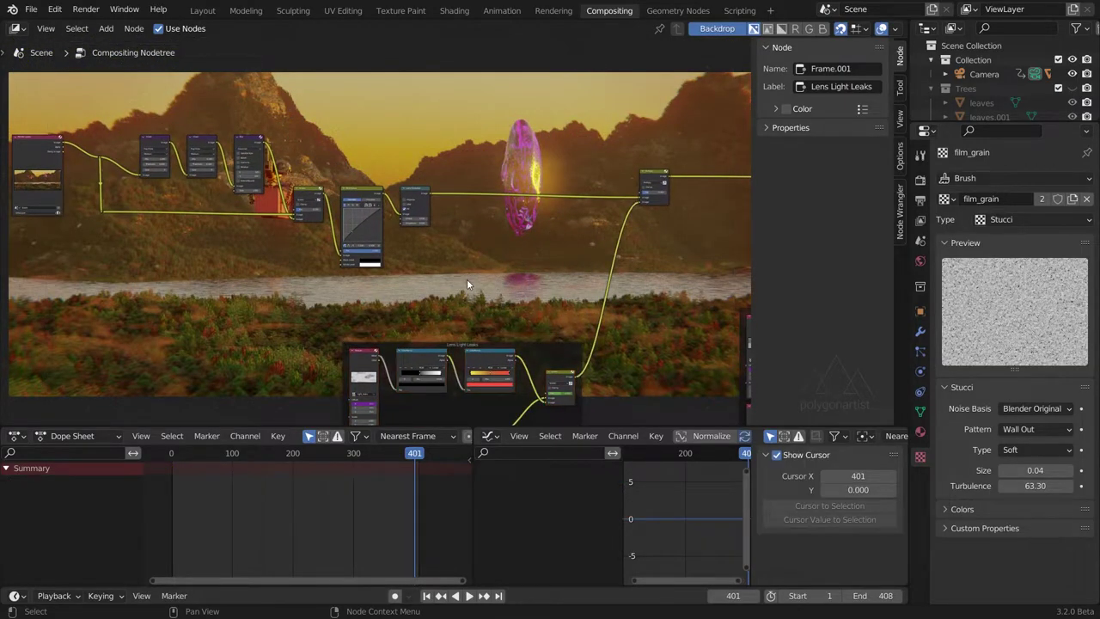
{"action": "left_click_drag", "start_coordinate": [467, 278], "coordinate": [345, 190]}
{"action": "key", "text": "ctrl+j"}
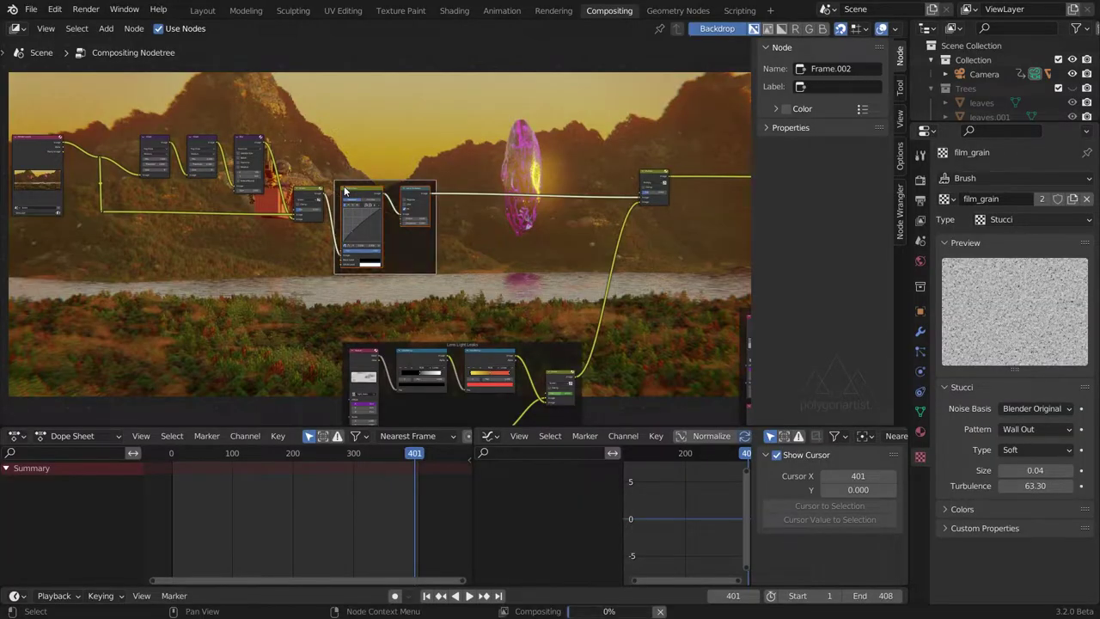
{"action": "left_click", "coordinate": [836, 86]}
{"action": "type", "text": "Brightness"}
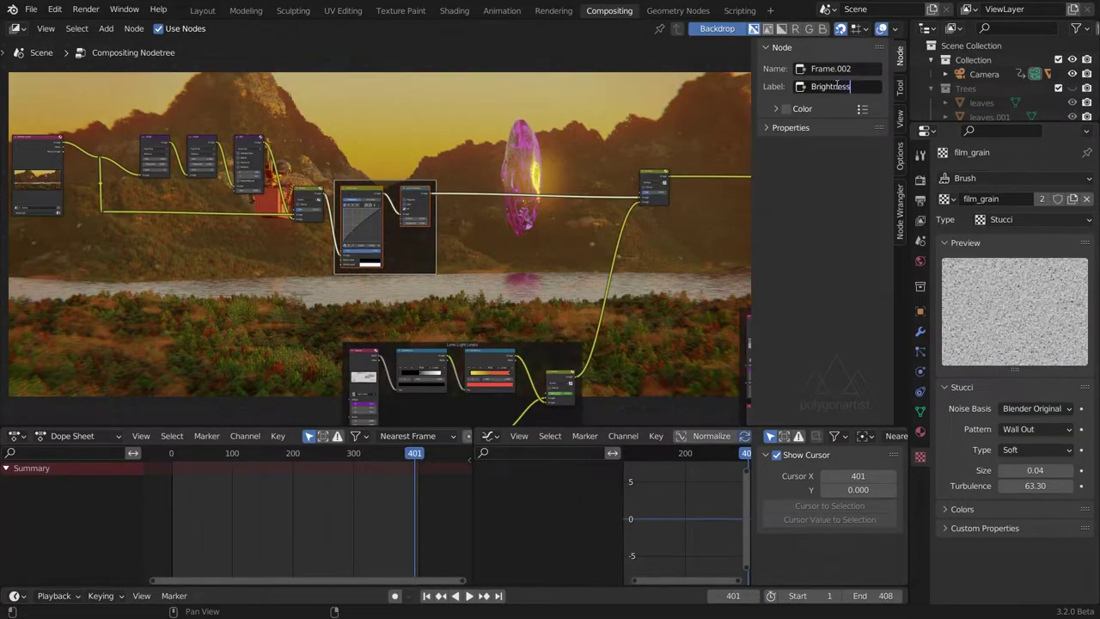
{"action": "type", "text": " + Lens Distortion"}
{"action": "key", "text": "Return"}
Group the two Glare nodes, the Blur node and their mix node in a frame labeled "Sun Glow".
{"action": "middle_click_drag", "start_coordinate": [209, 268], "coordinate": [315, 318]}
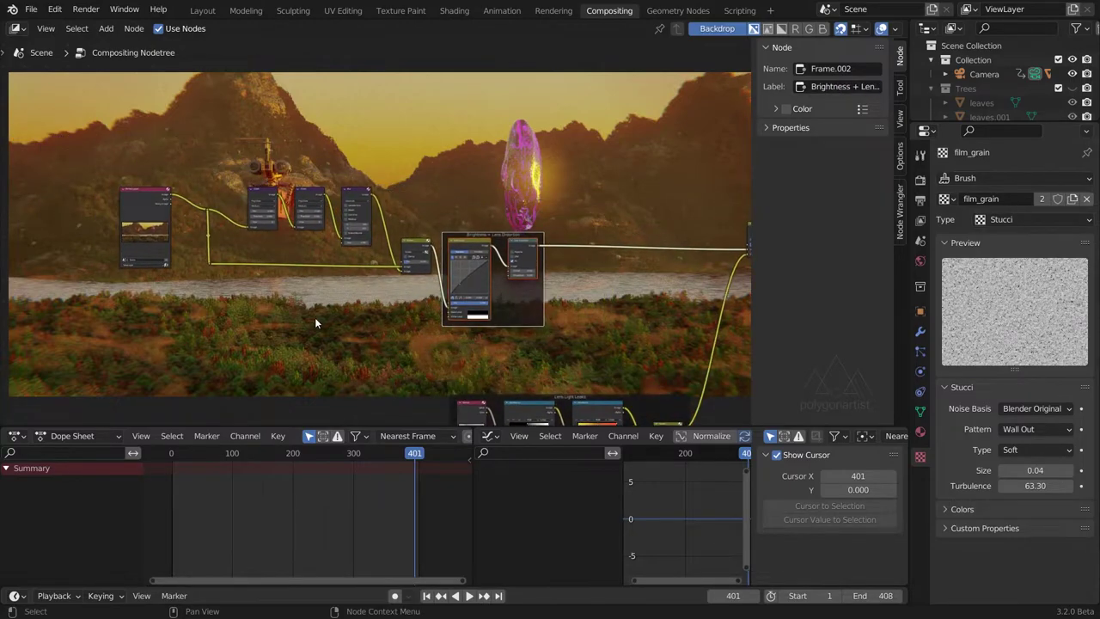
{"action": "scroll", "coordinate": [313, 315], "scroll_direction": "up", "scroll_amount": 2}
{"action": "left_click_drag", "start_coordinate": [217, 166], "coordinate": [447, 327]}
{"action": "key", "text": "ctrl+j"}
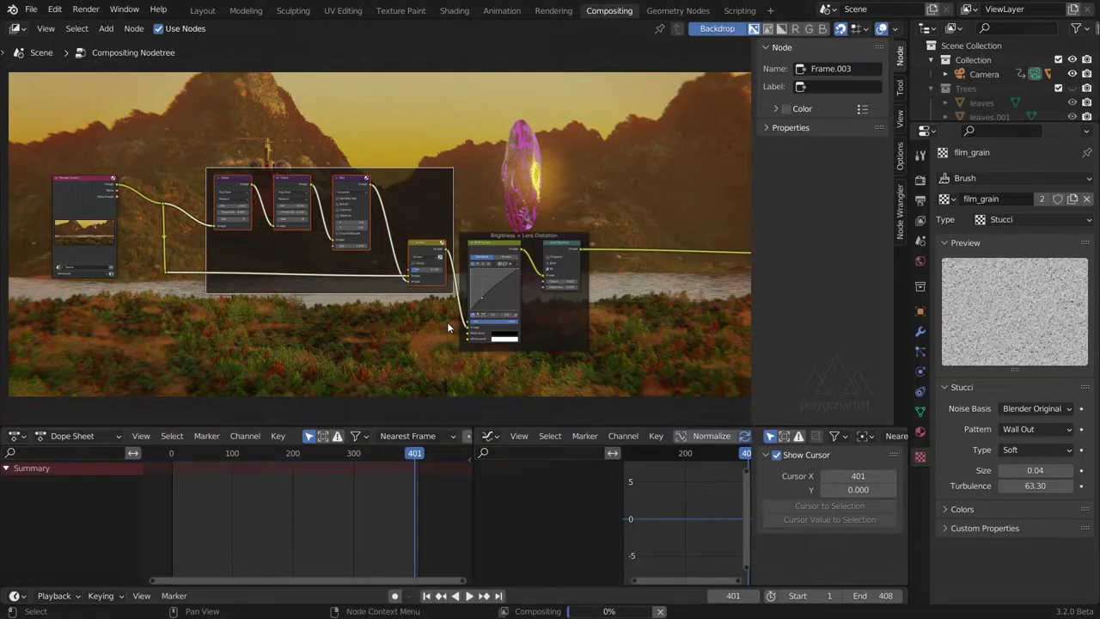
{"action": "left_click", "coordinate": [824, 87]}
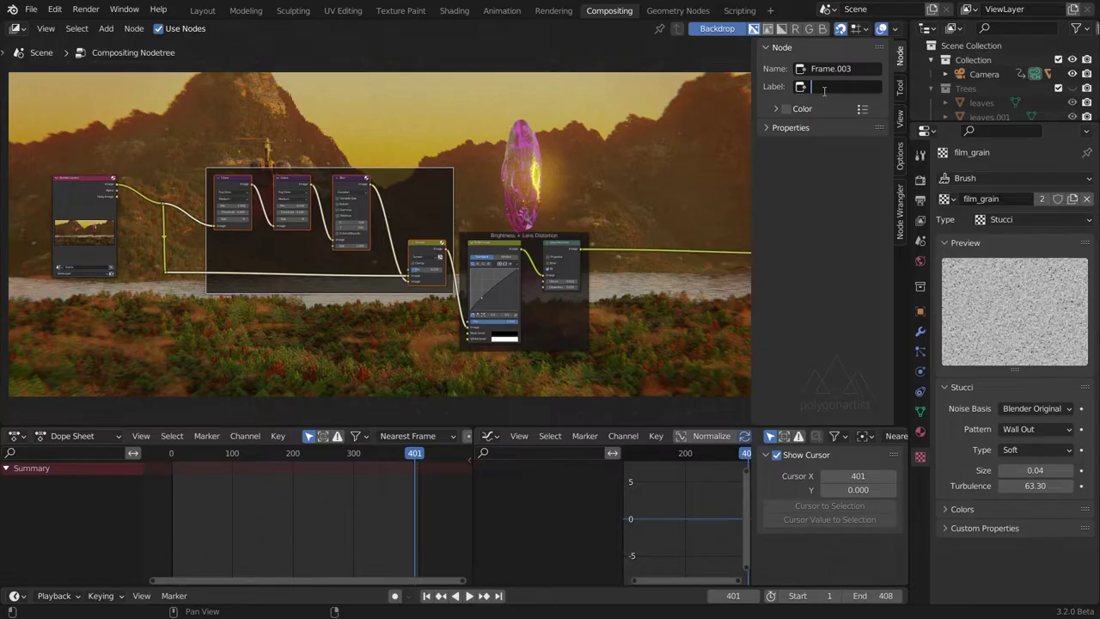
{"action": "type", "text": "Sun Glow"}
{"action": "key", "text": "Return"}
{"action": "key", "text": "n"}
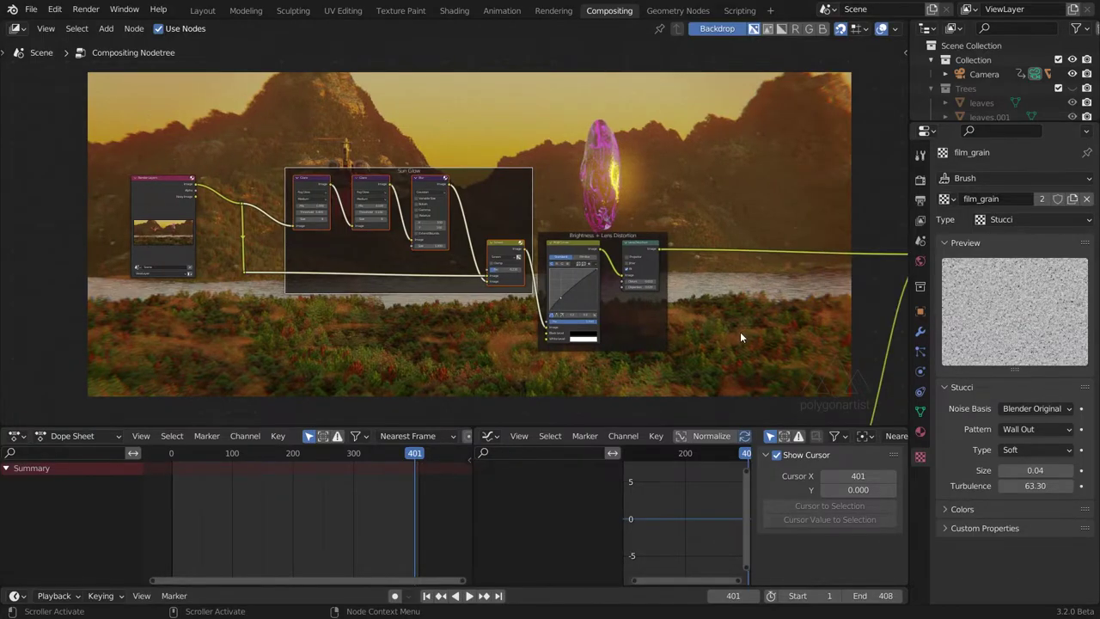
Move the Viewer node farther along and add an Ellipse Mask node beneath the main image link.
{"action": "middle_click_drag", "start_coordinate": [740, 332], "coordinate": [635, 149]}
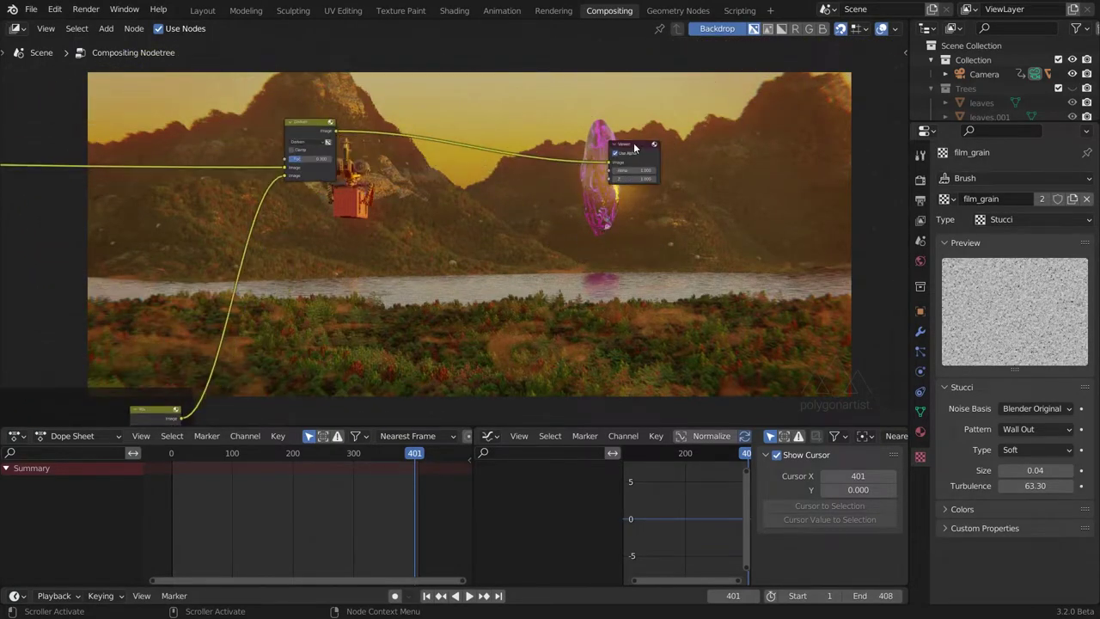
{"action": "left_click_drag", "start_coordinate": [634, 149], "coordinate": [846, 121]}
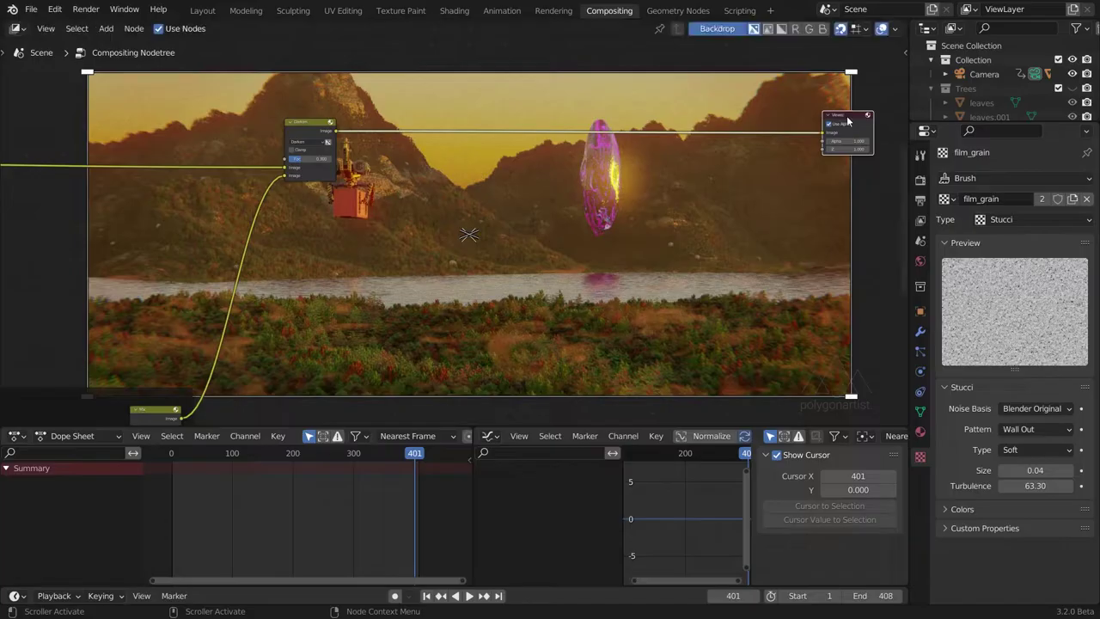
{"action": "key", "text": "shift+a"}
{"action": "left_click", "coordinate": [602, 232]}
{"action": "type", "text": "e"}
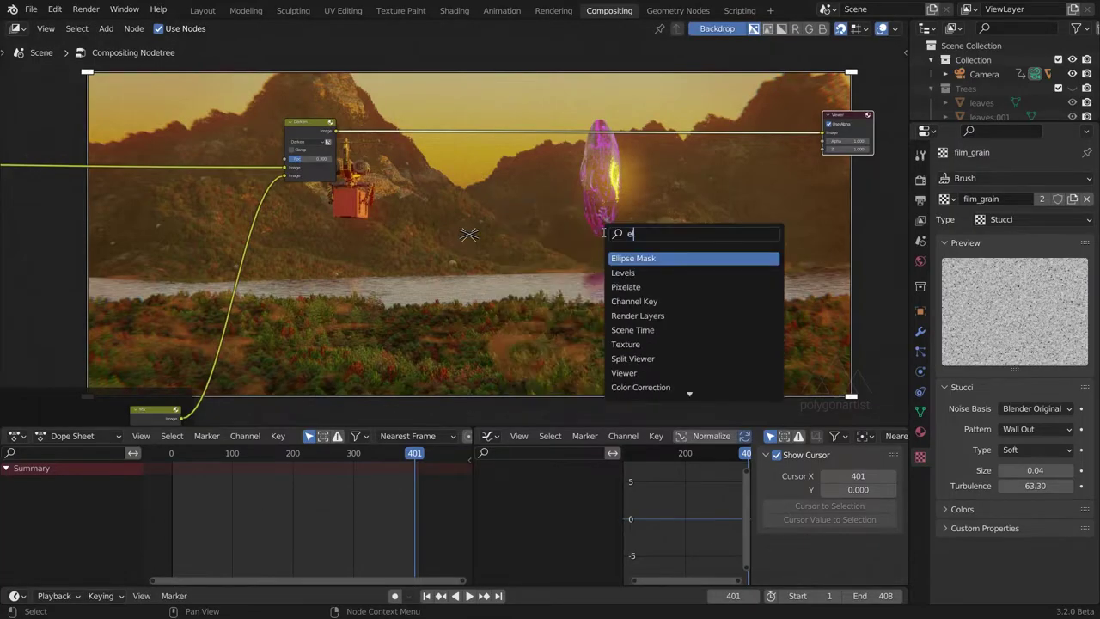
{"action": "type", "text": "ll"}
{"action": "key", "text": "Return"}
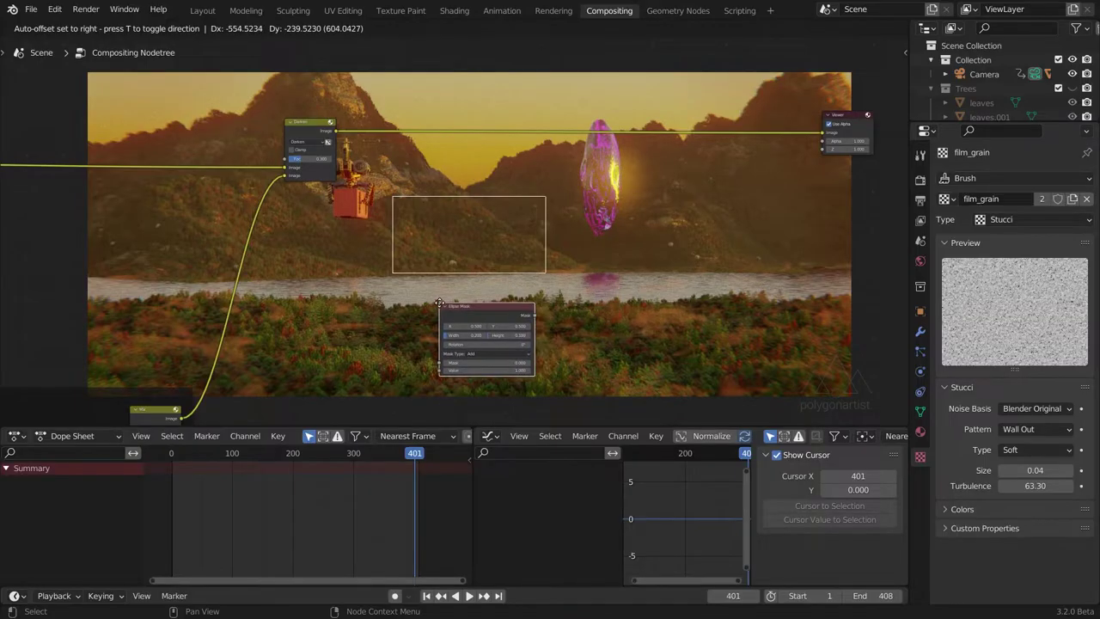
{"action": "left_click", "coordinate": [439, 302]}
Preview the Ellipse Mask through the Viewer and set its width to 1.0 and height to 0.5.
{"action": "left_click", "coordinate": [469, 307], "text": "ctrl+shift"}
{"action": "scroll", "coordinate": [480, 313], "scroll_direction": "up", "scroll_amount": 3}
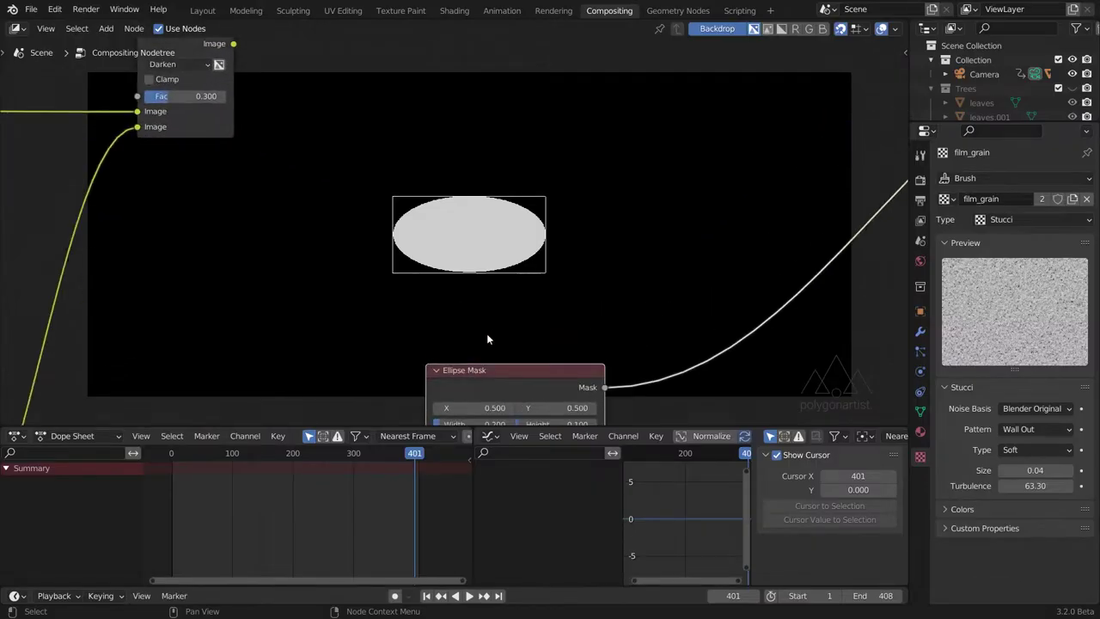
{"action": "middle_click_drag", "start_coordinate": [486, 338], "coordinate": [235, 349]}
{"action": "scroll", "coordinate": [429, 201], "scroll_direction": "up", "scroll_amount": 1}
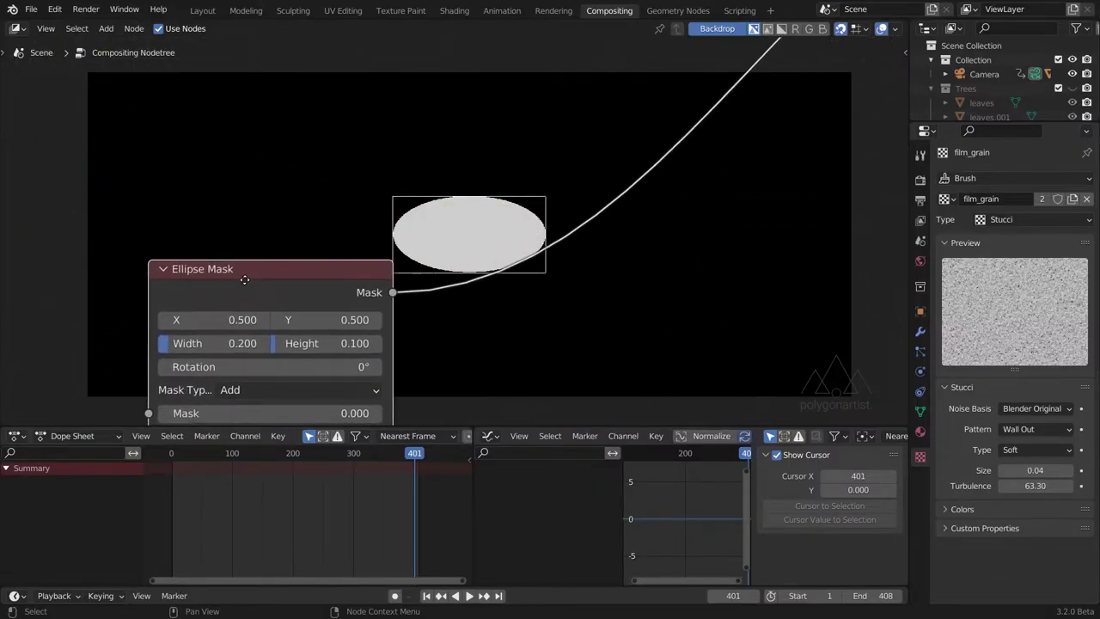
{"action": "left_click", "coordinate": [234, 345]}
{"action": "type", "text": "1"}
{"action": "key", "text": "Return"}
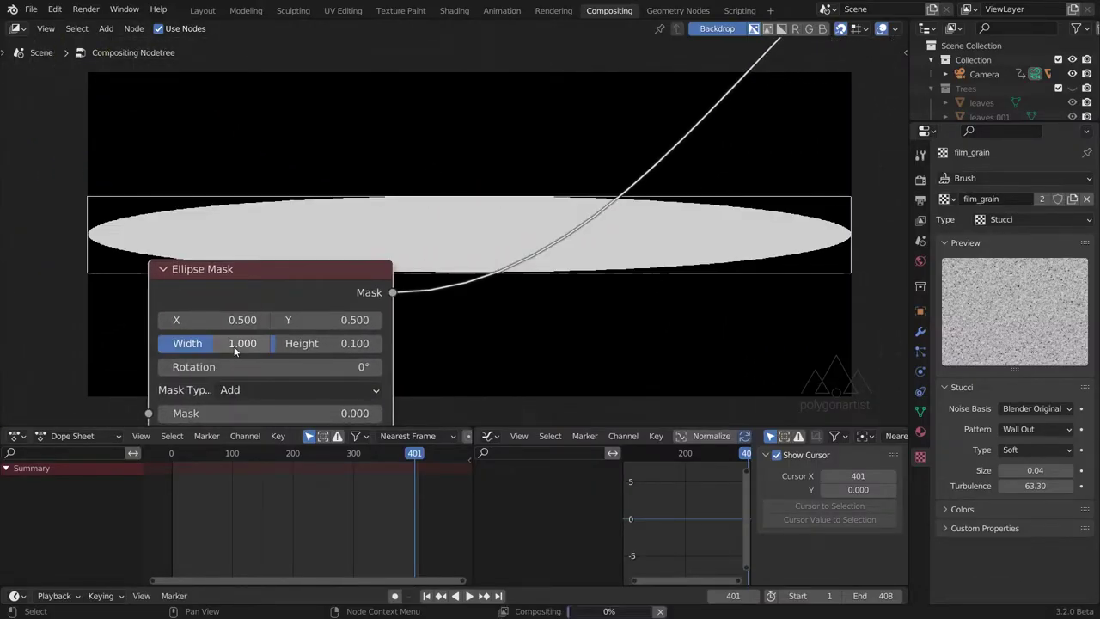
{"action": "left_click", "coordinate": [334, 347]}
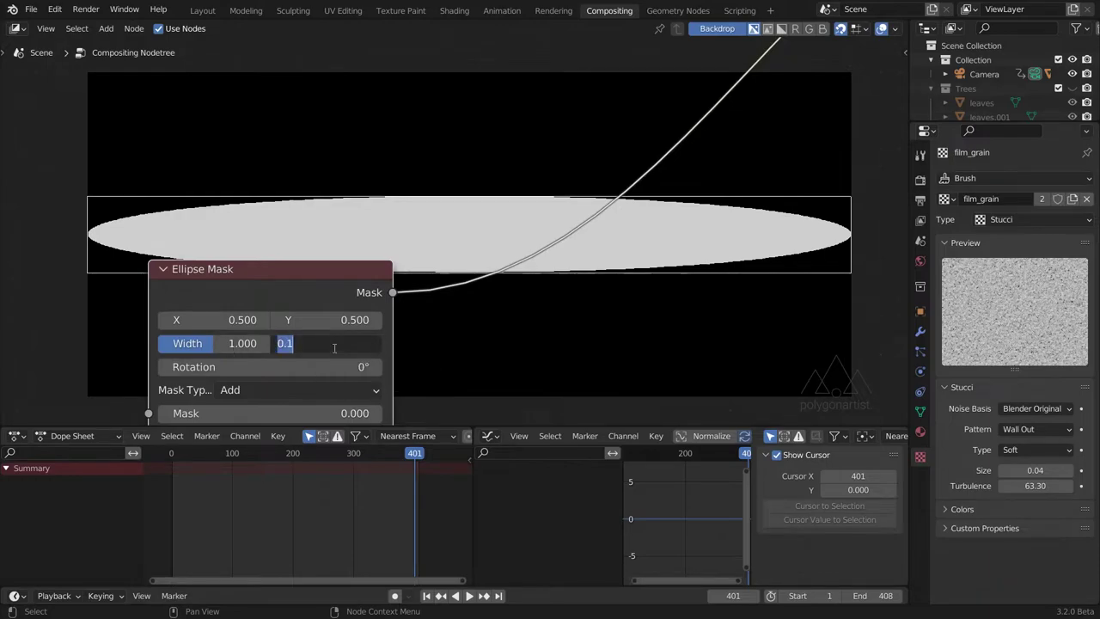
{"action": "type", "text": "5"}
{"action": "key", "text": "Return"}
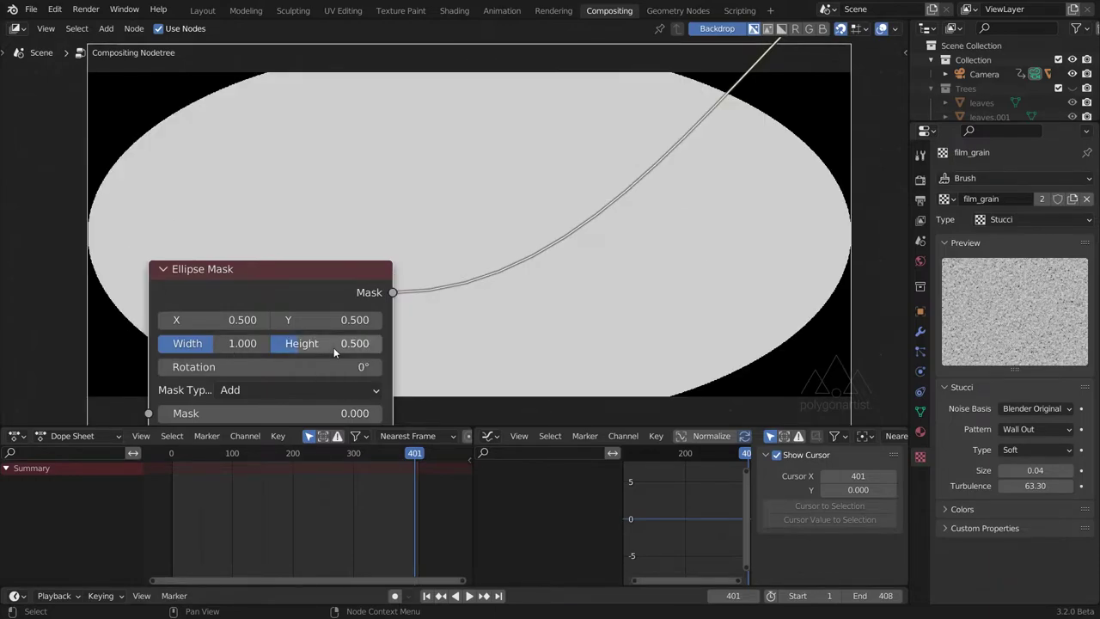
Add a Blur node on the link between the Ellipse Mask and the Viewer.
{"action": "key", "text": "shift+a"}
{"action": "left_click", "coordinate": [479, 337]}
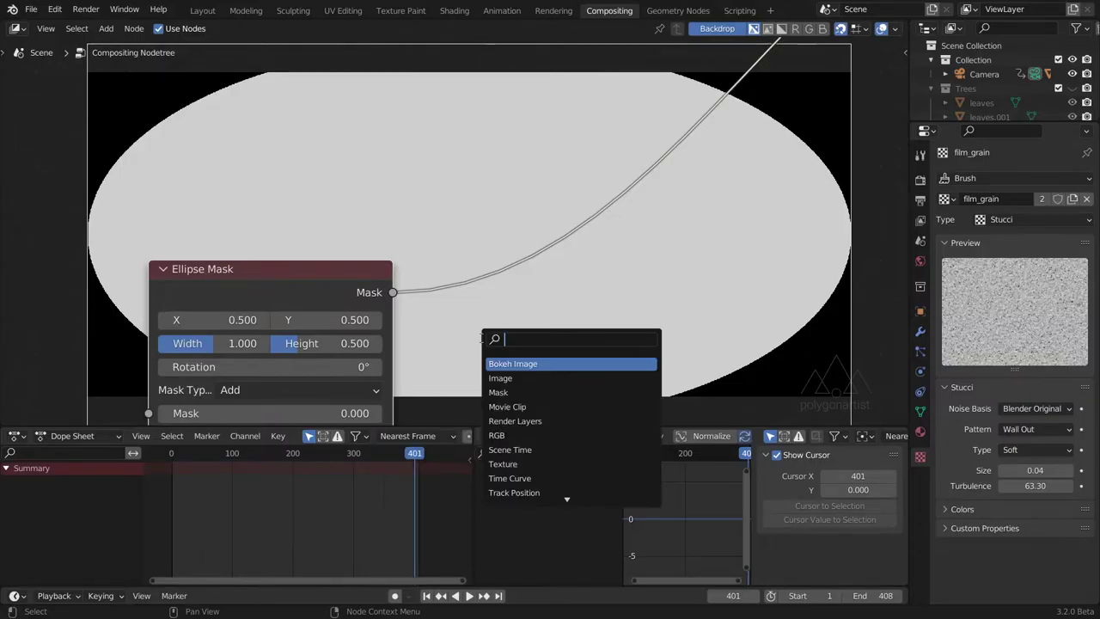
{"action": "type", "text": "blur"}
{"action": "key", "text": "Return"}
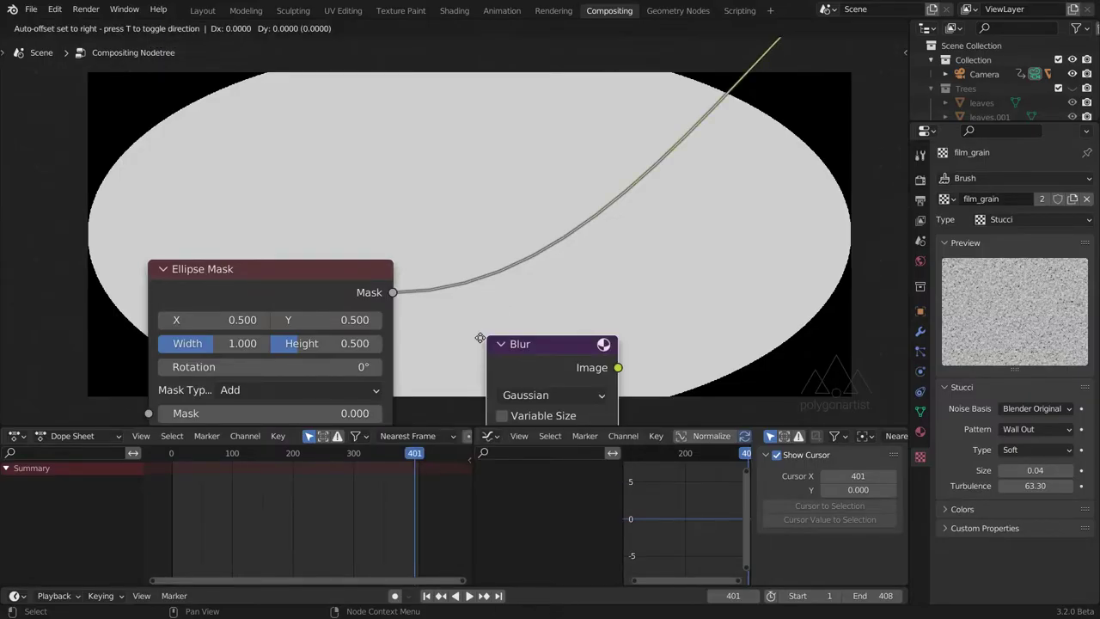
{"action": "left_click", "coordinate": [475, 256]}
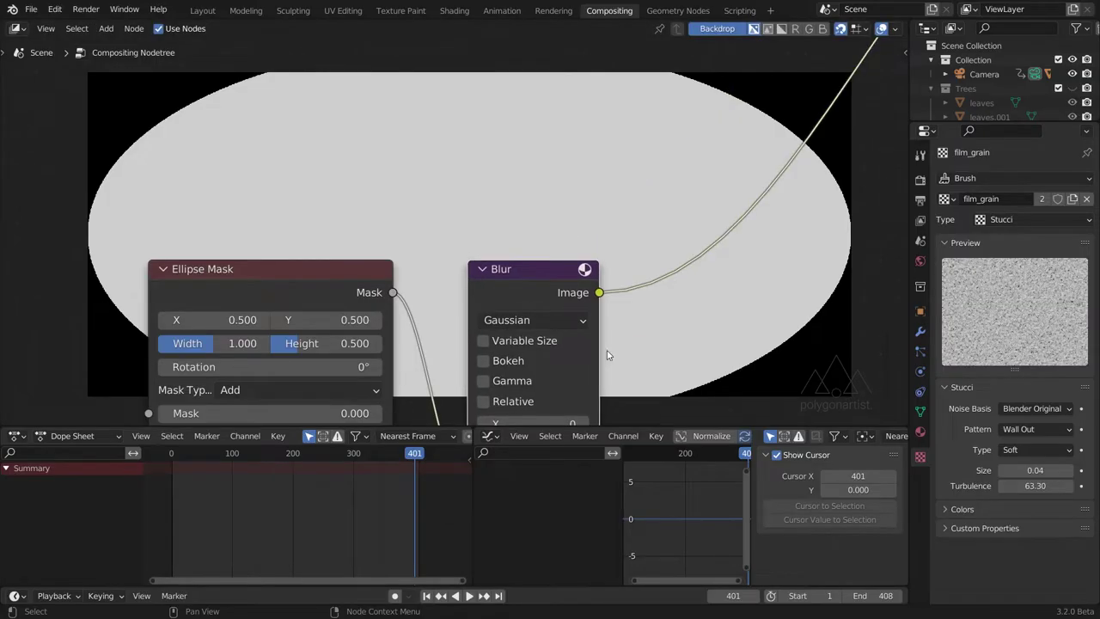
{"action": "key", "text": "KP_Decimal"}
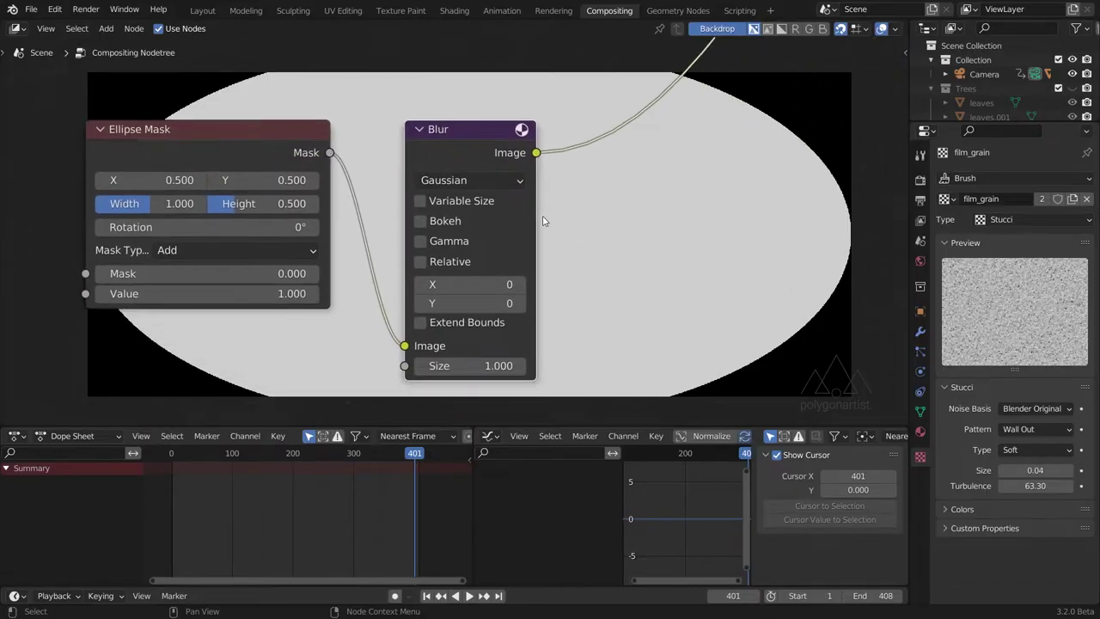
Set the X and Y size of the Blur node after the Ellipse Mask to 200.
{"action": "left_click", "coordinate": [494, 285]}
{"action": "type", "text": "200"}
{"action": "key", "text": "Tab"}
{"action": "type", "text": "200"}
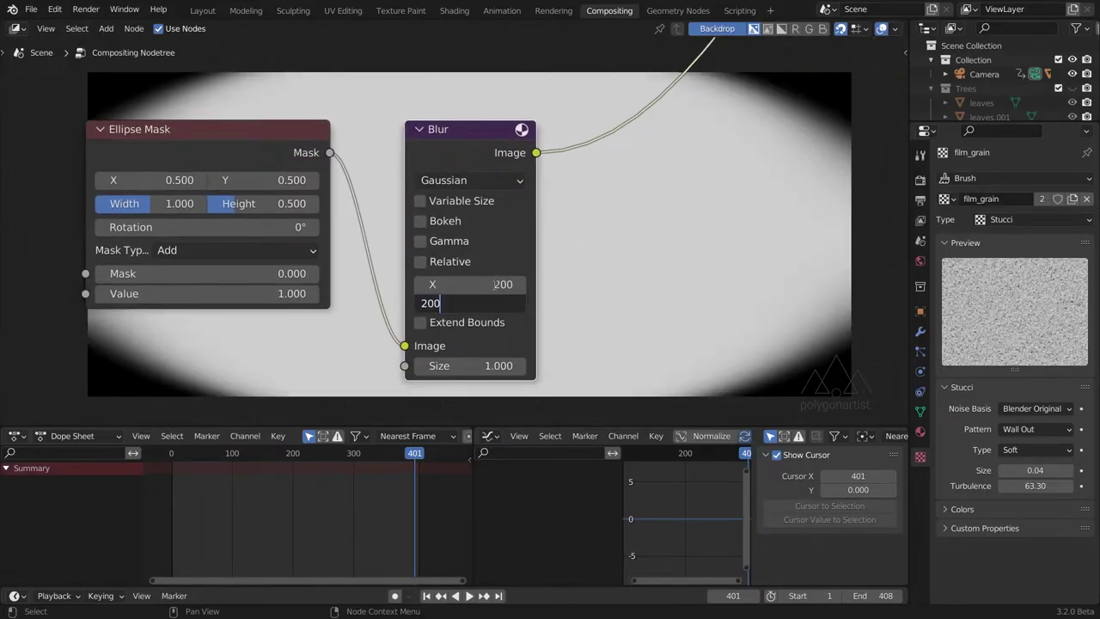
{"action": "key", "text": "Return"}
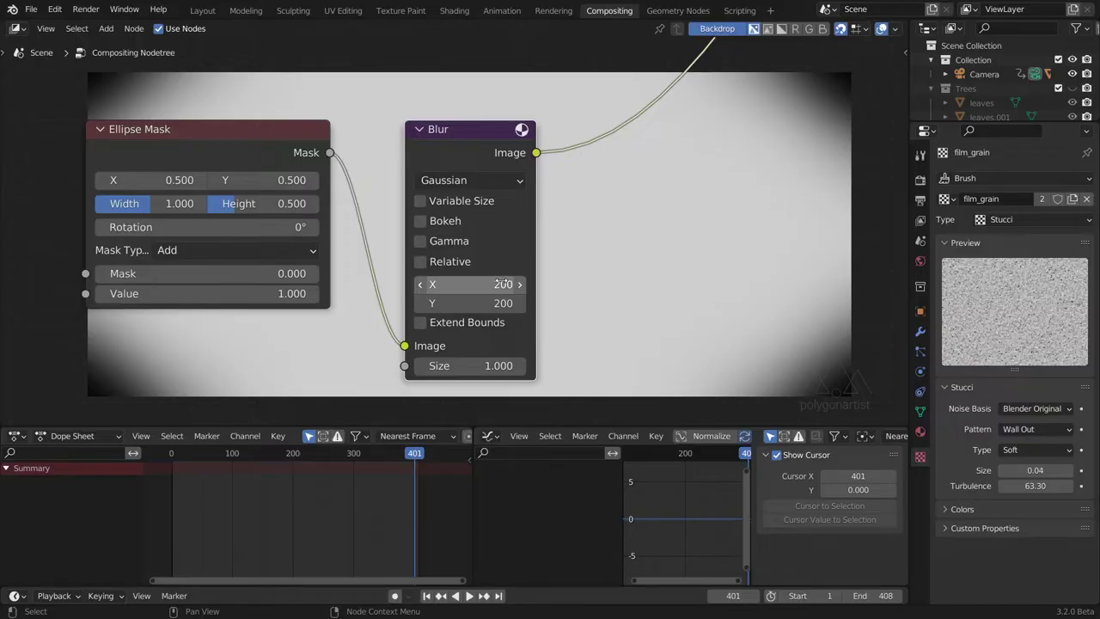
Preview the Darken node through the Viewer again and insert a Mix node on the link between them.
{"action": "scroll", "coordinate": [639, 228], "scroll_direction": "down", "scroll_amount": 4}
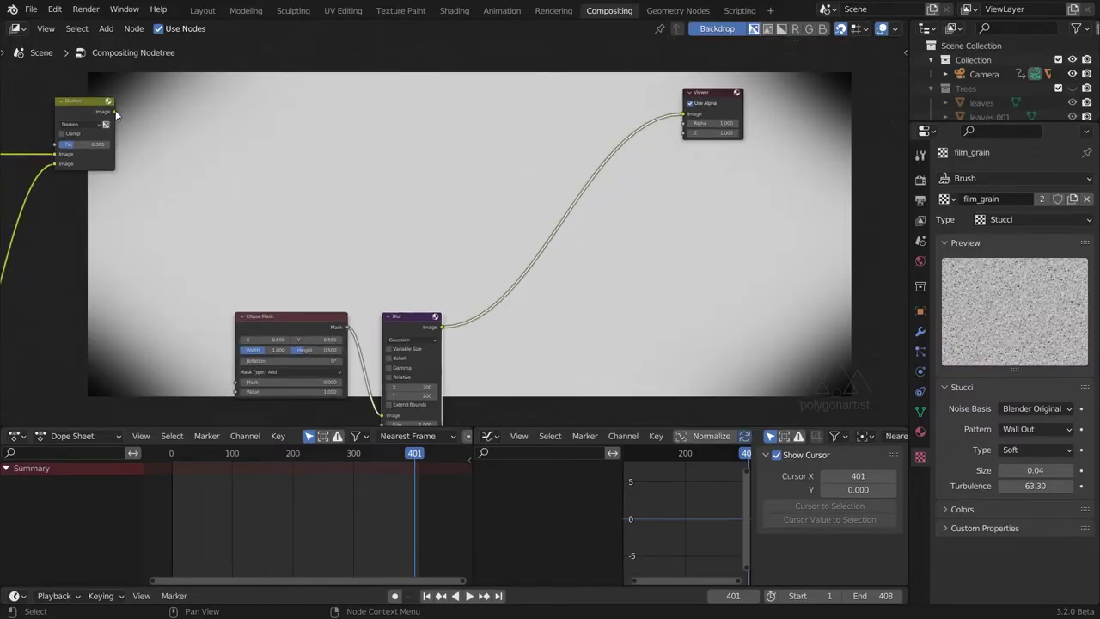
{"action": "left_click", "coordinate": [115, 110], "text": "ctrl+shift"}
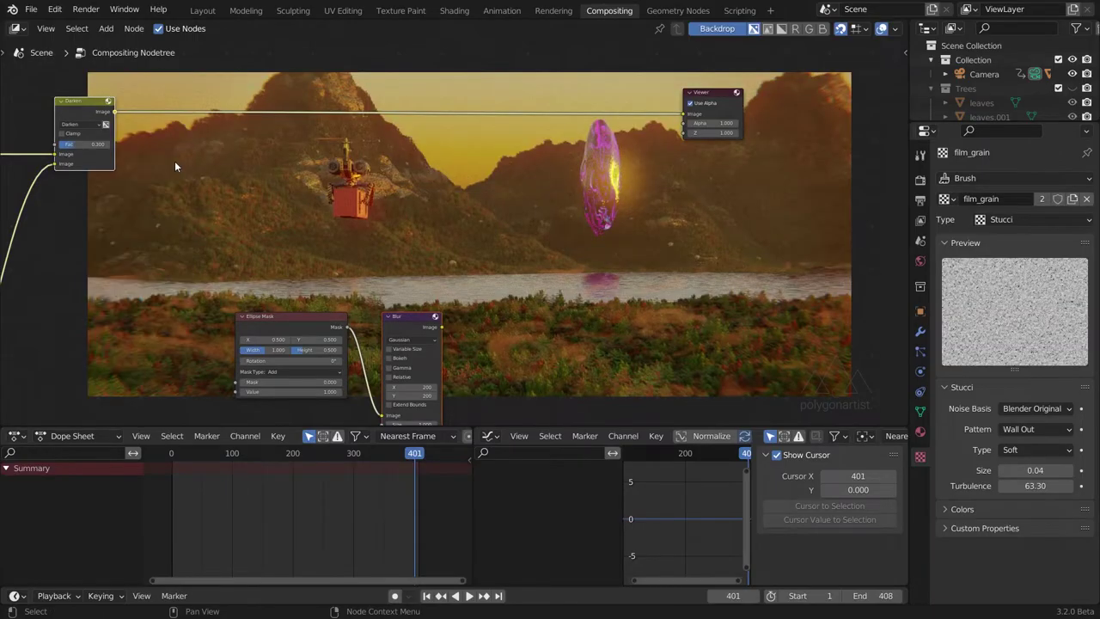
{"action": "key", "text": "shift+a"}
{"action": "left_click", "coordinate": [380, 230]}
{"action": "type", "text": "mix"}
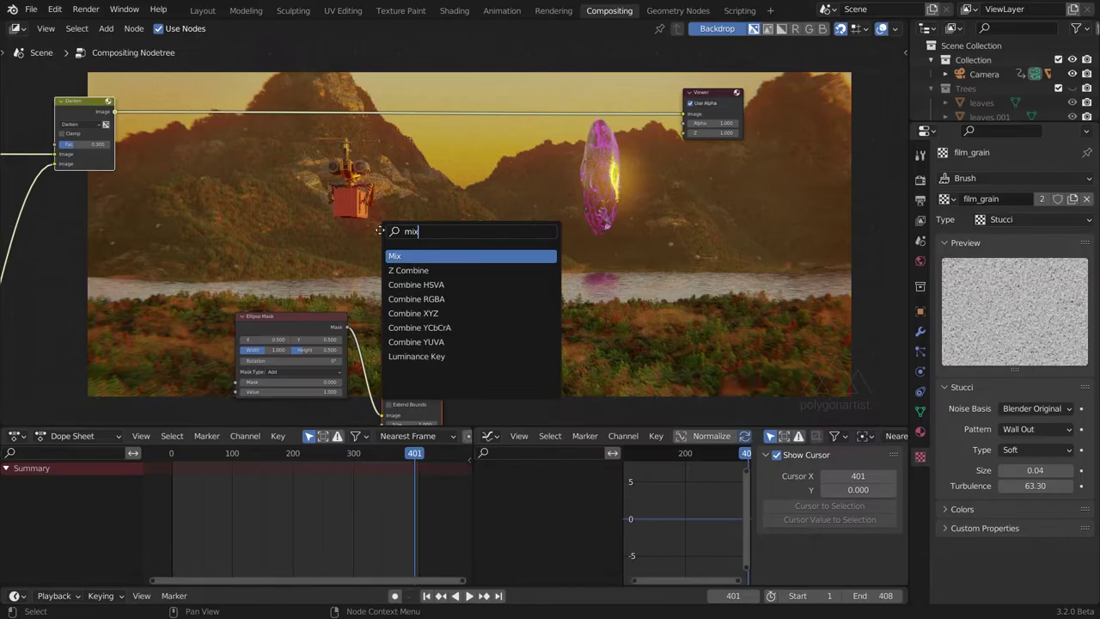
{"action": "key", "text": "Return"}
{"action": "left_click", "coordinate": [571, 104]}
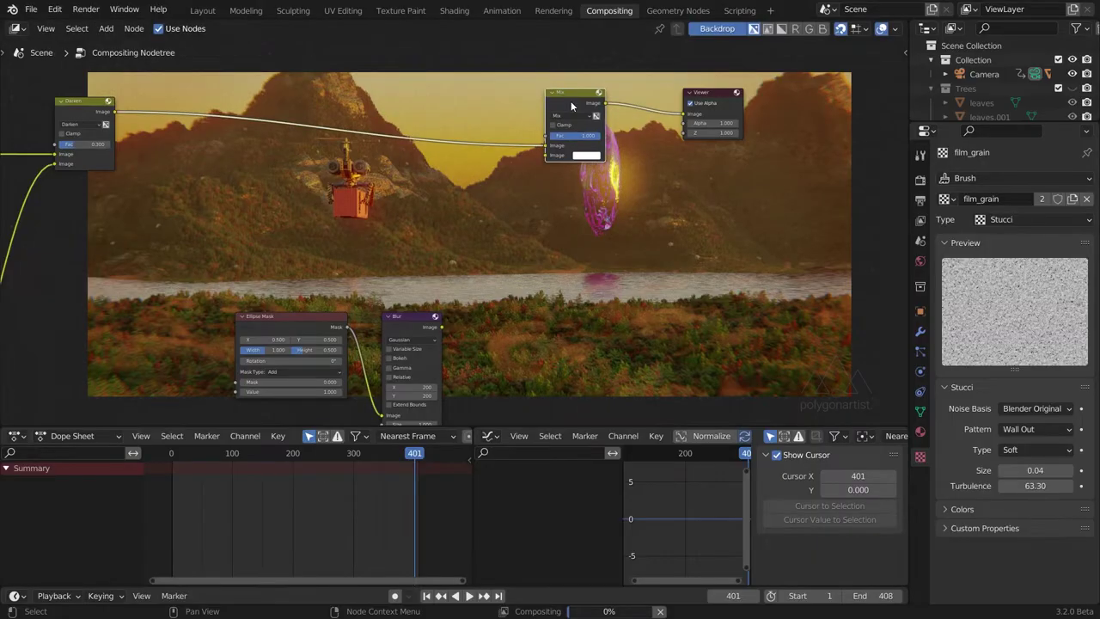
{"action": "left_click_drag", "start_coordinate": [572, 105], "coordinate": [575, 81]}
{"action": "left_click", "coordinate": [575, 77]}
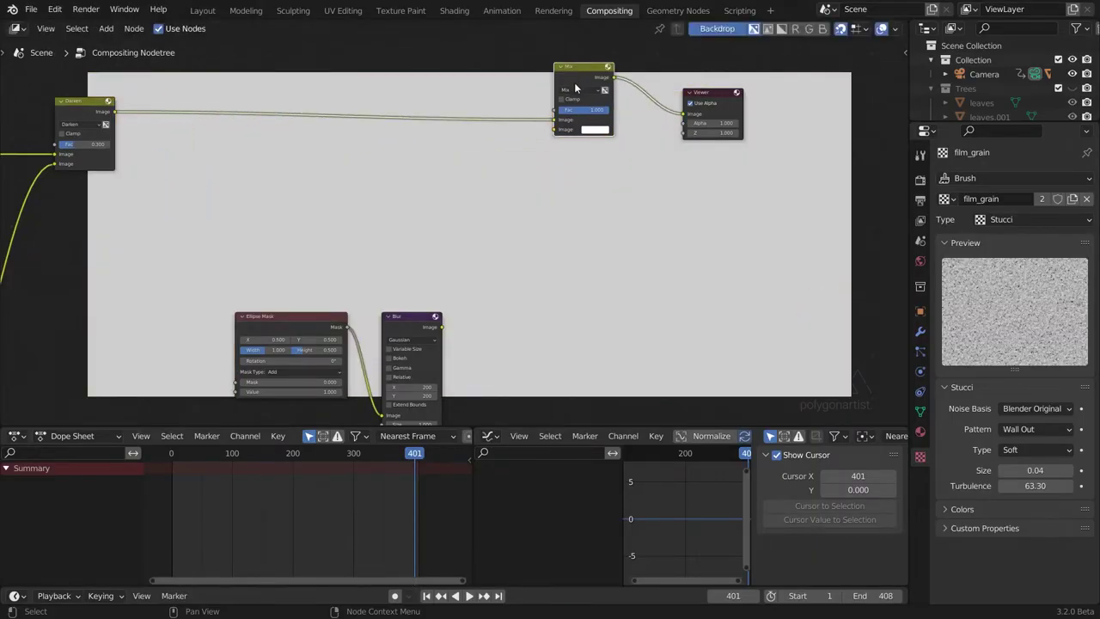
Set the new Mix node's blend mode to Multiply and its factor to 0.5.
{"action": "left_click", "coordinate": [584, 89]}
{"action": "left_click", "coordinate": [580, 126]}
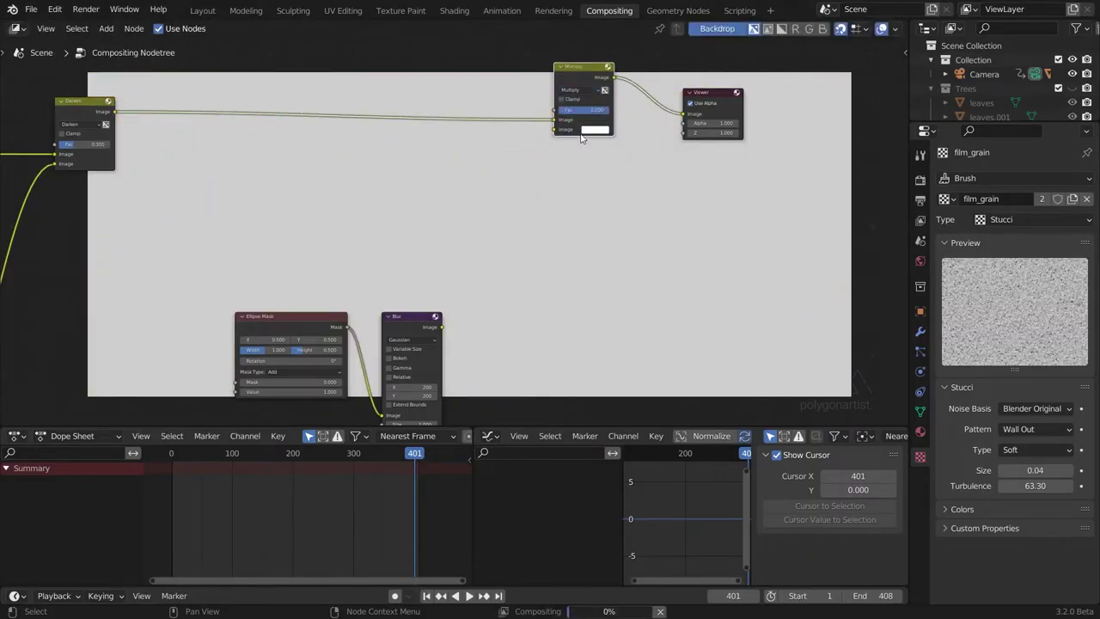
{"action": "scroll", "coordinate": [580, 125], "scroll_direction": "up", "scroll_amount": 2}
{"action": "middle_click_drag", "start_coordinate": [596, 104], "coordinate": [602, 174]}
{"action": "left_click", "coordinate": [603, 175]}
{"action": "type", "text": "0.5"}
{"action": "key", "text": "Return"}
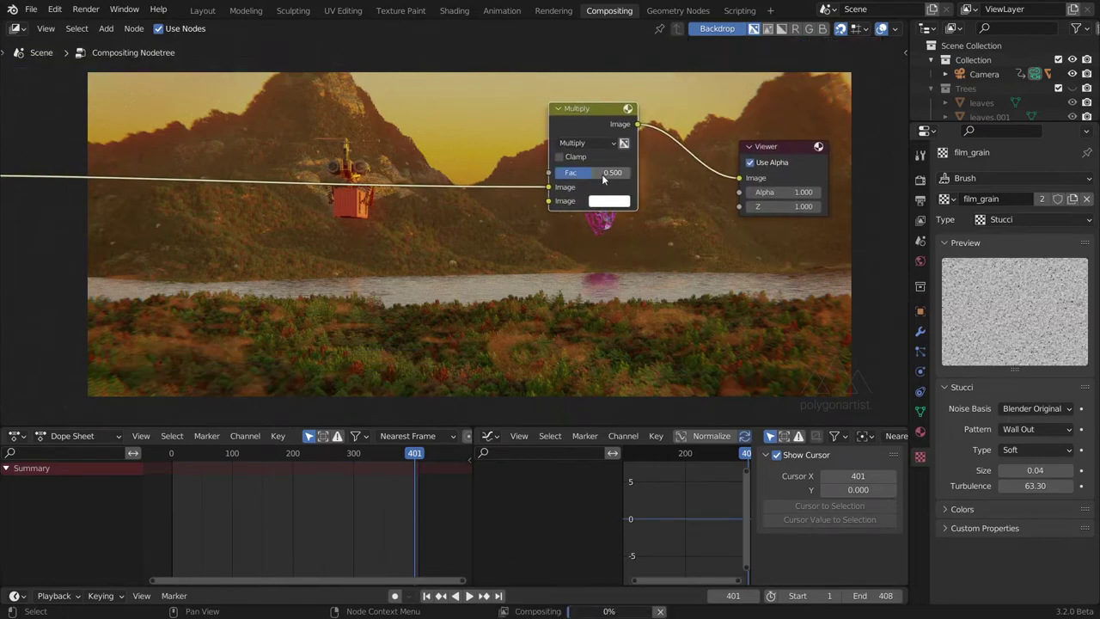
Connect the Blur output to the second image input of the Multiply node and move the Viewer farther along.
{"action": "scroll", "coordinate": [576, 261], "scroll_direction": "down", "scroll_amount": 2}
{"action": "left_click_drag", "start_coordinate": [379, 341], "coordinate": [497, 125]}
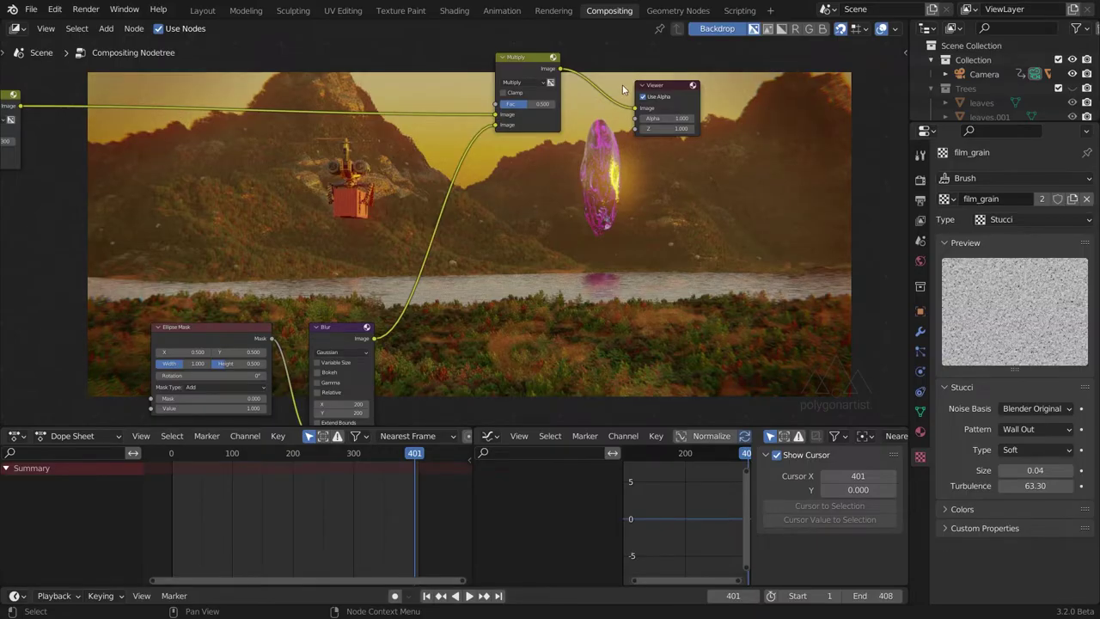
{"action": "left_click_drag", "start_coordinate": [659, 85], "coordinate": [767, 113]}
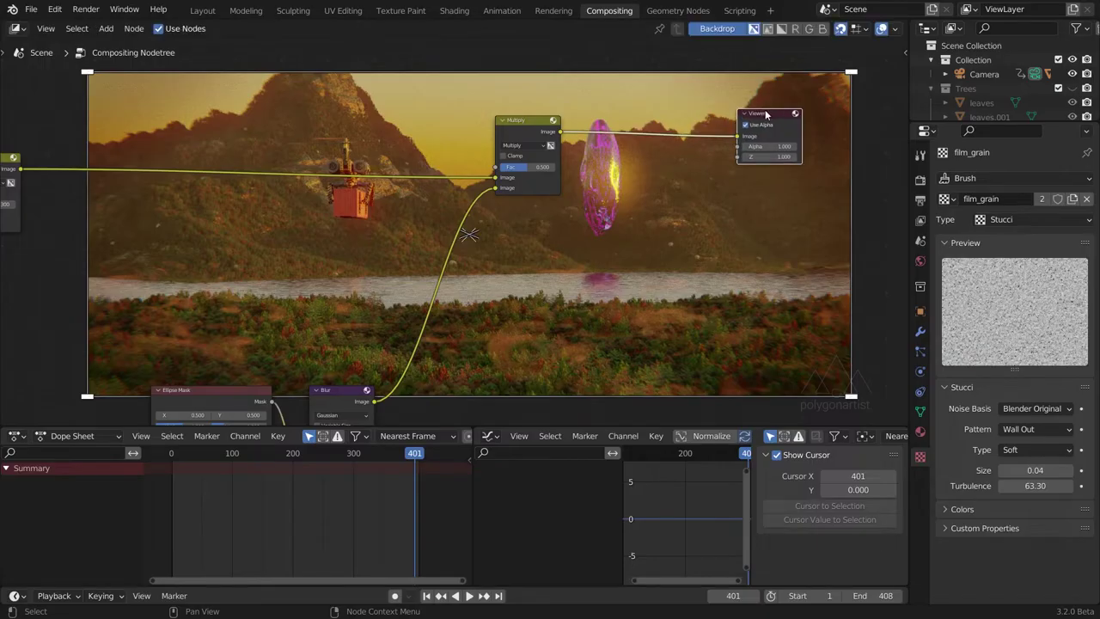
{"action": "left_click", "coordinate": [684, 238]}
Mute and unmute the Multiply node to compare the image with and without the vignette.
{"action": "left_click", "coordinate": [525, 132]}
{"action": "key", "text": "m"}
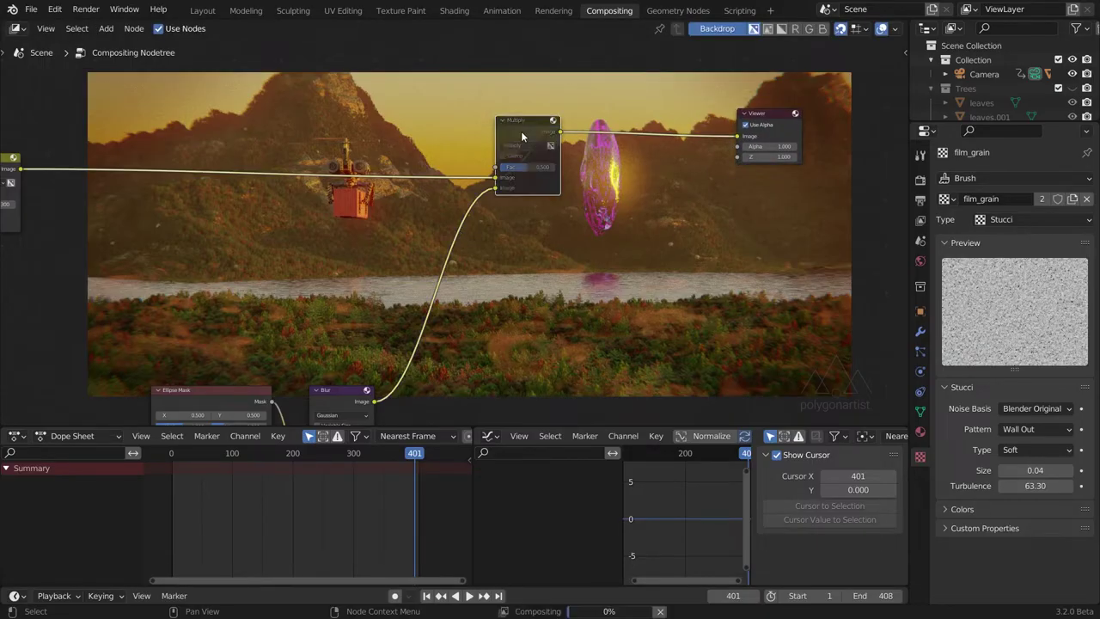
{"action": "key", "text": "m"}
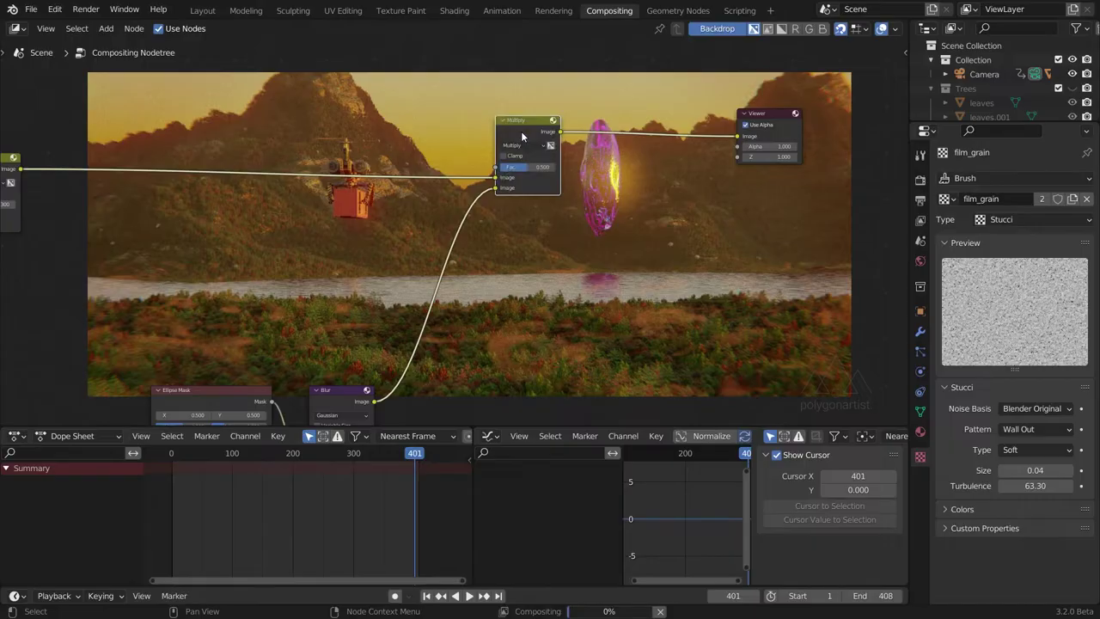
Move the Composite node beneath the Viewer and connect the Multiply node's output to its image input.
{"action": "scroll", "coordinate": [521, 131], "scroll_direction": "down", "scroll_amount": 5}
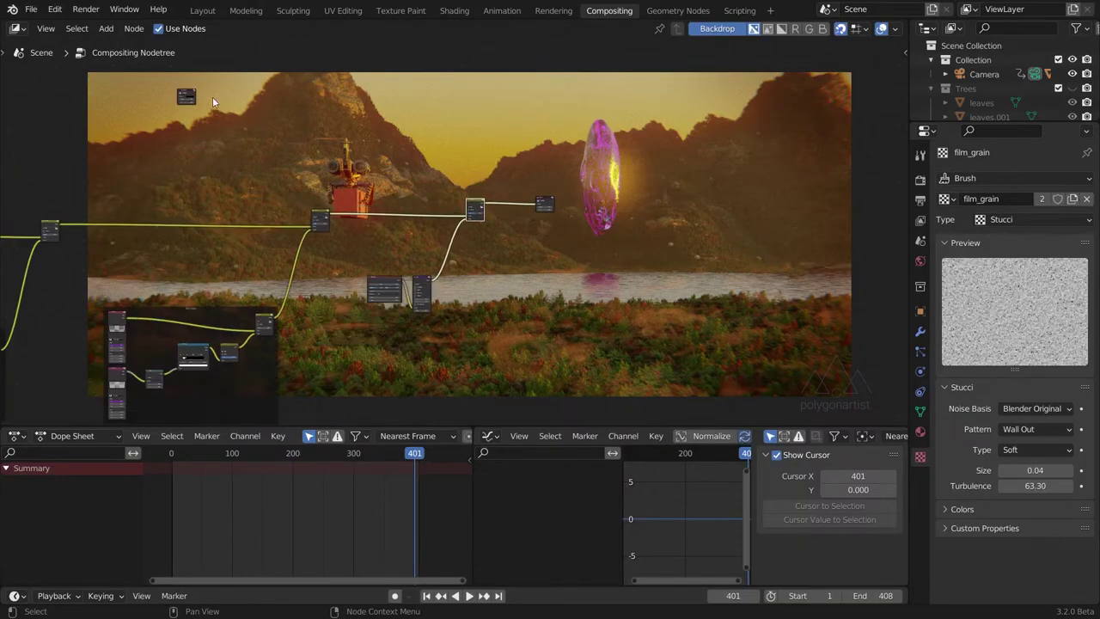
{"action": "left_click_drag", "start_coordinate": [189, 96], "coordinate": [534, 236]}
{"action": "scroll", "coordinate": [533, 238], "scroll_direction": "up", "scroll_amount": 6}
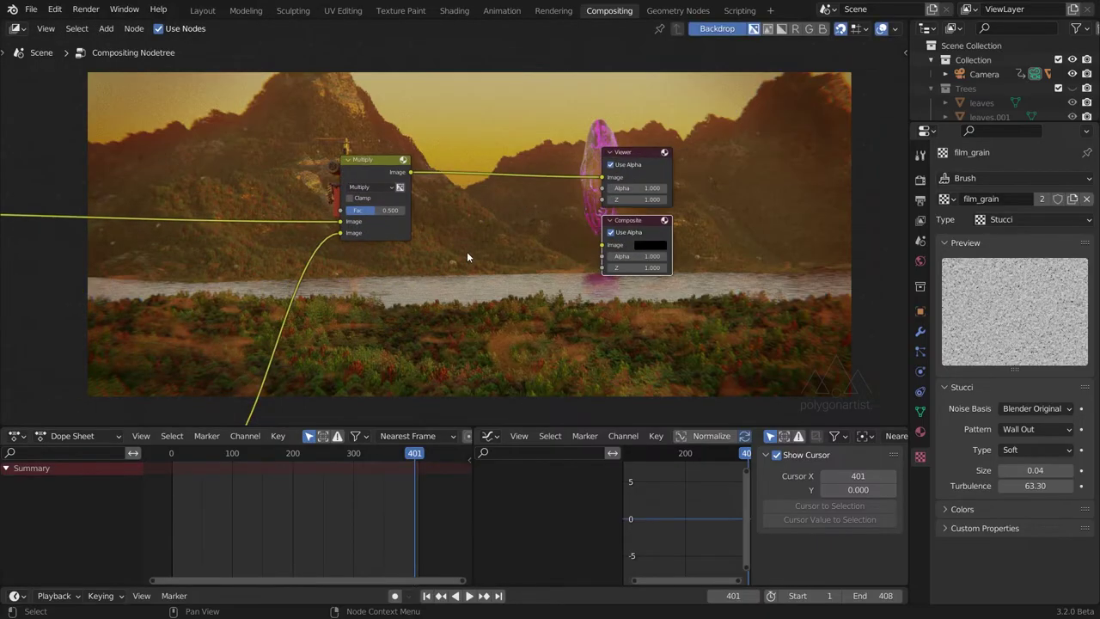
{"action": "scroll", "coordinate": [466, 251], "scroll_direction": "up", "scroll_amount": 1}
{"action": "left_click_drag", "start_coordinate": [403, 161], "coordinate": [627, 247]}
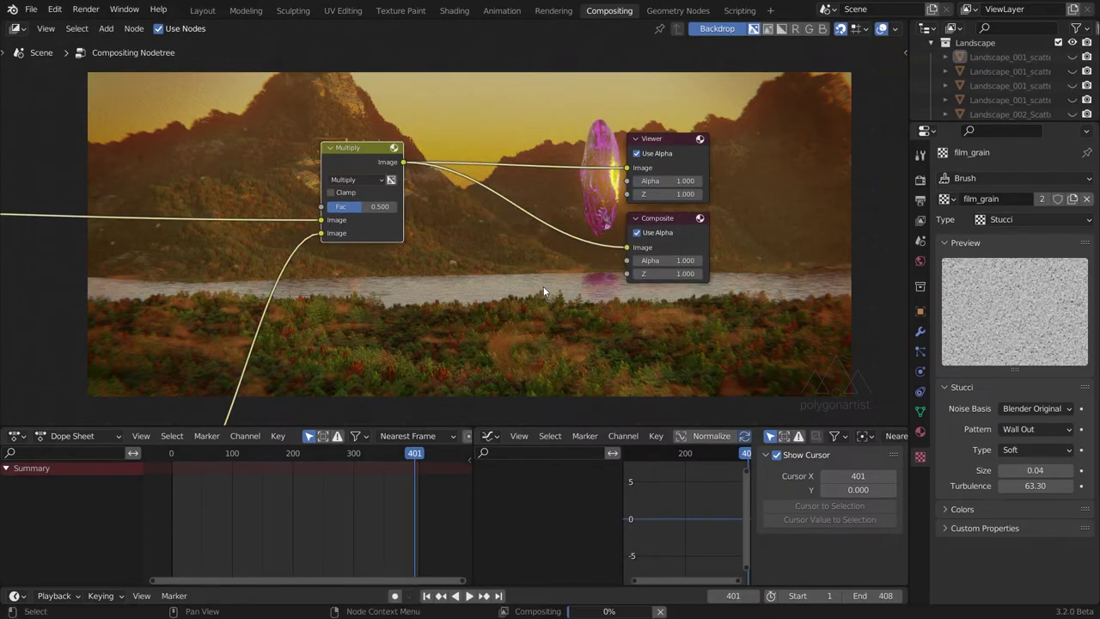
Group the Ellipse Mask node and its Blur node in a frame labeled "Vignette".
{"action": "scroll", "coordinate": [543, 287], "scroll_direction": "down", "scroll_amount": 3}
{"action": "middle_click_drag", "start_coordinate": [541, 287], "coordinate": [704, 204]}
{"action": "left_click_drag", "start_coordinate": [614, 334], "coordinate": [389, 216]}
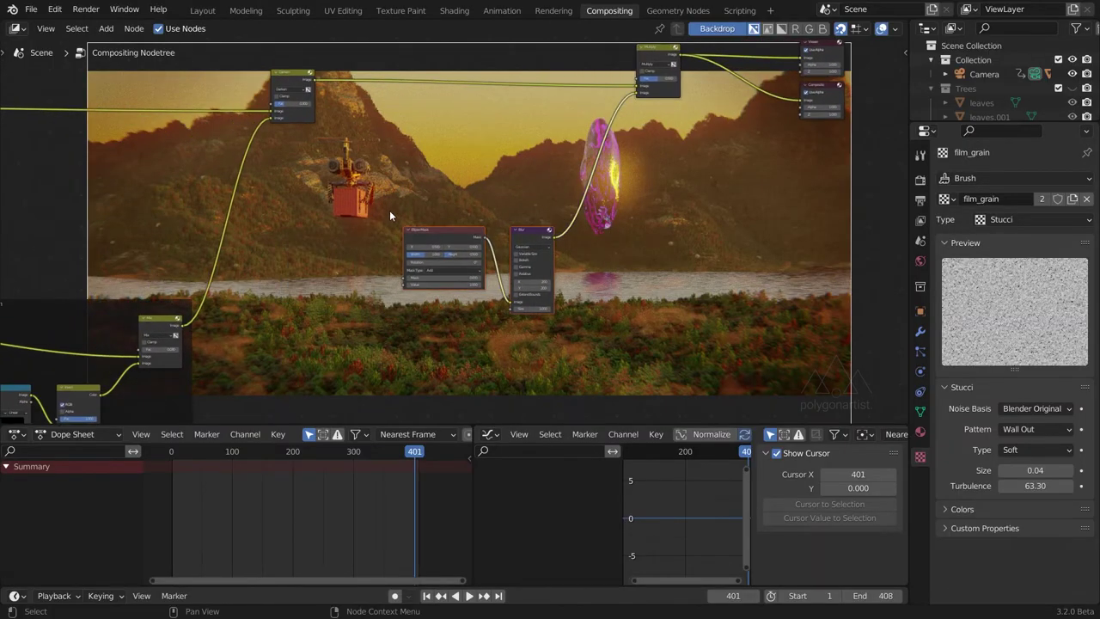
{"action": "key", "text": "ctrl+j"}
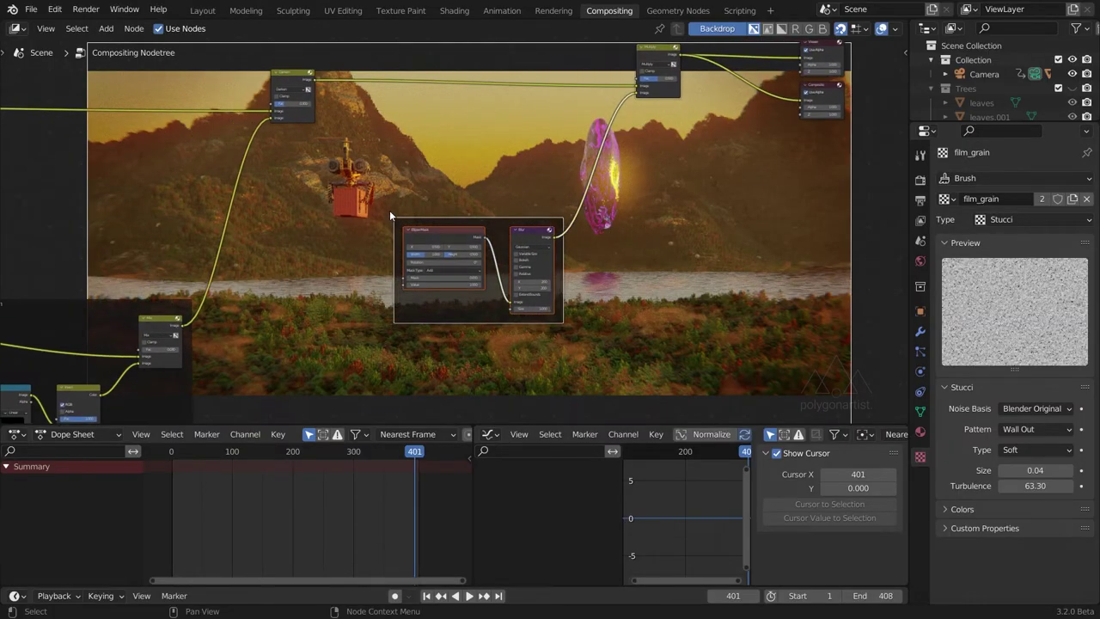
{"action": "key", "text": "n"}
{"action": "left_click", "coordinate": [844, 86]}
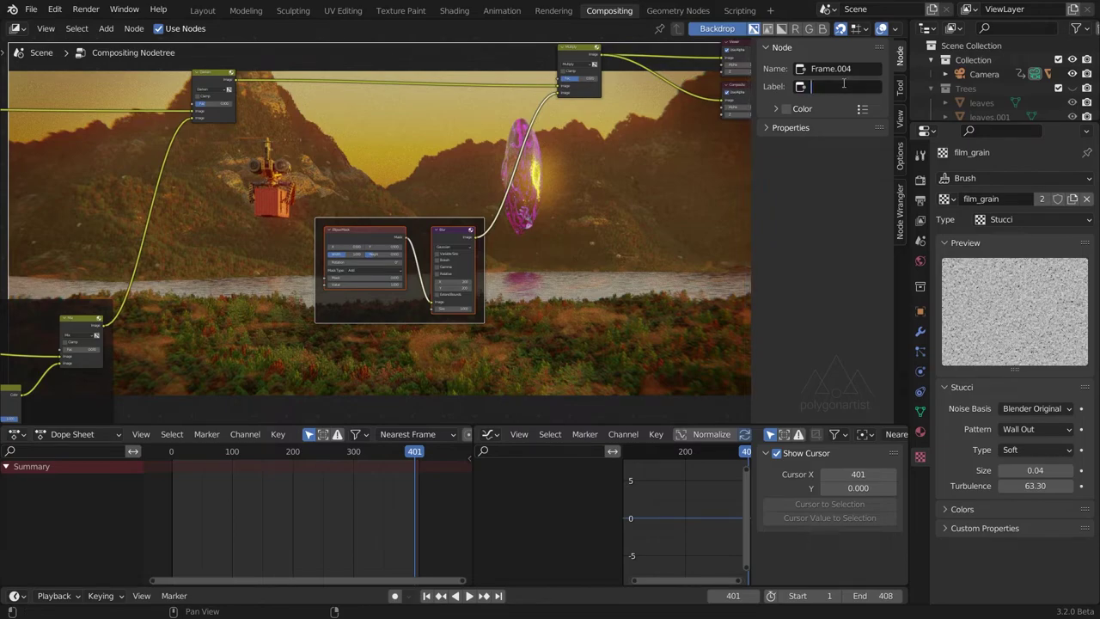
{"action": "type", "text": "Vignette"}
{"action": "key", "text": "Return"}
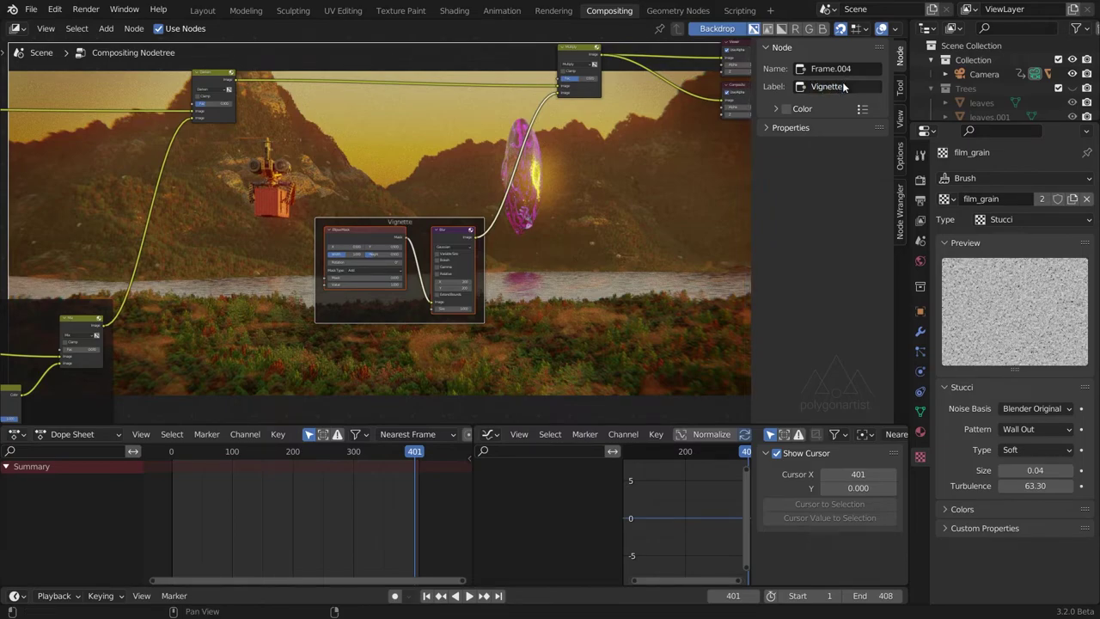
{"action": "key", "text": "n"}
Maximize the node editor and enlarge the backdrop to review the composite image and the whole node tree.
{"action": "key", "text": "ctrl+space"}
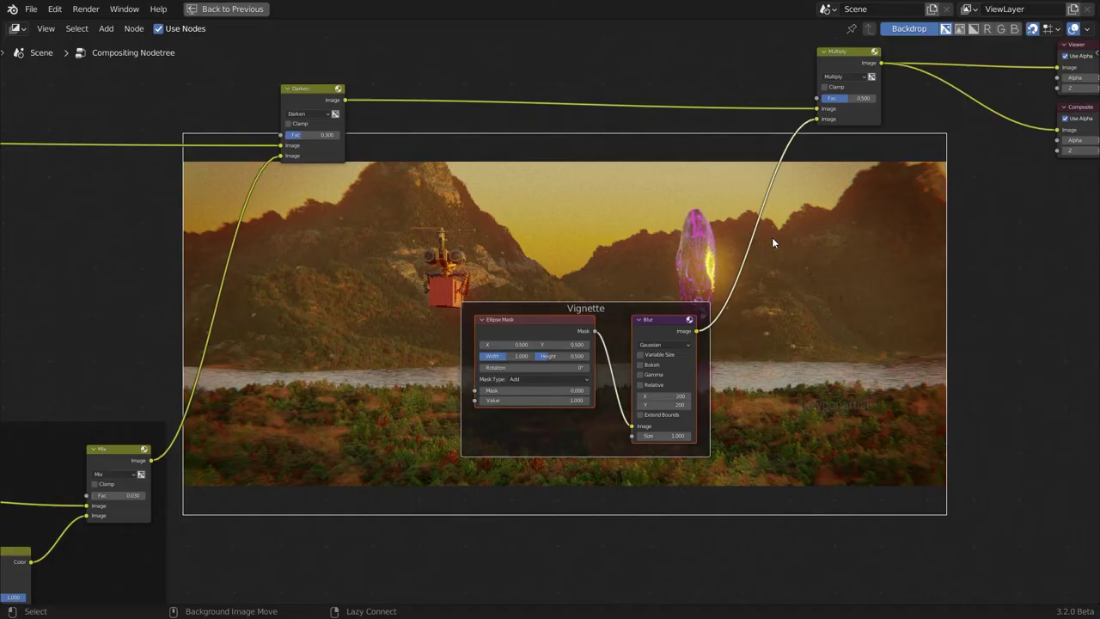
{"action": "key", "text": "v"}
{"action": "key", "text": "v"}
{"action": "key", "text": "v"}
{"action": "scroll", "coordinate": [426, 404], "scroll_direction": "down", "scroll_amount": 3}
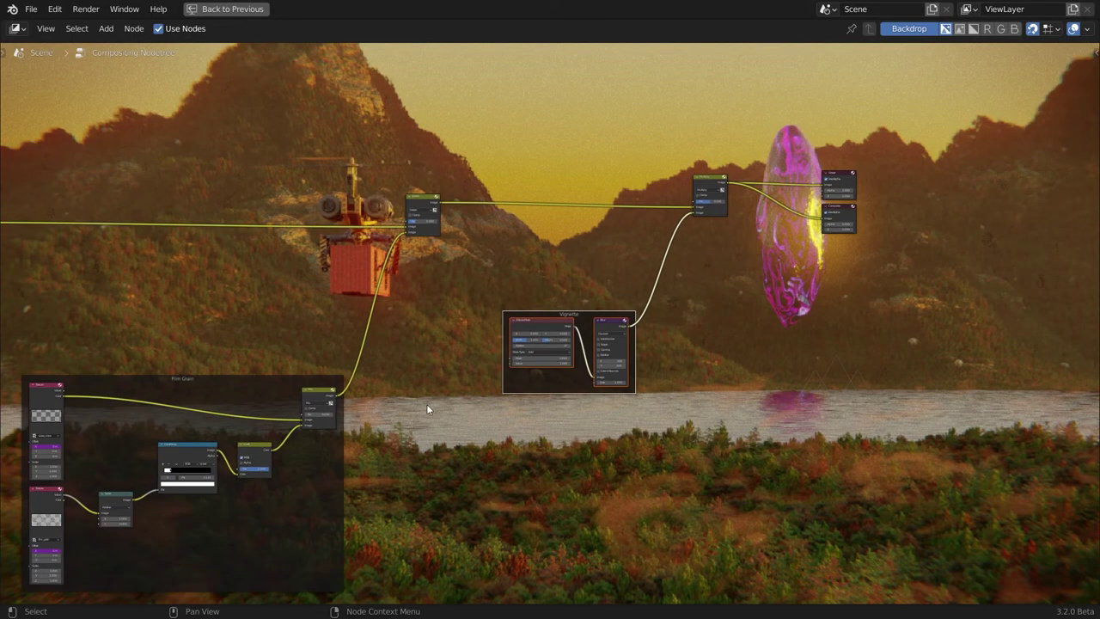
{"action": "middle_click_drag", "start_coordinate": [451, 398], "coordinate": [631, 389]}
{"action": "scroll", "coordinate": [565, 328], "scroll_direction": "down", "scroll_amount": 3}
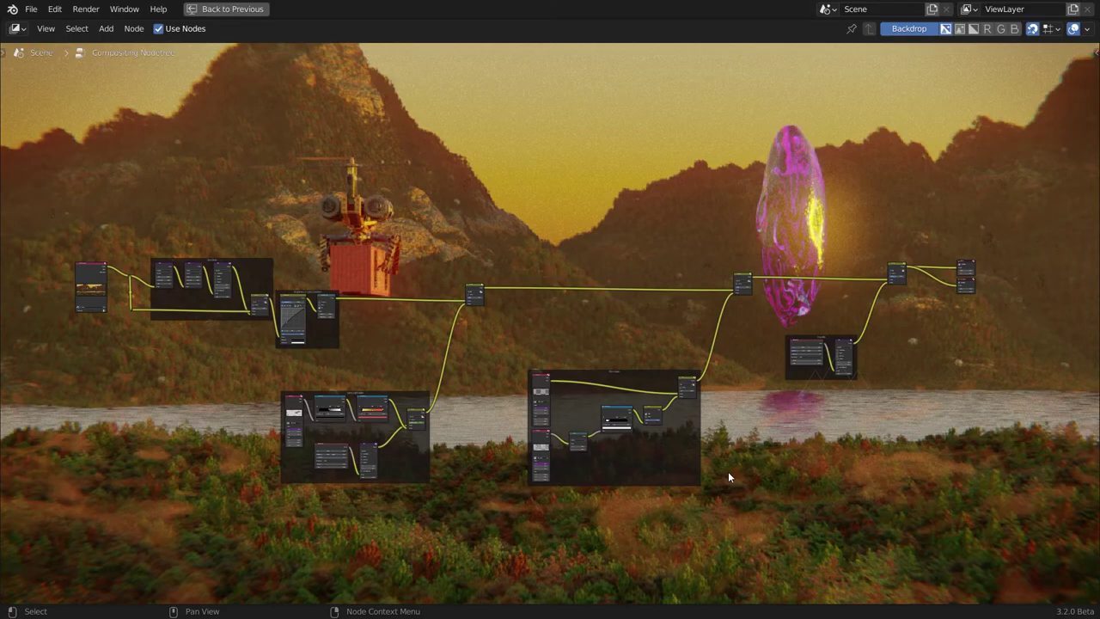